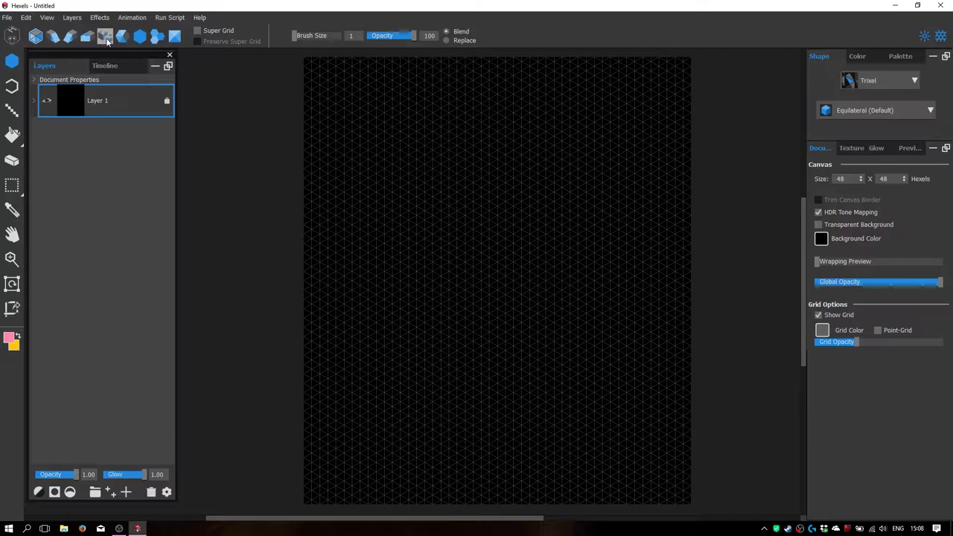
- Paint pink freehand strokes across the canvas with the small-hexagon cluster, single hexagon and square trixel brush shapes
click(156, 36)
mouse_move(555, 276)
mouse_down()
mouse_move(449, 234)
mouse_move(610, 233)
mouse_move(433, 232)
mouse_move(540, 245)
mouse_move(497, 246)
mouse_up()
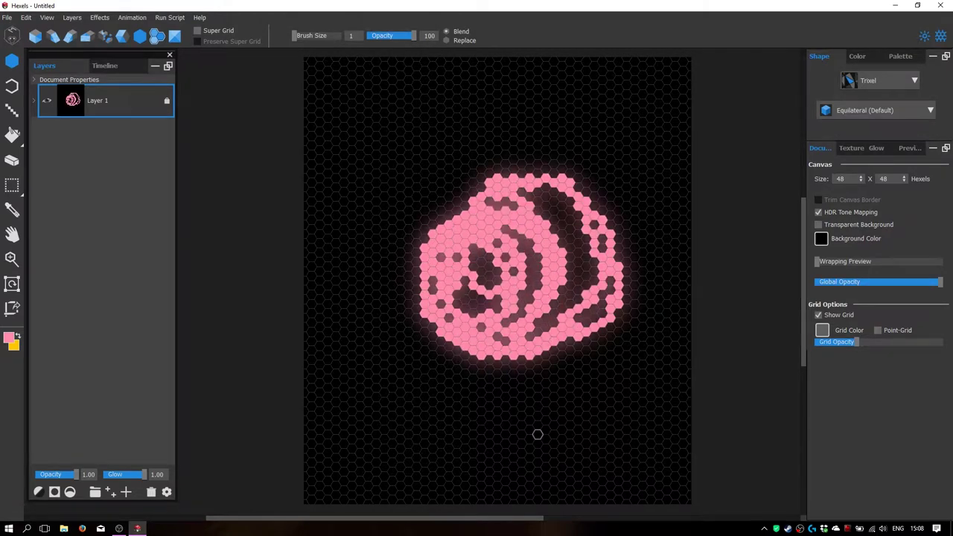
click(139, 36)
mouse_move(455, 183)
mouse_down()
mouse_move(481, 307)
mouse_move(519, 347)
mouse_move(481, 254)
mouse_up()
click(174, 36)
drag(618, 141, 447, 477)
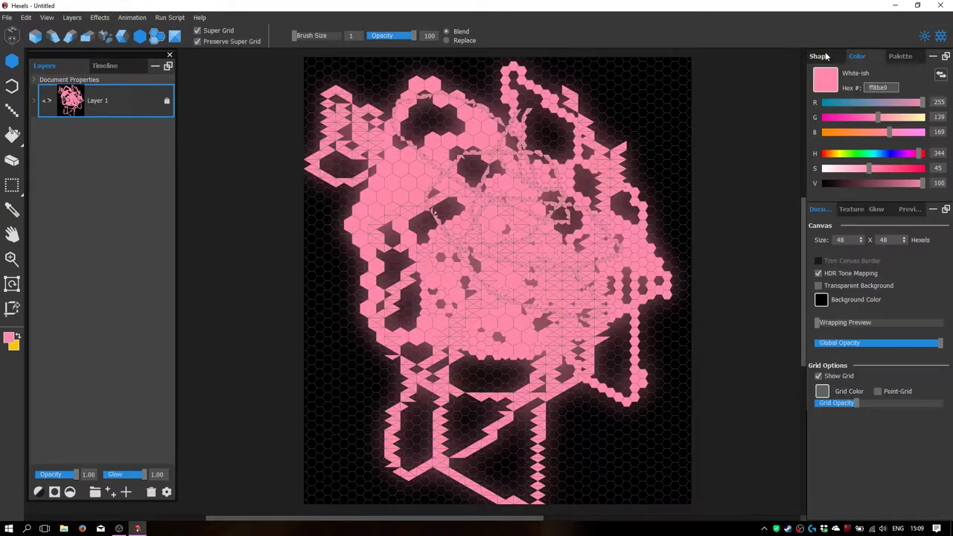
- Try the Square canvas shape and return the canvas to Trixel
click(819, 56)
click(914, 81)
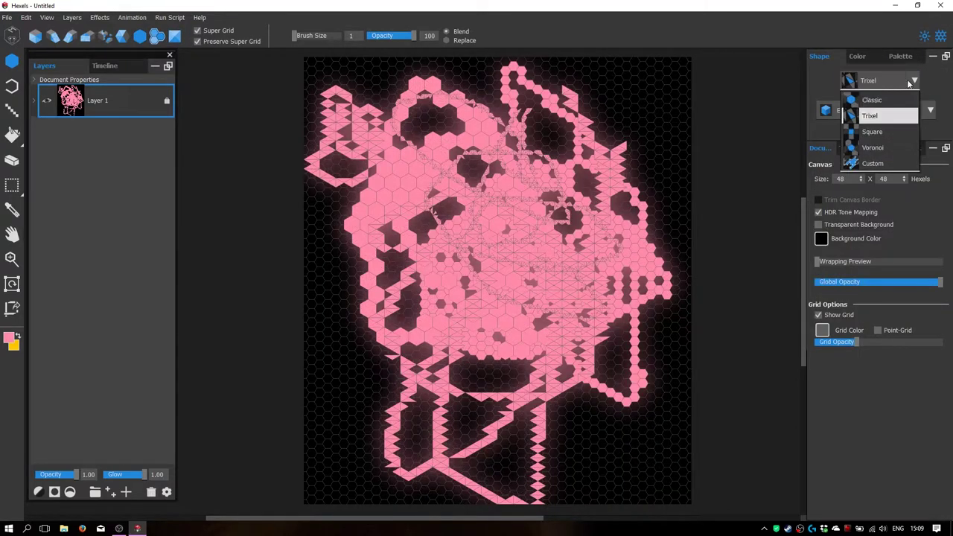
click(873, 131)
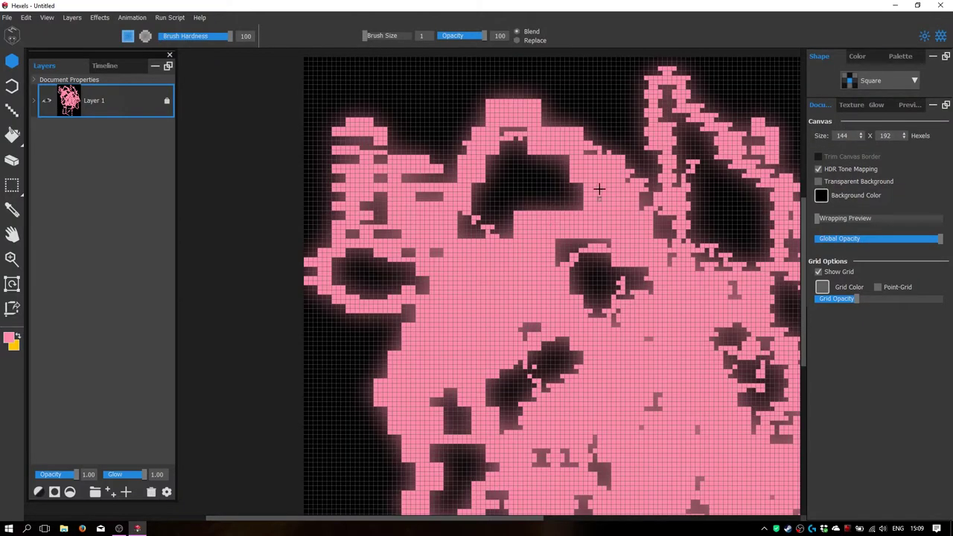
click(899, 82)
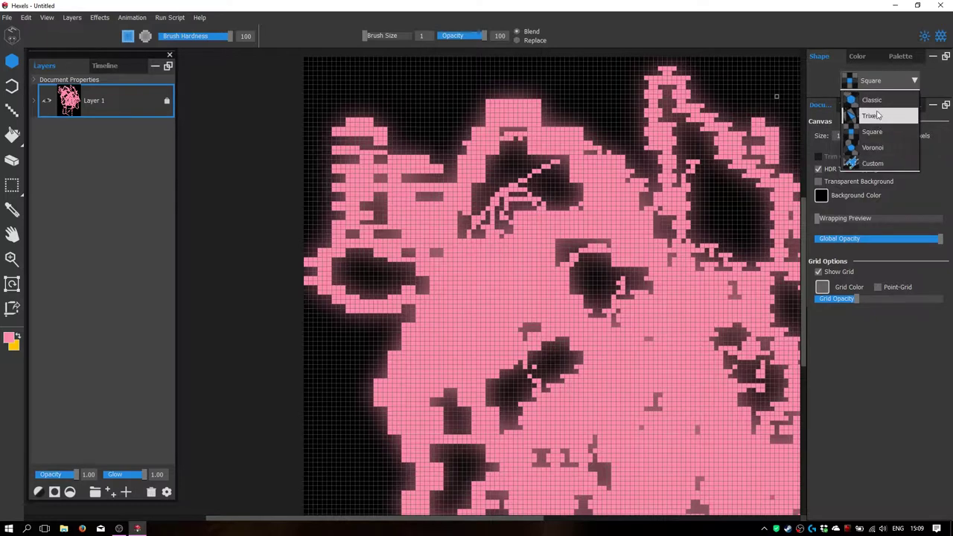
click(871, 116)
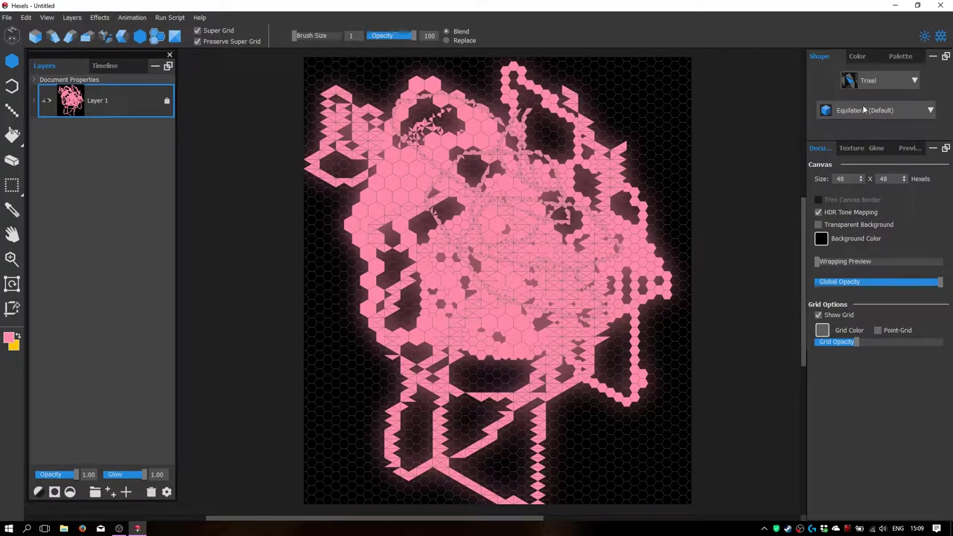
- Try the 1:1 (Exels) trixel proportions and settle on 2:1 (Isometric Pixel Art)
click(864, 111)
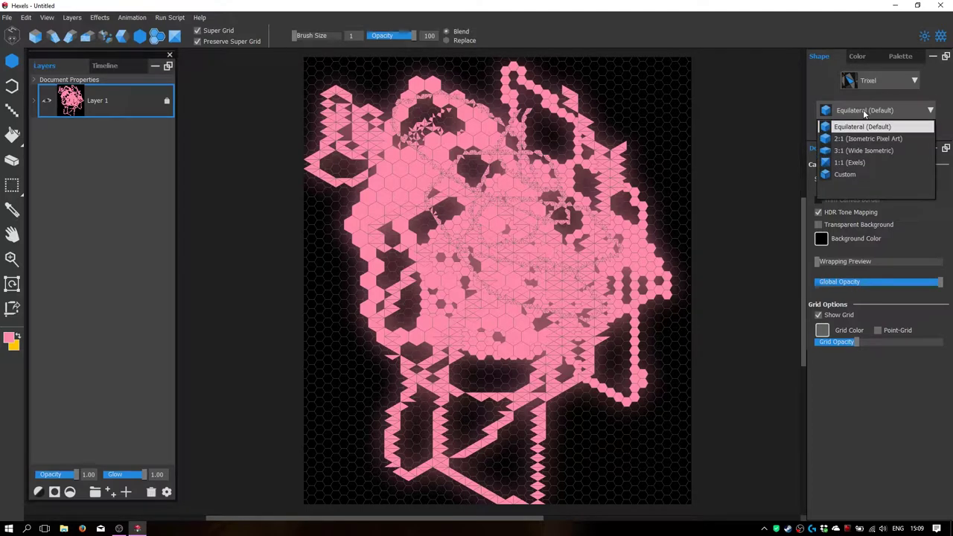
click(855, 163)
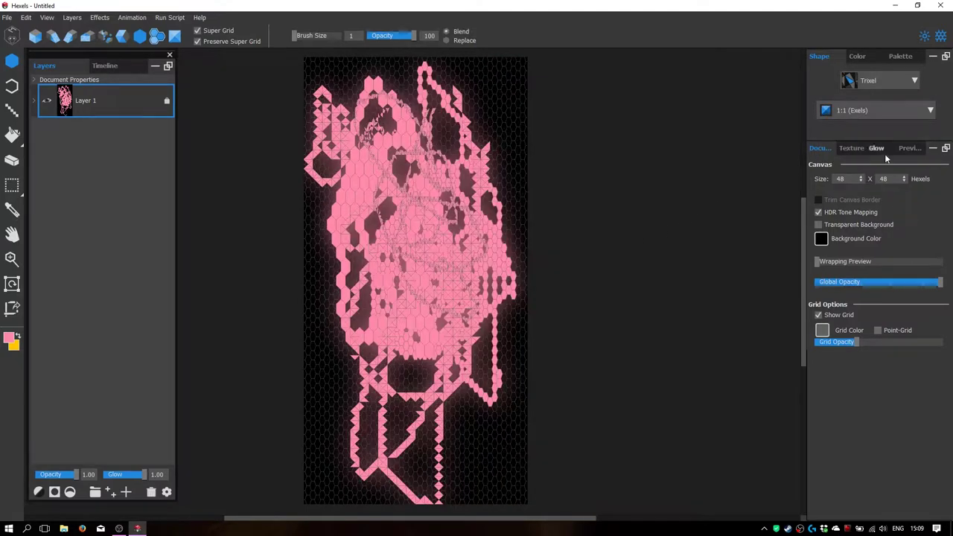
click(884, 109)
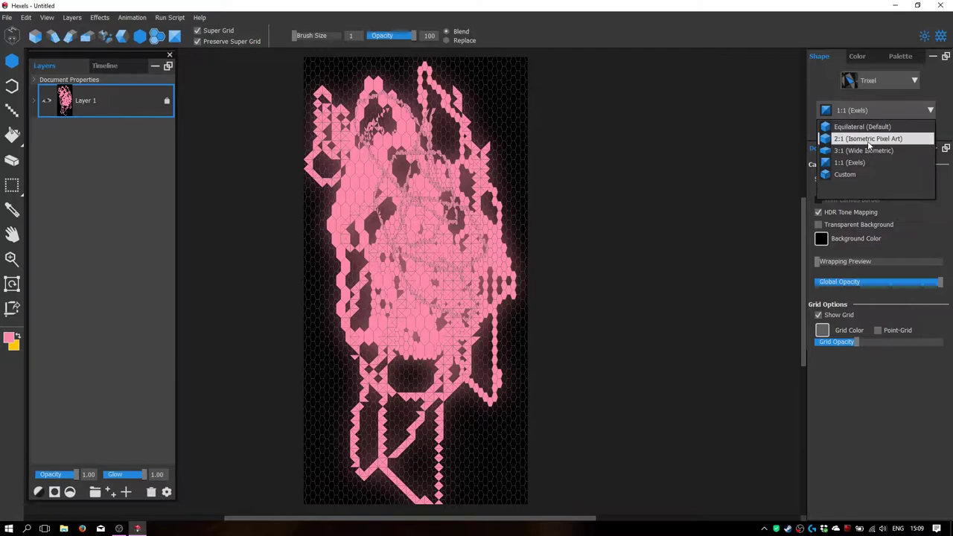
click(868, 139)
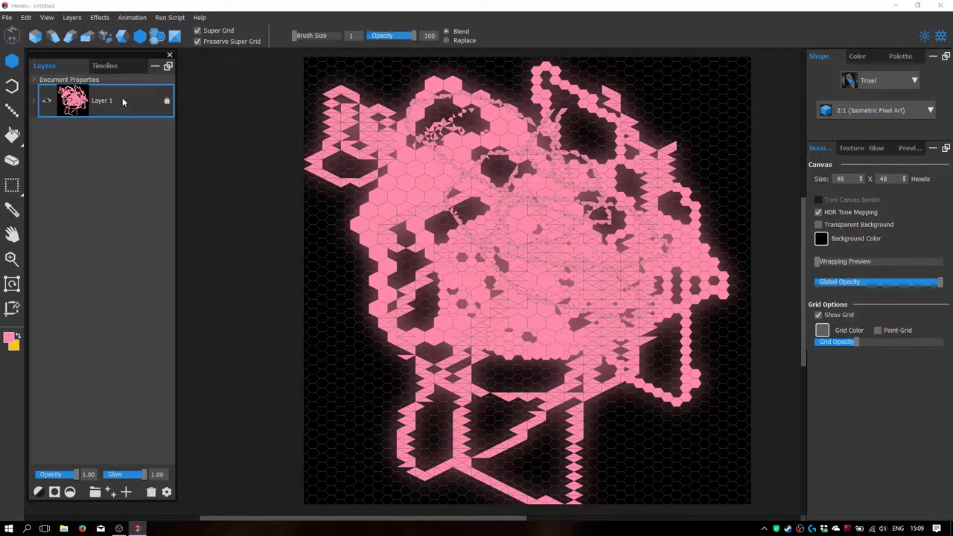
- Add a new empty layer and delete the painted Layer 1
click(125, 491)
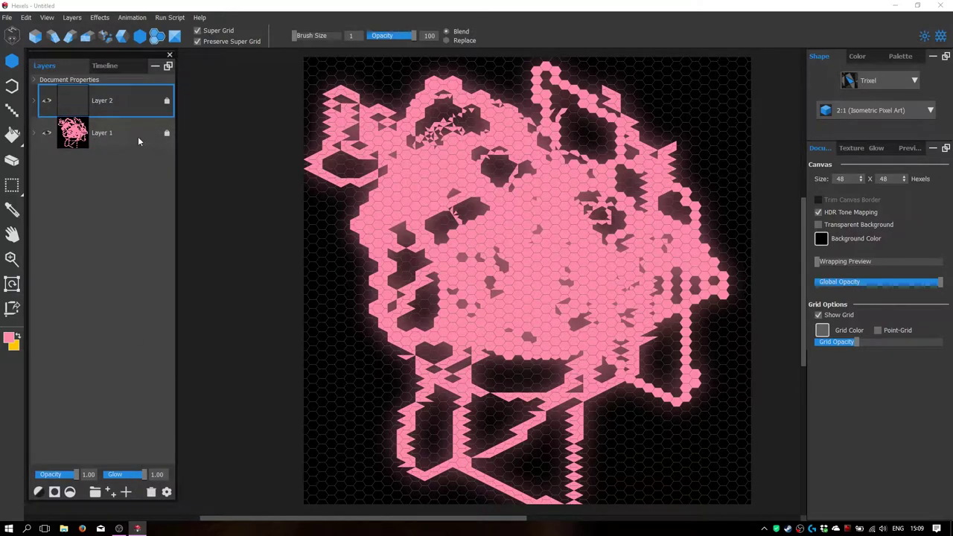
click(119, 133)
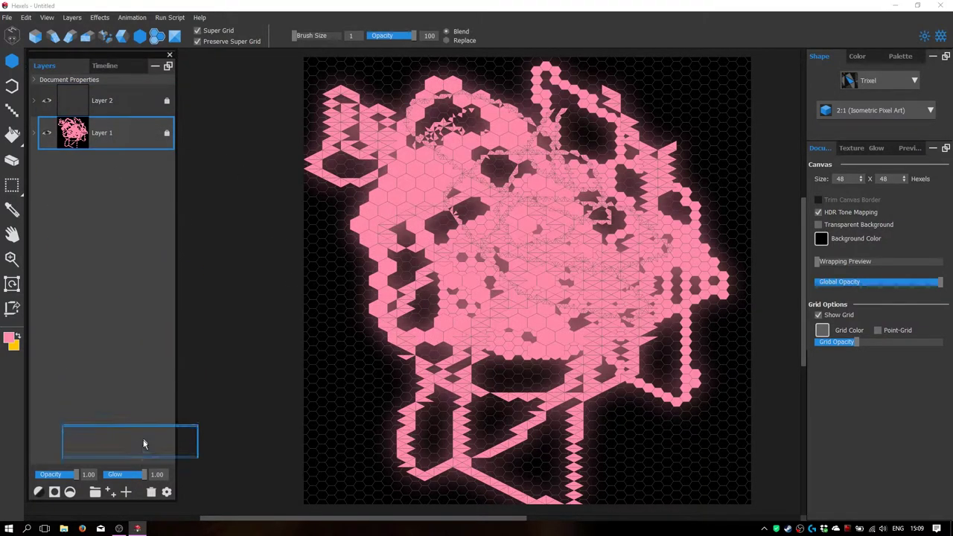
click(151, 491)
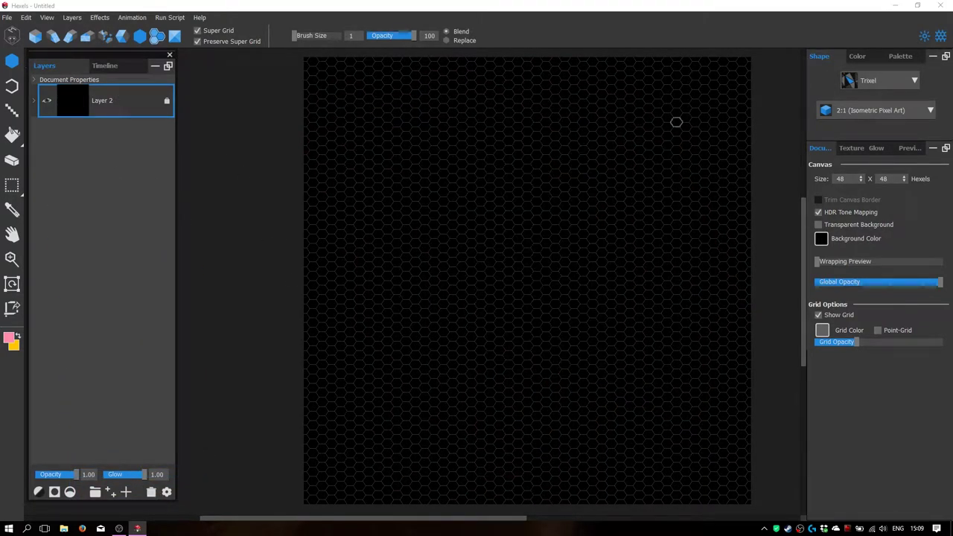
click(941, 36)
click(941, 36)
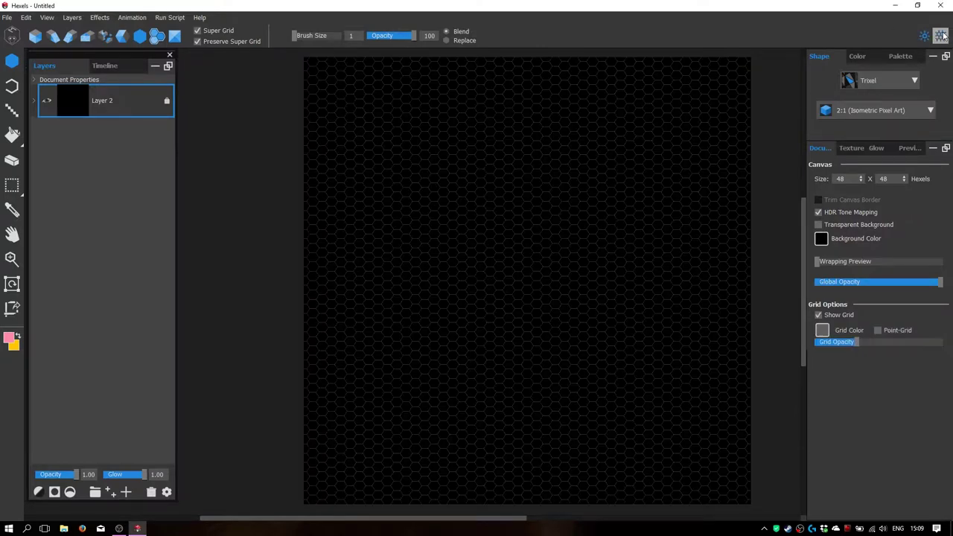
- Make the canvas background transparent
click(819, 225)
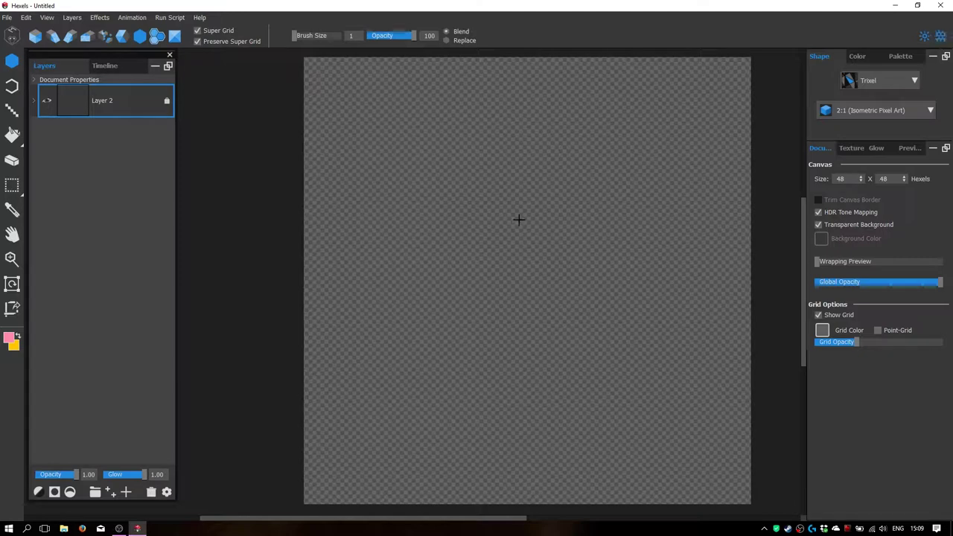
key(alt)
scroll(551, 232, up, 3)
scroll(551, 232, down, 3)
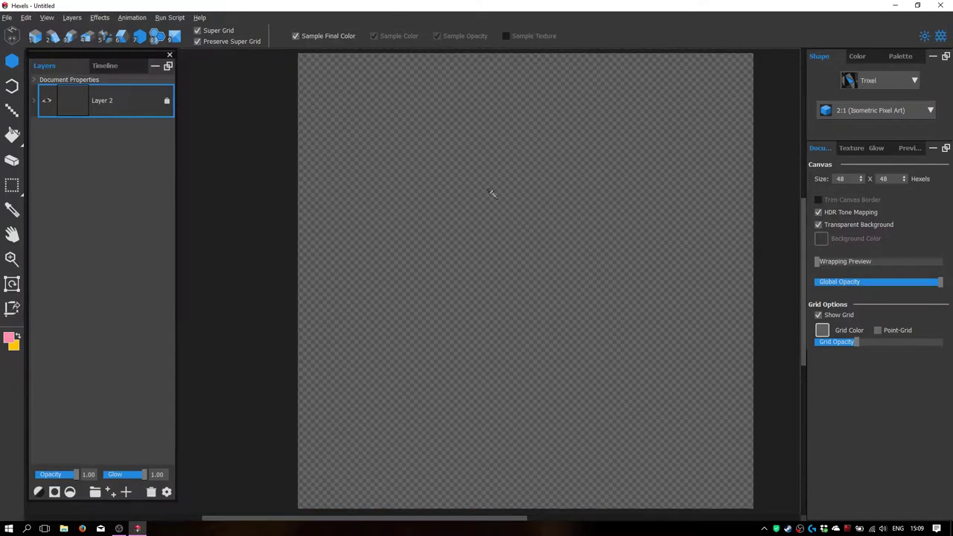
- Choose the fragmented trixel brush shape (the fifth one) and activate the line tool
click(104, 39)
key(alt)
scroll(530, 296, up, 2)
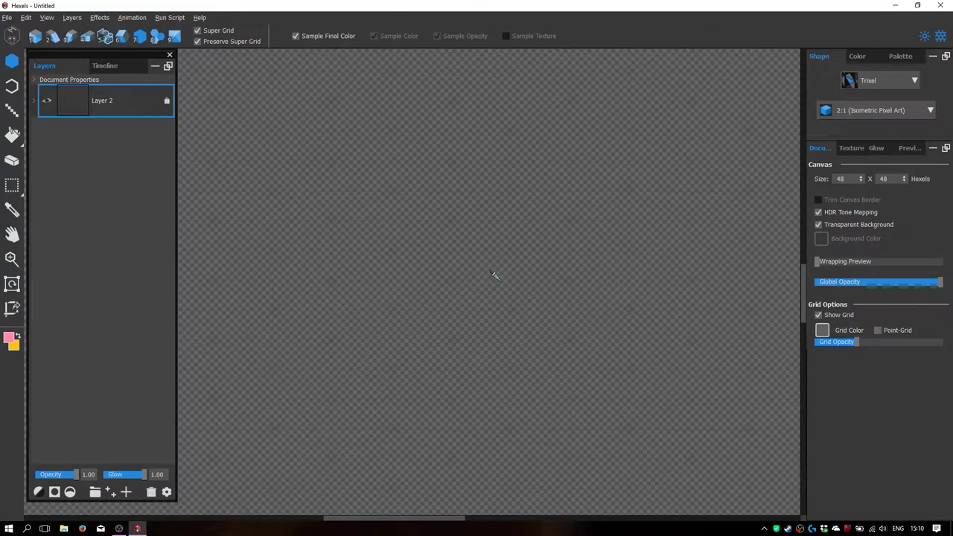
click(12, 110)
- Set the grid color to black (000000)
mouse_move(856, 347)
mouse_down()
mouse_move(943, 347)
mouse_move(750, 353)
mouse_move(853, 342)
mouse_move(817, 340)
mouse_move(942, 342)
mouse_move(866, 342)
mouse_up()
click(822, 331)
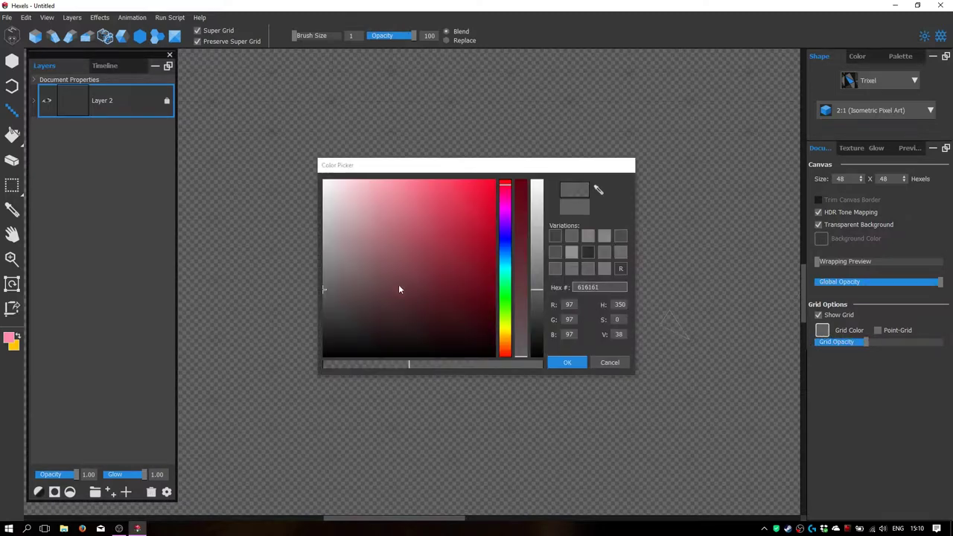
drag(398, 288, 318, 367)
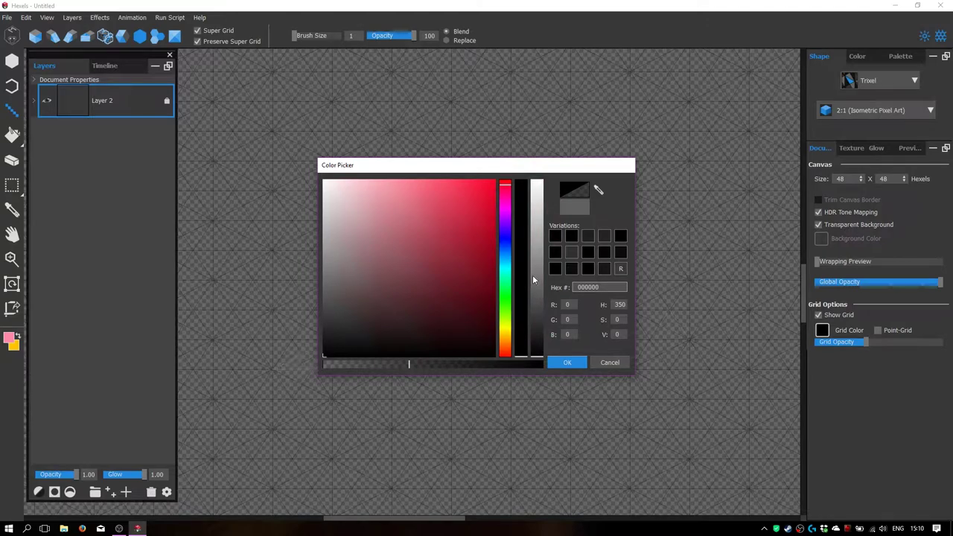
click(568, 362)
- Raise the grid opacity to maximum and try the Point-Grid display on the canvas
drag(866, 344, 950, 343)
click(879, 331)
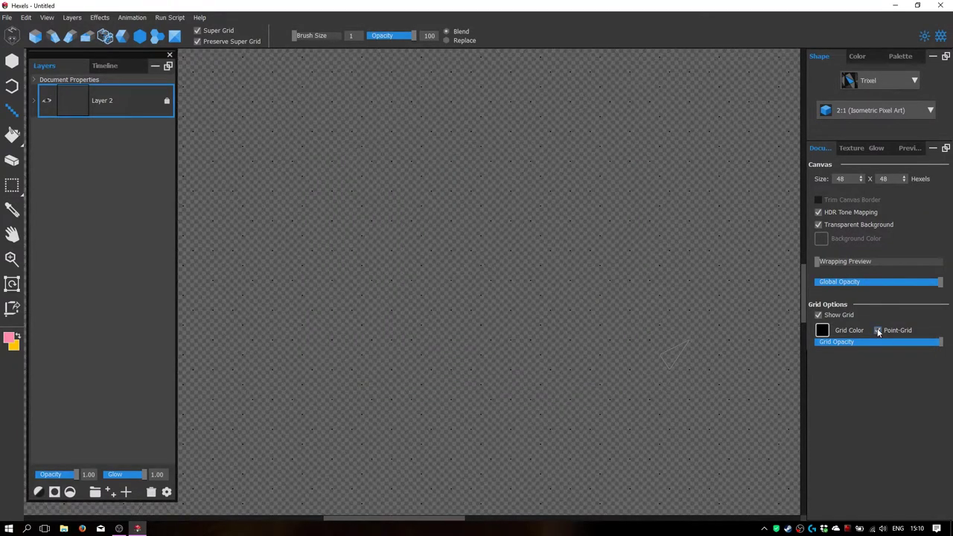
click(879, 330)
scroll(496, 318, down, 5)
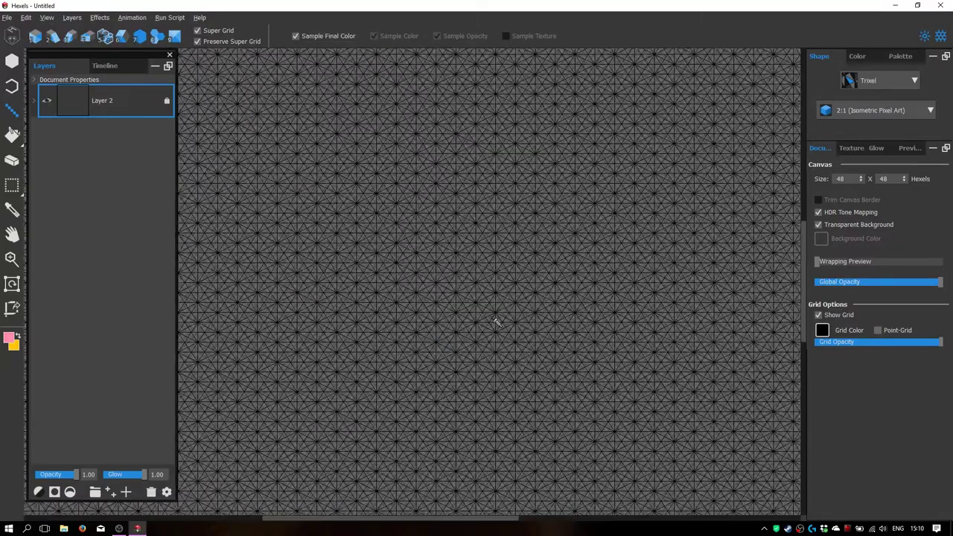
scroll(494, 321, down, 1)
scroll(487, 335, up, 2)
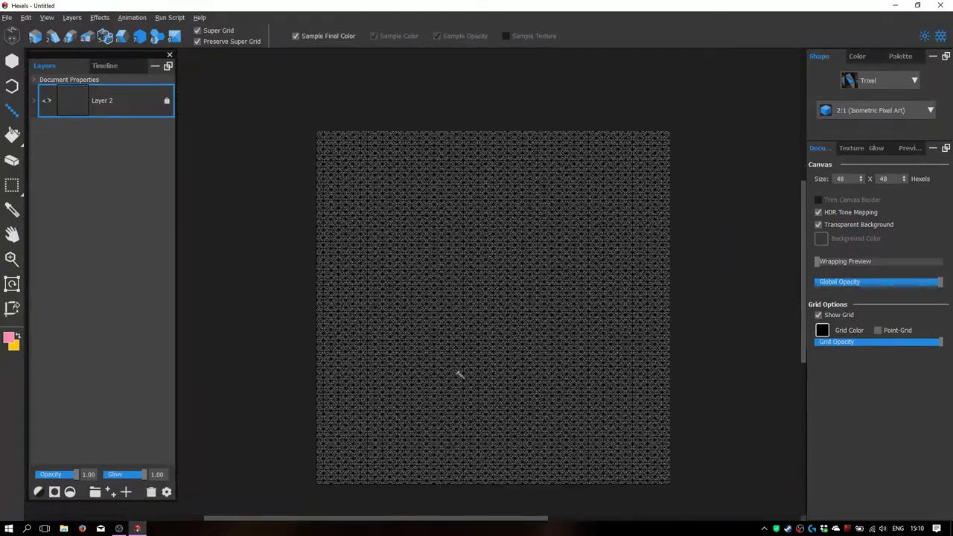
scroll(459, 375, up, 3)
- Lower the grid opacity to about a quarter and sample black from the canvas as the drawing color
drag(926, 344, 851, 349)
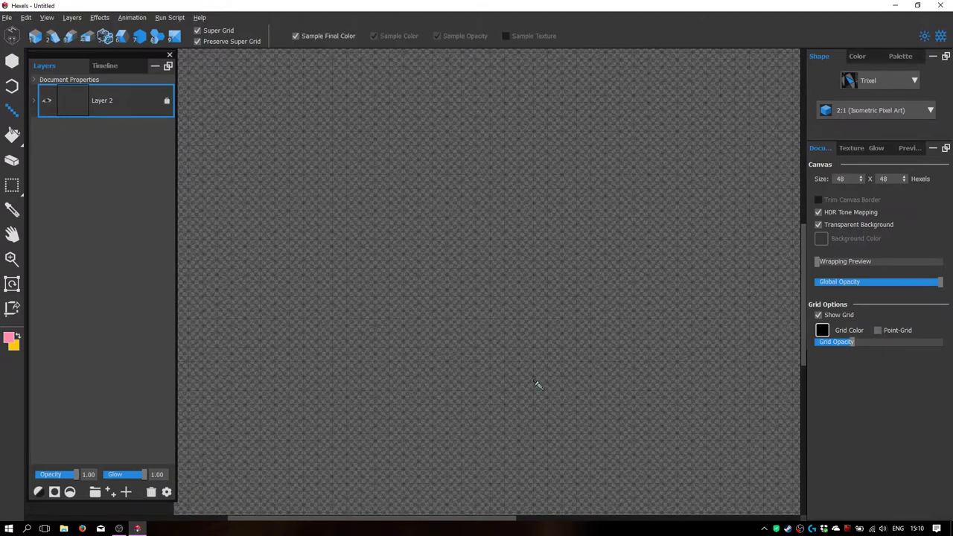
scroll(535, 380, down, 3)
scroll(542, 386, up, 1)
alt+click(548, 360)
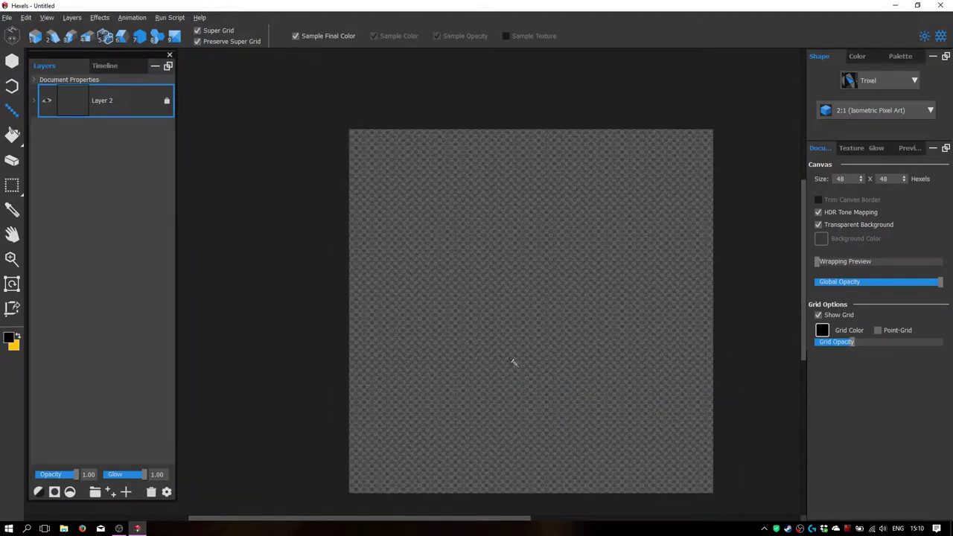
drag(558, 387, 513, 362)
- Rename the remaining layer as Lines
double_click(102, 103)
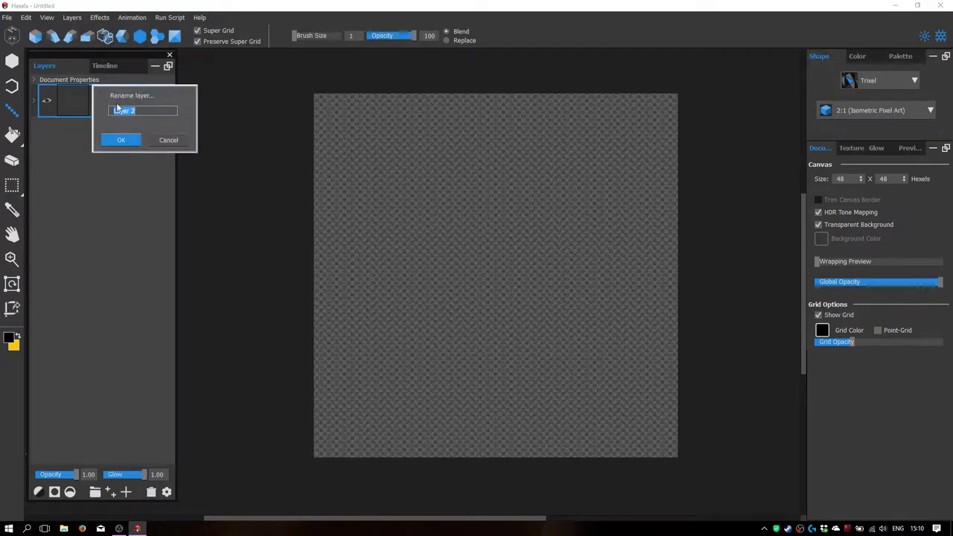
key(BackSpace)
text(Lines)
click(126, 143)
- Activate the outline tool and change the pink palette swatch to dark grey 404040 as the drawing color
click(11, 88)
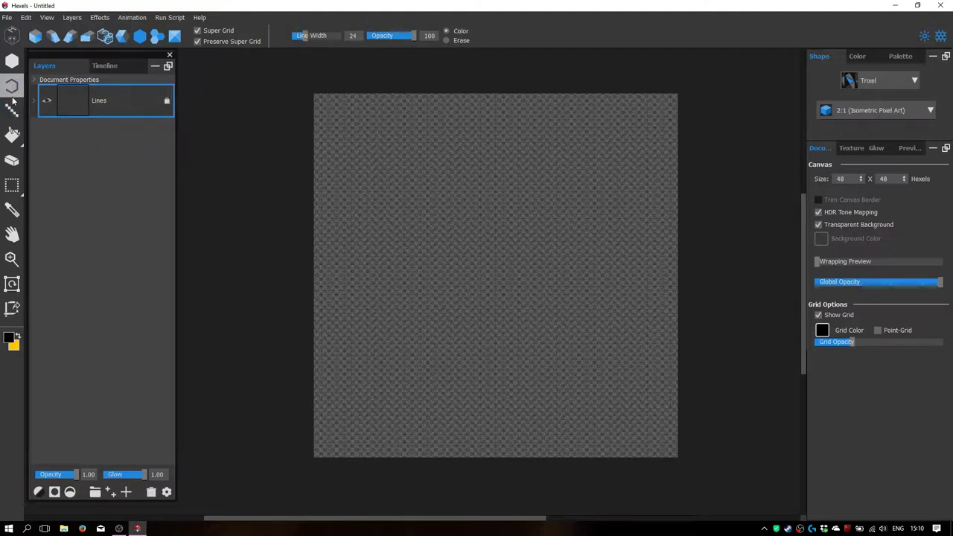
click(859, 57)
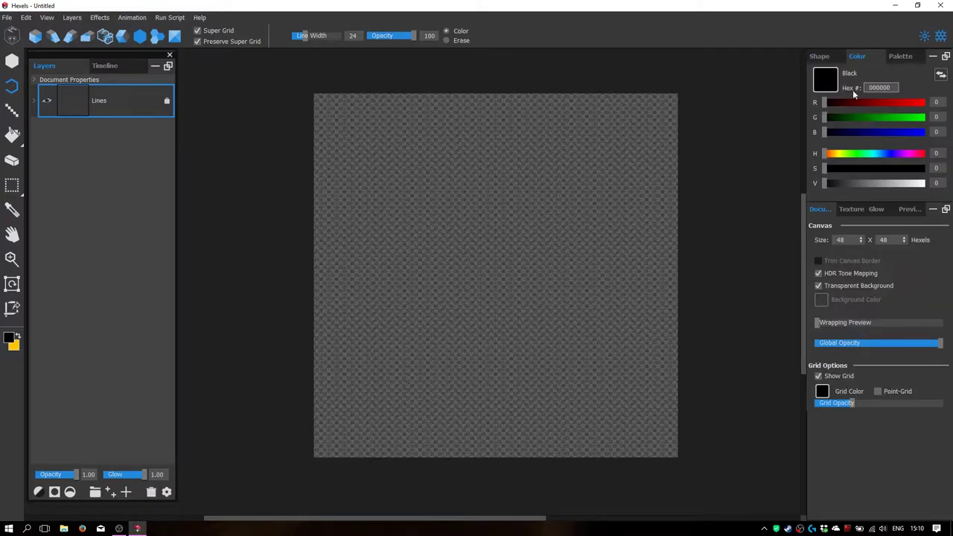
click(900, 57)
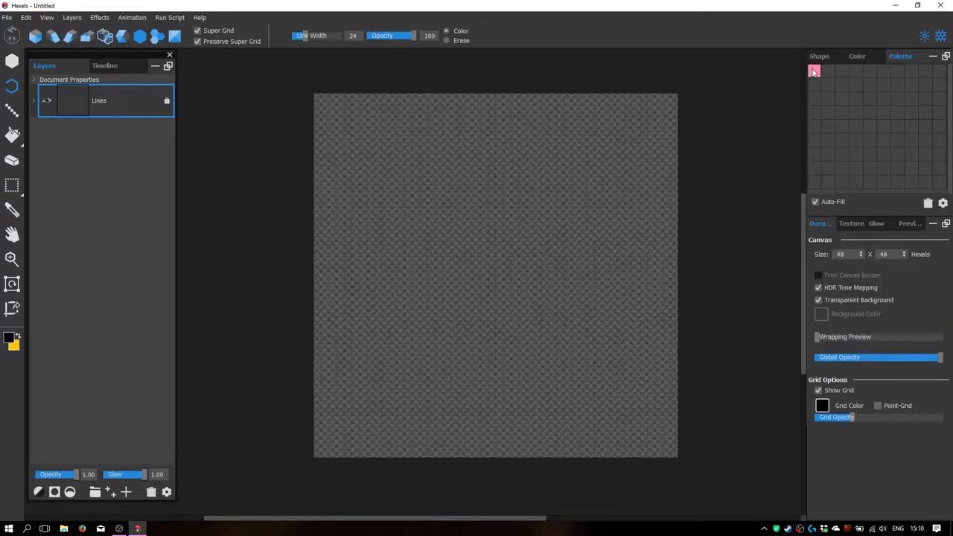
double_click(814, 71)
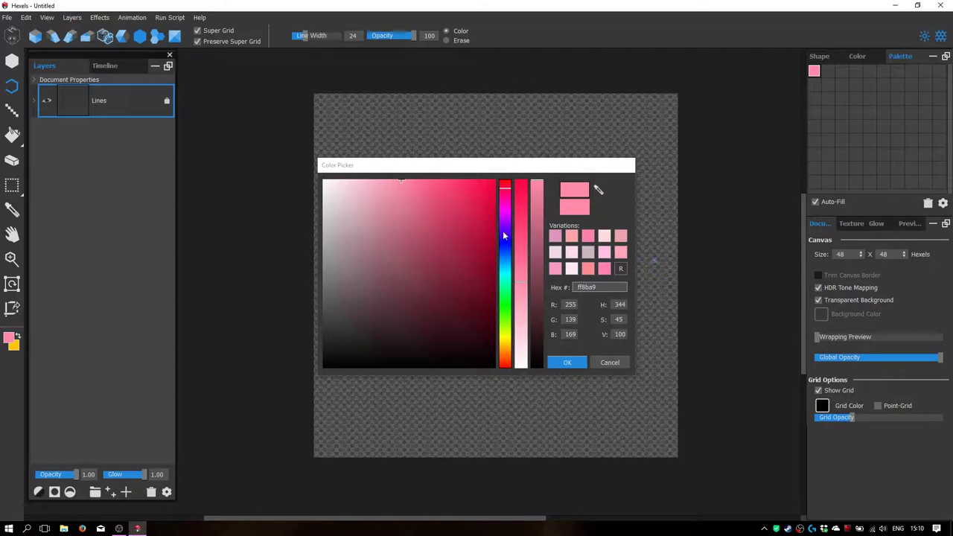
mouse_move(402, 310)
mouse_down()
mouse_move(351, 310)
mouse_move(323, 275)
mouse_up()
drag(312, 312, 316, 324)
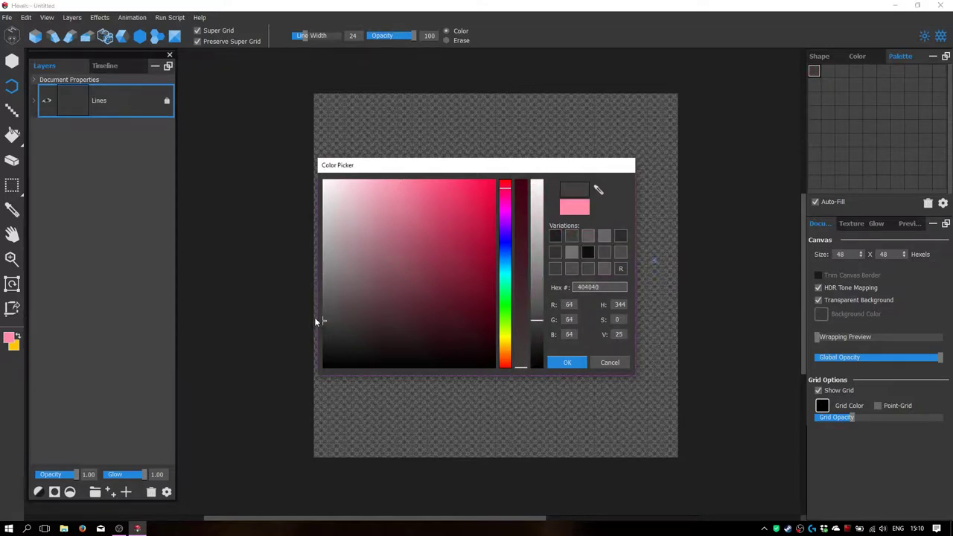
click(560, 365)
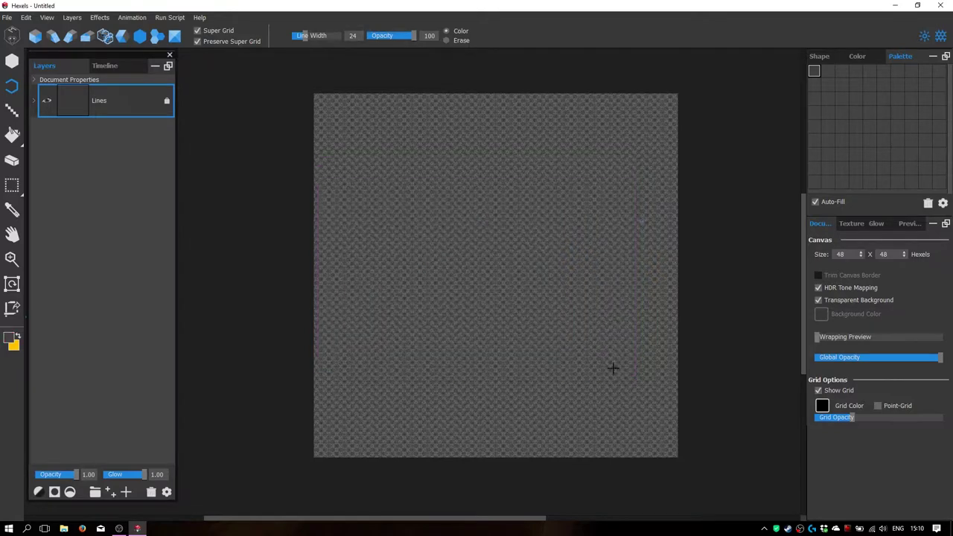
- Turn off the transparent background and set the canvas background color to near-white fcfcfc
click(819, 390)
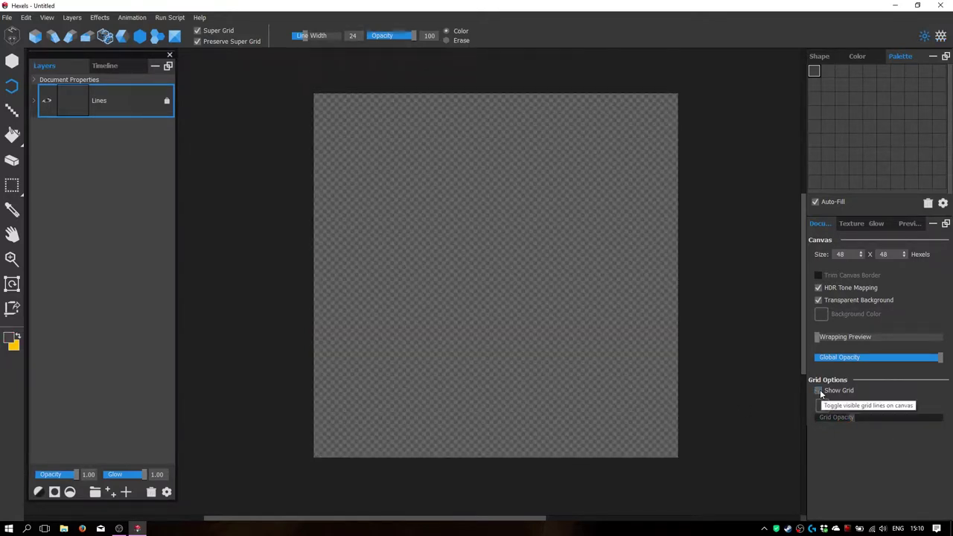
click(819, 390)
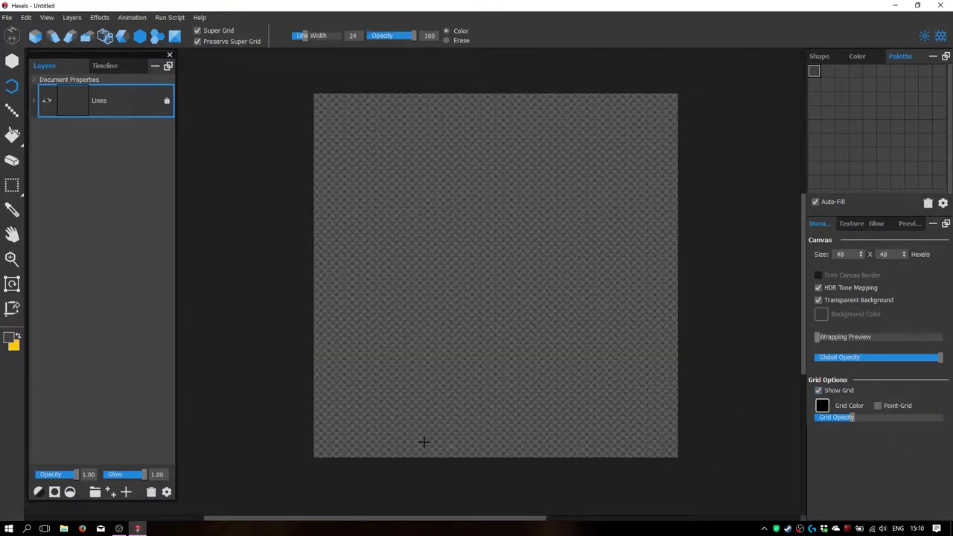
scroll(439, 442, up, 2)
click(819, 300)
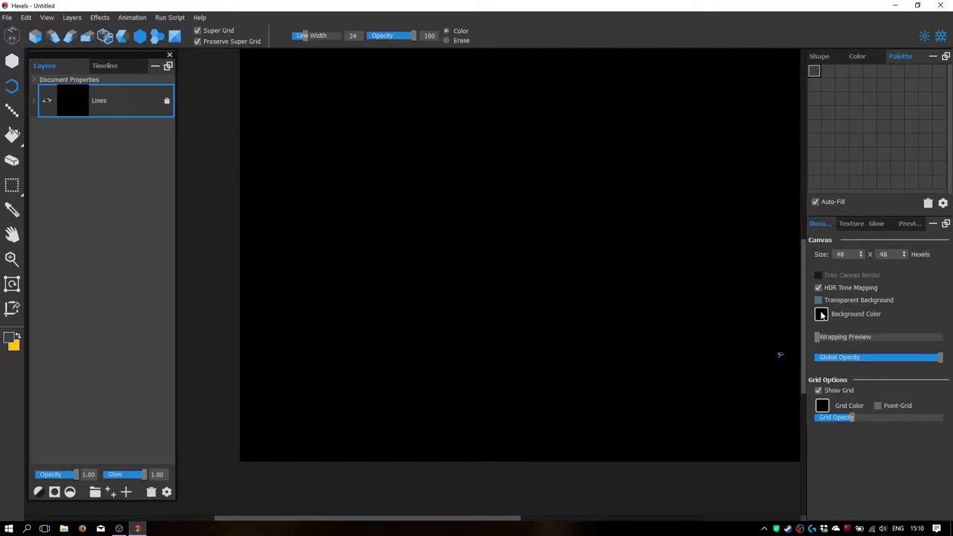
click(822, 315)
drag(425, 254, 225, 146)
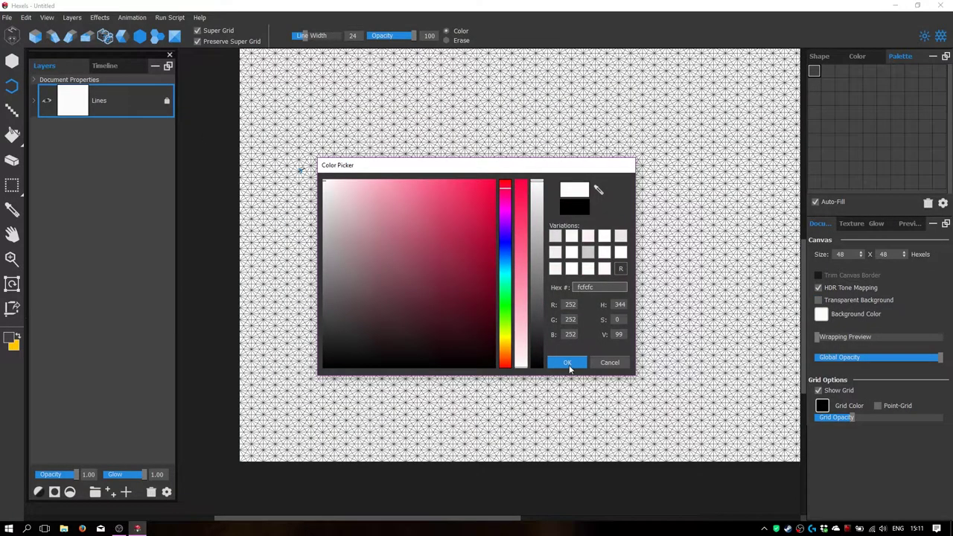
click(567, 363)
- Compare the canvas with the transparent background switched on and with the grid hidden, restoring both settings
click(819, 300)
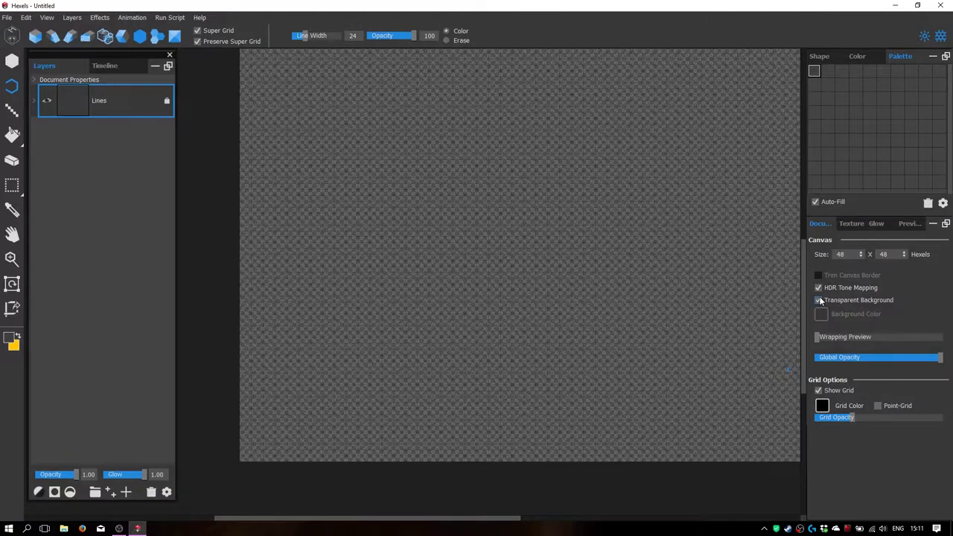
click(819, 301)
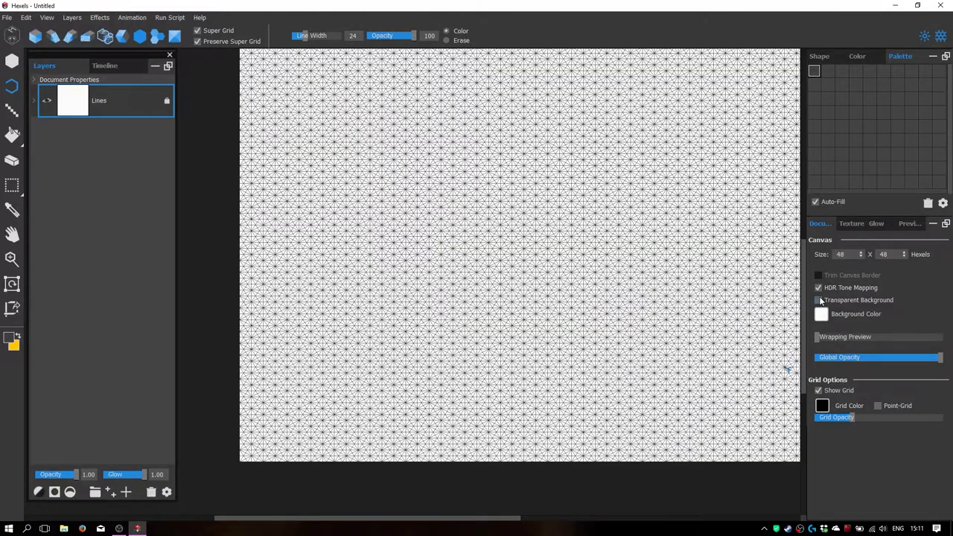
click(819, 391)
scroll(708, 348, down, 3)
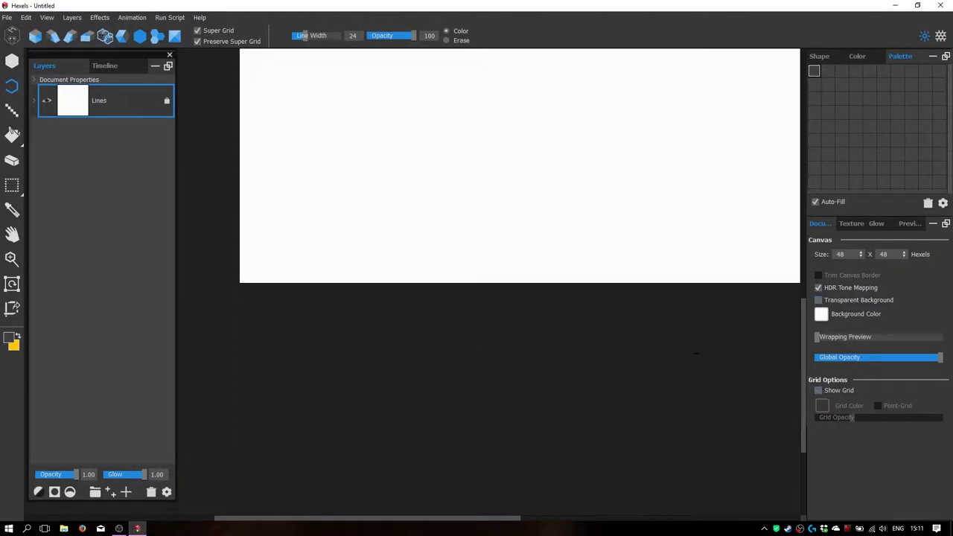
scroll(700, 328, up, 2)
drag(700, 326, 664, 363)
click(819, 391)
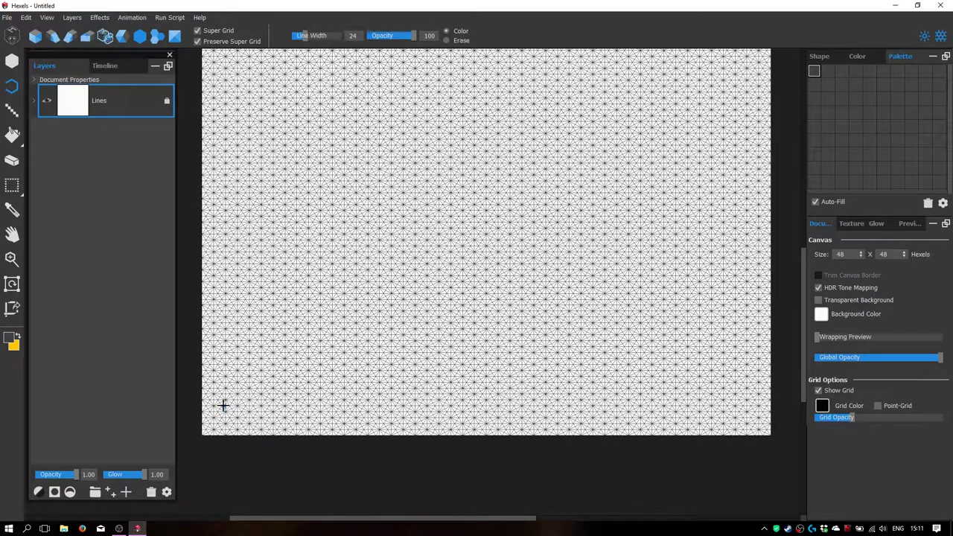
- Draw a horizontal baseline across nearly the whole canvas near its lower edge and reduce the grid opacity to a faint level
drag(222, 406, 746, 406)
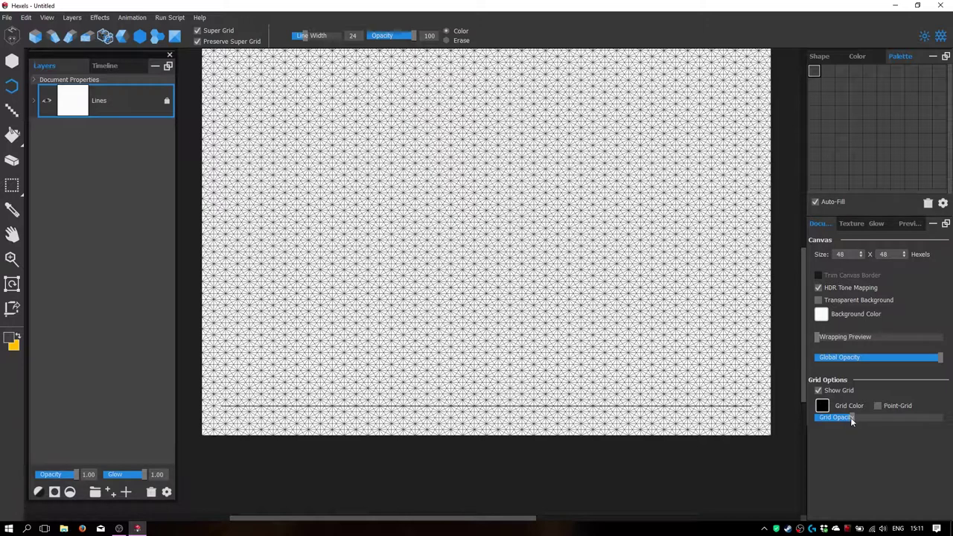
drag(850, 417, 825, 419)
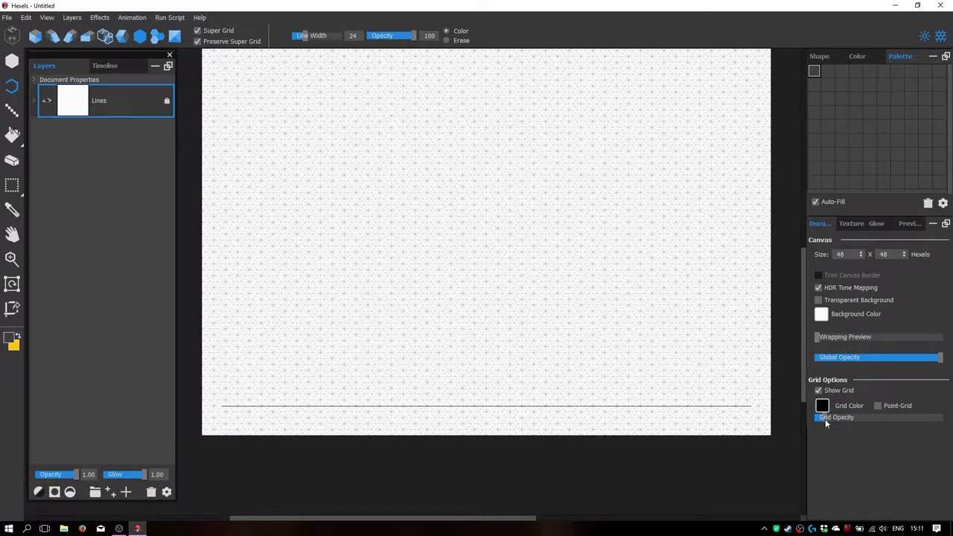
- Try two diagonal test strokes and a vertical one from a shared point mid-canvas, and undo them
click(106, 38)
drag(416, 290, 471, 202)
mouse_move(416, 291)
mouse_down()
mouse_move(571, 221)
mouse_move(560, 222)
mouse_up()
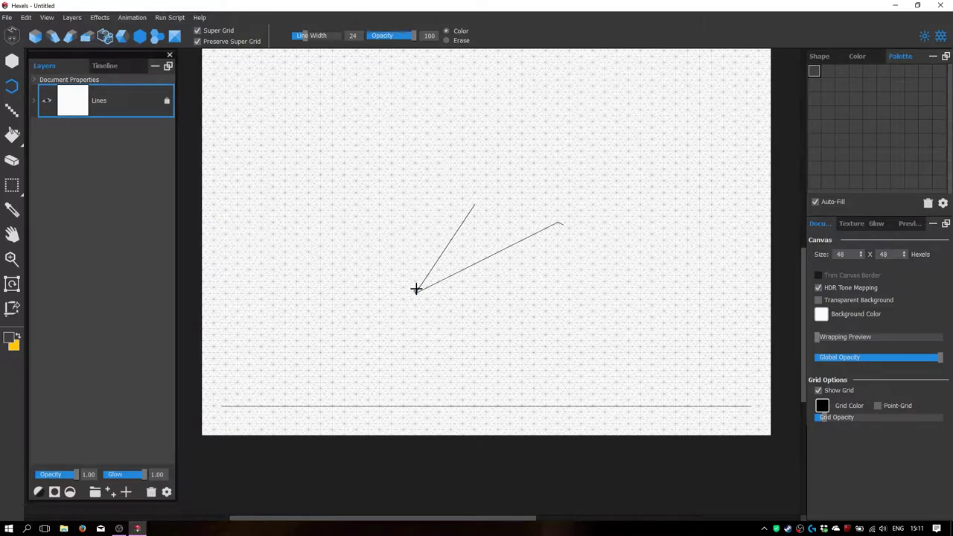
mouse_move(416, 288)
mouse_down()
mouse_move(404, 238)
mouse_move(419, 185)
mouse_move(417, 275)
mouse_up()
drag(414, 202, 413, 343)
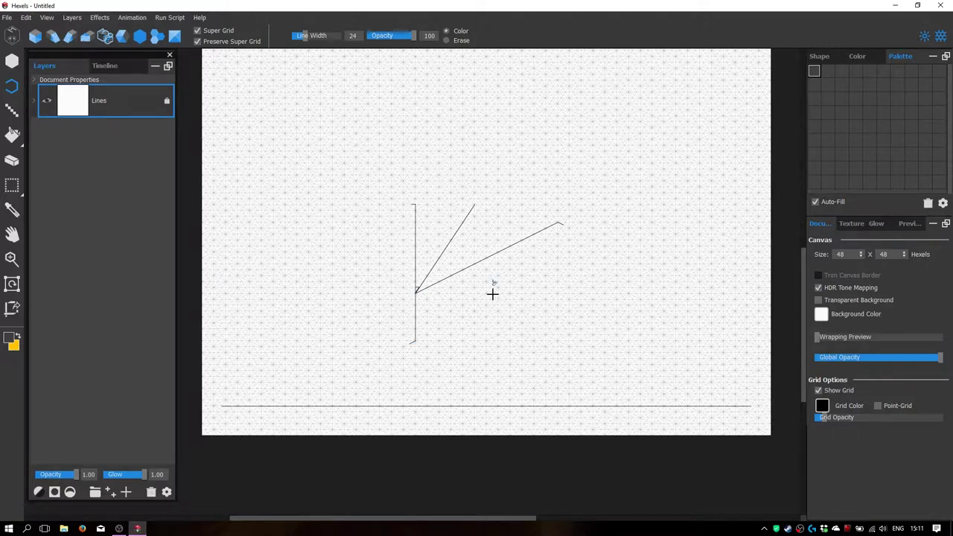
key(ctrl+z)
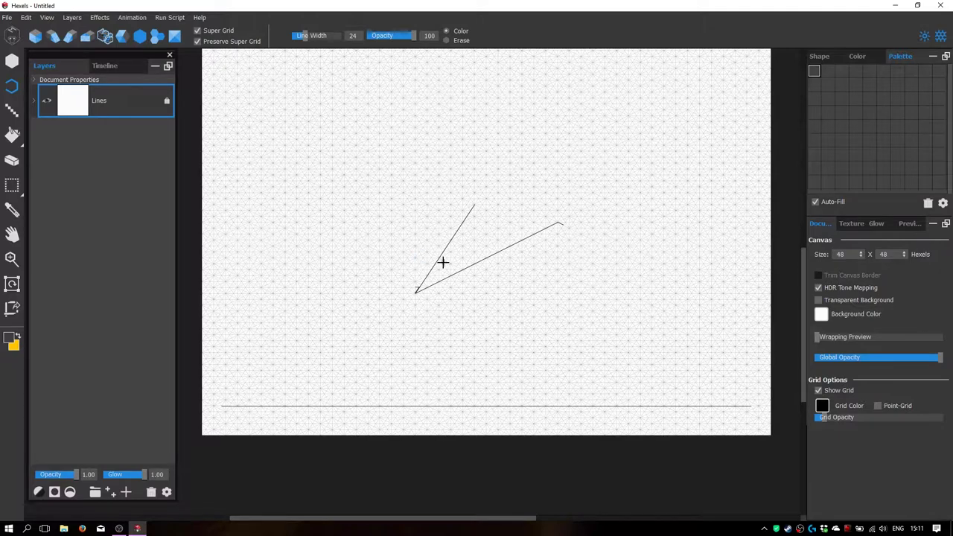
key(ctrl+z)
key(ctrl+z)
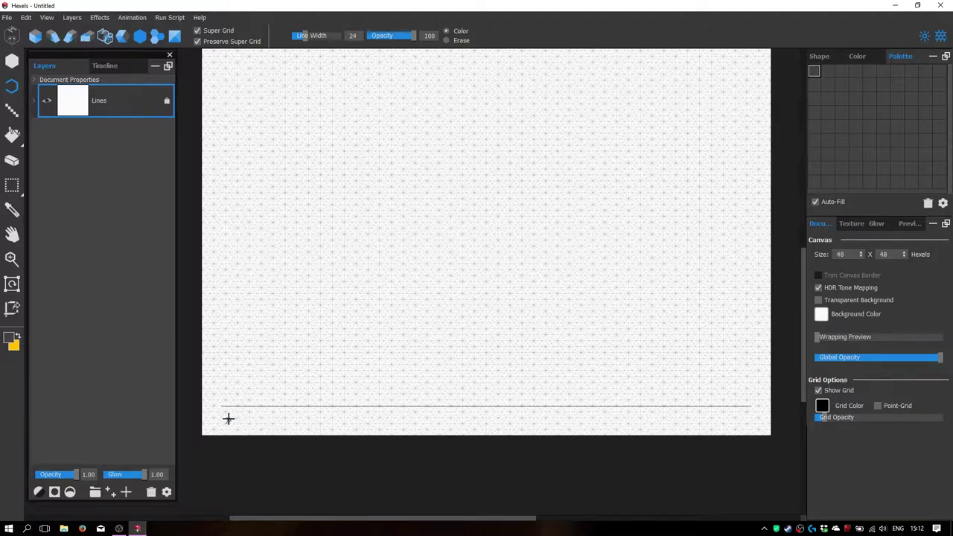
- Draw a steep diagonal line from just below the baseline's left end, lengthening it up and to the right along the grid
mouse_move(229, 416)
mouse_down()
mouse_move(413, 230)
mouse_move(511, 62)
mouse_move(468, 66)
mouse_move(405, 94)
mouse_move(455, 75)
mouse_up()
drag(521, 128, 494, 283)
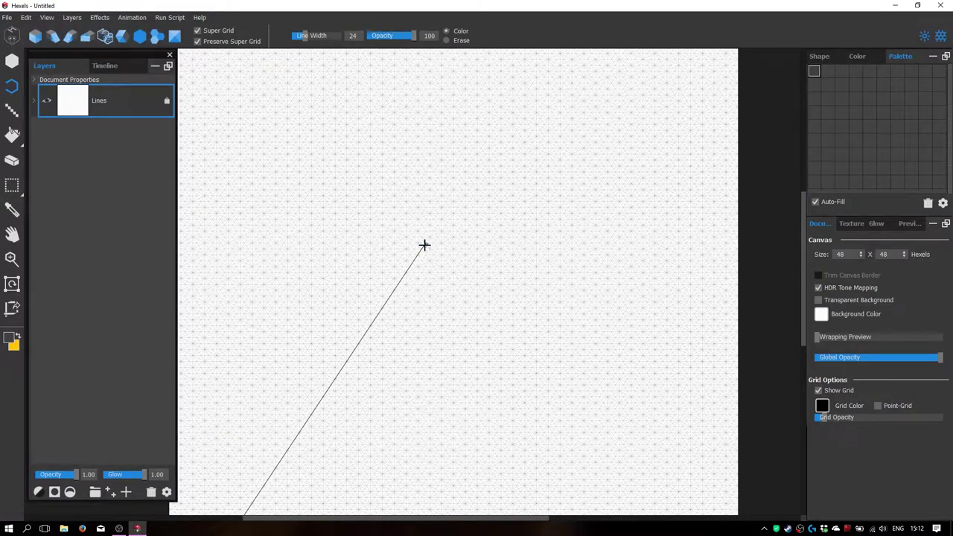
mouse_move(422, 247)
mouse_down()
mouse_move(525, 74)
mouse_move(524, 122)
mouse_move(427, 249)
mouse_move(532, 99)
mouse_move(537, 69)
mouse_up()
drag(523, 113, 423, 252)
scroll(418, 256, up, 2)
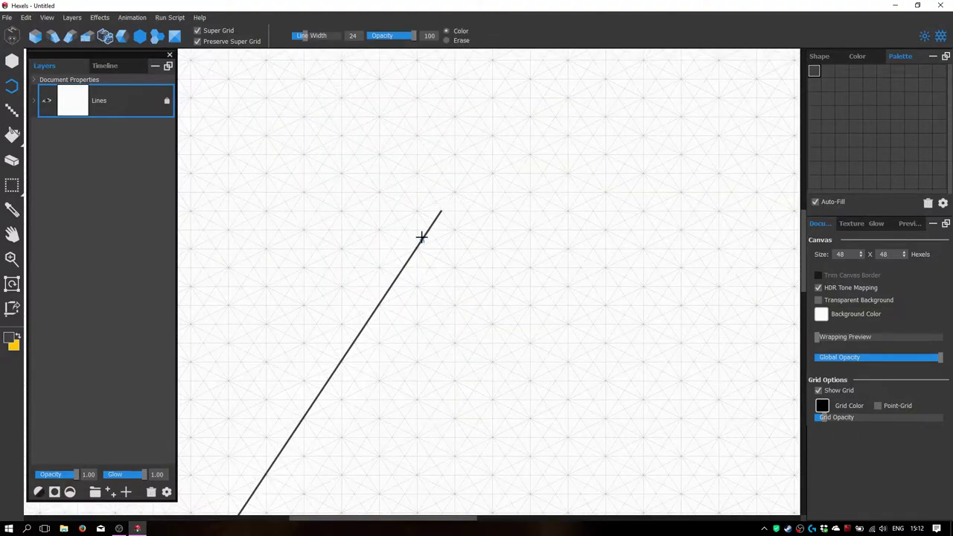
mouse_move(421, 237)
mouse_down()
mouse_move(567, 32)
mouse_move(535, 65)
mouse_up()
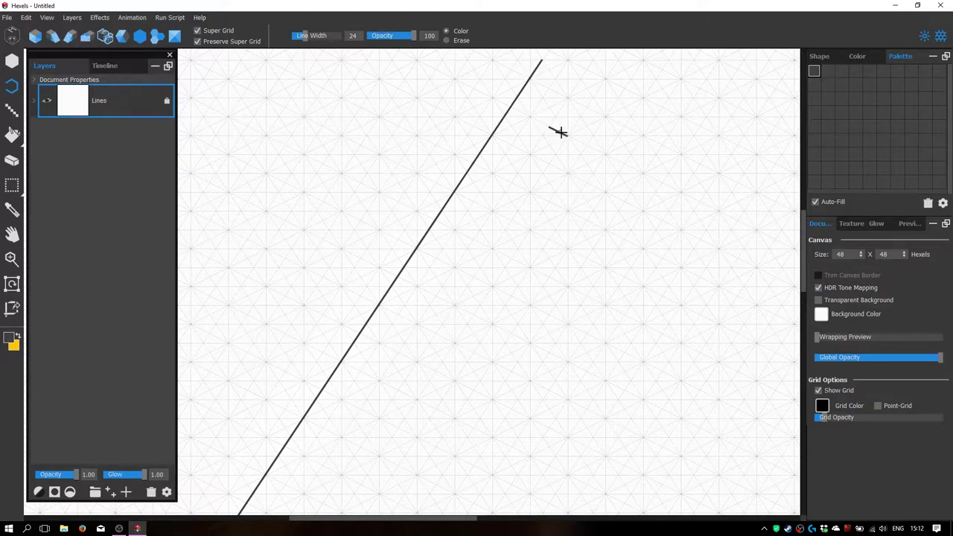
- Extend the left diagonal further along the same direction until it nearly reaches the canvas's upper edge
key(alt)
scroll(560, 133, down, 3)
scroll(567, 138, down, 3)
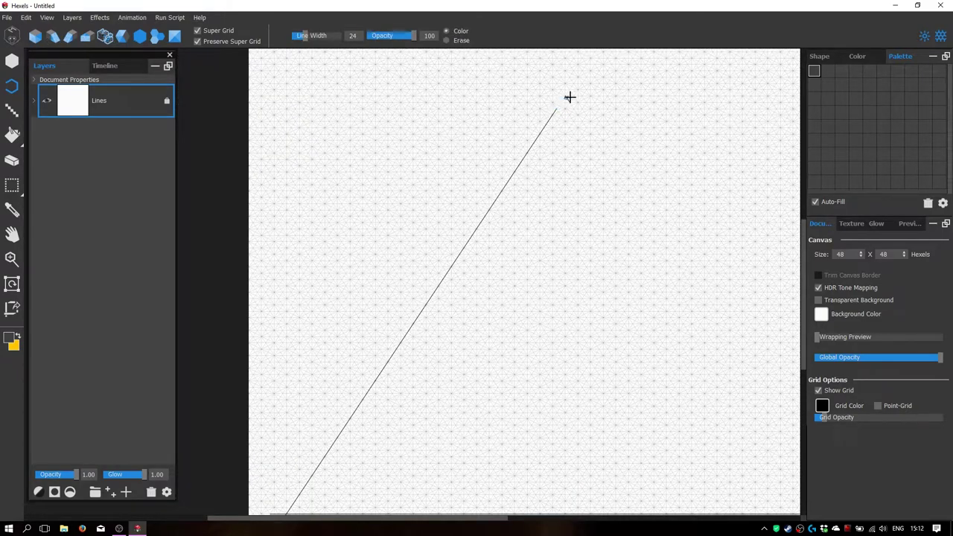
scroll(581, 117, down, 1)
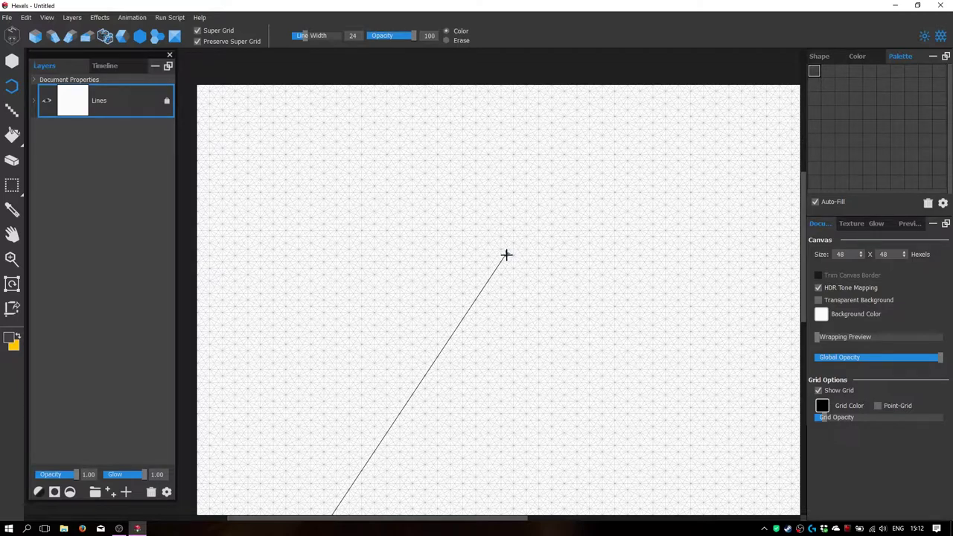
mouse_move(507, 255)
mouse_down()
mouse_move(565, 185)
mouse_move(581, 147)
mouse_up()
key(ctrl+z)
scroll(493, 280, up, 2)
key(space)
drag(608, 144, 506, 293)
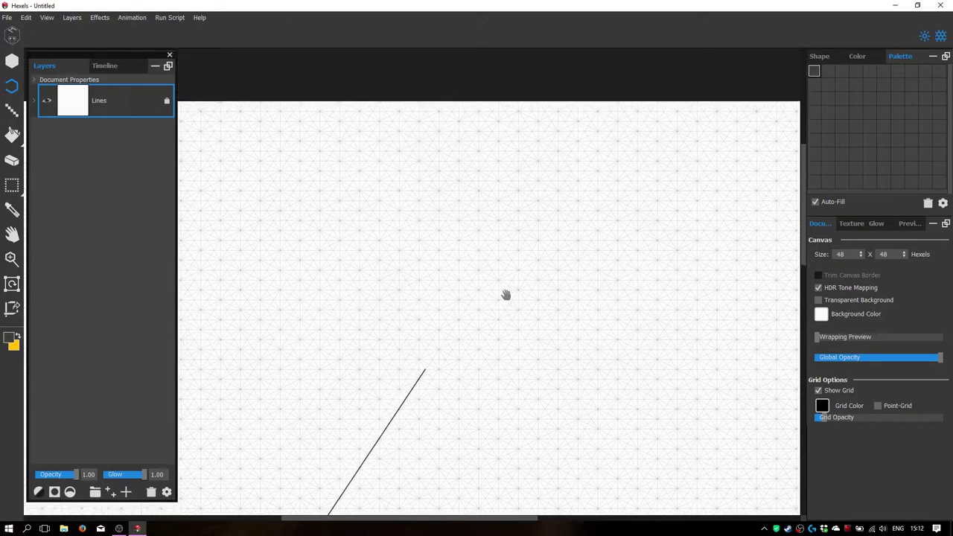
mouse_move(422, 367)
mouse_down()
mouse_move(568, 161)
mouse_move(562, 154)
mouse_up()
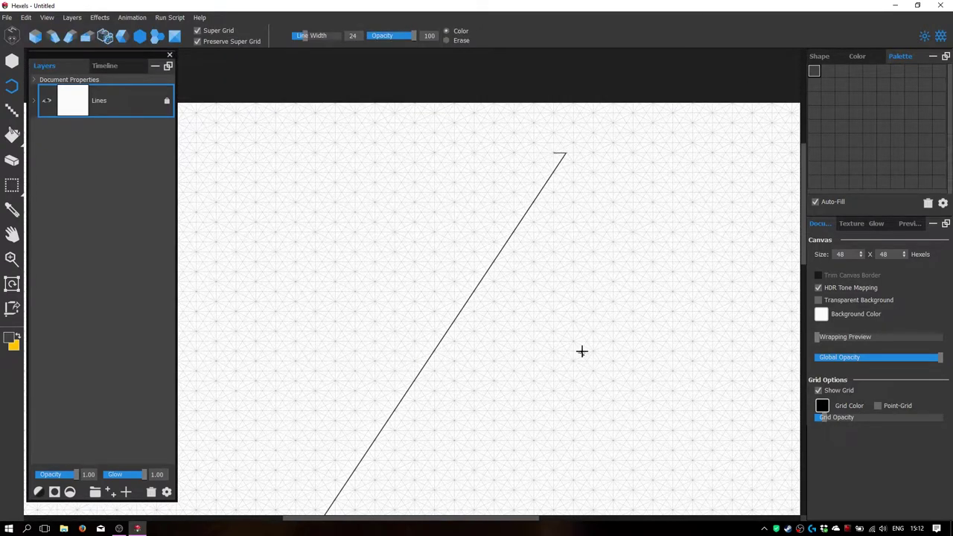
- Draw a mirrored steep diagonal from just below the baseline's right end, rising up and to the left
scroll(581, 352, down, 3)
drag(563, 292, 505, 112)
drag(541, 340, 623, 263)
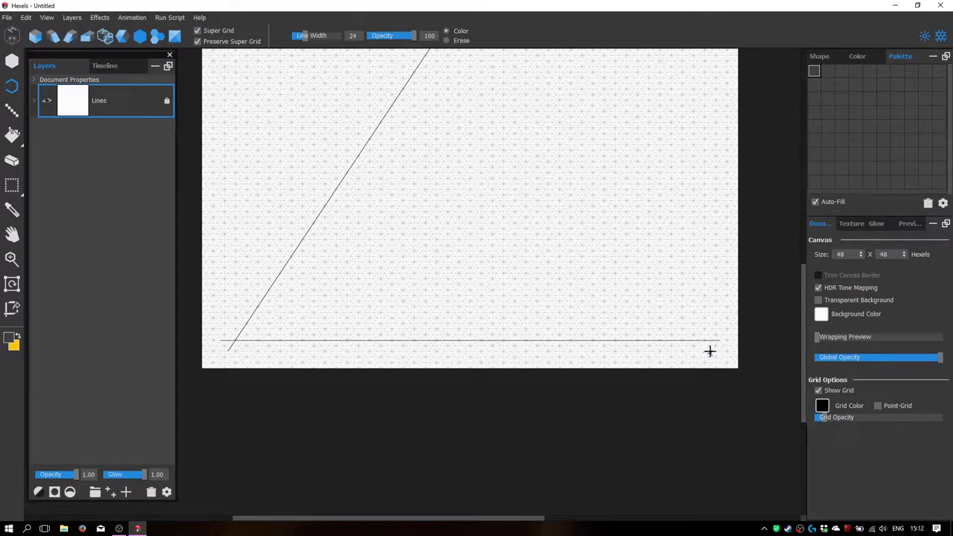
mouse_move(711, 350)
mouse_down()
mouse_move(570, 98)
mouse_move(583, 102)
mouse_move(540, 90)
mouse_up()
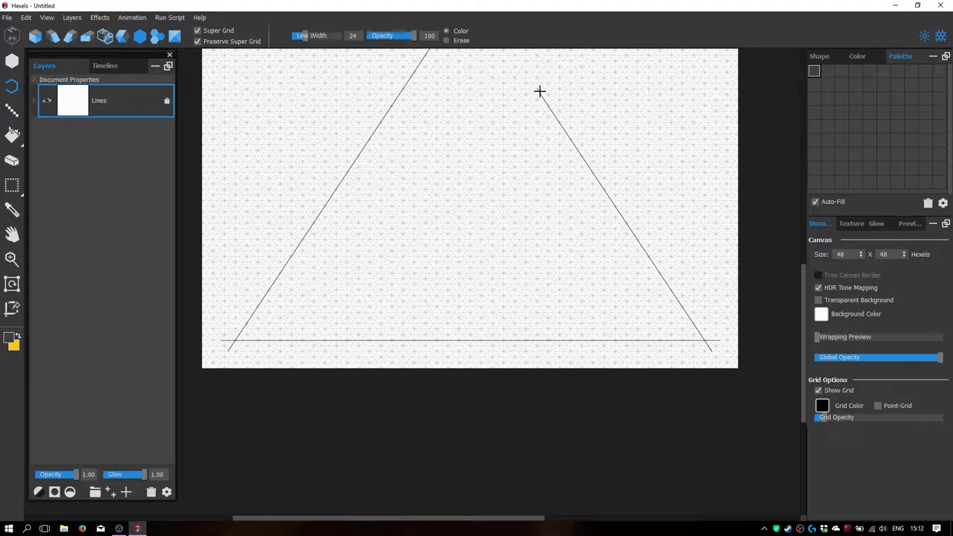
- Extend the right diagonal upward until it crosses the left diagonal and closes the large triangle
key(space)
drag(549, 184, 581, 264)
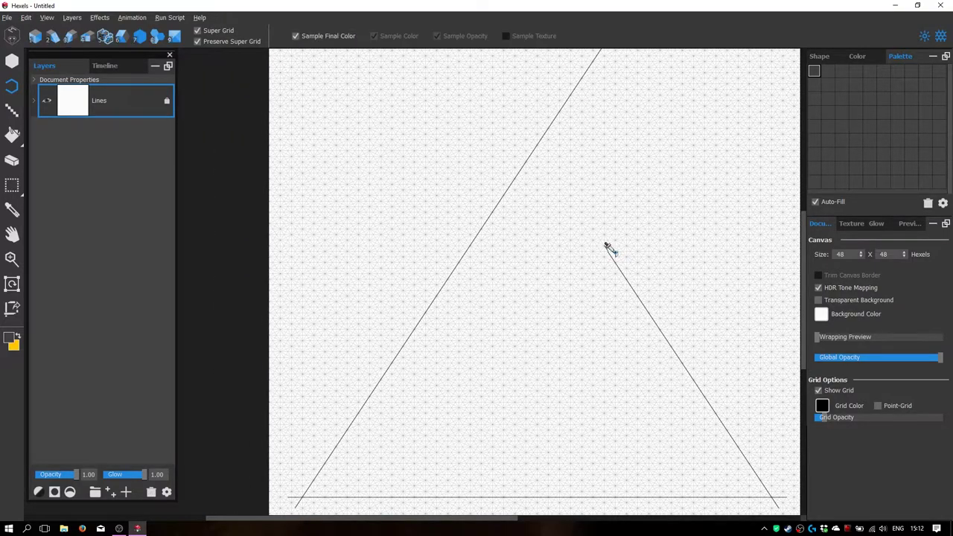
scroll(607, 246, up, 3)
mouse_move(593, 243)
mouse_down()
mouse_move(449, 78)
mouse_move(462, 57)
mouse_move(494, 67)
mouse_move(479, 61)
mouse_up()
drag(473, 109, 538, 258)
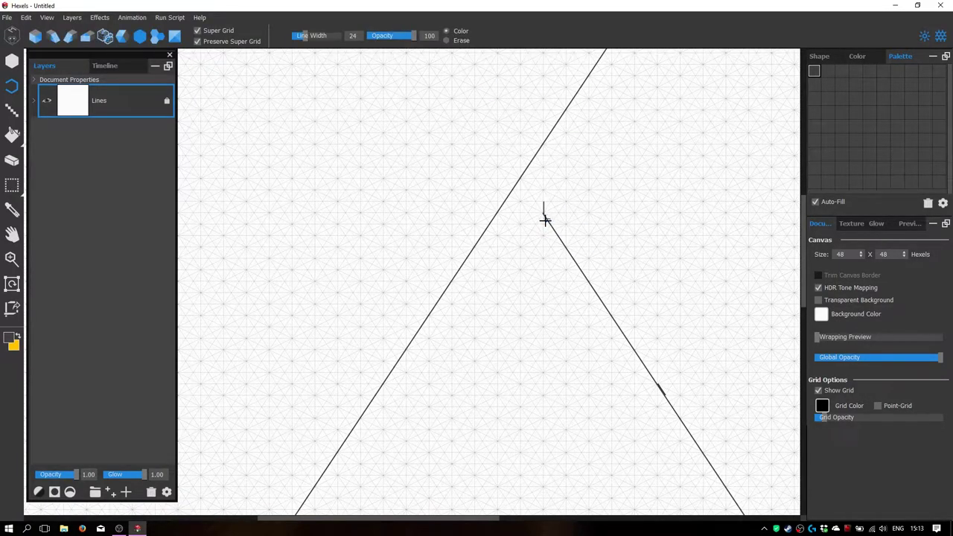
mouse_move(545, 220)
mouse_down()
mouse_move(472, 136)
mouse_move(466, 97)
mouse_up()
- Draw a second horizontal line just above the baseline and a short diagonal across each lower corner of the triangle
scroll(604, 292, down, 3)
drag(660, 344, 613, 219)
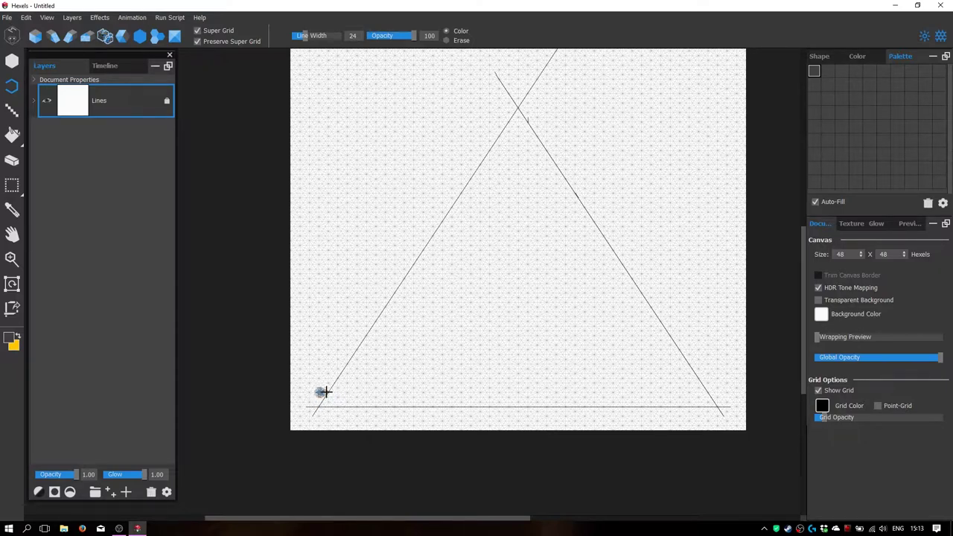
mouse_move(321, 392)
mouse_down()
mouse_move(627, 366)
mouse_move(726, 392)
mouse_up()
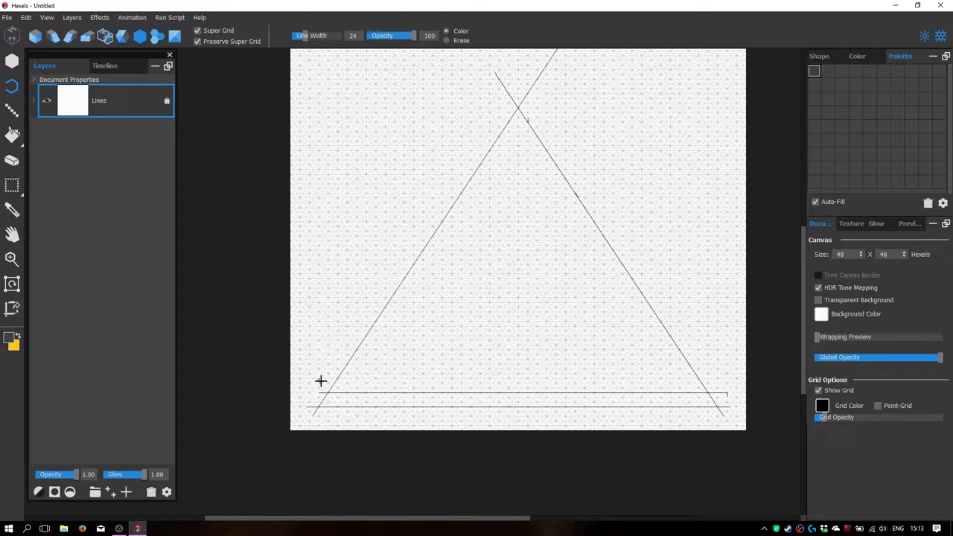
drag(320, 380, 353, 426)
drag(714, 383, 686, 424)
- Draw two inner parallel lines along each slanted side of the triangle and a short horizontal line across its apex
mouse_move(704, 416)
mouse_down()
mouse_move(505, 149)
mouse_move(485, 86)
mouse_up()
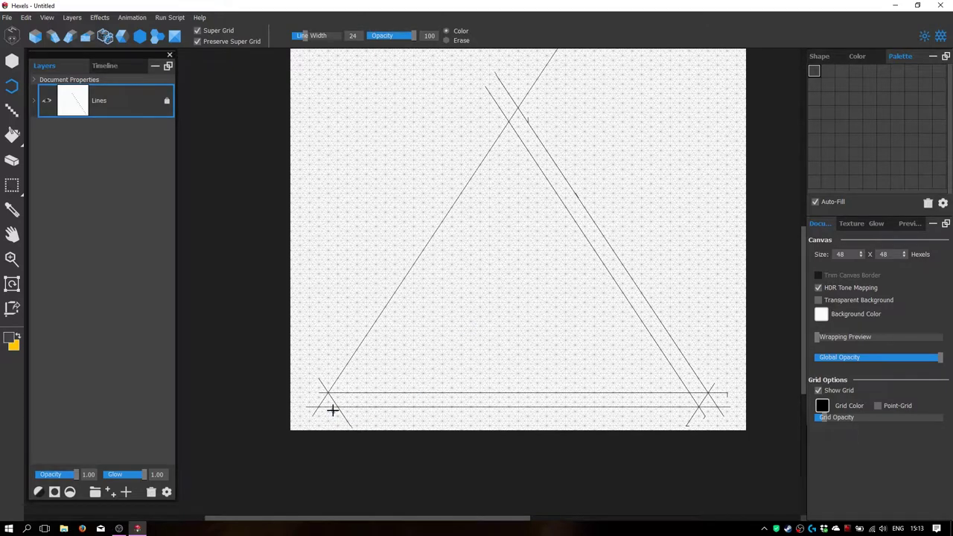
mouse_move(333, 413)
mouse_down()
mouse_move(514, 198)
mouse_move(581, 81)
mouse_move(566, 63)
mouse_up()
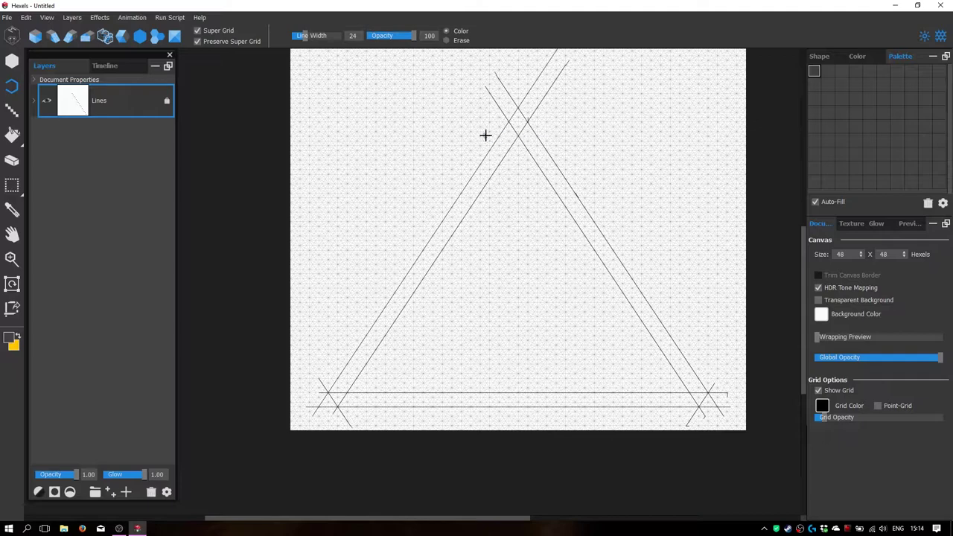
click(594, 136)
mouse_move(491, 128)
mouse_down()
mouse_move(668, 345)
mouse_move(683, 423)
mouse_up()
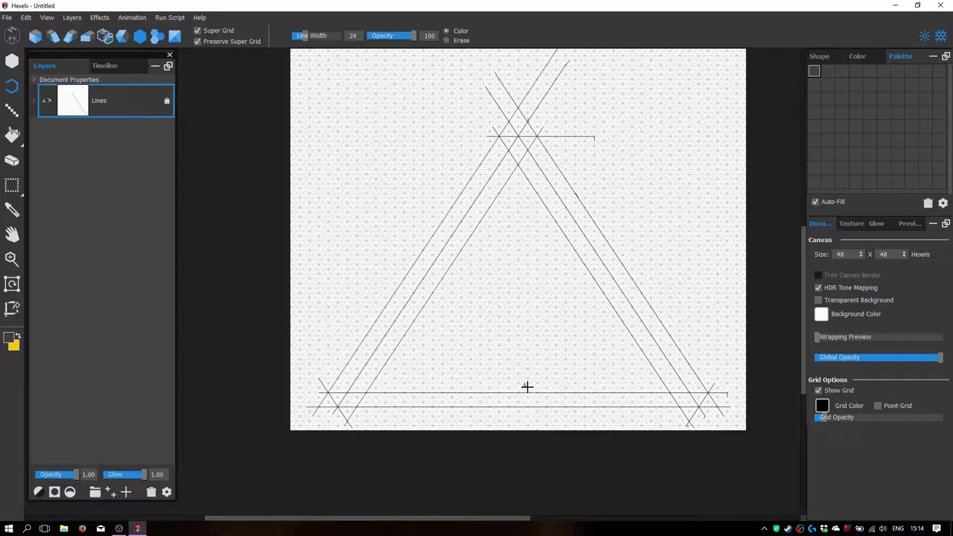
- Draw a third horizontal line above the two lower ones, spanning almost the full canvas width
drag(540, 378, 309, 377)
drag(297, 377, 296, 376)
drag(544, 378, 737, 378)
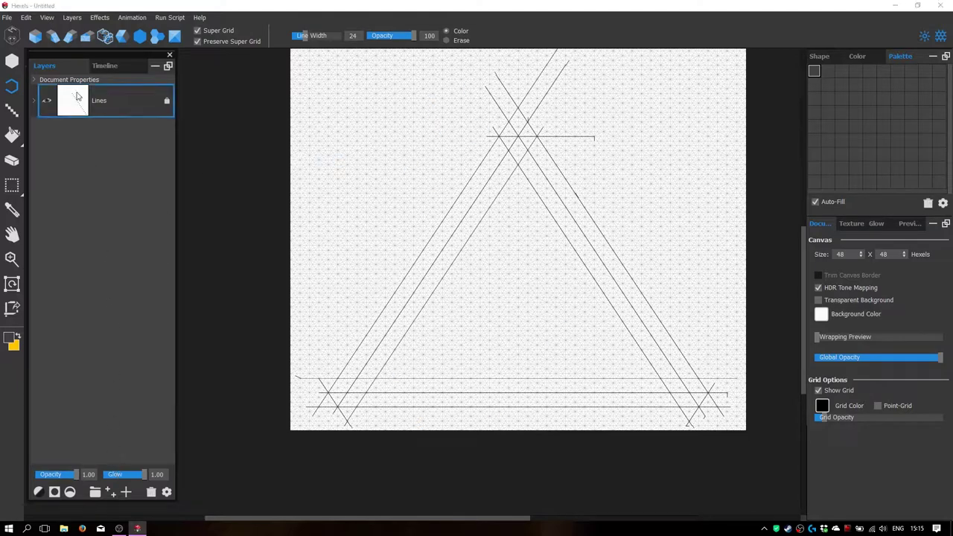
- Add a new layer above the Lines layer and set the brush palette's first swatch to red ff0004
click(126, 492)
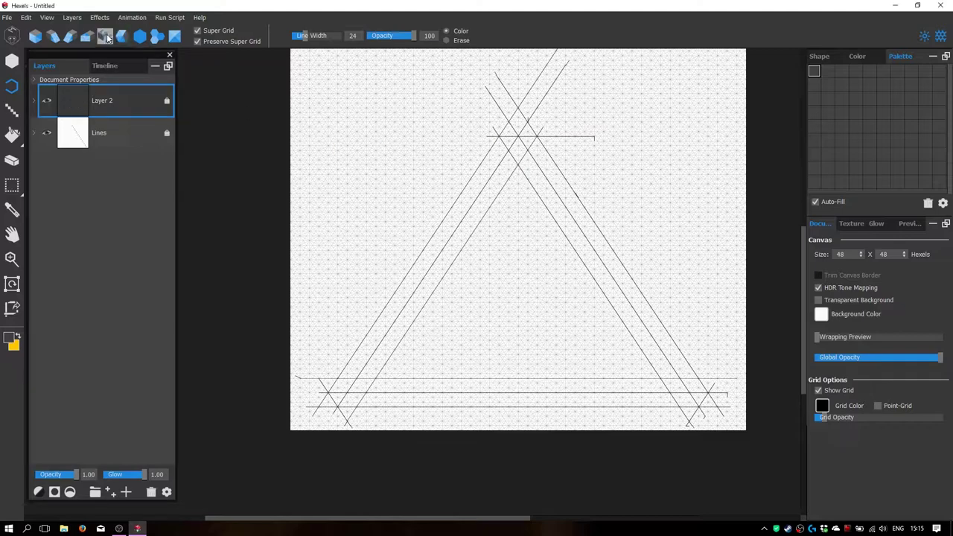
key(b)
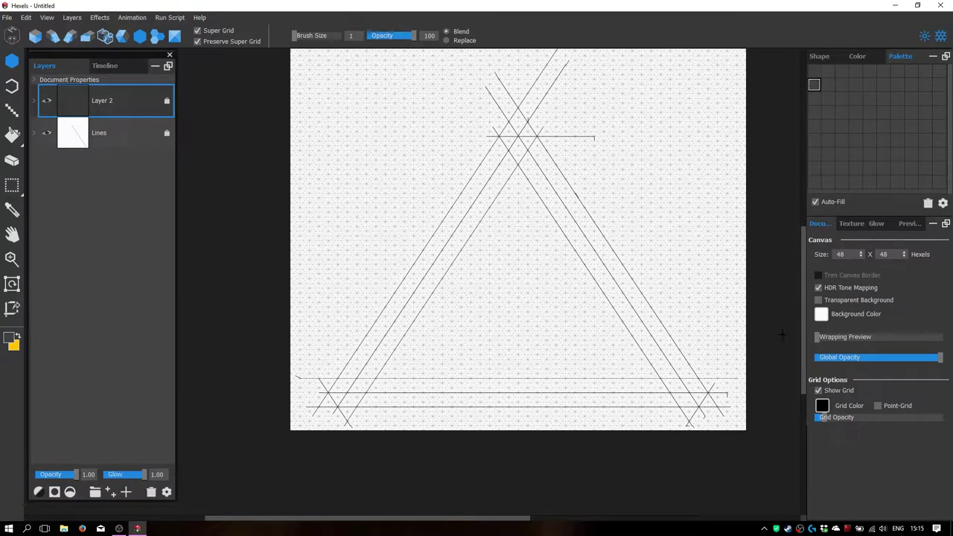
click(814, 84)
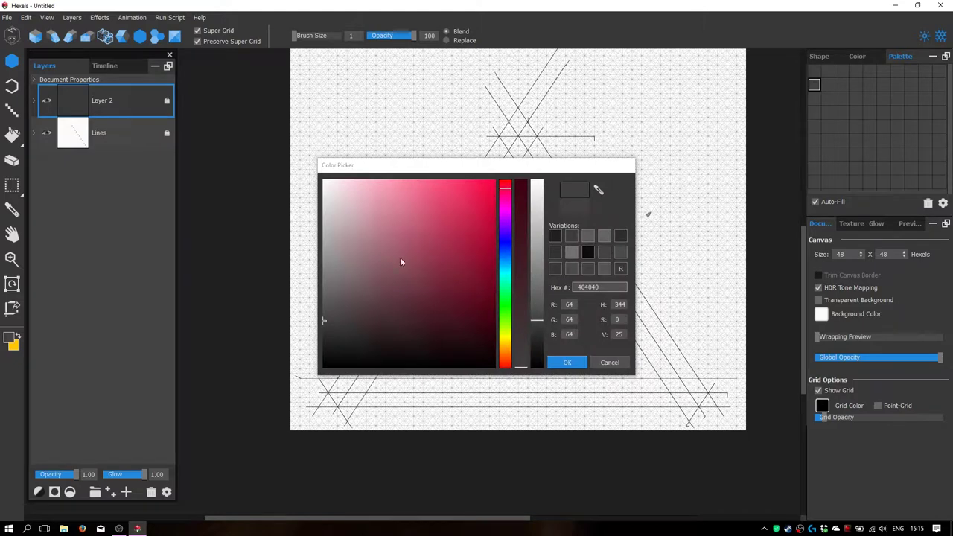
drag(504, 191, 506, 165)
drag(465, 209, 506, 175)
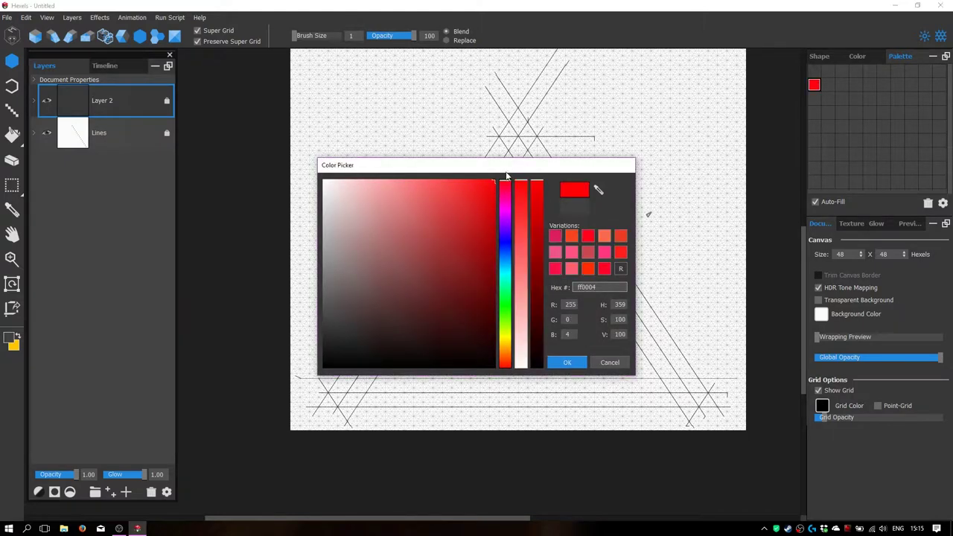
click(568, 363)
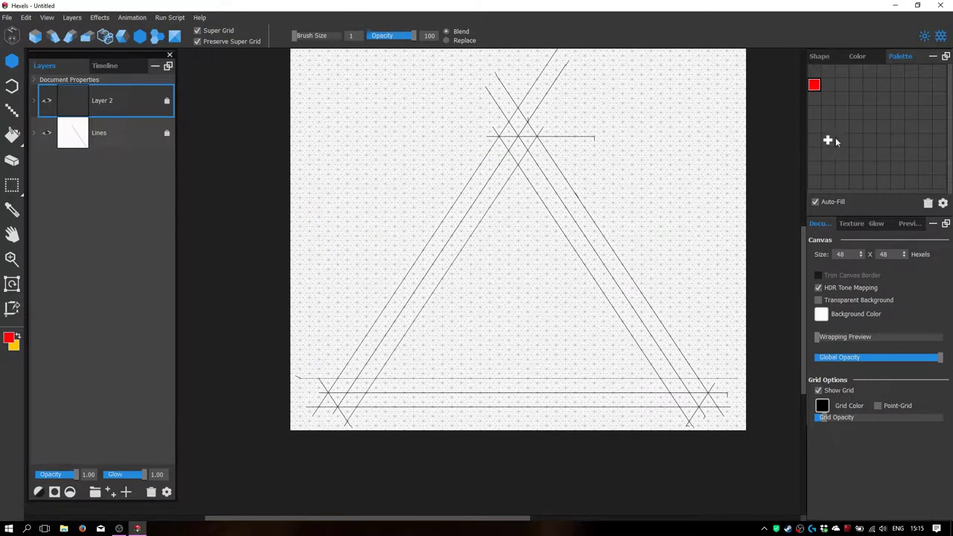
- Add a pure green swatch, 00ff00, beside the red one in the palette
click(828, 85)
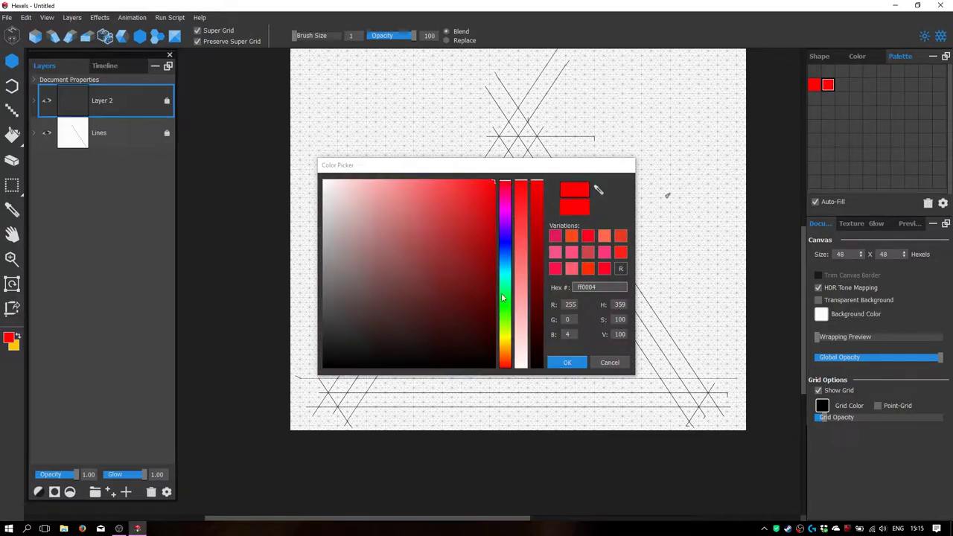
drag(508, 319, 508, 308)
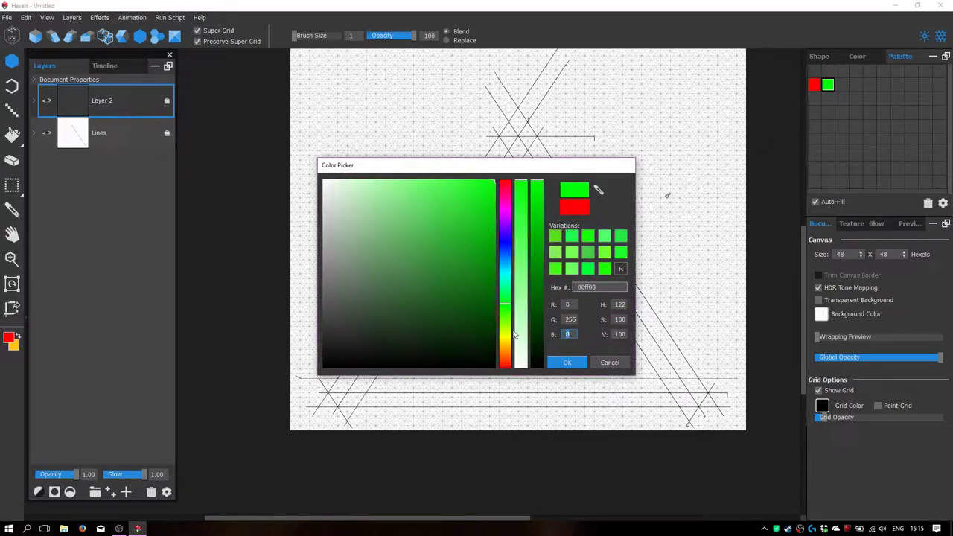
text(0)
click(567, 363)
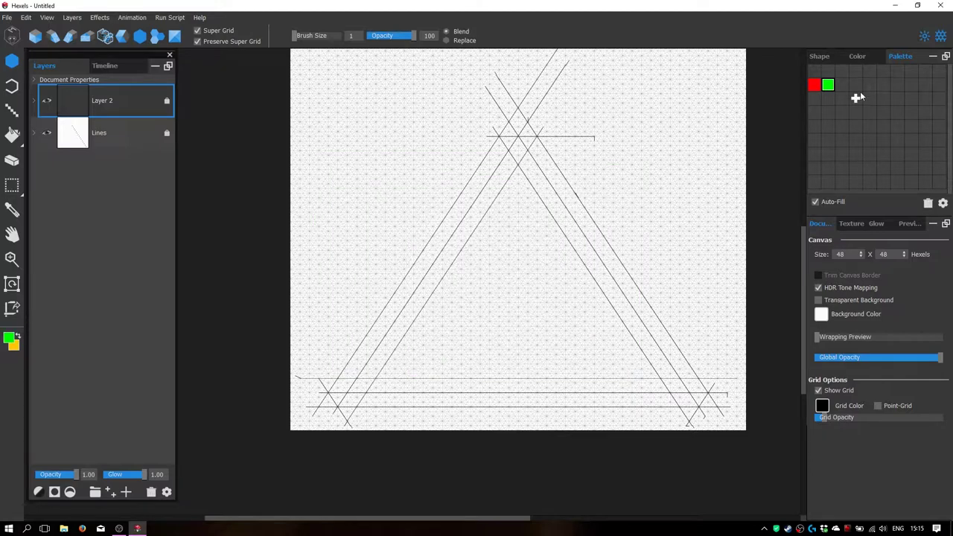
- Add a third palette swatch in pure blue with red 0, green 0 and blue 255
click(841, 85)
double_click(841, 85)
click(569, 334)
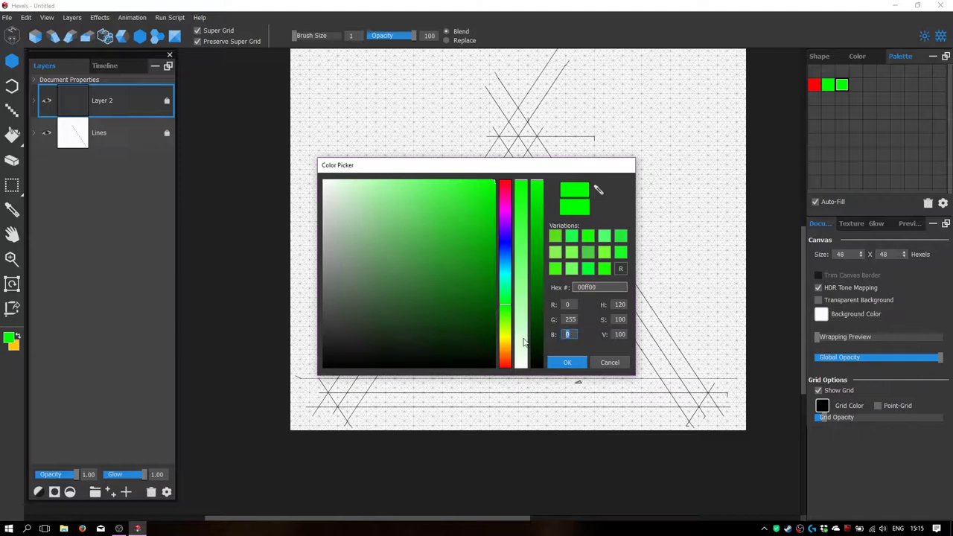
text(255)
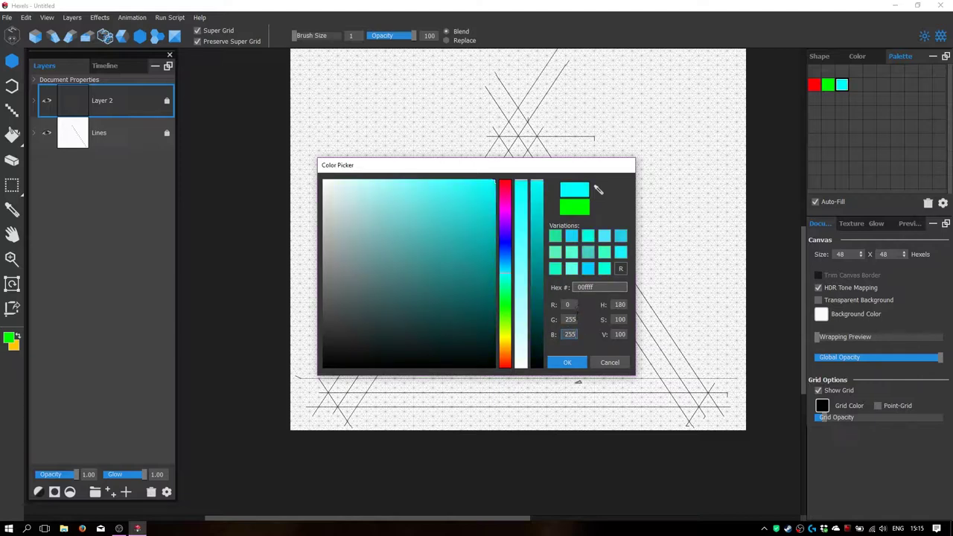
click(569, 319)
text(0)
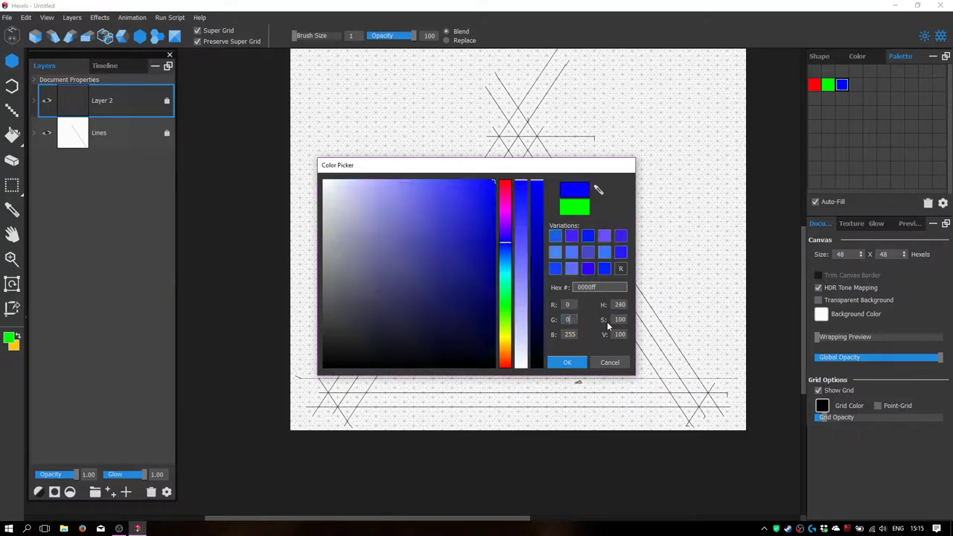
click(578, 364)
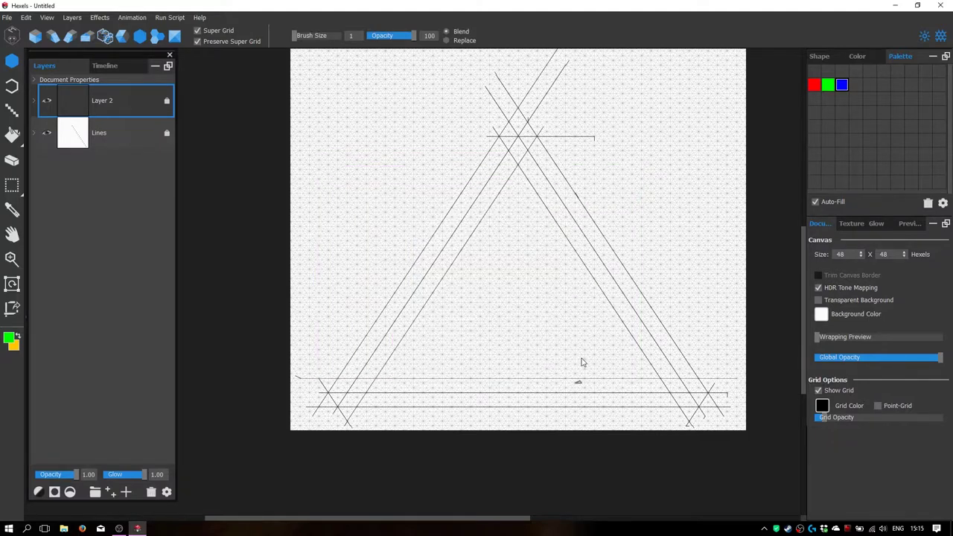
- Correct the red swatch to pure red by setting its blue value to 0
double_click(814, 87)
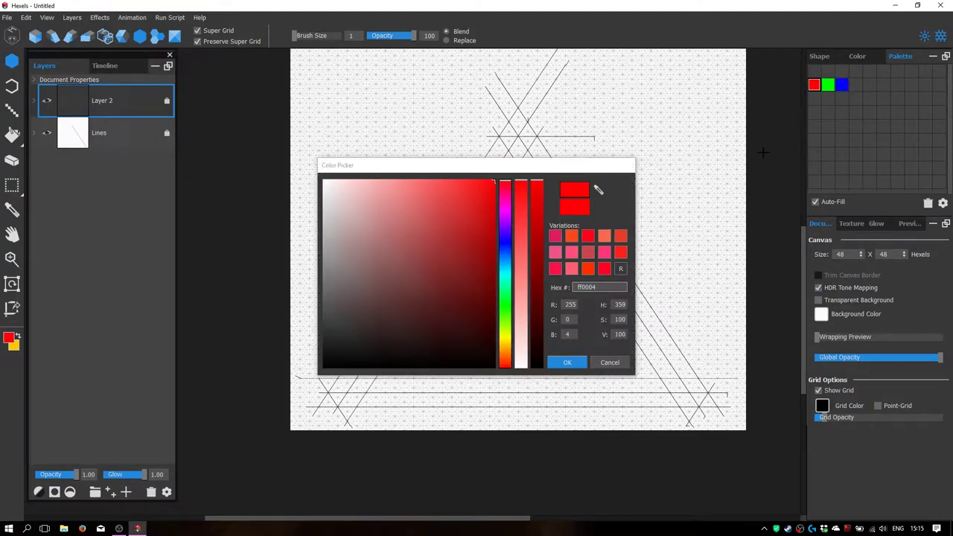
double_click(566, 333)
text(0)
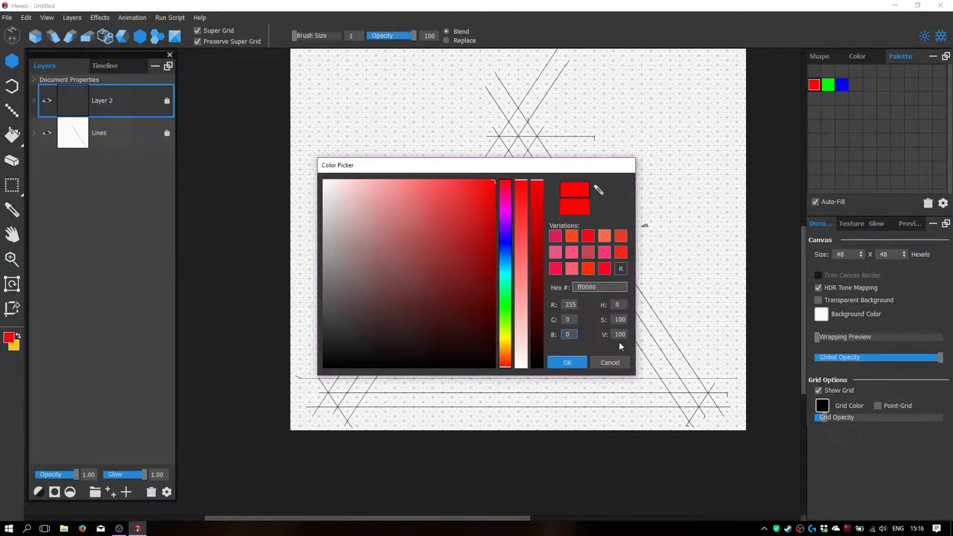
key(Return)
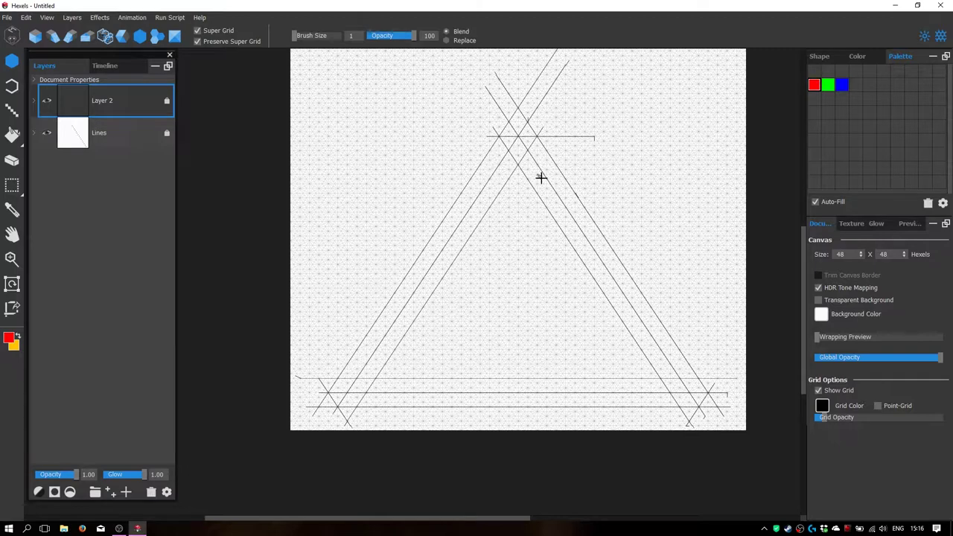
- Paint a red marker stroke around the triangle's apex on Layer 2 and disable the glow effect
mouse_move(495, 158)
mouse_down()
mouse_move(507, 143)
mouse_move(533, 171)
mouse_up()
click(879, 224)
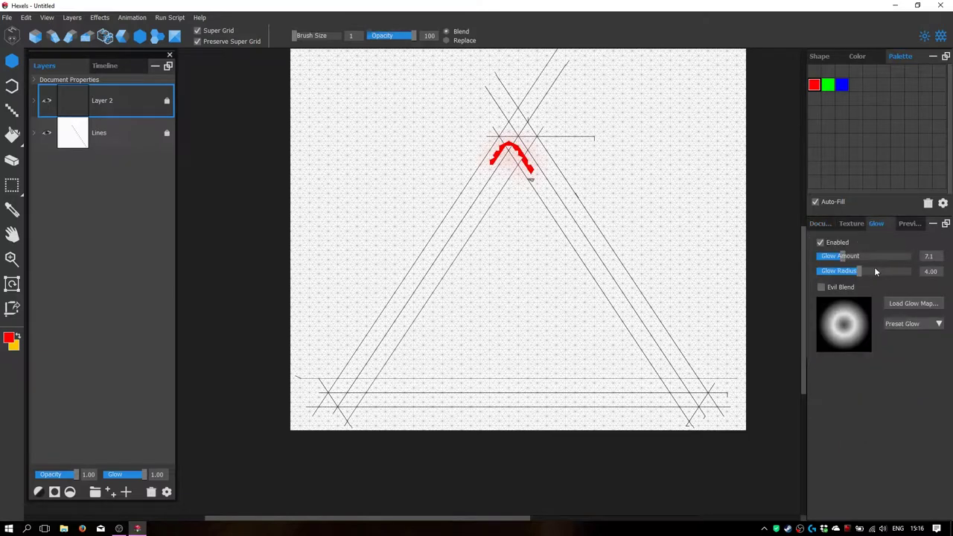
click(821, 242)
click(821, 224)
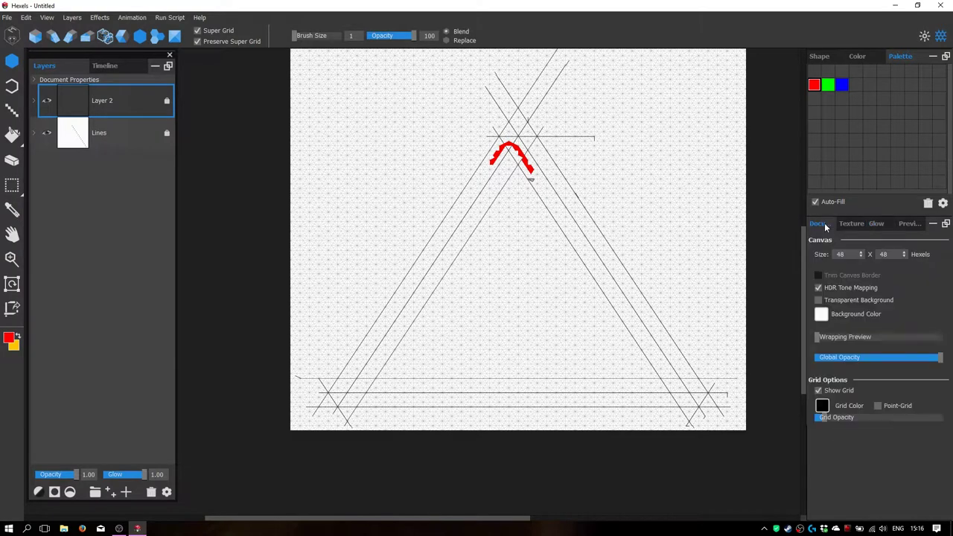
- Paint a green marker stroke in the triangle's lower-right corner and a blue one in the lower-left corner
click(829, 85)
mouse_move(678, 362)
mouse_down()
mouse_move(685, 388)
mouse_move(634, 385)
mouse_up()
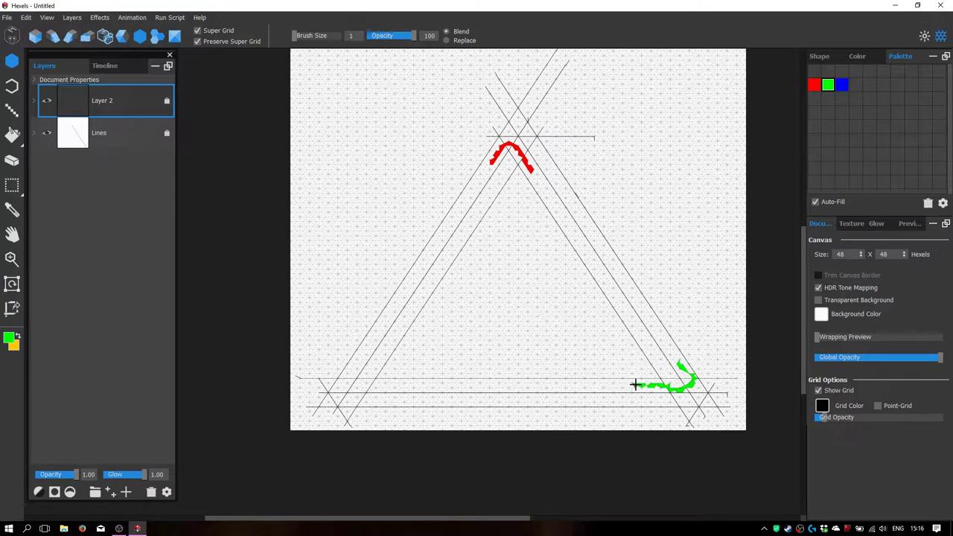
click(841, 85)
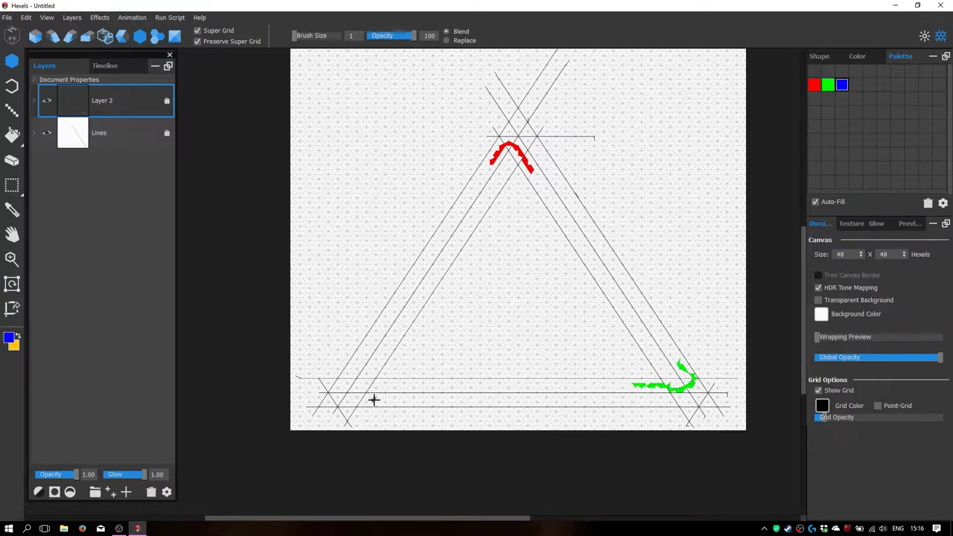
mouse_move(392, 398)
mouse_down()
mouse_move(355, 393)
mouse_move(379, 355)
mouse_up()
scroll(495, 175, up, 1)
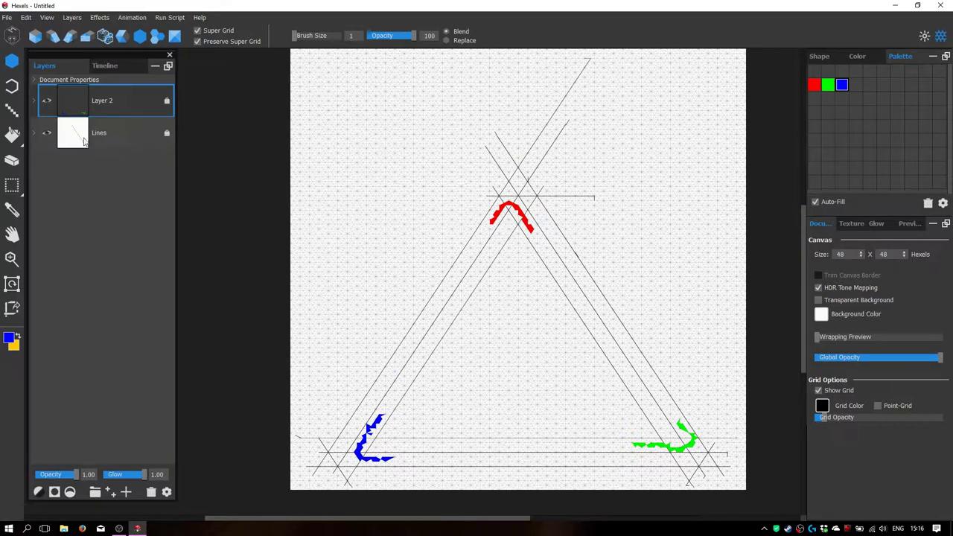
- Try to flood-fill the triangle's interior with blue on Layer 2
click(12, 136)
click(441, 335)
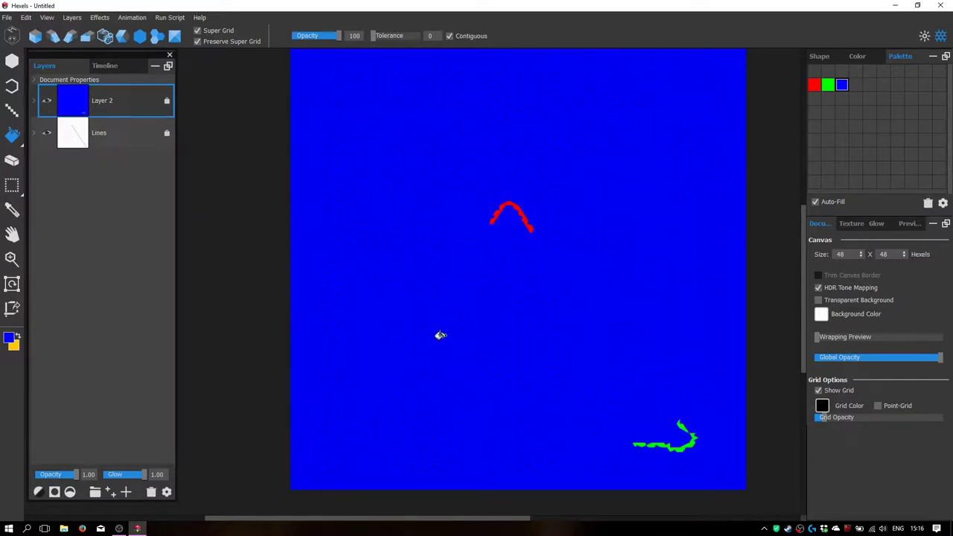
key(ctrl+z)
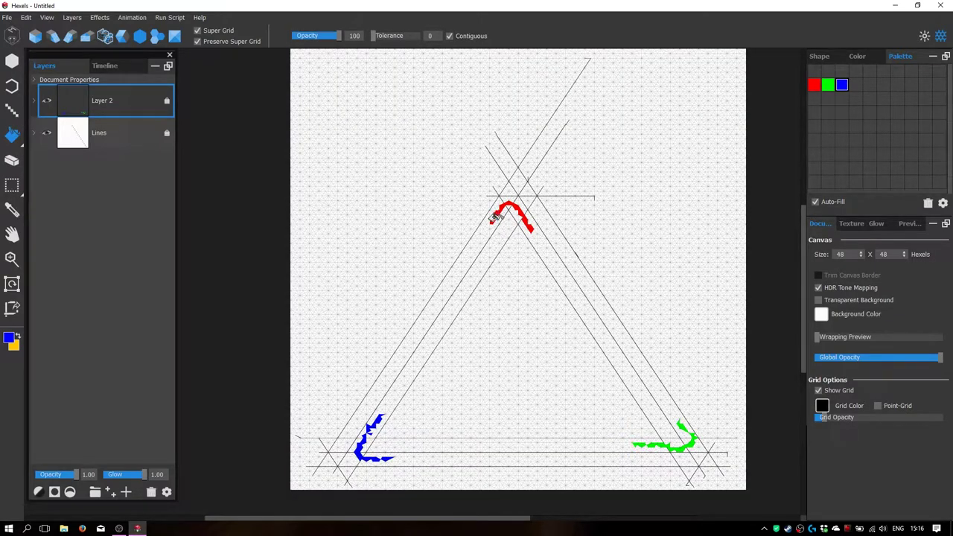
- Try to draw a blue pixel line down the triangle's outermost left outline from the apex
click(12, 61)
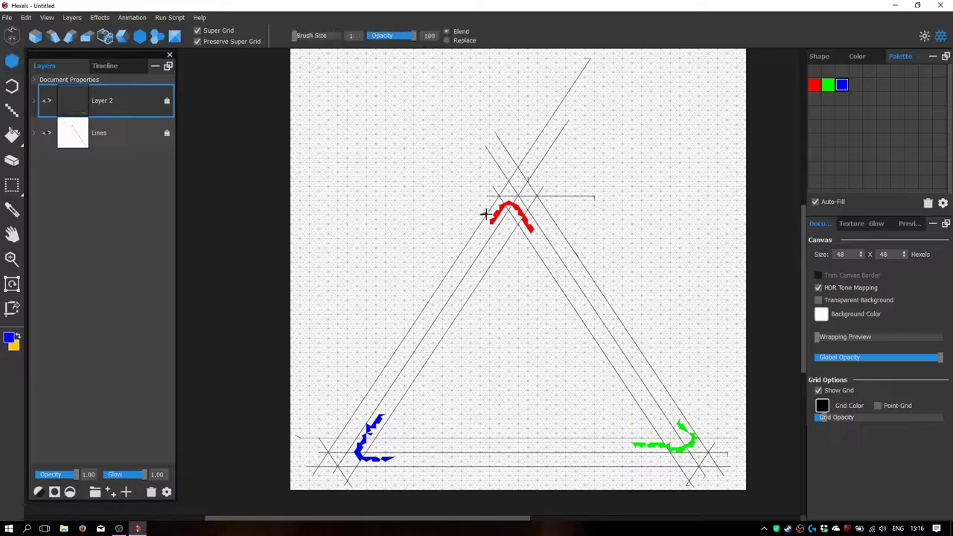
click(12, 110)
scroll(493, 268, up, 3)
scroll(482, 302, up, 2)
drag(478, 339, 522, 224)
mouse_move(545, 154)
mouse_down()
mouse_move(477, 298)
mouse_move(304, 505)
mouse_move(336, 478)
mouse_up()
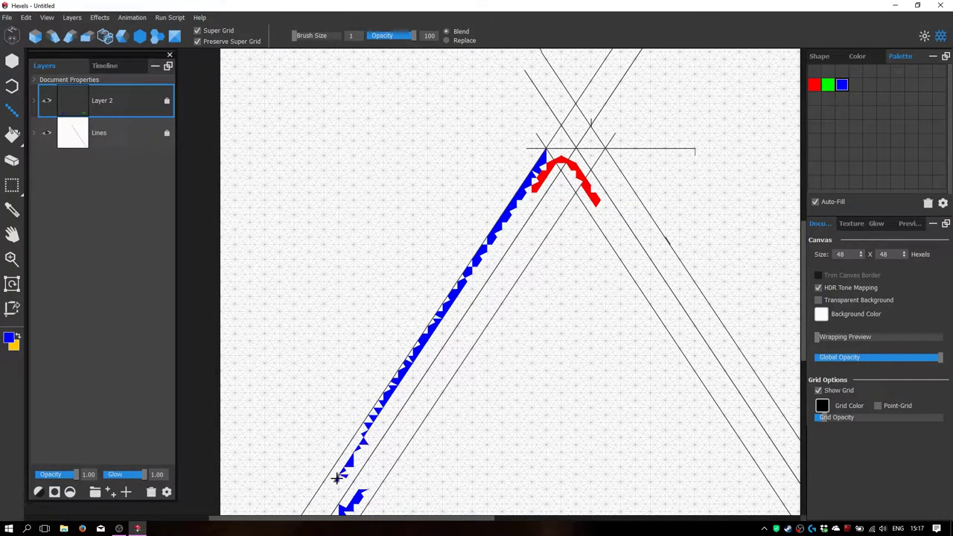
key(ctrl+z)
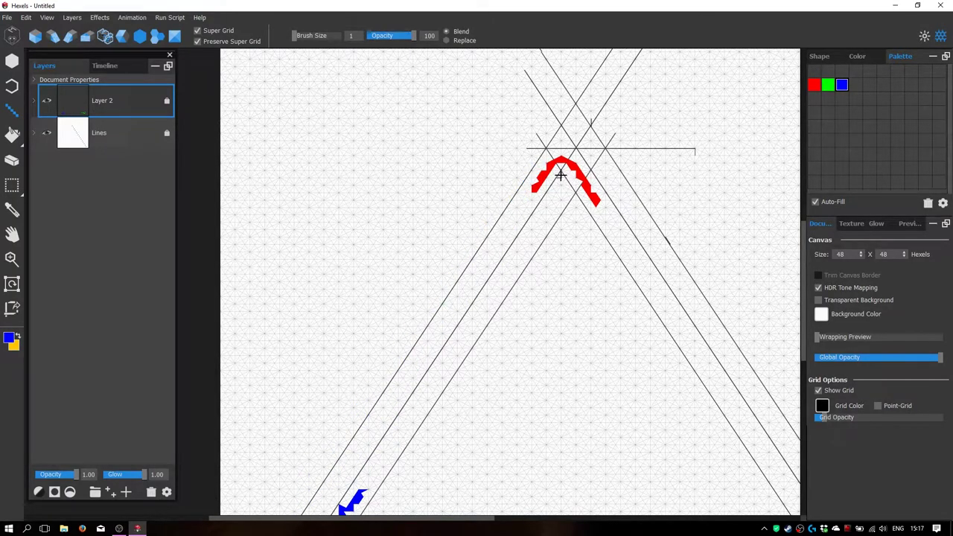
- Draw a blue pixel line along the middle outline of the left side, from the apex down to the lower-left corner
mouse_move(561, 175)
mouse_down()
mouse_move(482, 333)
mouse_move(344, 501)
mouse_move(400, 503)
mouse_move(533, 249)
mouse_up()
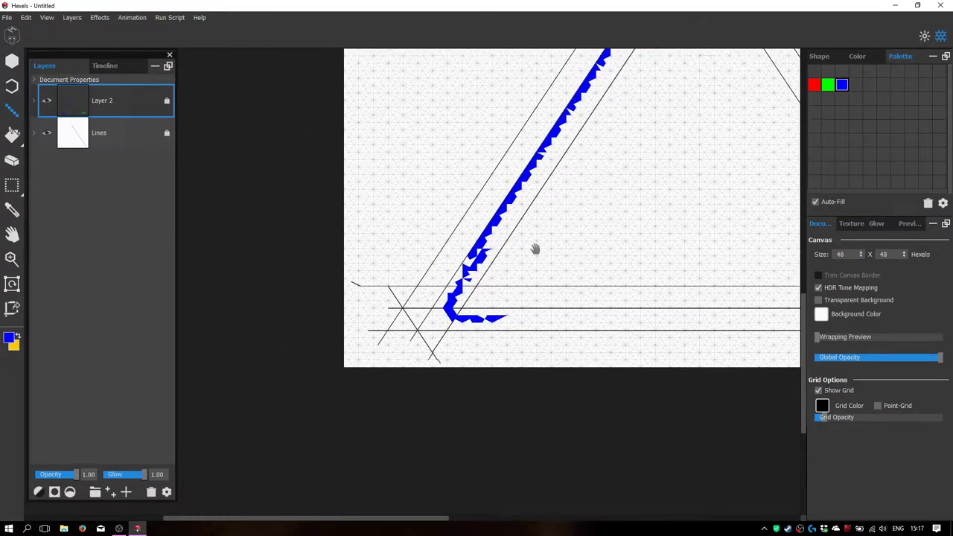
drag(467, 258, 426, 321)
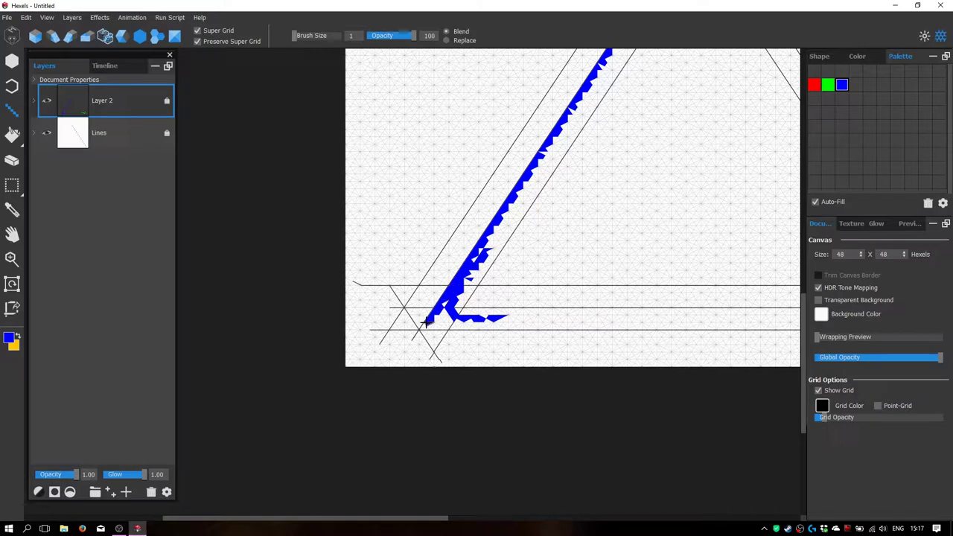
key(ctrl+z)
drag(445, 295, 441, 302)
- On the Lines layer, draw a second, inner diagonal outline across each lower corner, parallel to the existing short one
double_click(74, 134)
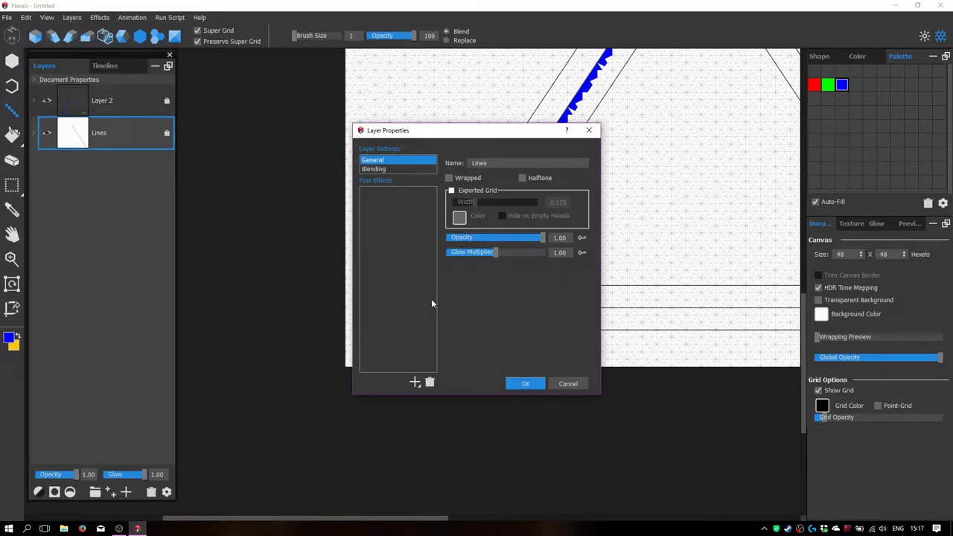
click(525, 384)
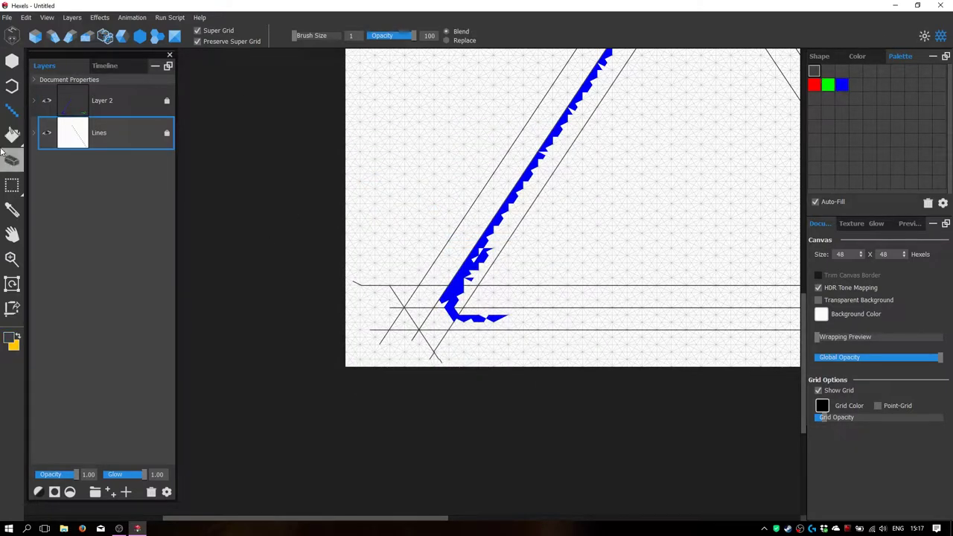
click(11, 89)
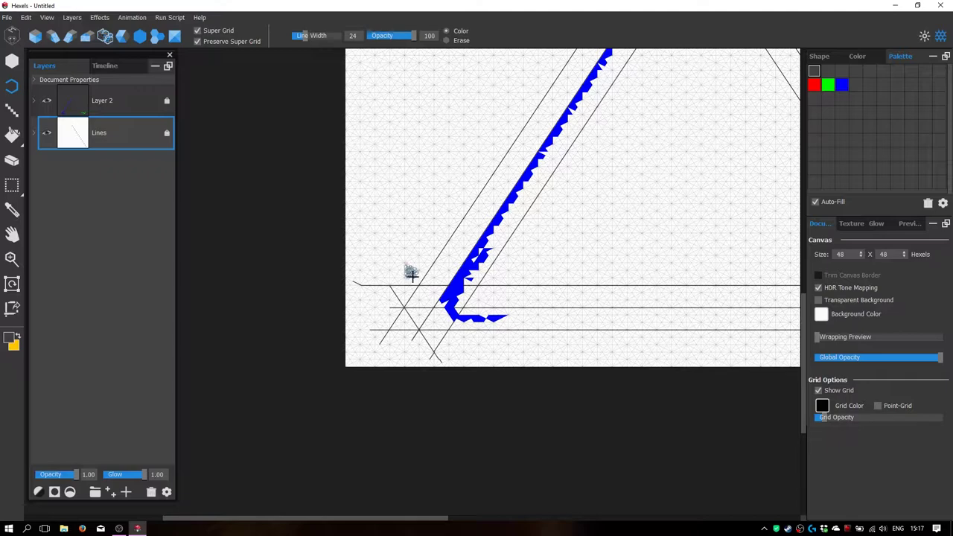
drag(409, 272, 472, 362)
mouse_move(649, 304)
mouse_down()
mouse_move(366, 315)
mouse_move(290, 305)
mouse_up()
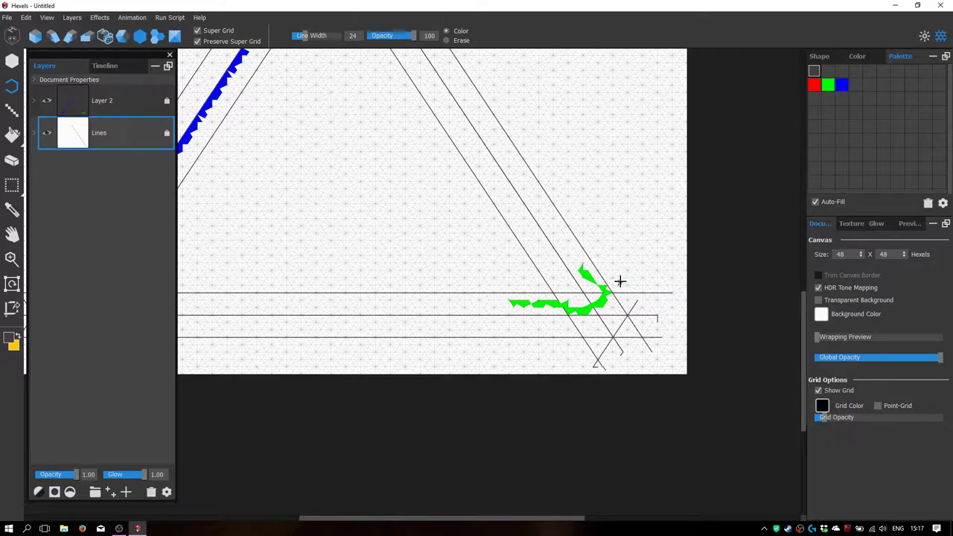
mouse_move(621, 279)
mouse_down()
mouse_move(558, 357)
mouse_move(563, 366)
mouse_up()
- On Layer 2, outline the triangle's lowest bottom band with blue pixel lines, closing it at both slanted ends
drag(336, 131, 532, 351)
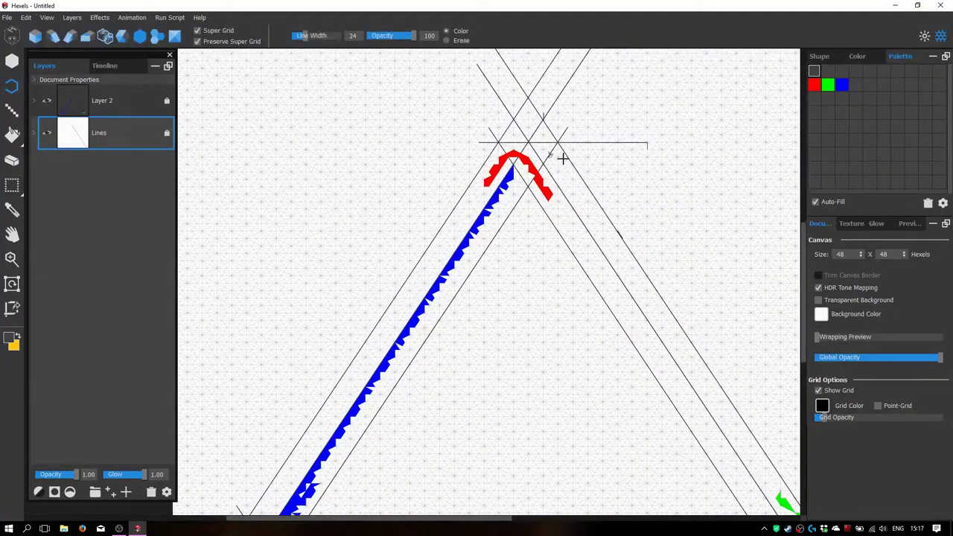
mouse_move(549, 255)
mouse_down()
mouse_move(540, 207)
mouse_move(513, 161)
mouse_move(517, 290)
mouse_up()
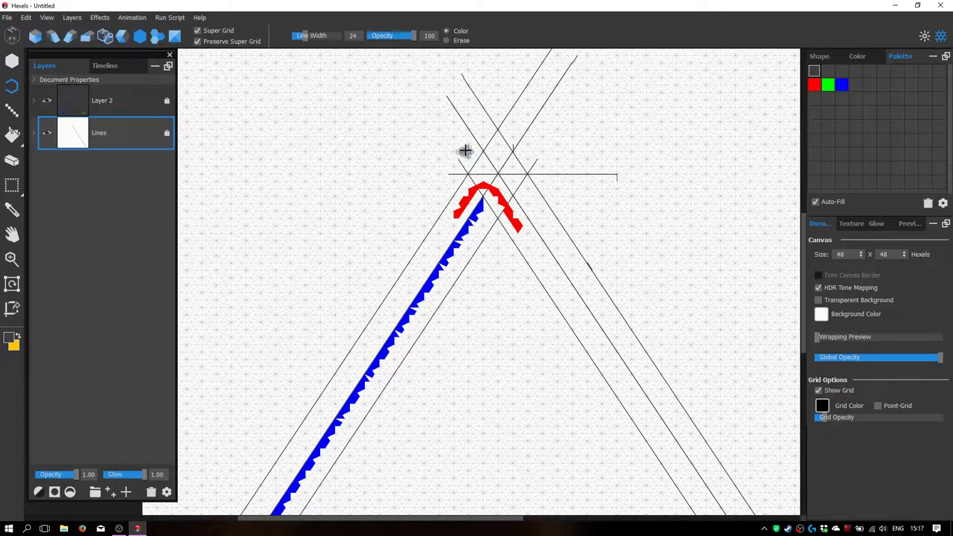
key(space)
drag(527, 258, 581, 130)
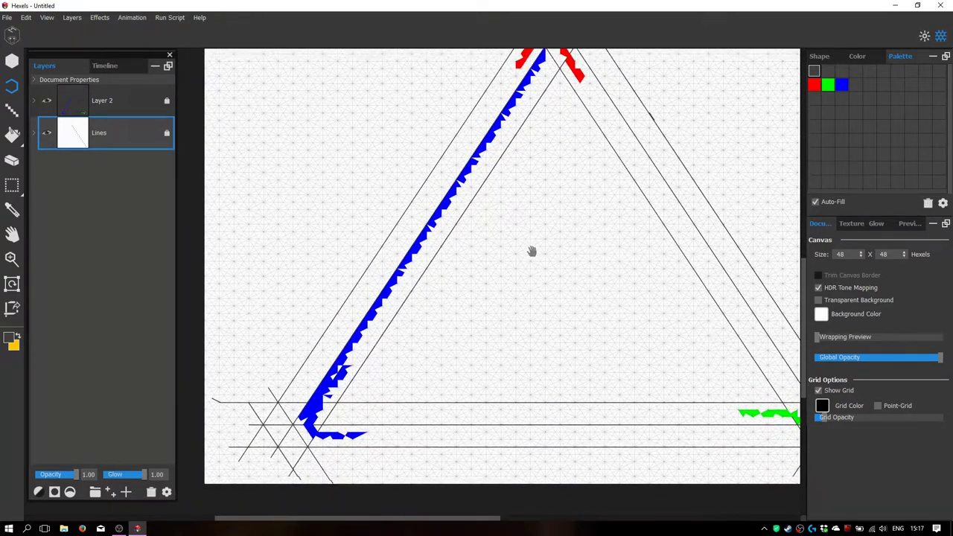
click(68, 97)
key(b)
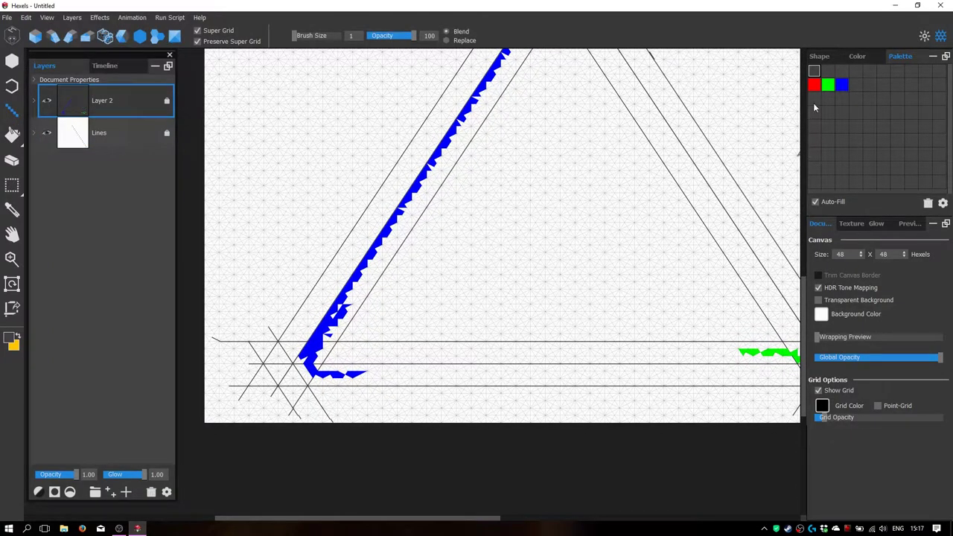
click(842, 84)
drag(305, 370, 313, 383)
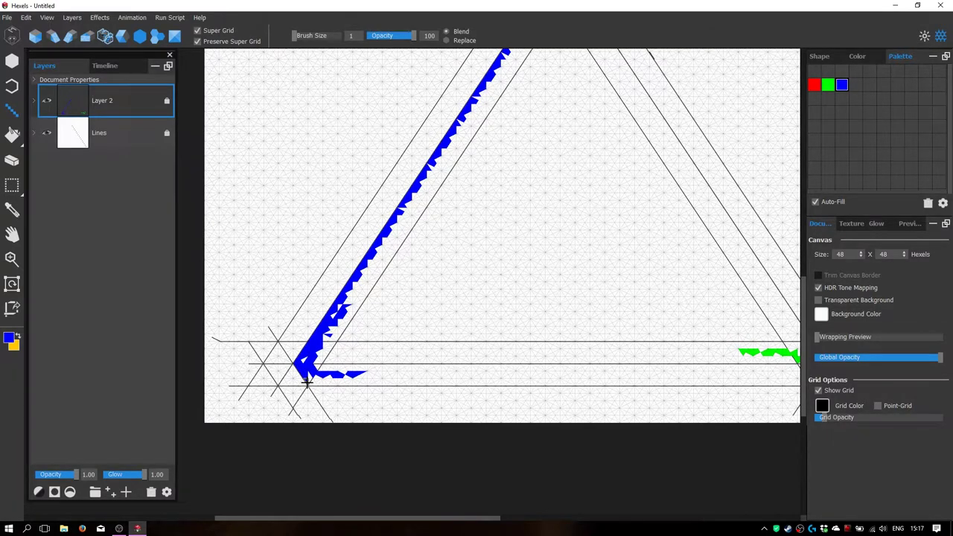
mouse_move(307, 382)
mouse_down()
mouse_move(775, 383)
mouse_move(656, 393)
mouse_up()
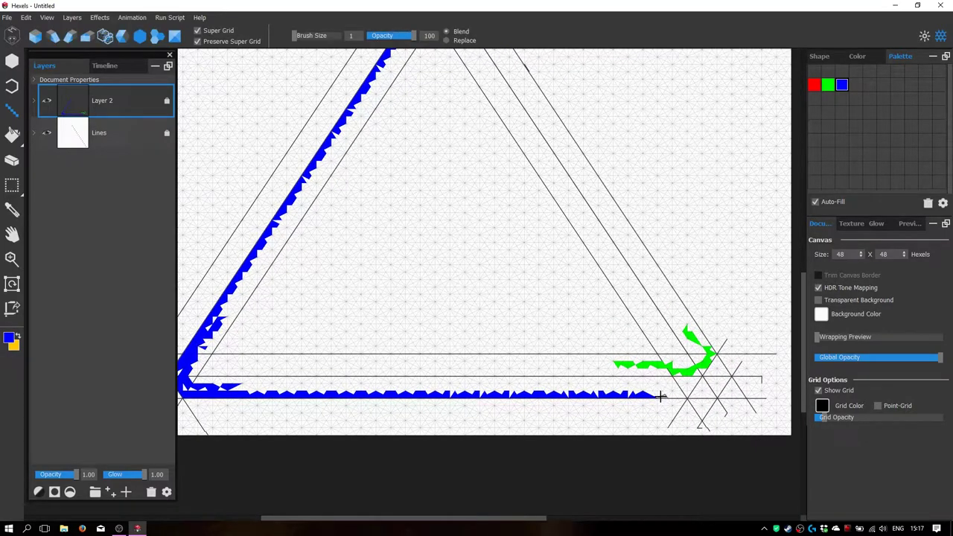
drag(661, 397, 683, 396)
mouse_move(696, 378)
mouse_down()
mouse_move(472, 400)
mouse_move(192, 377)
mouse_up()
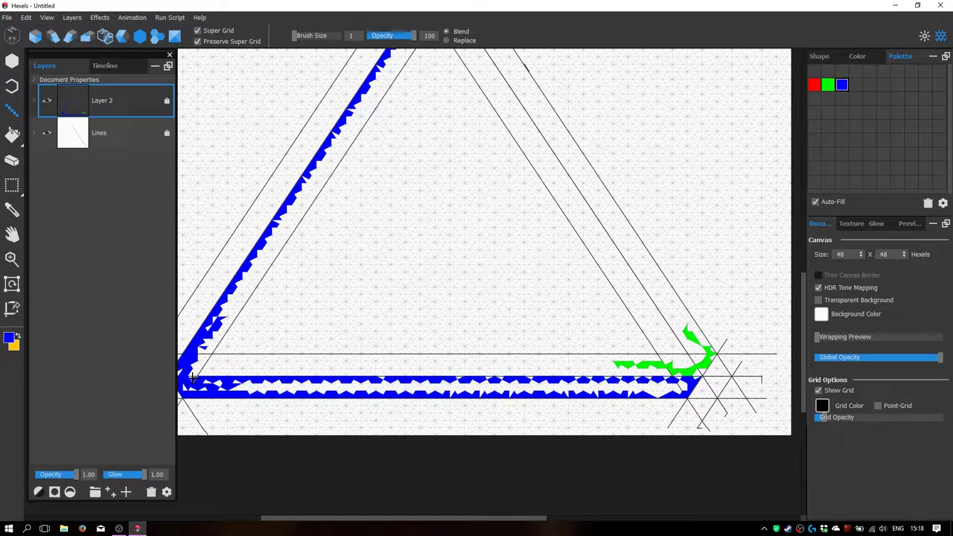
- Close the blue left band at its apex and draw a blue pixel line along its inner outline to the lower-left corner
key(space)
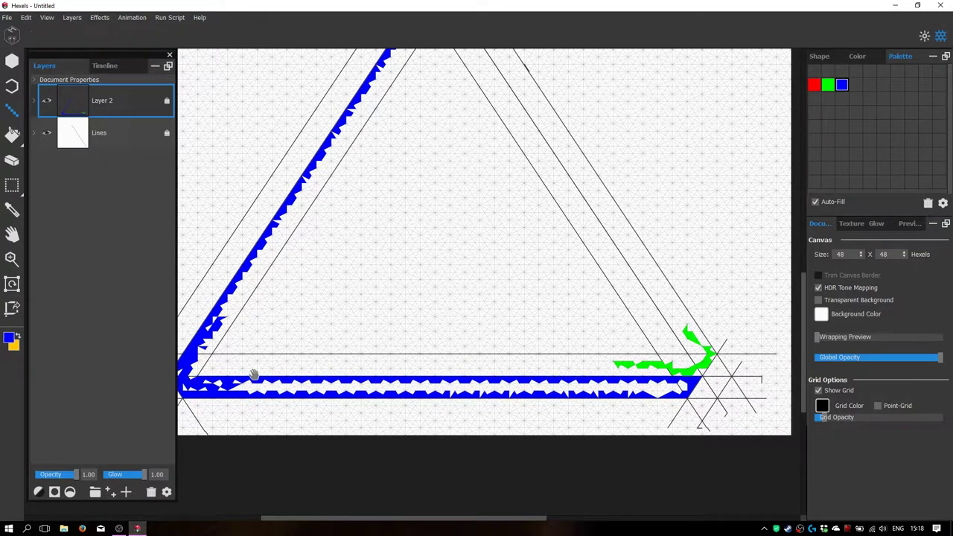
mouse_move(256, 375)
mouse_down()
mouse_move(372, 374)
mouse_move(352, 420)
mouse_up()
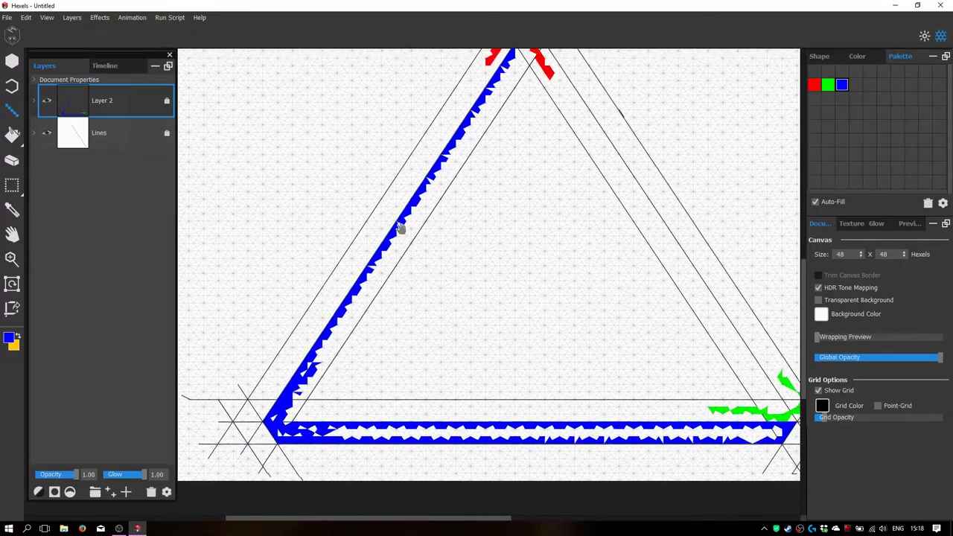
drag(481, 115, 459, 154)
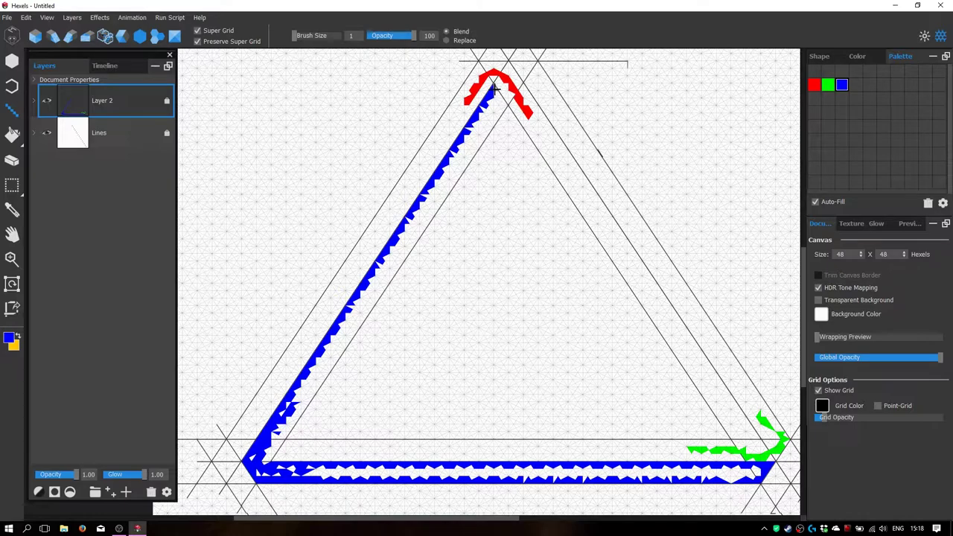
drag(494, 90, 499, 106)
mouse_move(503, 110)
mouse_down()
mouse_move(419, 239)
mouse_move(302, 355)
mouse_move(262, 467)
mouse_up()
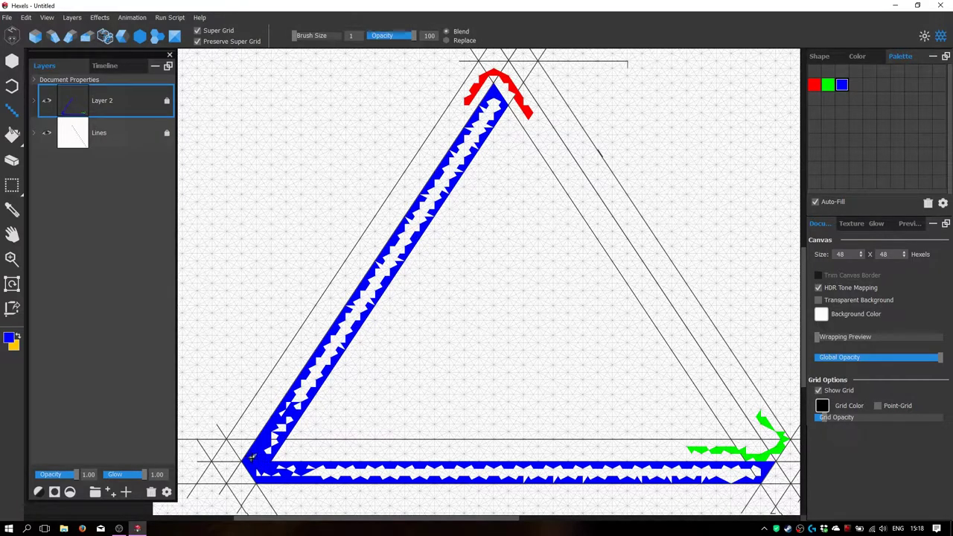
- Paint the lower-left corner solid blue, undoing the stray stroke, and flood-fill the left and bottom bands with blue
key(b)
mouse_move(252, 457)
mouse_down()
mouse_move(291, 407)
mouse_move(270, 441)
mouse_move(321, 392)
mouse_move(292, 410)
mouse_up()
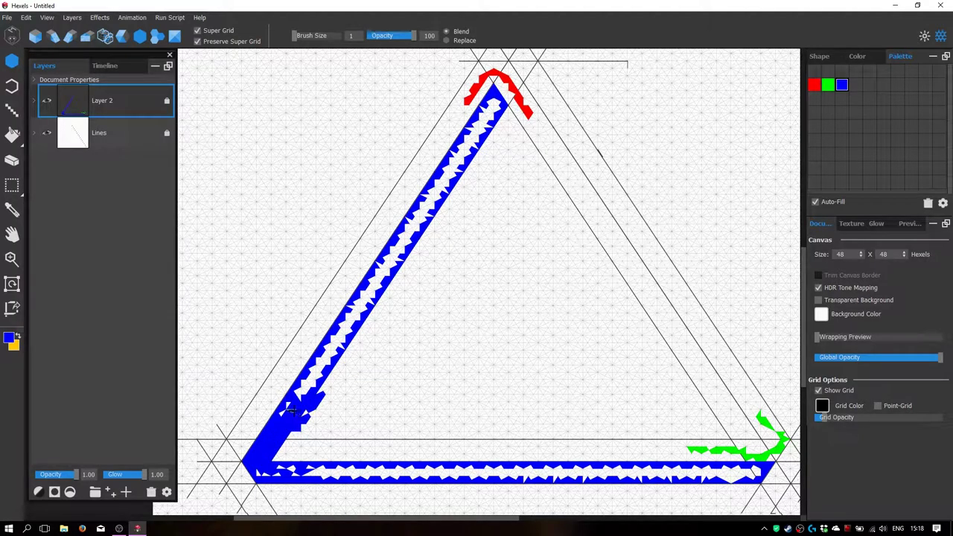
key(ctrl+z)
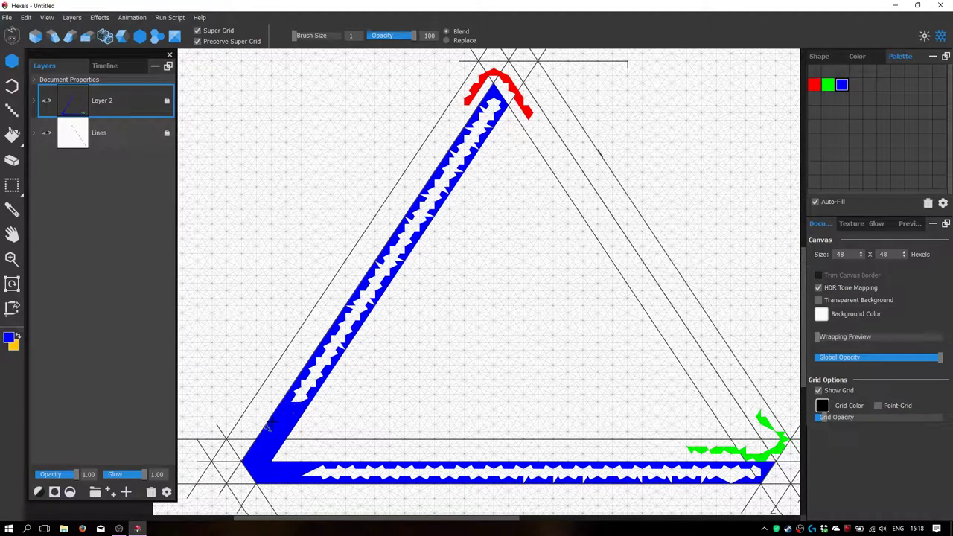
click(11, 135)
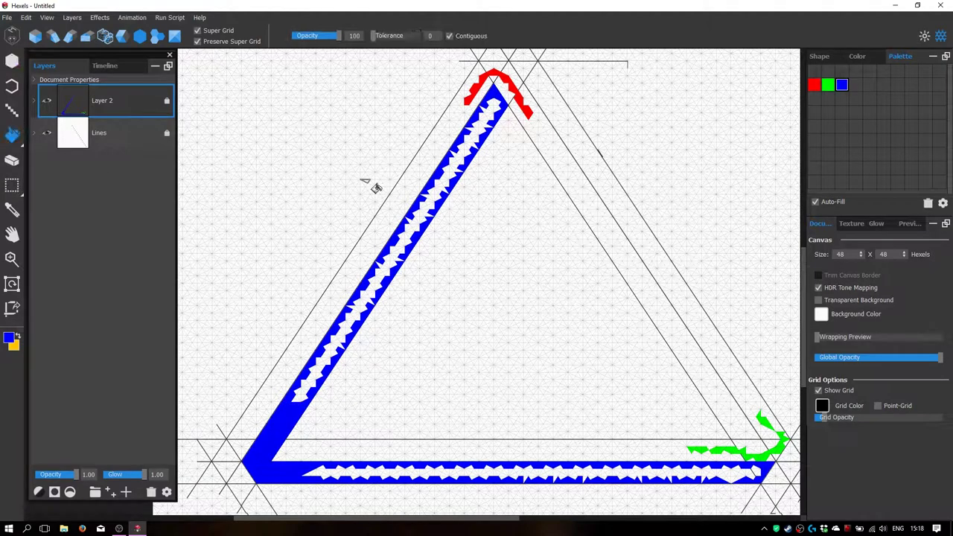
click(394, 249)
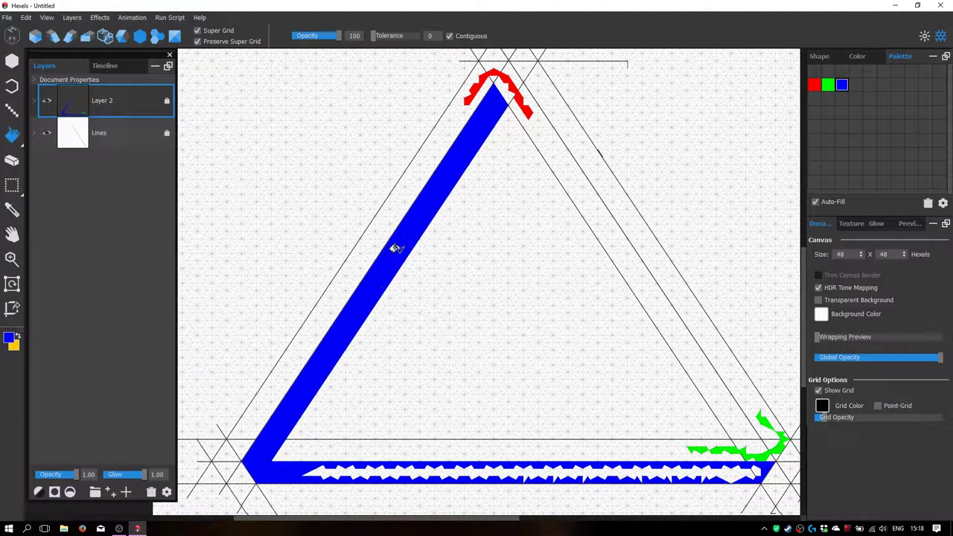
click(395, 471)
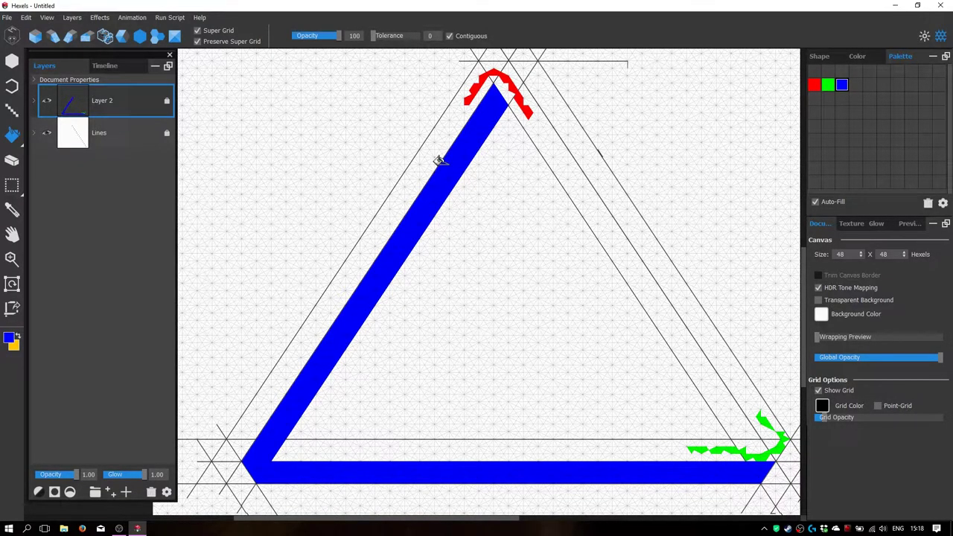
- Outline the red arm with red pixel lines, from the apex down the outer left band and down the inner right band
mouse_move(545, 302)
mouse_down()
mouse_move(548, 239)
mouse_move(549, 290)
mouse_up()
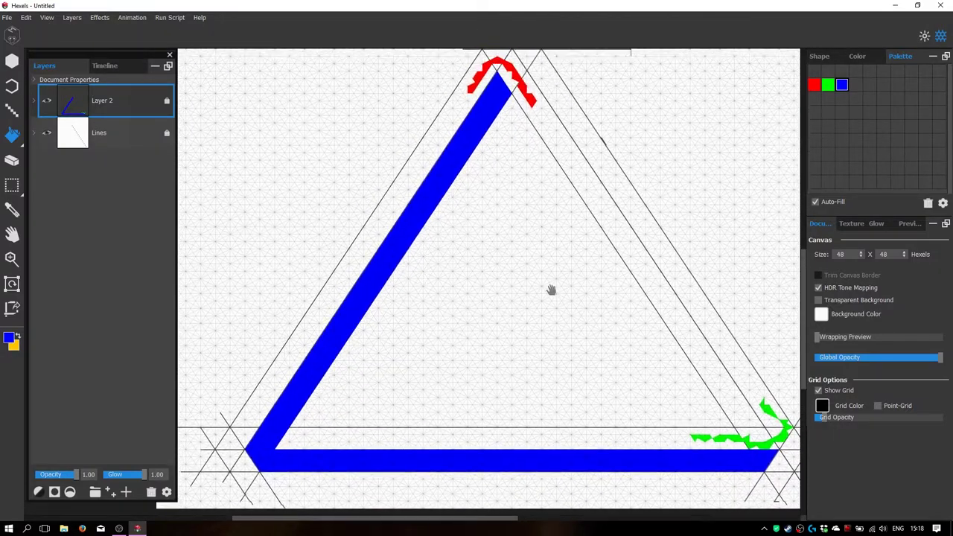
click(816, 85)
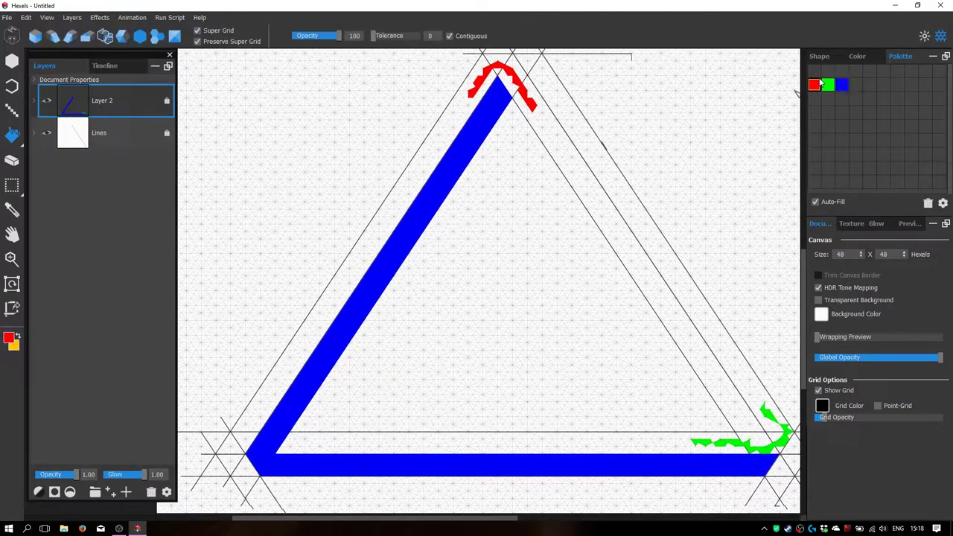
click(13, 109)
drag(480, 121, 504, 129)
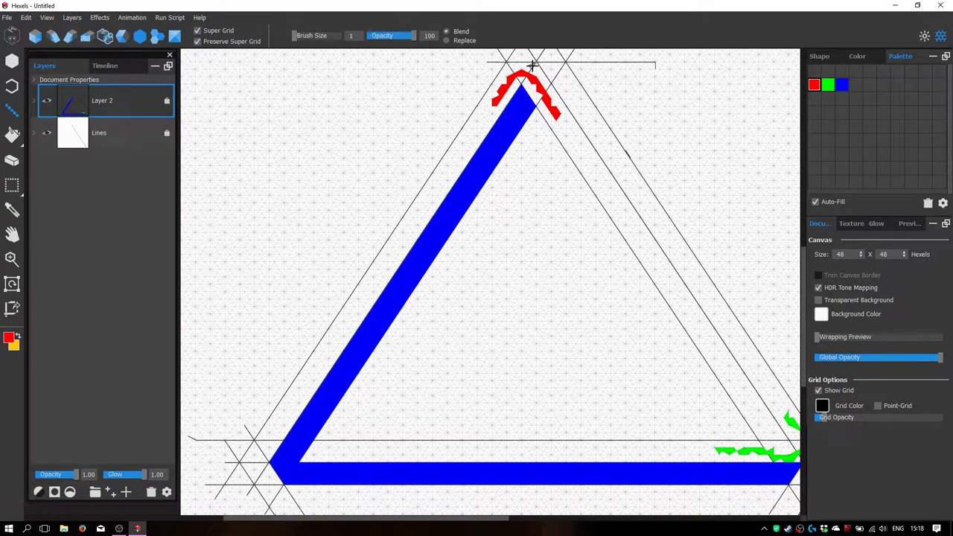
drag(533, 65, 510, 65)
mouse_move(504, 66)
mouse_down()
mouse_move(449, 209)
mouse_move(282, 440)
mouse_move(244, 469)
mouse_move(267, 454)
mouse_up()
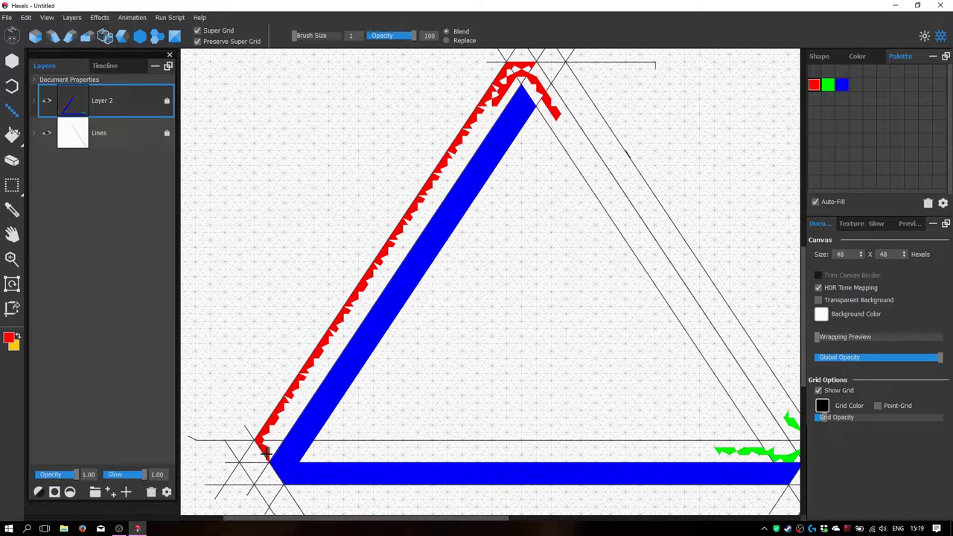
mouse_move(270, 456)
mouse_down()
mouse_move(460, 192)
mouse_move(521, 80)
mouse_move(648, 250)
mouse_move(688, 343)
mouse_move(773, 450)
mouse_move(756, 434)
mouse_move(785, 438)
mouse_move(664, 243)
mouse_move(568, 147)
mouse_move(538, 65)
mouse_up()
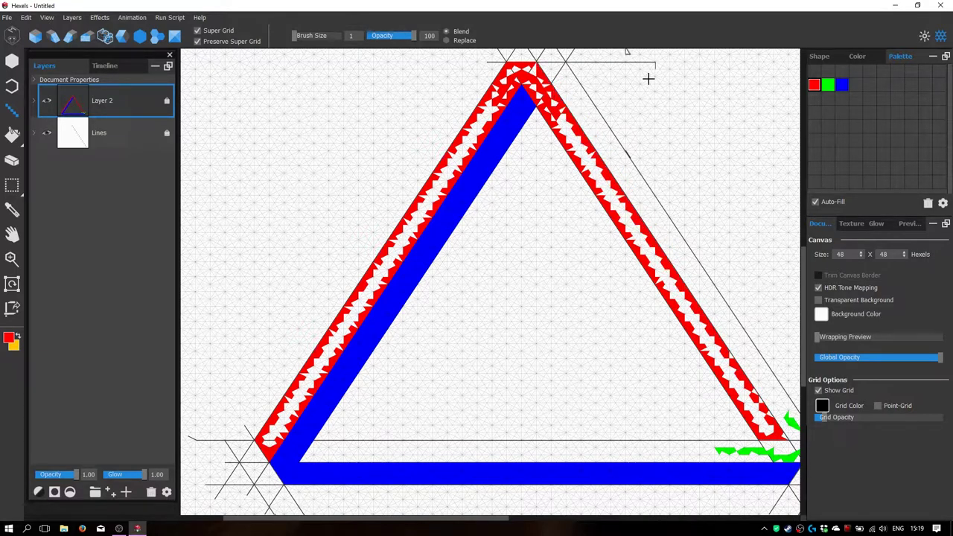
- Paint the apex and the leftover gaps red, and flood-fill both bands of the red arm with red
click(12, 61)
drag(754, 395, 780, 433)
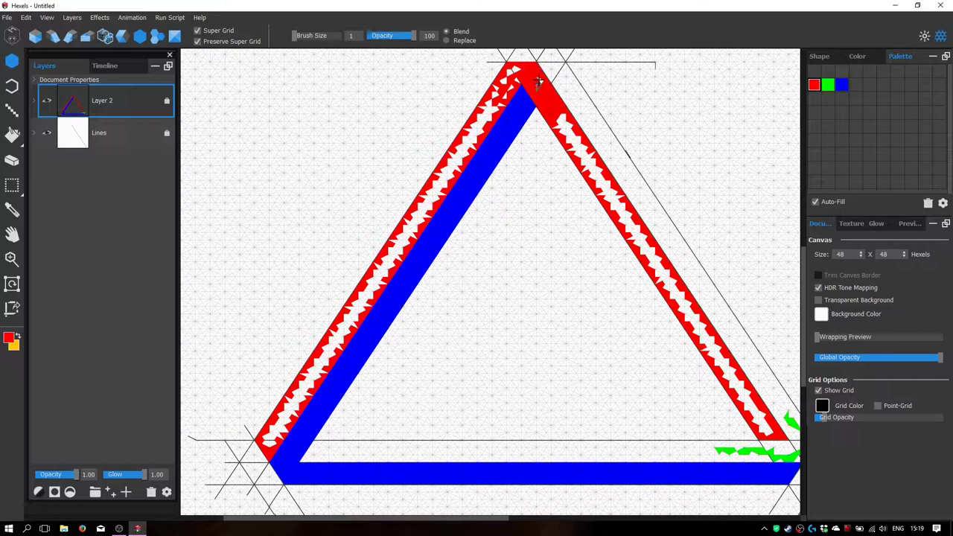
mouse_move(519, 68)
mouse_down()
mouse_move(495, 93)
mouse_move(518, 74)
mouse_up()
click(10, 136)
click(350, 302)
click(654, 261)
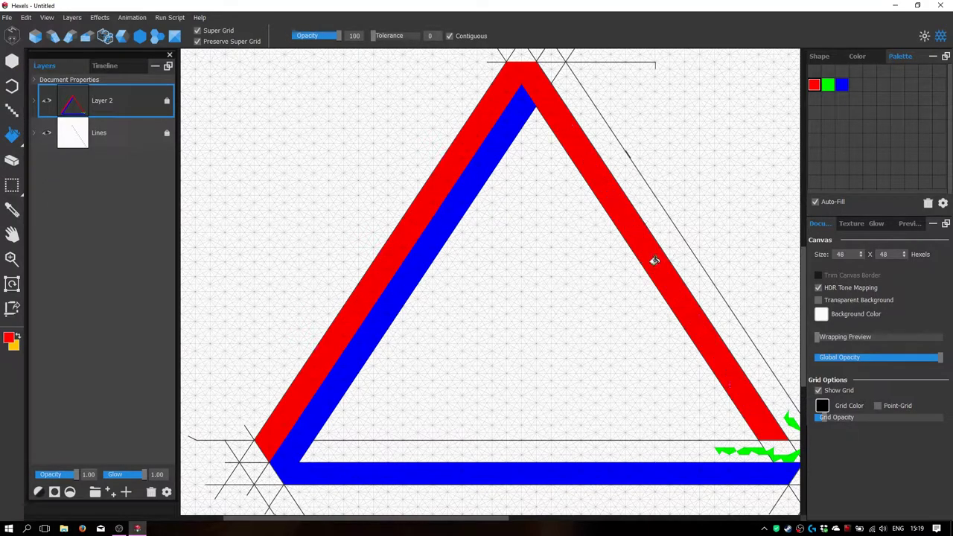
- Outline the inner bottom band between the red arm and the blue bar with green pixel lines
drag(706, 344, 618, 268)
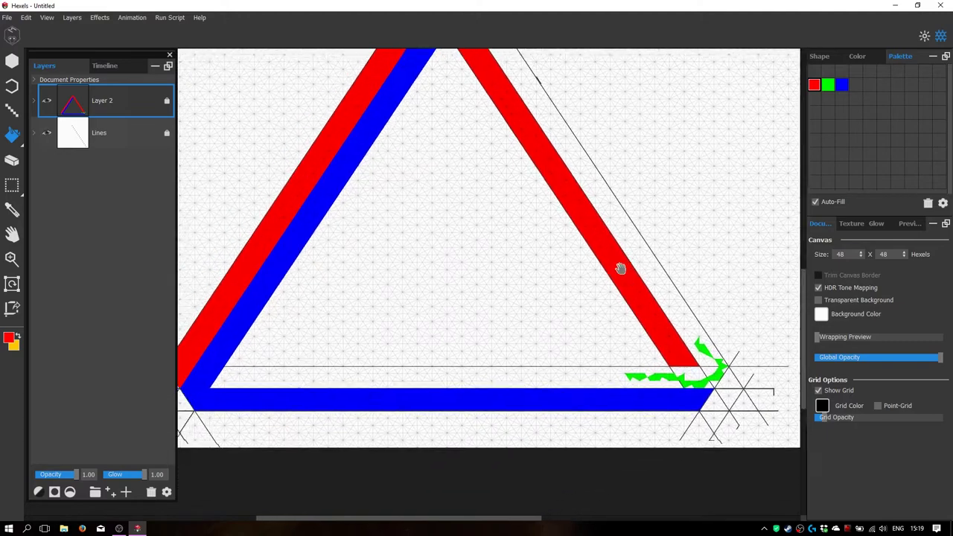
click(11, 108)
click(828, 86)
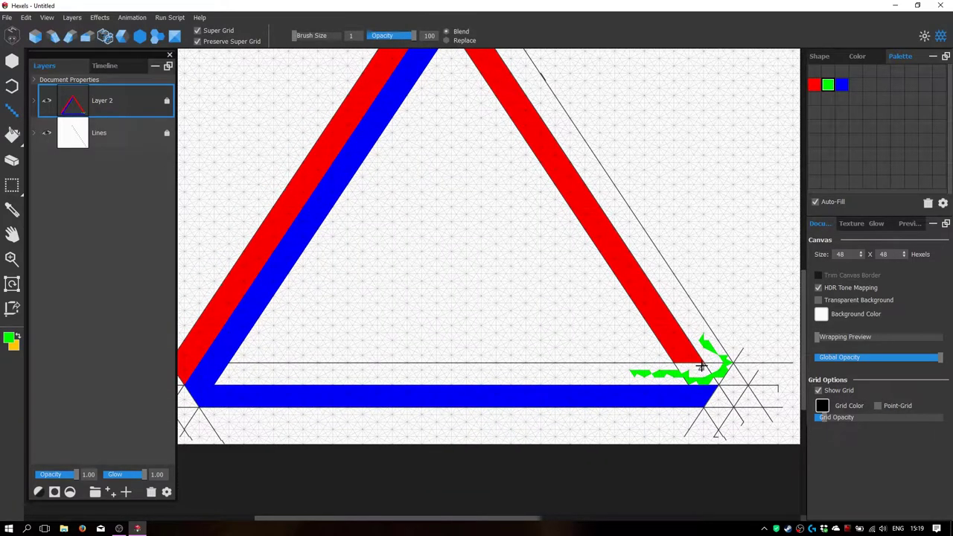
mouse_move(707, 367)
mouse_down()
mouse_move(479, 392)
mouse_move(234, 362)
mouse_move(218, 381)
mouse_move(229, 369)
mouse_move(221, 382)
mouse_move(502, 369)
mouse_move(716, 384)
mouse_up()
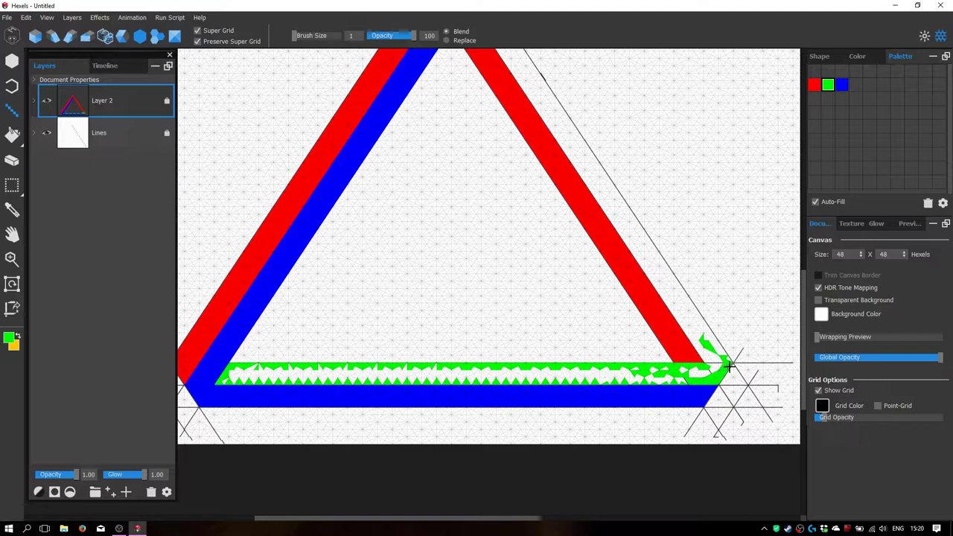
- Outline the outer right band with green pixel lines from the lower-right corner to the apex and back along the red arm
mouse_move(729, 360)
mouse_down()
mouse_move(603, 197)
mouse_move(548, 91)
mouse_up()
scroll(549, 91, up, 3)
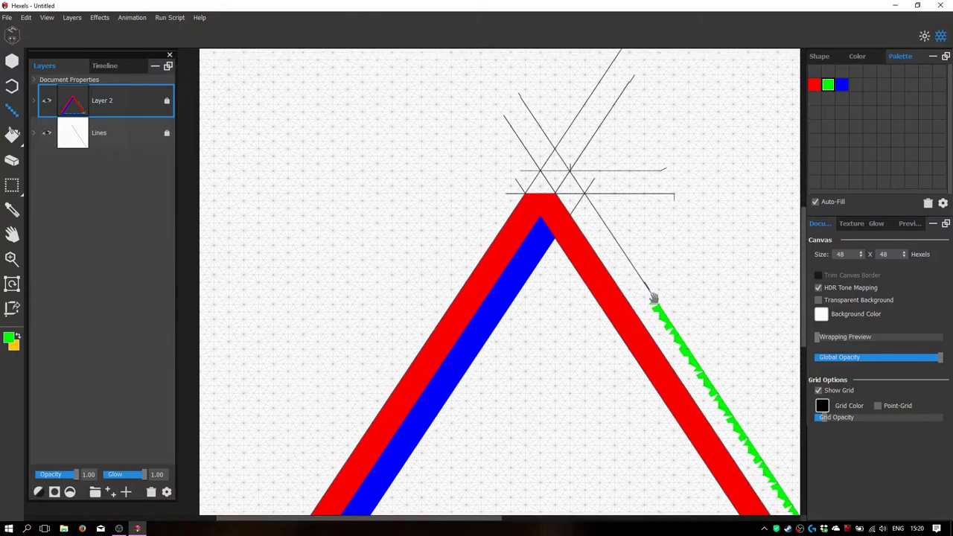
mouse_move(624, 257)
mouse_down()
mouse_move(580, 187)
mouse_move(559, 189)
mouse_move(659, 324)
mouse_move(732, 448)
mouse_up()
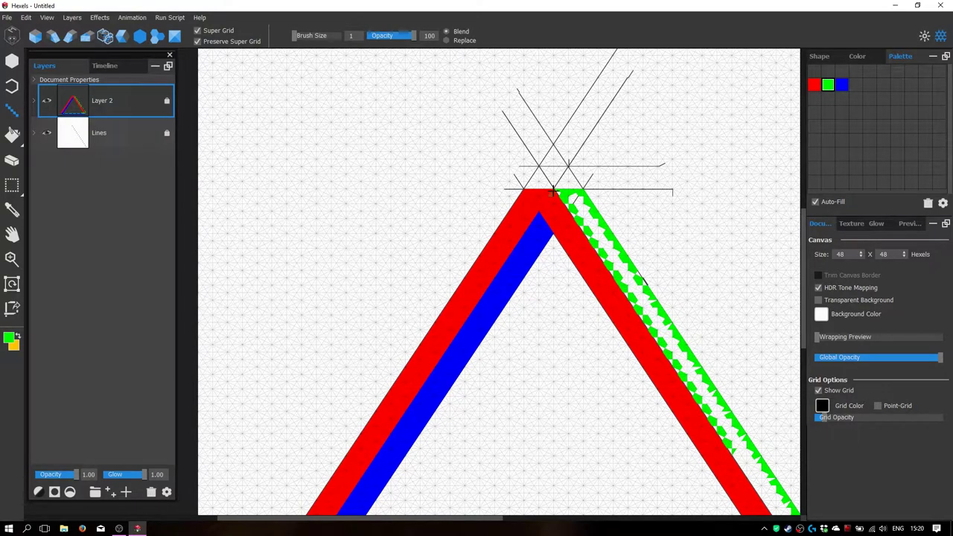
mouse_move(559, 192)
mouse_down()
mouse_move(647, 306)
mouse_move(752, 478)
mouse_move(680, 376)
mouse_move(588, 275)
mouse_up()
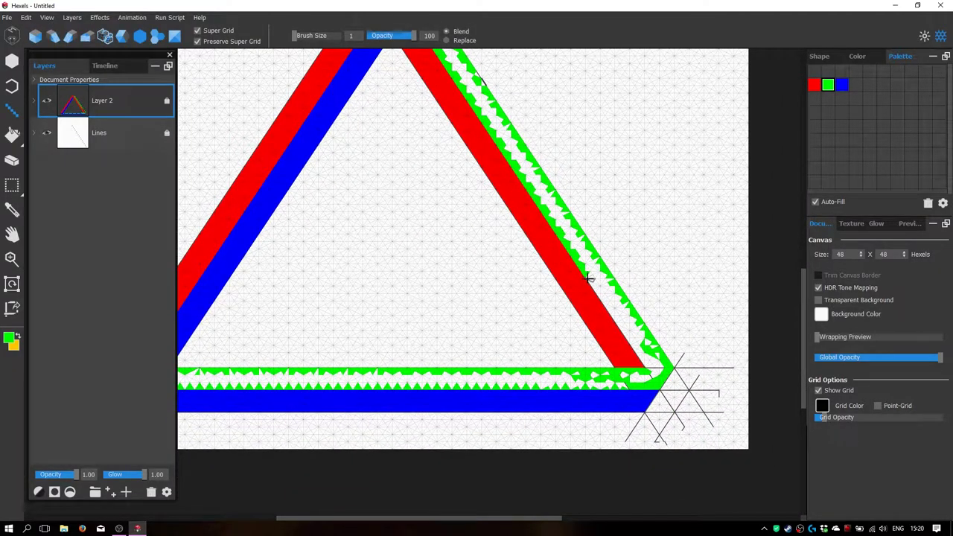
drag(588, 281, 648, 365)
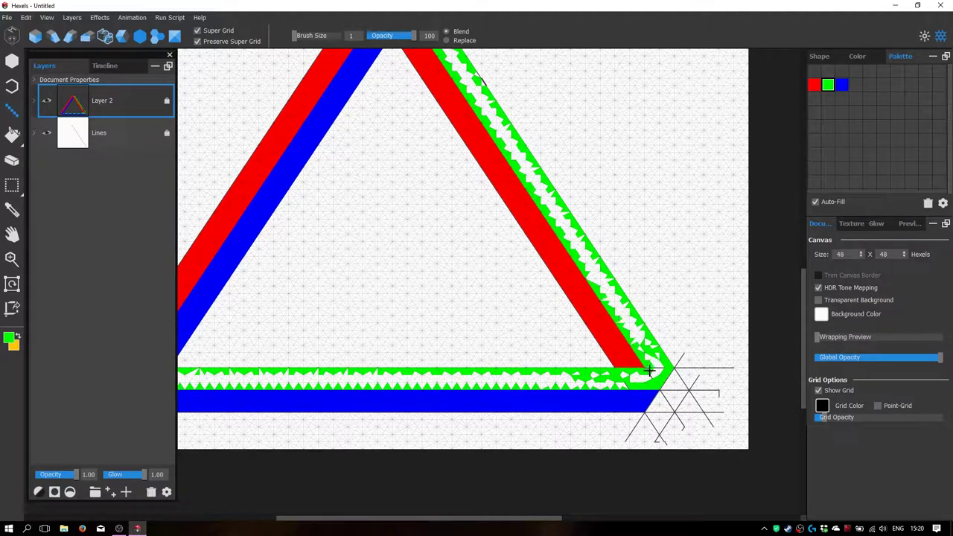
- Paint the lower-right corner solid green and flood-fill the inner bottom band with green
click(11, 60)
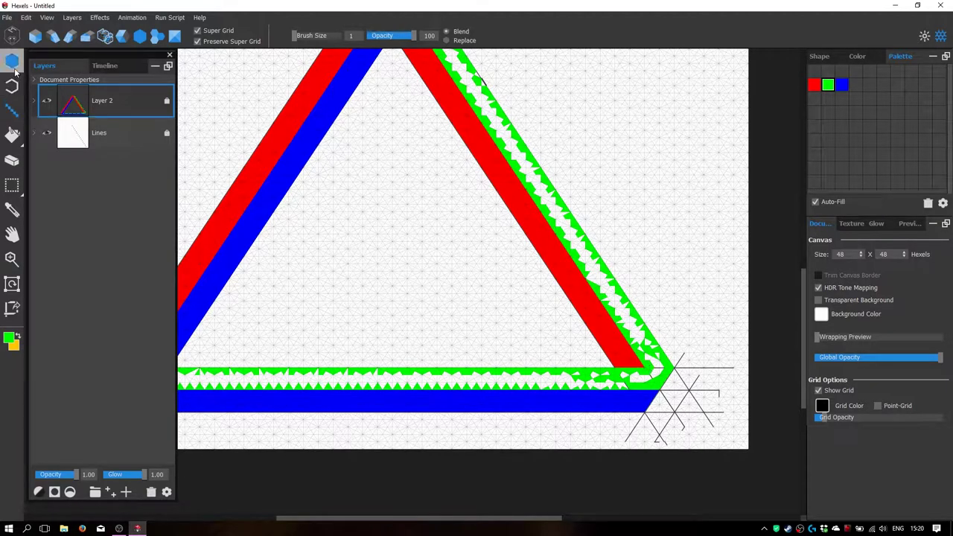
mouse_move(621, 377)
mouse_down()
mouse_move(642, 376)
mouse_move(651, 363)
mouse_up()
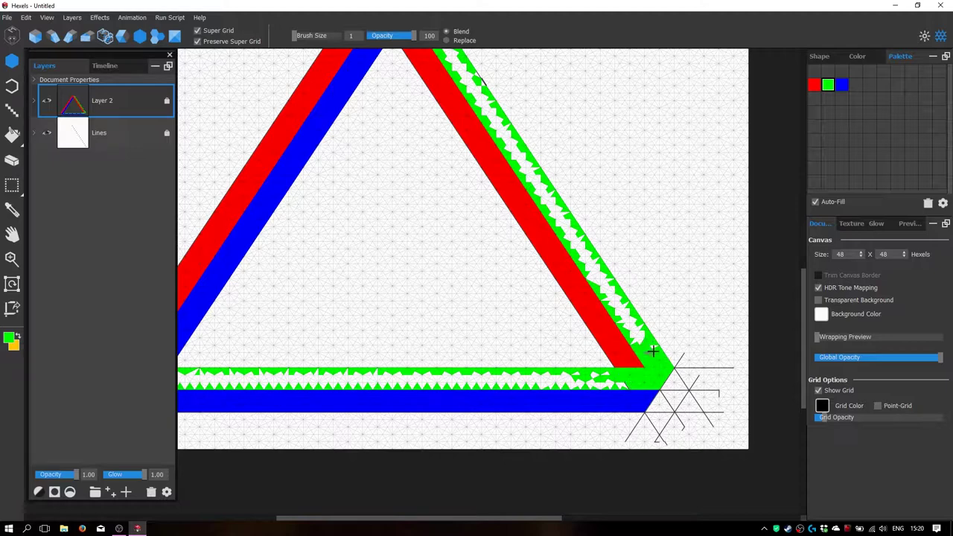
drag(614, 383, 578, 375)
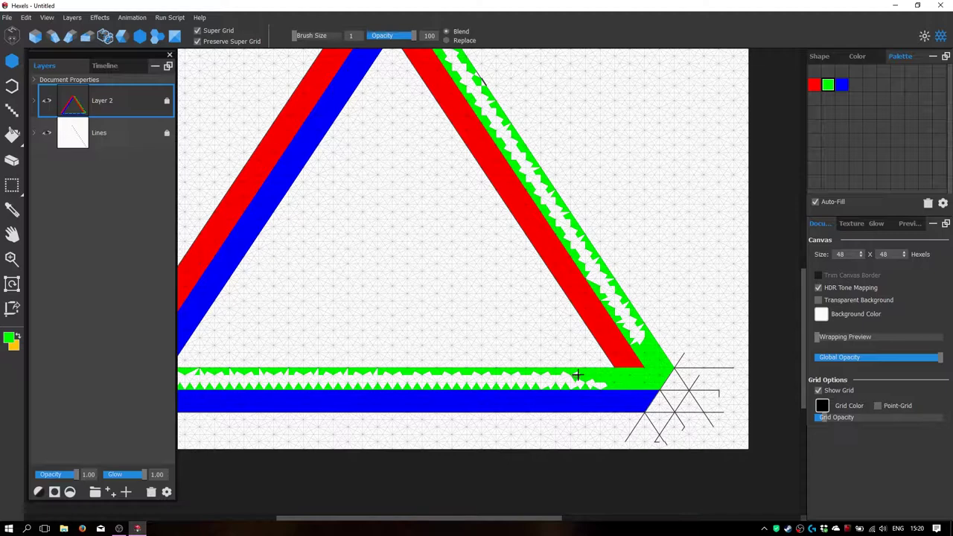
click(12, 135)
click(287, 377)
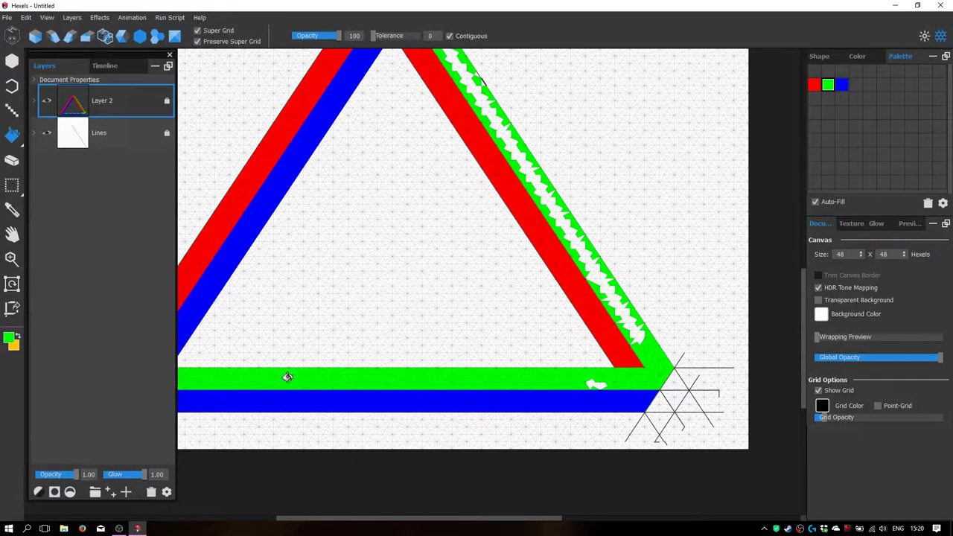
- Try to flood-fill the outer right band and the small gap left in the bottom band with green
click(580, 248)
click(587, 381)
drag(472, 202, 526, 239)
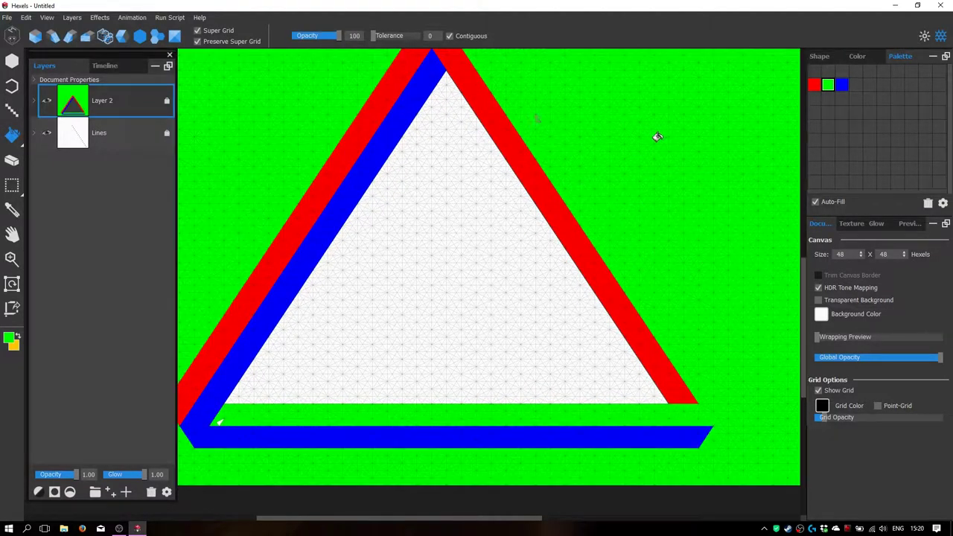
- Undo the last green flood fill and paint the remaining gaps in the outer right and inner bottom bands green
click(655, 134)
key(ctrl+z)
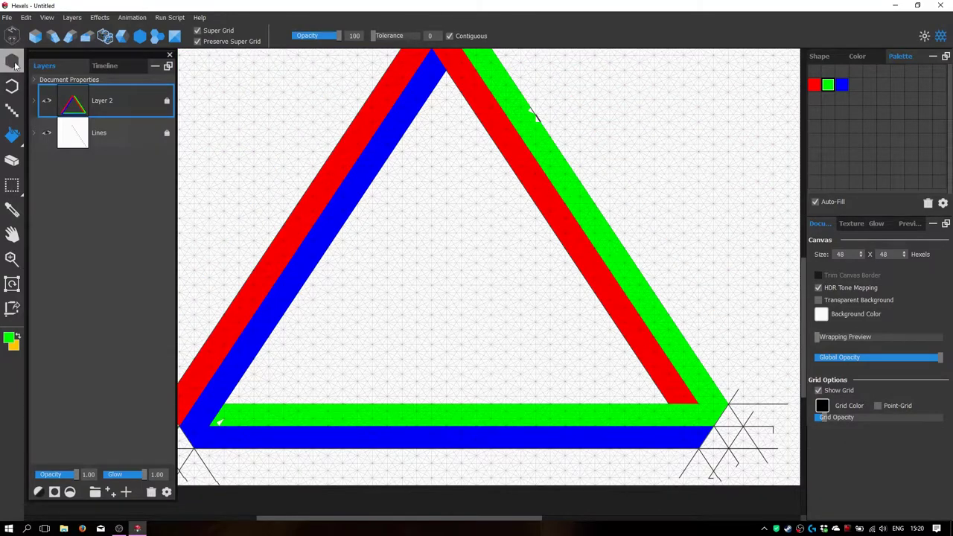
key(b)
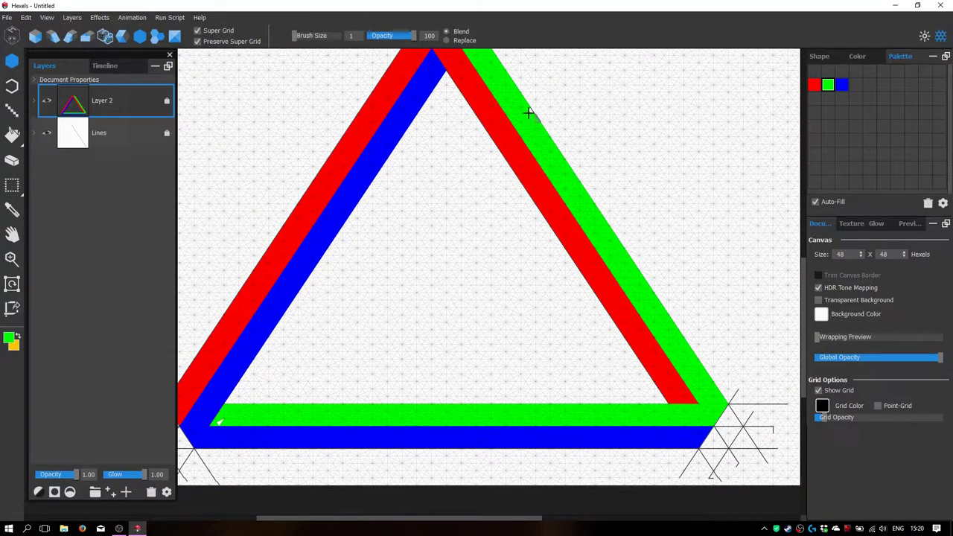
mouse_move(457, 127)
mouse_down()
mouse_move(525, 178)
mouse_move(520, 196)
mouse_move(528, 119)
mouse_up()
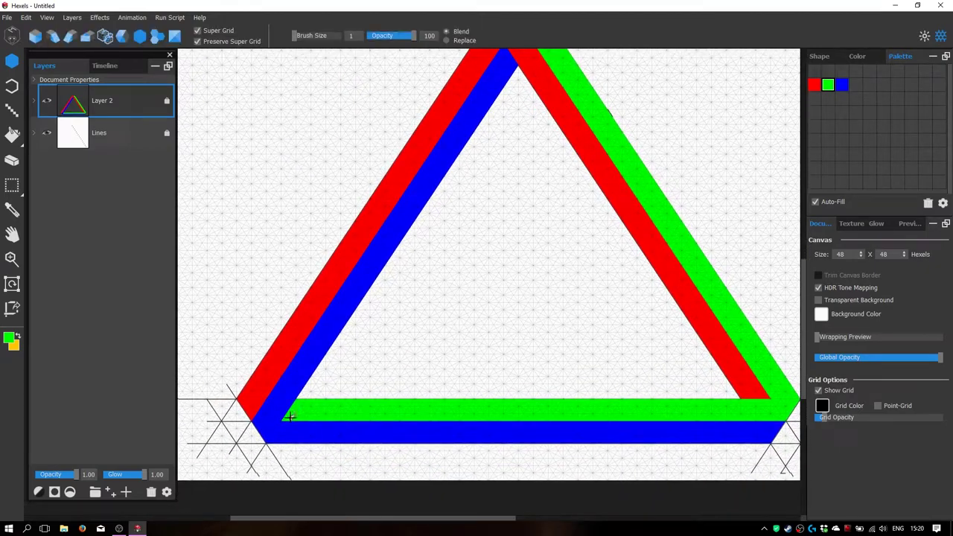
- Extend the green band at the apex up to the upper guideline and fill the notch beside it with red
scroll(581, 308, down, 1)
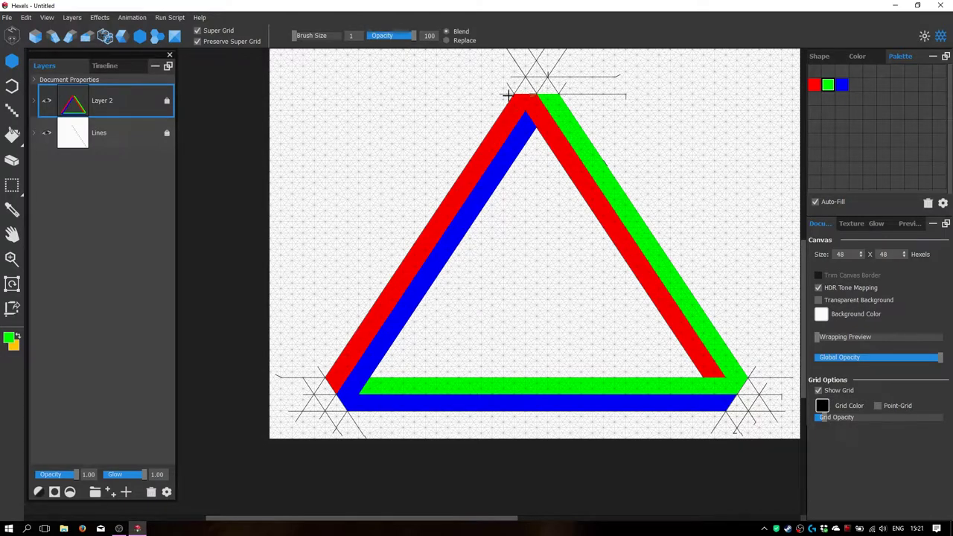
scroll(526, 85, up, 3)
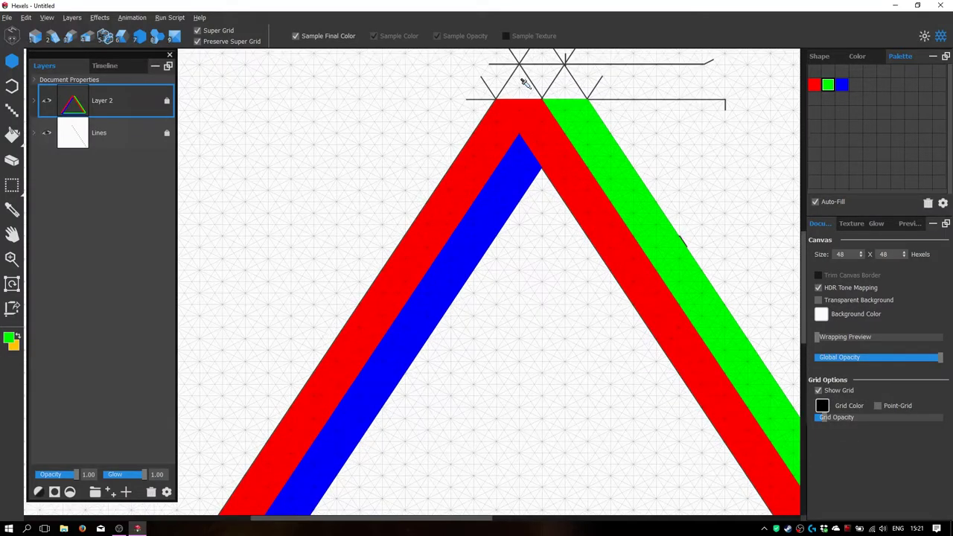
mouse_move(544, 104)
mouse_down()
mouse_move(505, 196)
mouse_move(486, 163)
mouse_move(522, 161)
mouse_move(538, 191)
mouse_move(555, 198)
mouse_move(527, 166)
mouse_move(534, 202)
mouse_move(512, 178)
mouse_up()
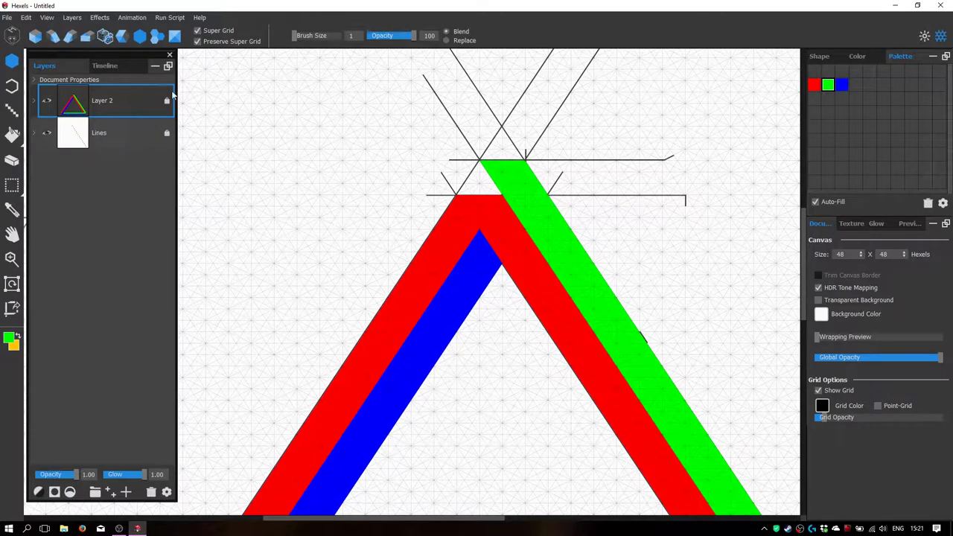
click(815, 85)
mouse_move(475, 165)
mouse_down()
mouse_move(463, 191)
mouse_move(495, 192)
mouse_move(481, 173)
mouse_move(613, 6)
mouse_up()
- Extend the red arm at the triangle's lower-left corner down to the crossing of the outer guidelines
key(space)
drag(365, 376, 452, 178)
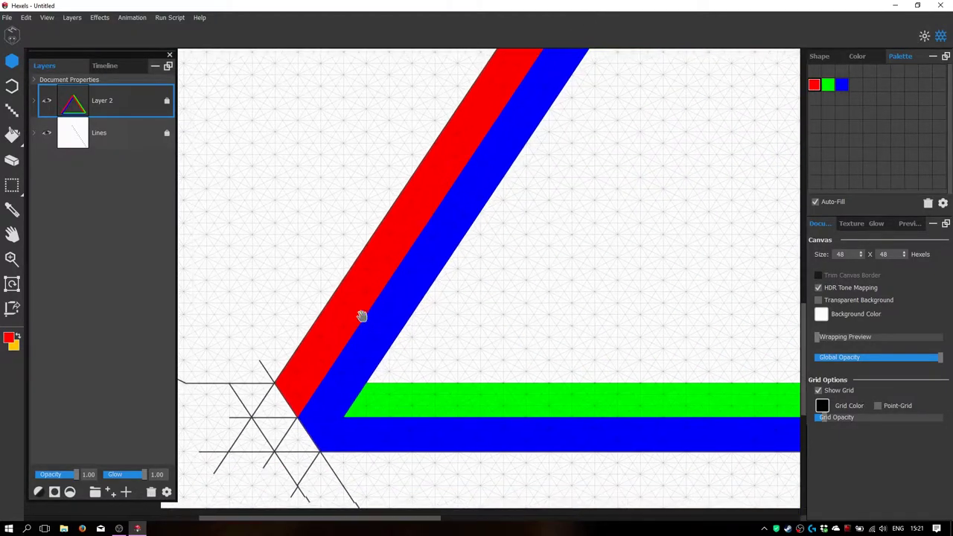
drag(361, 318, 396, 270)
key(space)
mouse_move(322, 366)
mouse_down()
mouse_move(309, 394)
mouse_move(326, 369)
mouse_move(309, 341)
mouse_move(295, 366)
mouse_move(304, 385)
mouse_move(314, 359)
mouse_up()
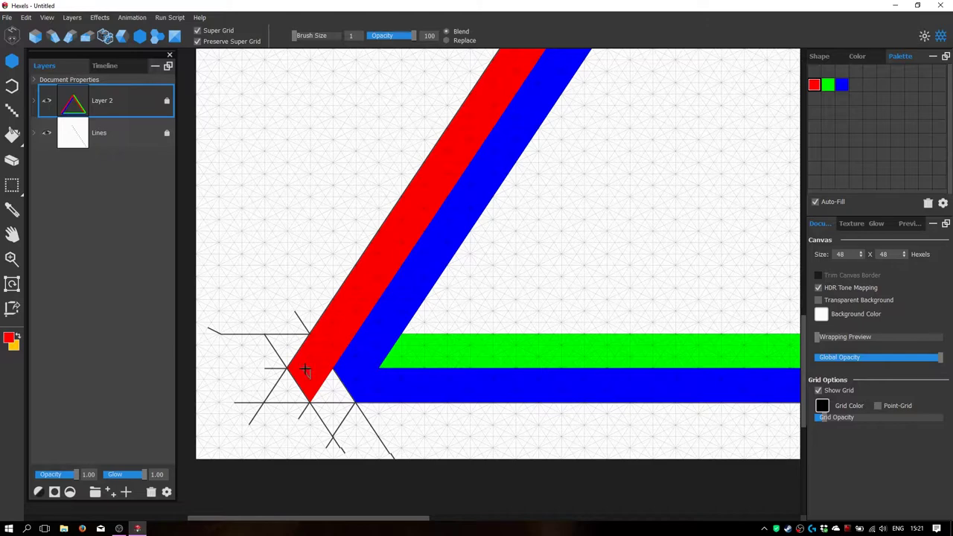
- Fill the gap between the red and blue arms at the lower-left corner with blue and erase the stray blue trixels below it
drag(603, 353, 576, 308)
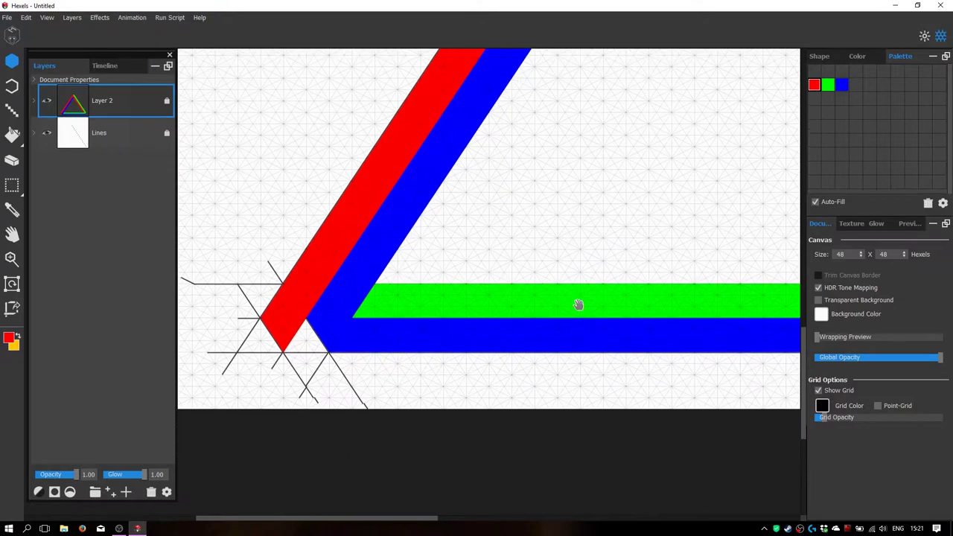
click(842, 85)
mouse_move(305, 326)
mouse_down()
mouse_move(291, 344)
mouse_move(317, 350)
mouse_move(307, 325)
mouse_up()
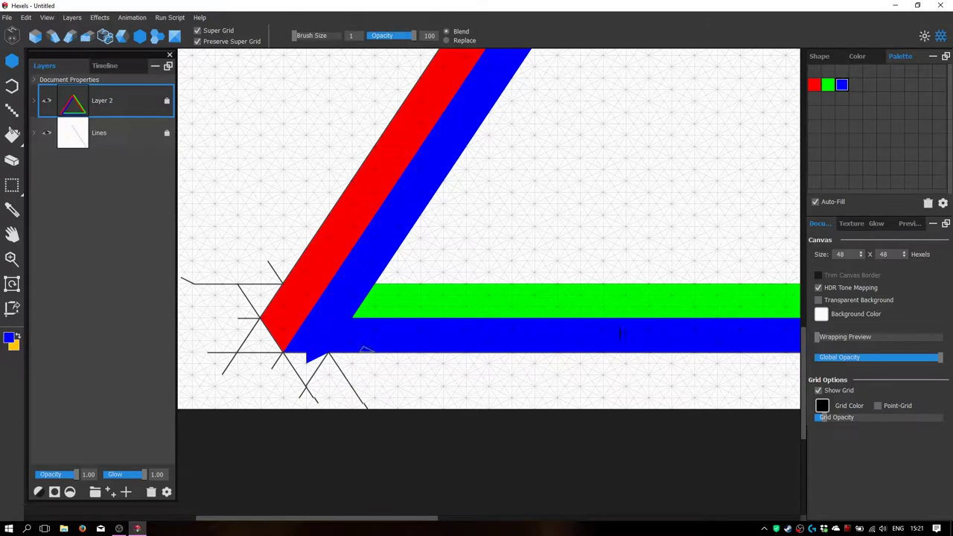
drag(650, 325, 608, 312)
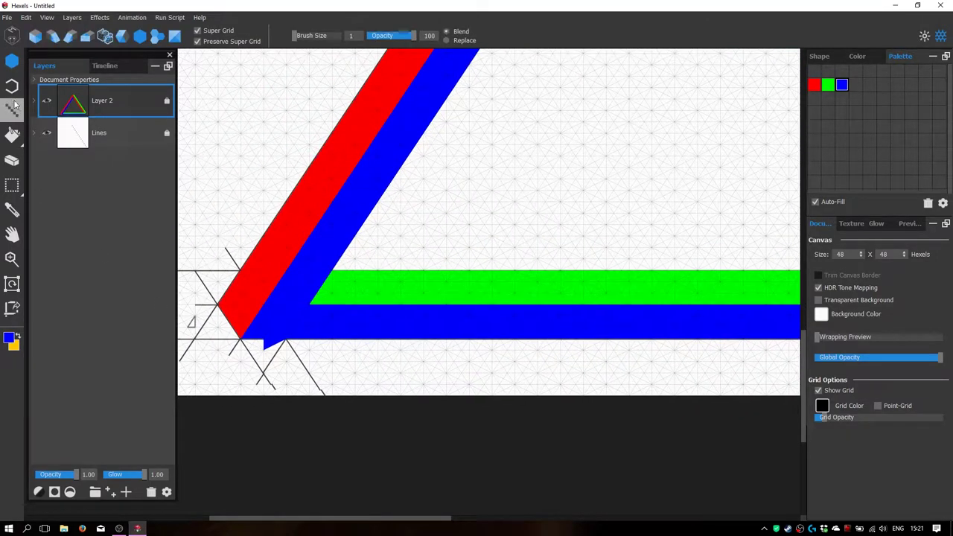
click(11, 160)
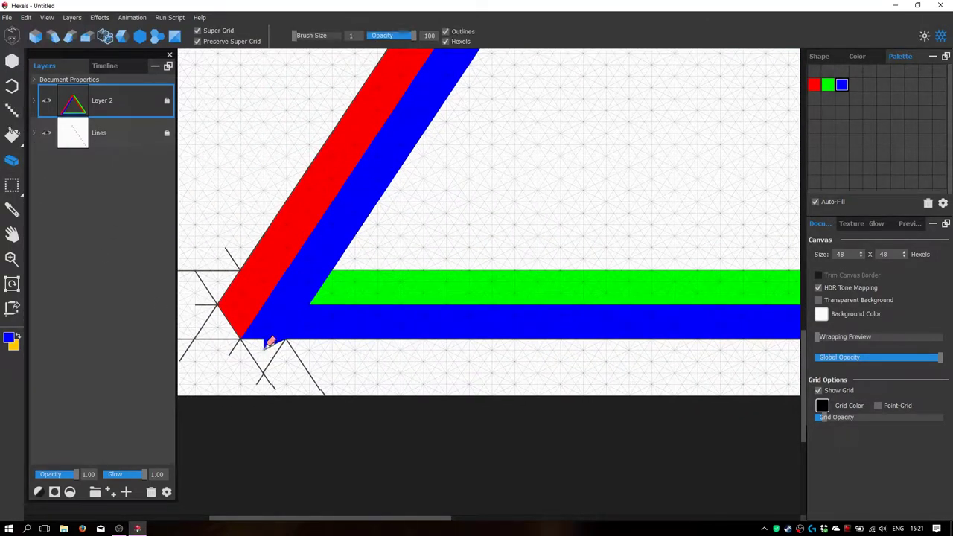
drag(264, 349, 277, 347)
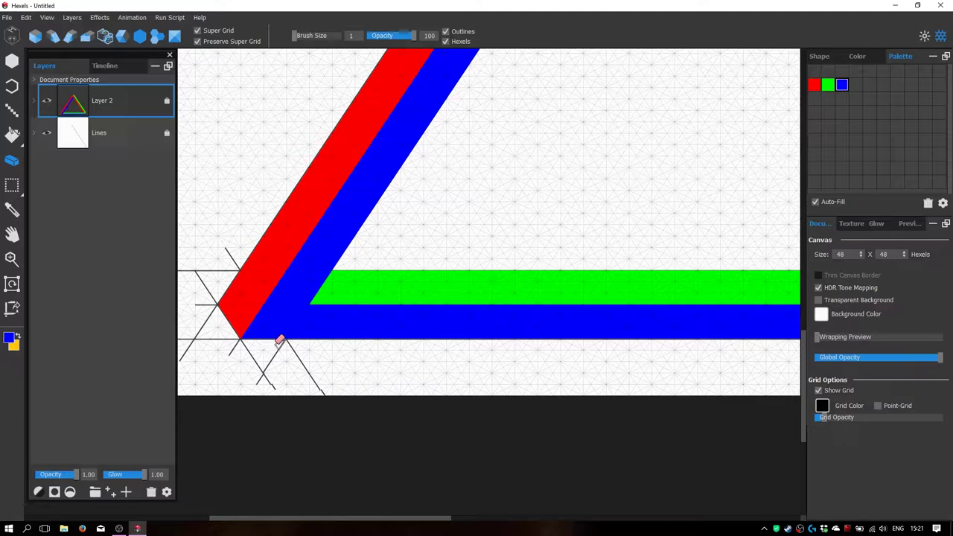
- Extend the right end of the blue bottom bar in blue to the next slanted guideline
click(11, 63)
drag(714, 283, 300, 254)
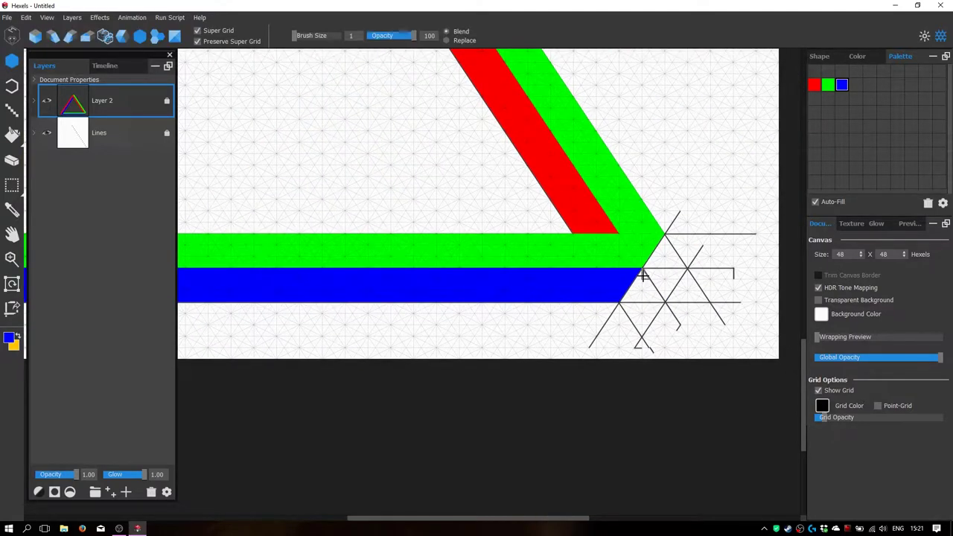
drag(644, 276, 677, 274)
mouse_move(672, 267)
mouse_down()
mouse_move(636, 274)
mouse_move(624, 297)
mouse_move(668, 290)
mouse_move(673, 279)
mouse_move(622, 287)
mouse_move(659, 287)
mouse_move(633, 292)
mouse_up()
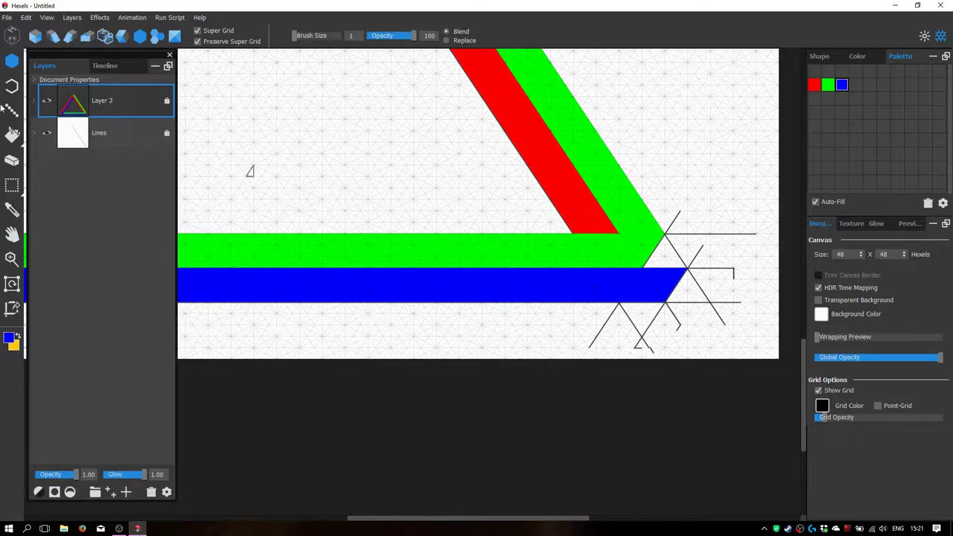
- Fill the notch at the triangle's lower-right corner with green so the green arm meets the end of the blue bar
click(828, 85)
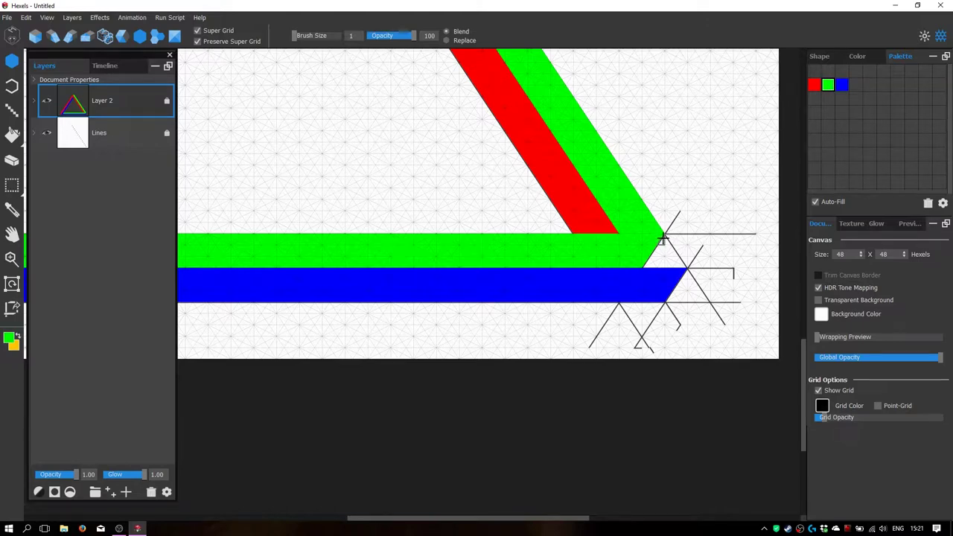
mouse_move(662, 239)
mouse_down()
mouse_move(680, 265)
mouse_move(643, 264)
mouse_move(659, 248)
mouse_up()
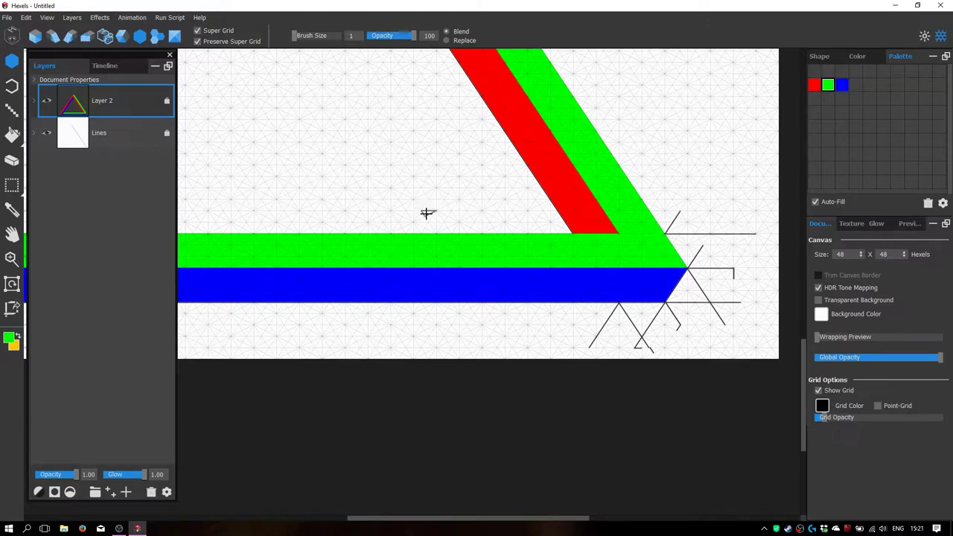
key(i)
scroll(430, 216, down, 3)
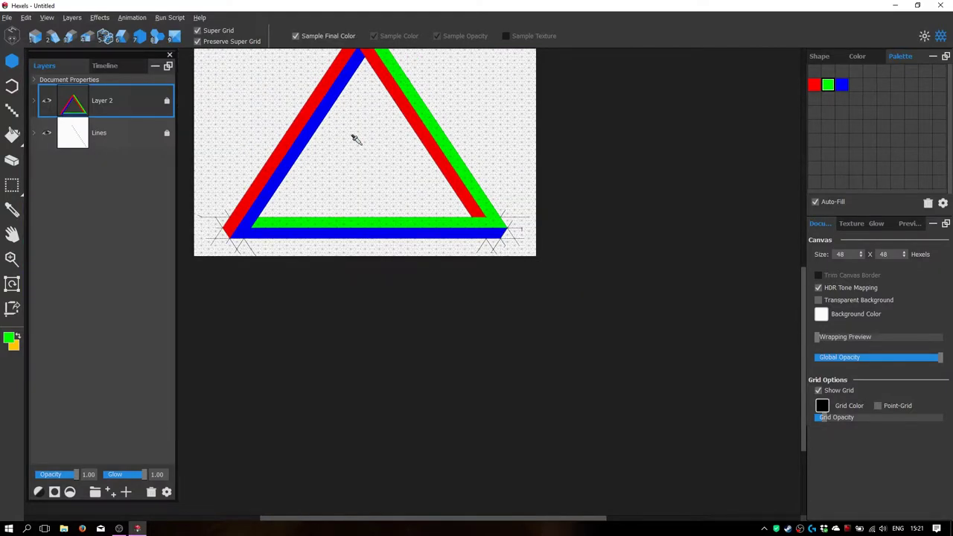
scroll(485, 276, up, 4)
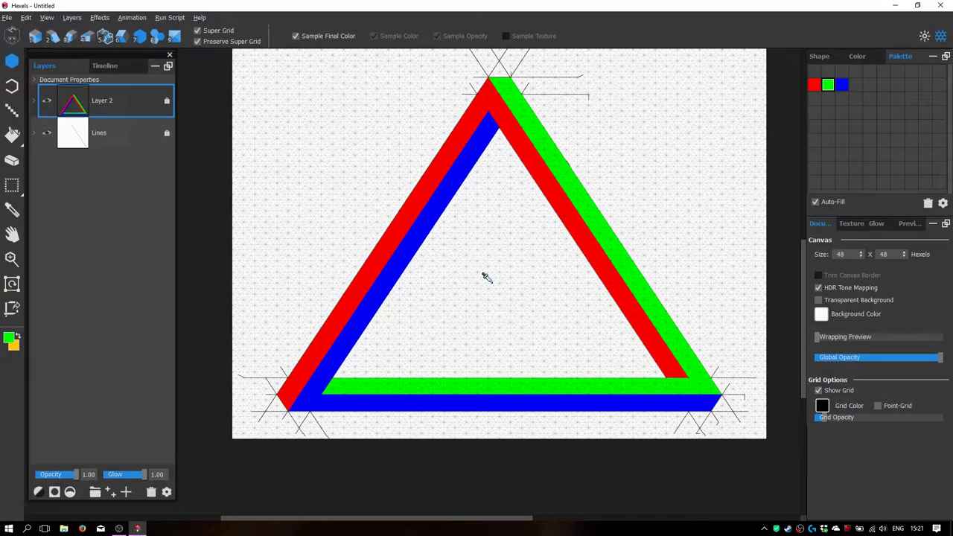
key(b)
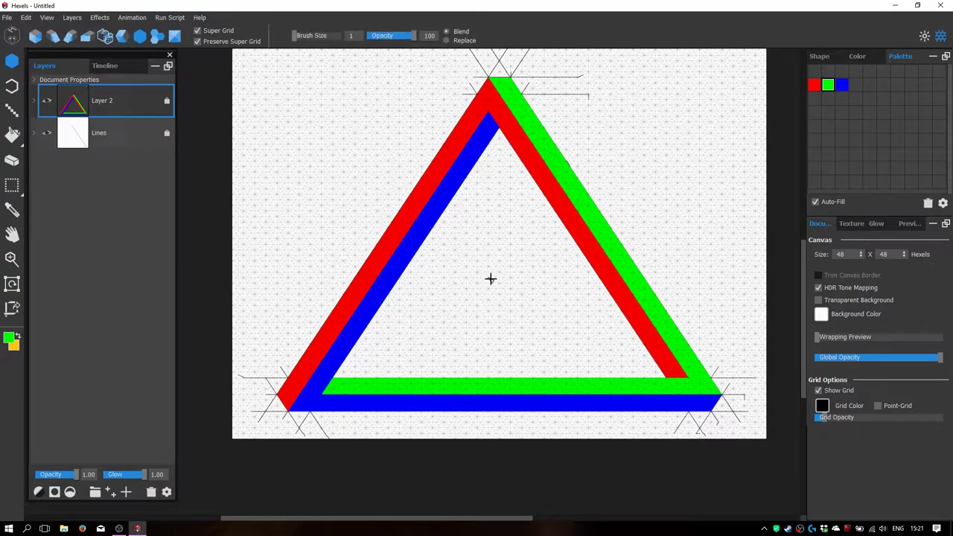
- Hide the Lines layer and make the canvas background transparent
click(47, 134)
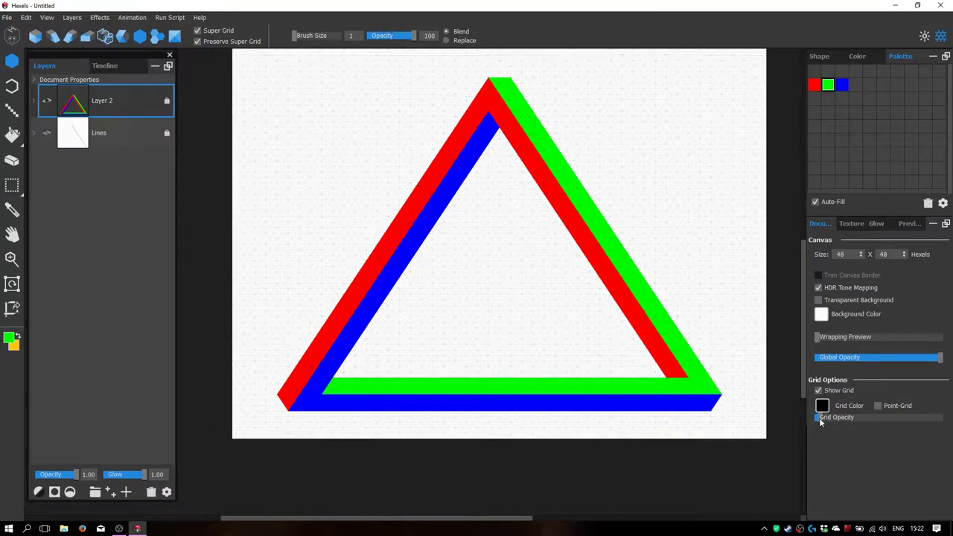
click(818, 300)
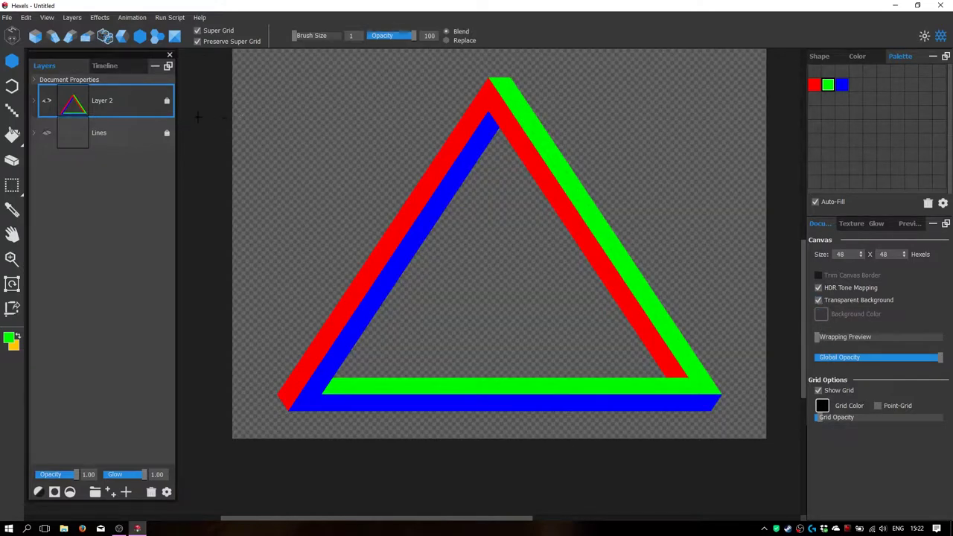
- Add a new layer named Outline above the coloured triangle and rename Layer 2 to Colour
click(126, 491)
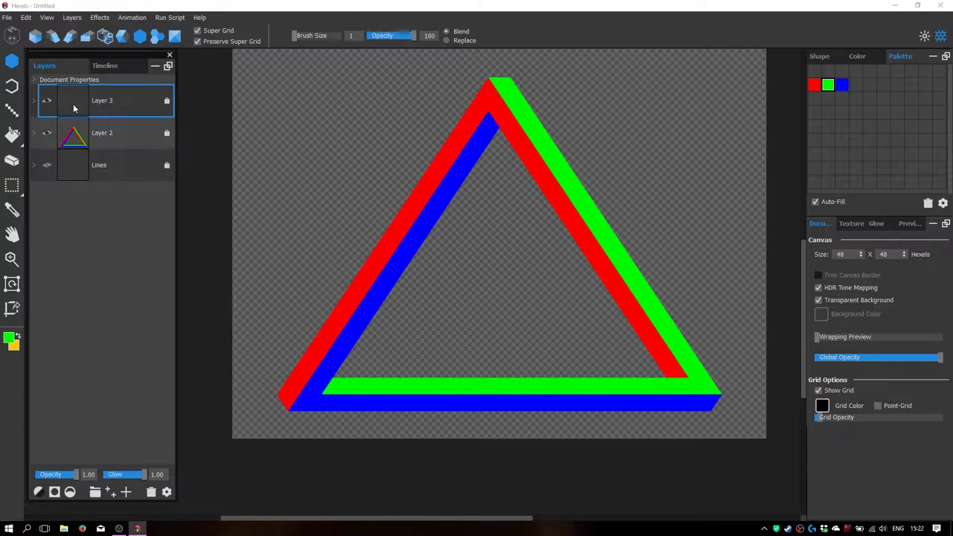
double_click(73, 105)
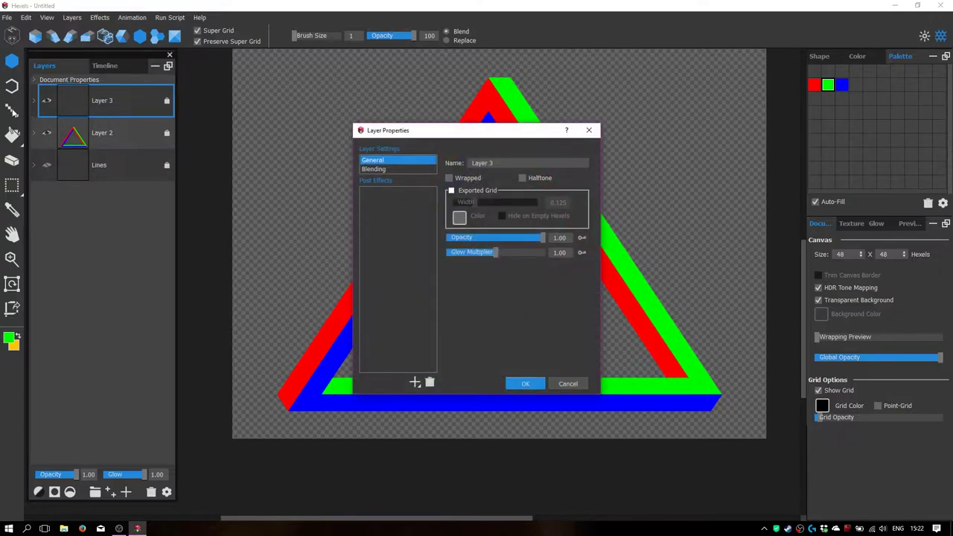
click(526, 385)
double_click(121, 133)
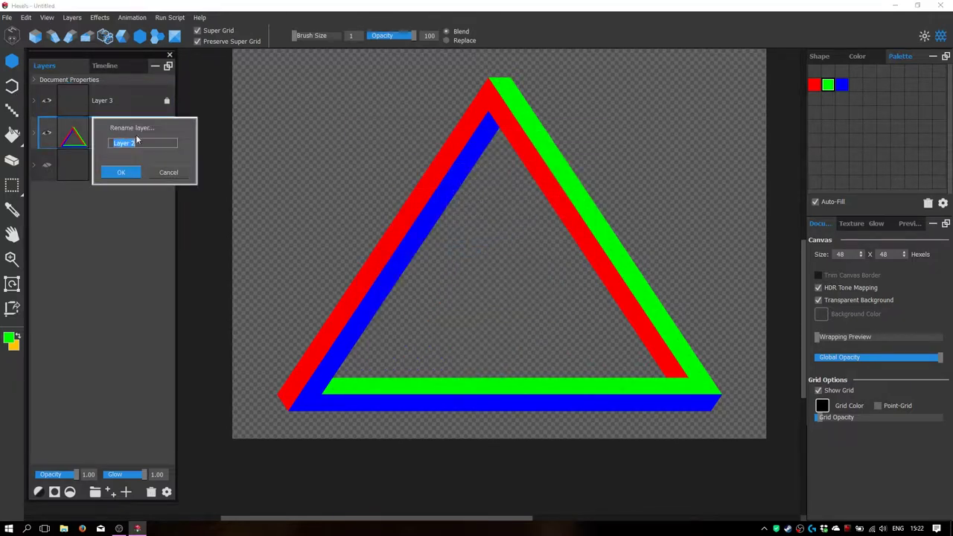
text(Colour)
click(122, 172)
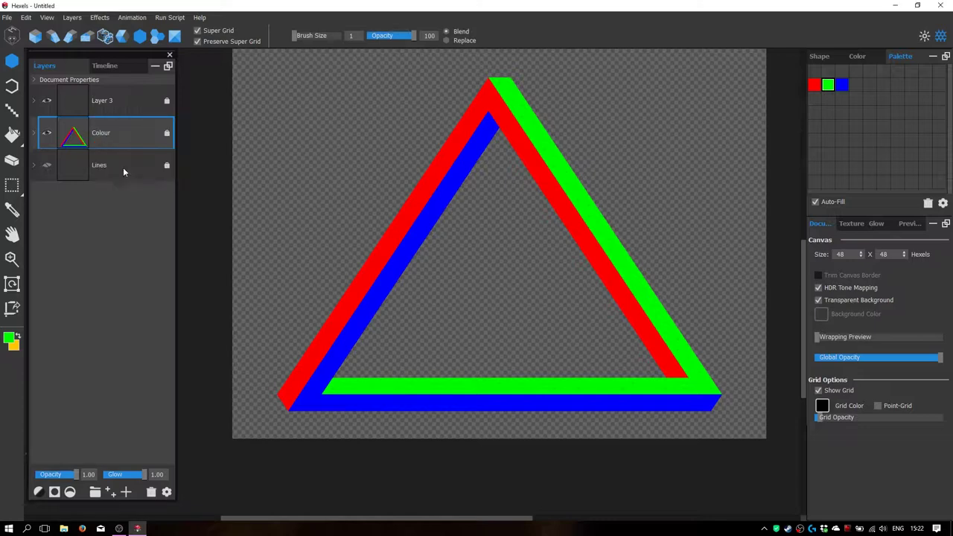
double_click(104, 100)
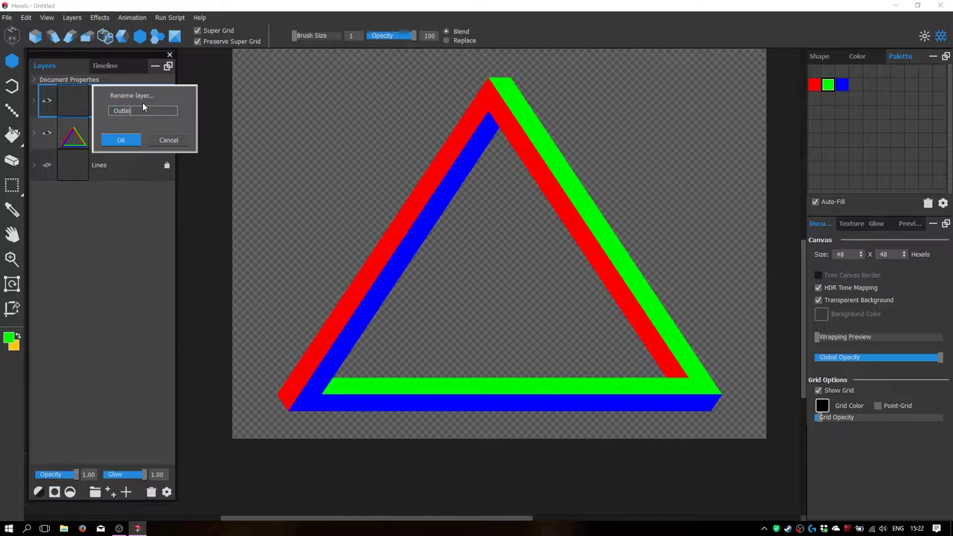
click(127, 139)
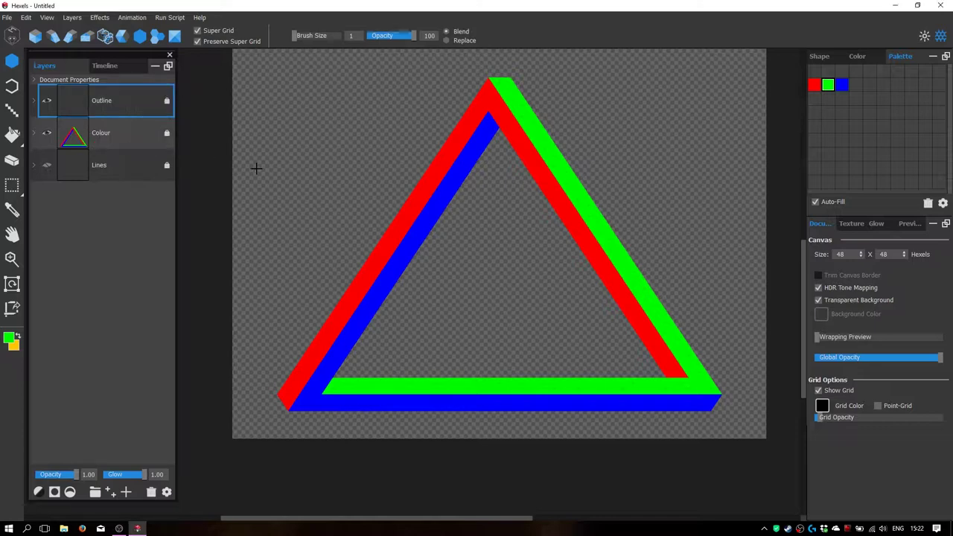
- Choose the outline tool and set an empty palette swatch above the green one to black as the drawing colour
click(11, 86)
click(828, 70)
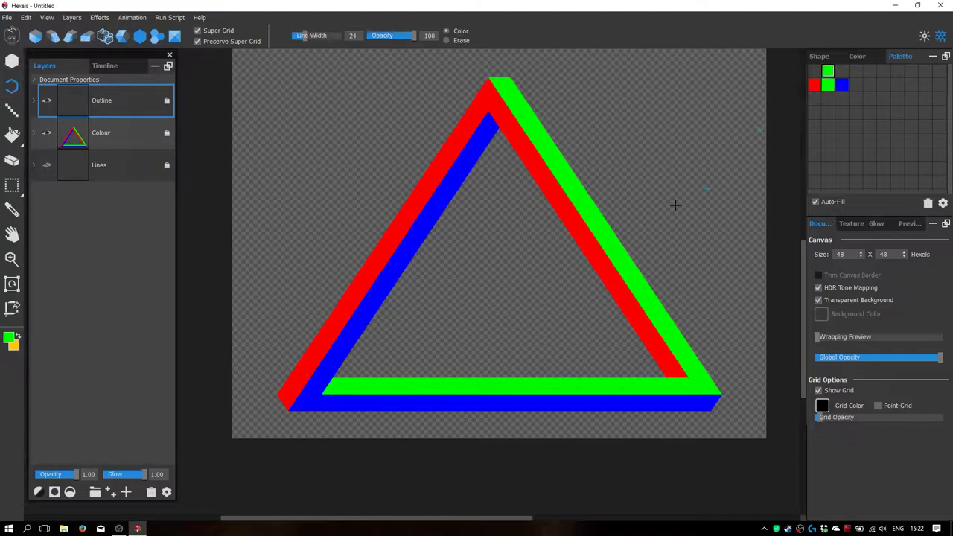
double_click(828, 70)
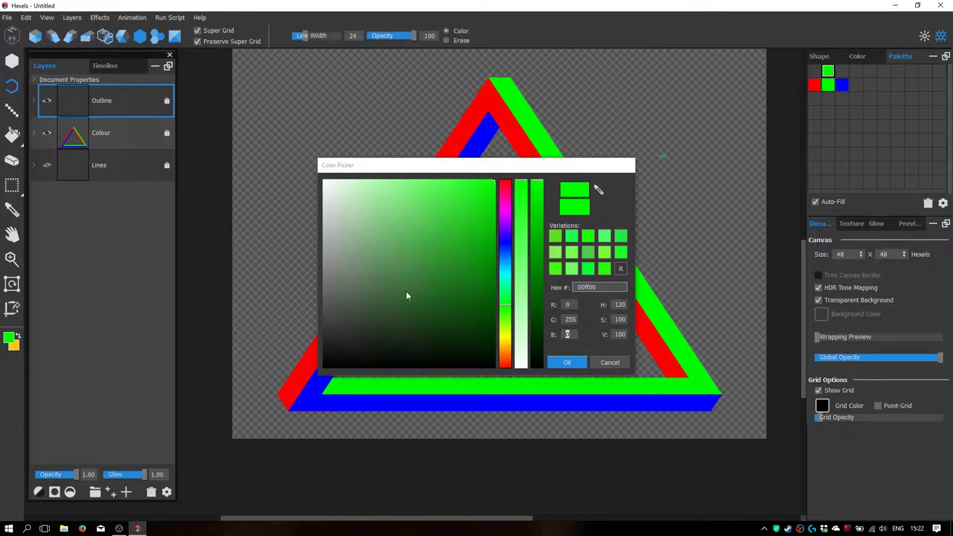
drag(407, 293, 264, 415)
click(566, 363)
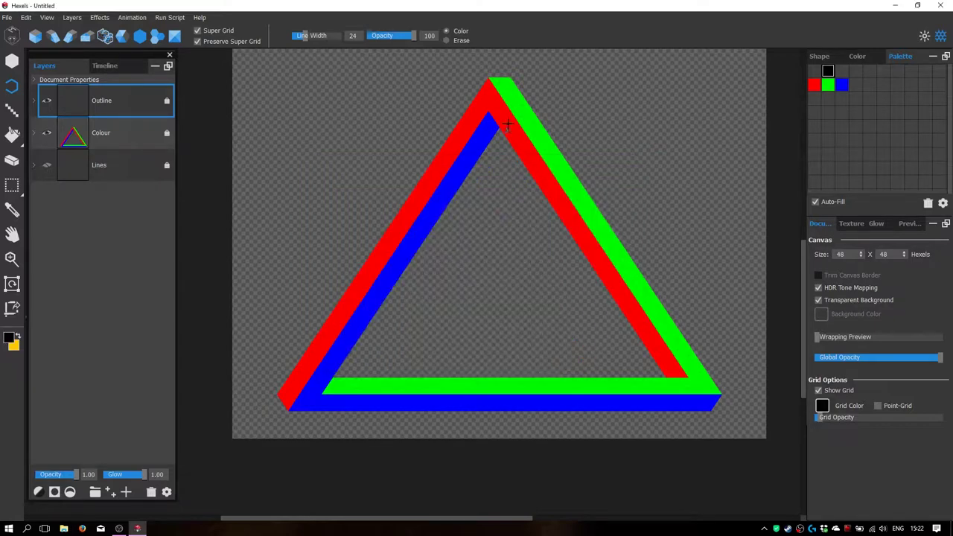
- Outline in black the green arm's short top edge, the upper part of its outer edge, and the red left arm's outer edge
scroll(498, 85, up, 4)
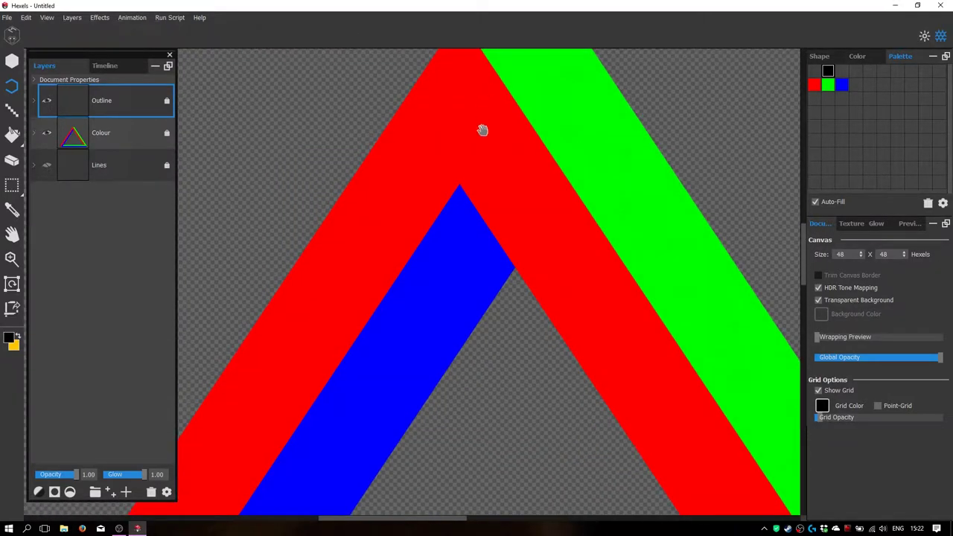
drag(483, 129, 479, 229)
key(b)
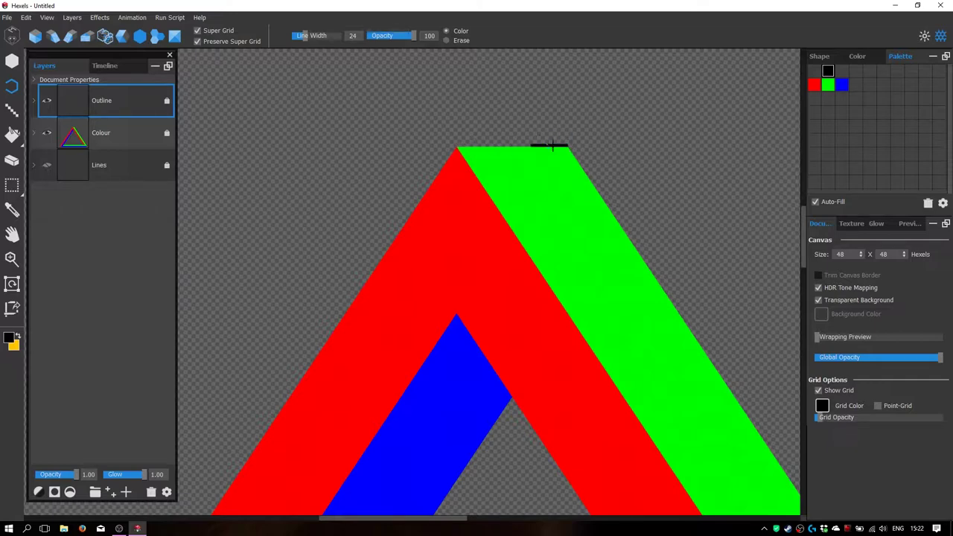
drag(550, 146, 460, 144)
mouse_move(447, 158)
mouse_down()
mouse_move(341, 329)
mouse_move(237, 444)
mouse_move(225, 493)
mouse_up()
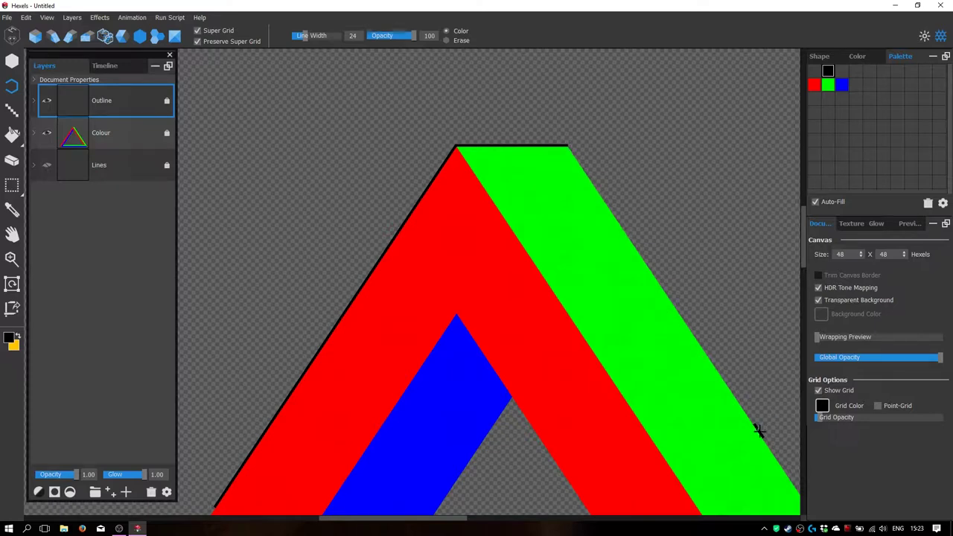
mouse_move(758, 431)
mouse_down()
mouse_move(605, 180)
mouse_move(574, 149)
mouse_up()
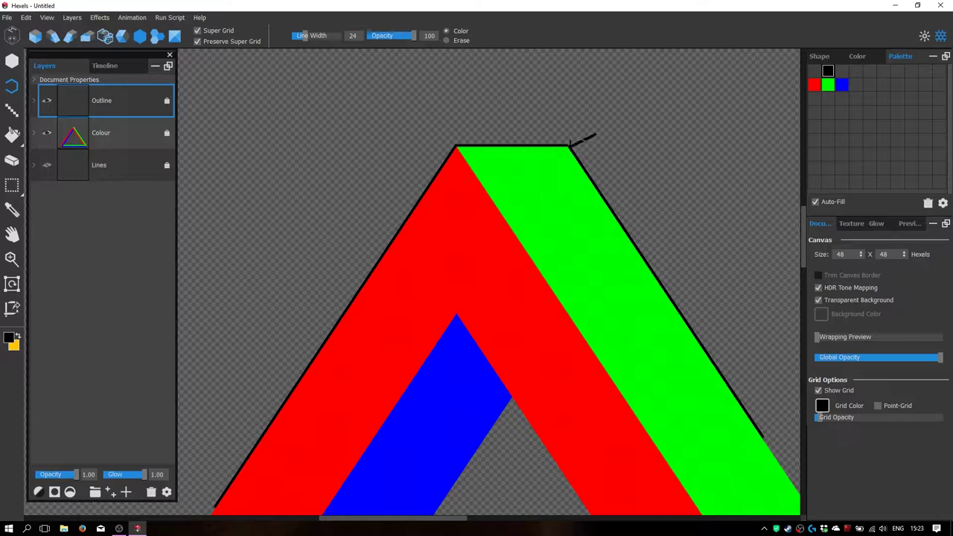
- Raise the grid opacity to nearly full so the grid lines show over the triangle's apex
key(alt)
scroll(595, 128, up, 5)
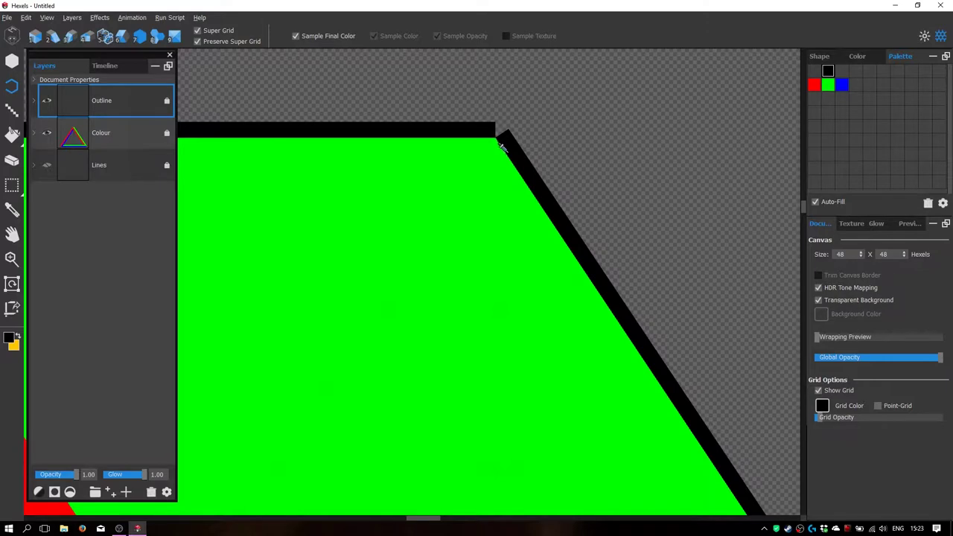
drag(502, 140, 503, 302)
drag(496, 221, 580, 183)
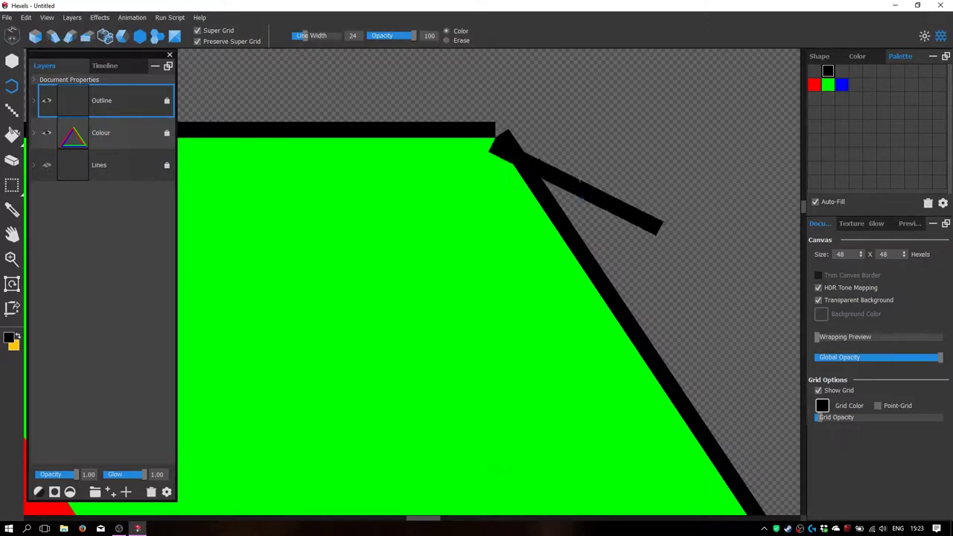
scroll(570, 230, down, 2)
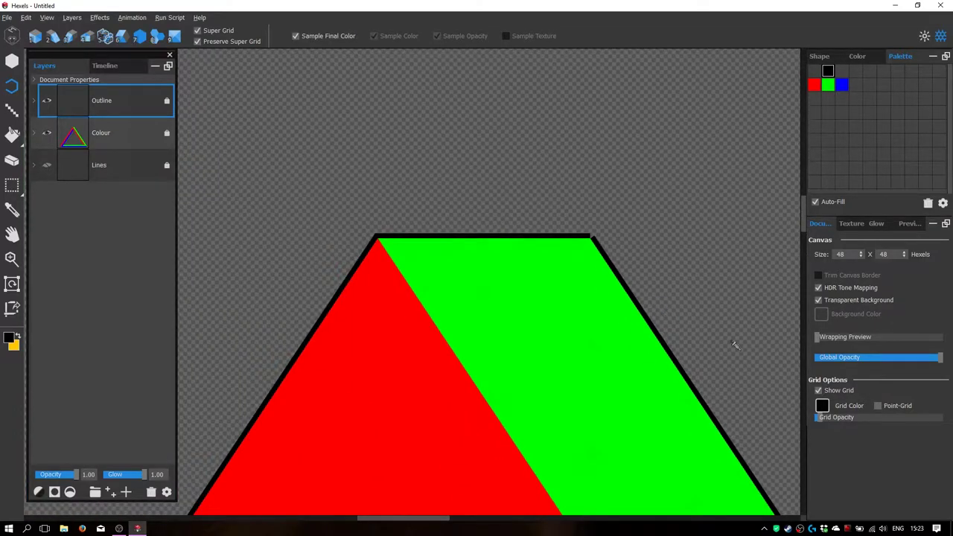
drag(822, 421, 917, 423)
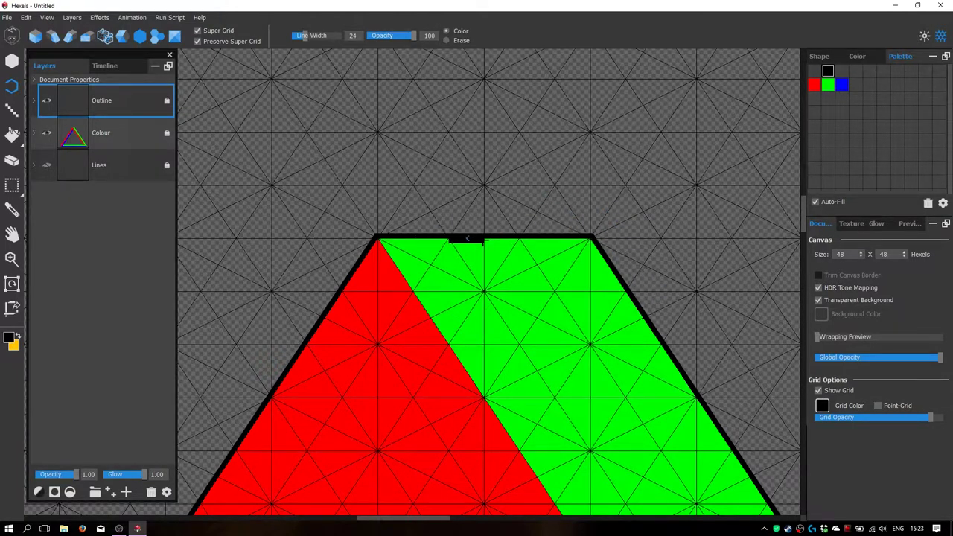
scroll(541, 300, down, 2)
key(alt)
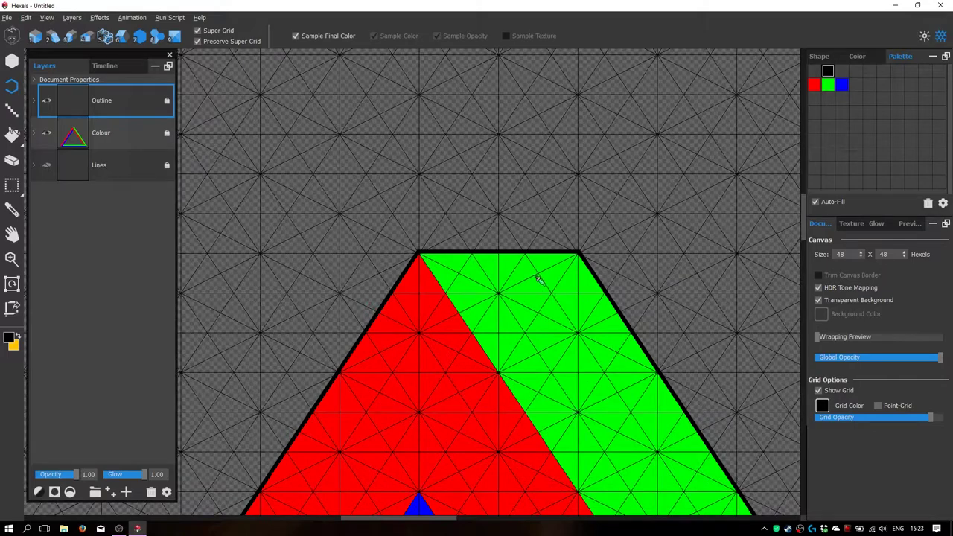
scroll(543, 287, up, 1)
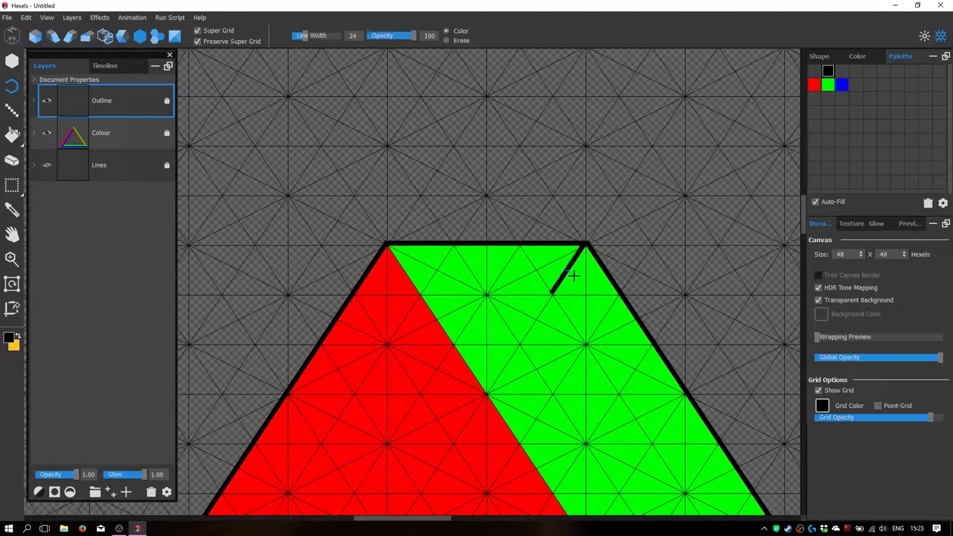
scroll(678, 417, down, 2)
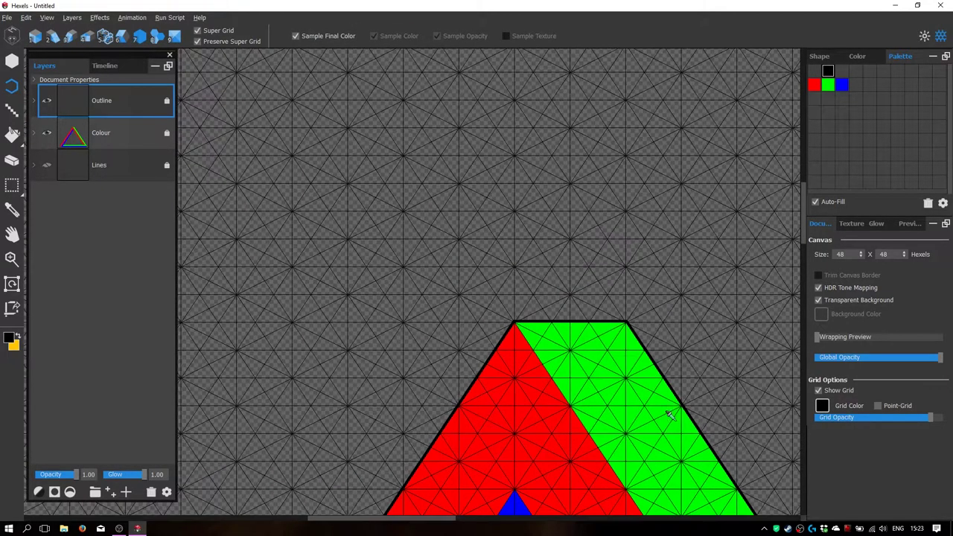
- Thicken the black outline on the green arm's outer edge and short top edge by drawing along the inner side
drag(668, 412, 562, 262)
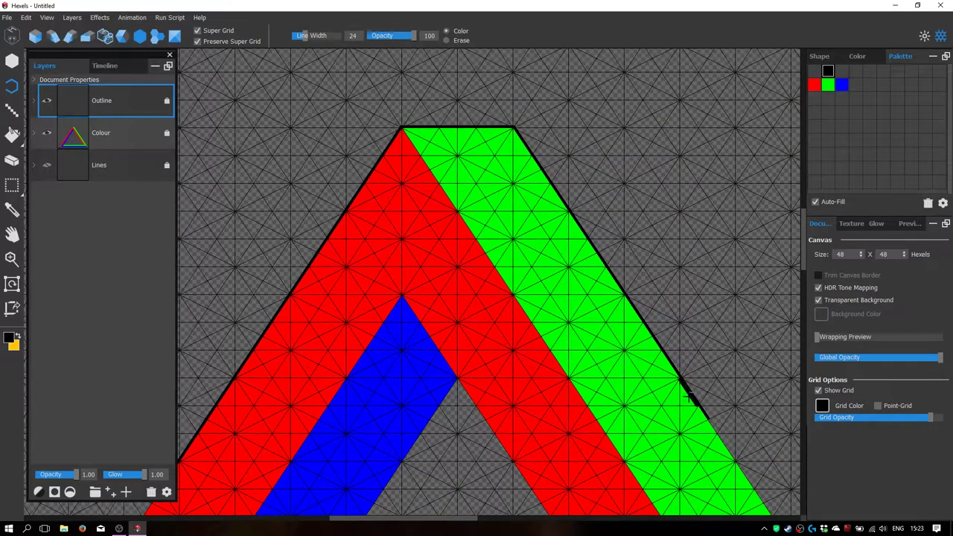
drag(685, 394, 512, 129)
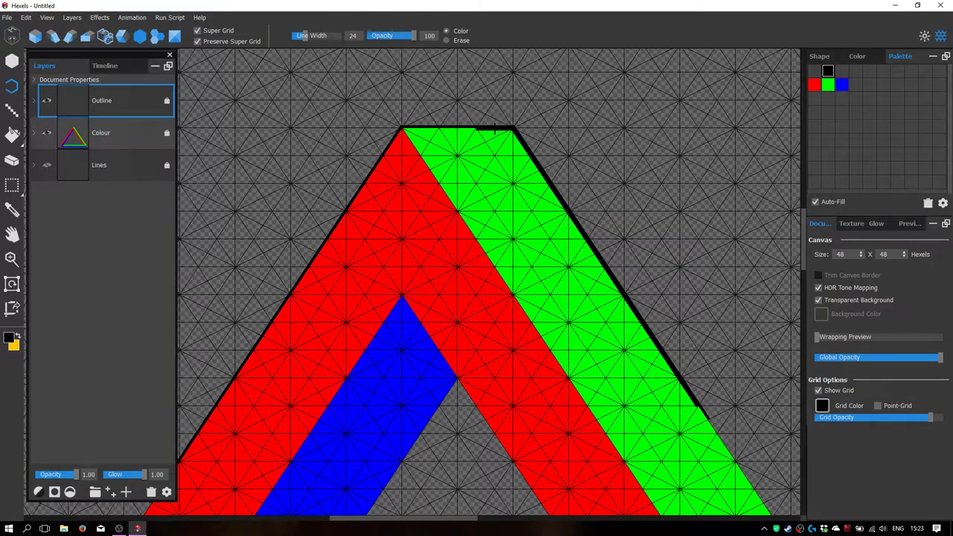
drag(495, 129, 409, 139)
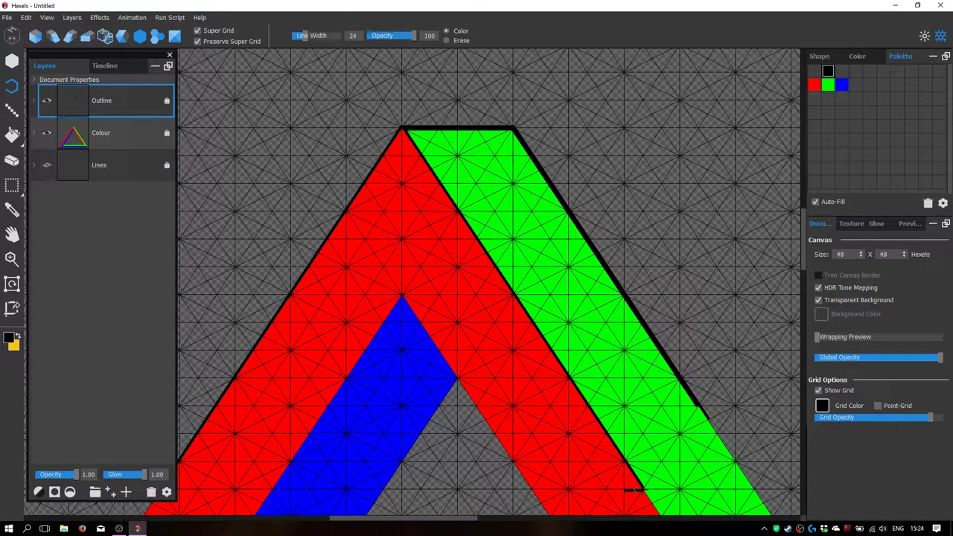
- Thicken the black line between the red and green arms and the outline on the red left arm's outer edge
scroll(700, 426, down, 2)
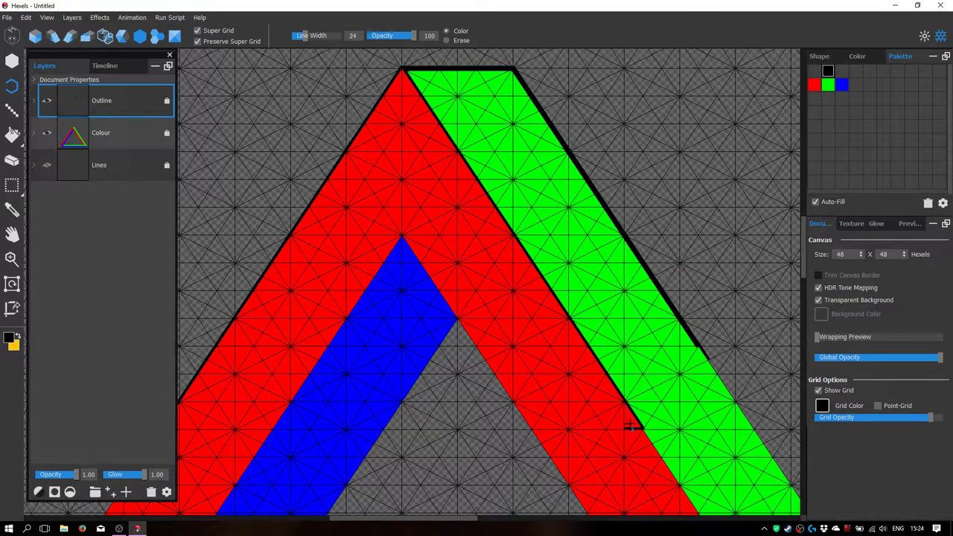
drag(636, 424, 417, 101)
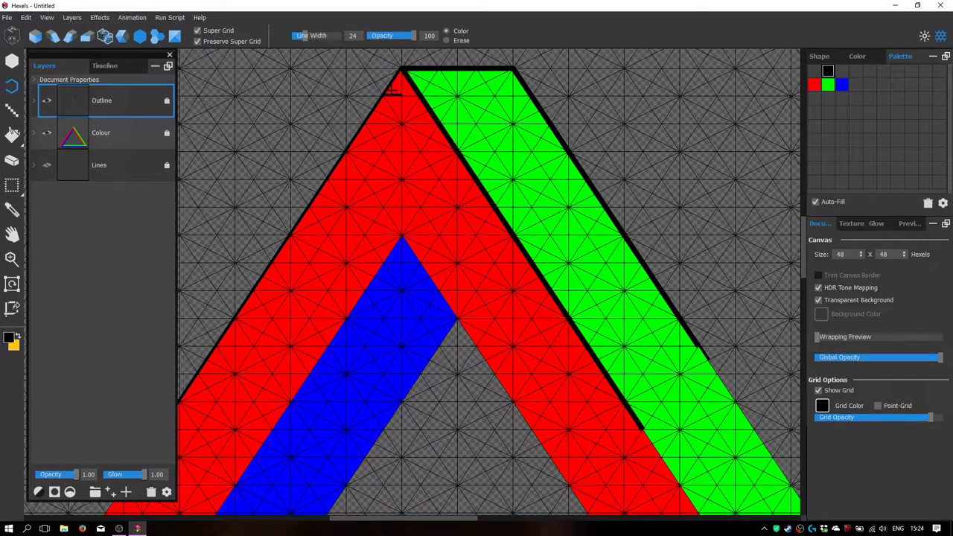
drag(393, 83, 184, 393)
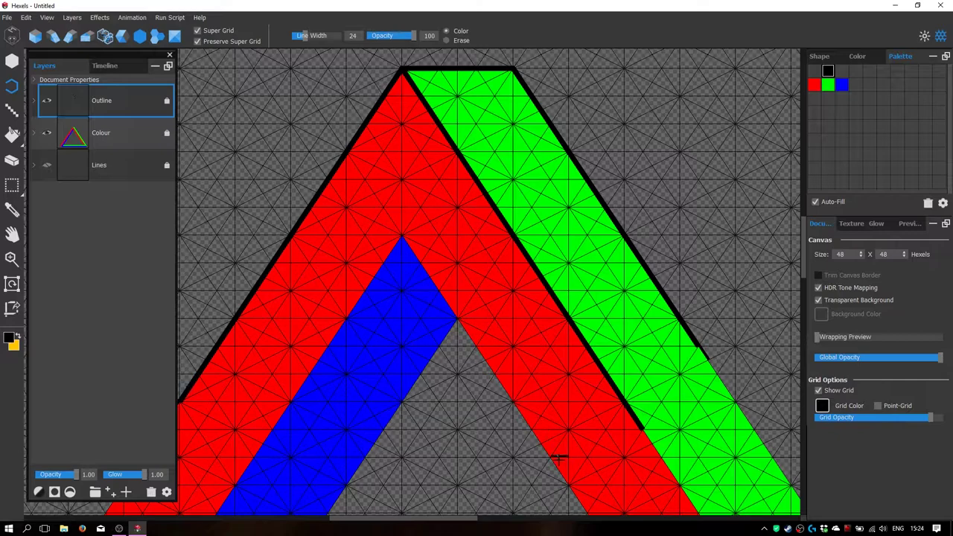
- Outline the red arms' inner edges in black on both sides, forming an inverted V over the blue arm's tip
mouse_move(569, 485)
mouse_down()
mouse_move(457, 281)
mouse_move(386, 206)
mouse_move(374, 224)
mouse_move(391, 243)
mouse_move(237, 484)
mouse_up()
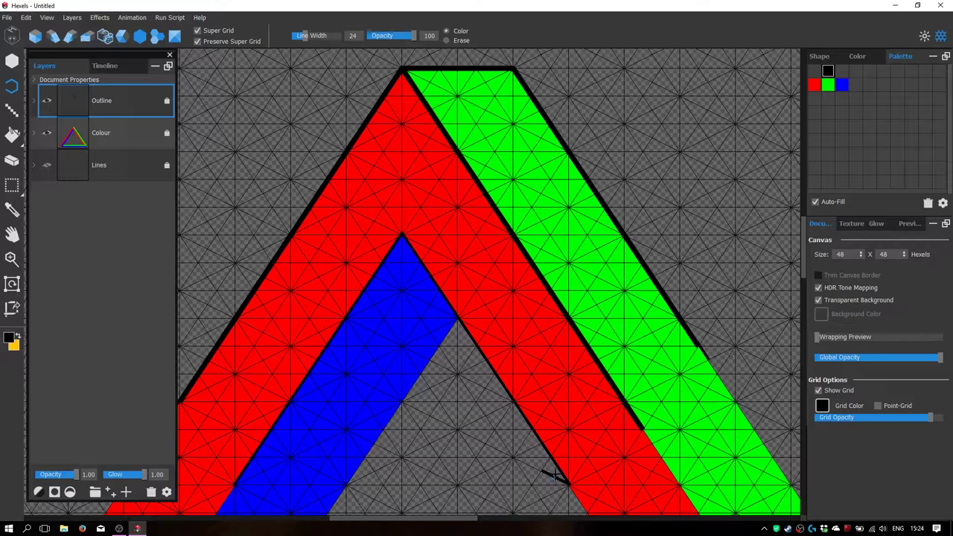
mouse_move(559, 472)
mouse_down()
mouse_move(402, 237)
mouse_move(403, 268)
mouse_move(403, 255)
mouse_up()
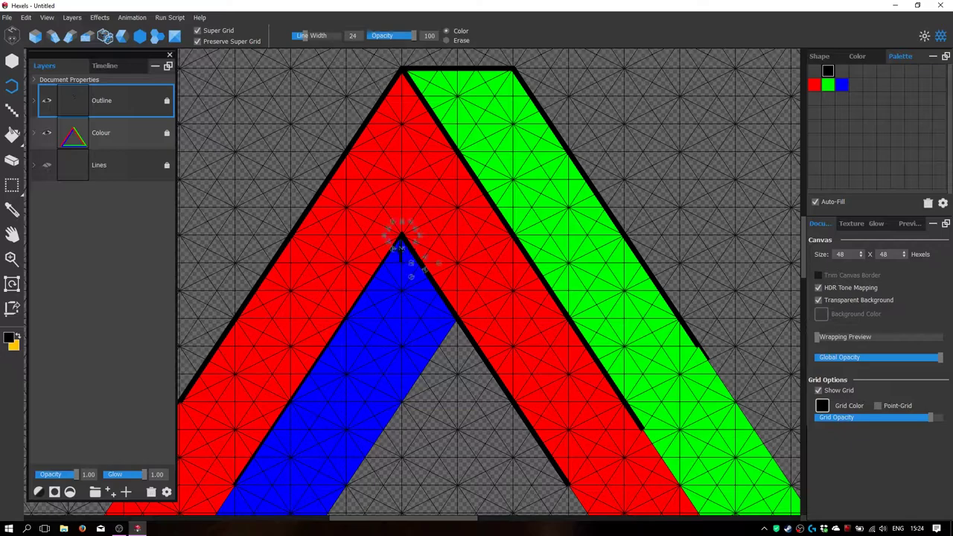
mouse_move(399, 245)
mouse_down()
mouse_move(279, 451)
mouse_move(237, 482)
mouse_up()
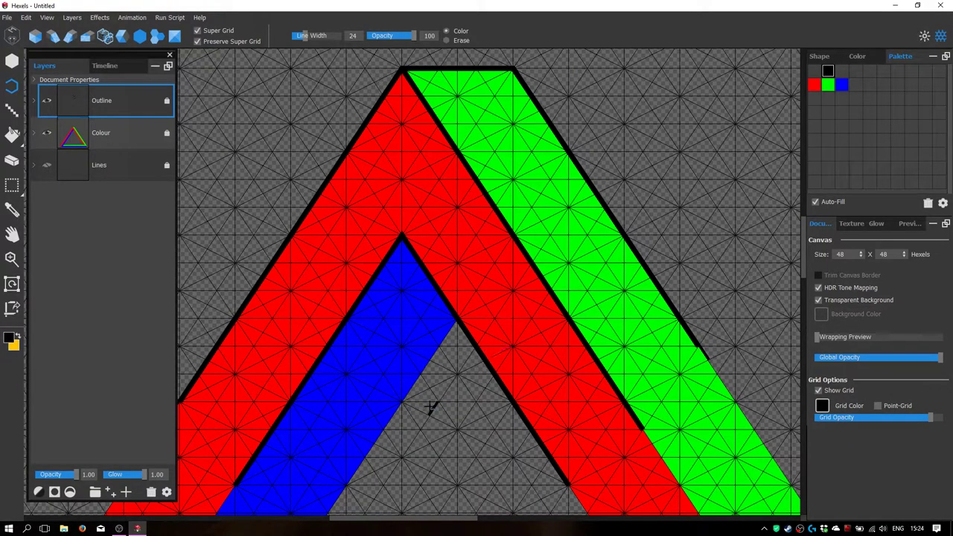
- Outline the blue left arm's inner edge in thick black from the red arm downward, drawing along both sides of the edge
drag(432, 407, 630, 147)
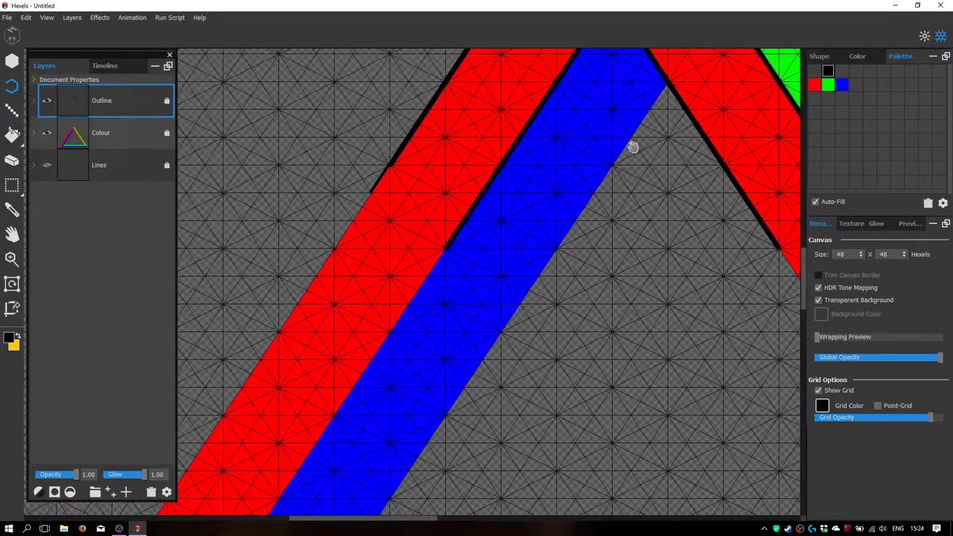
mouse_move(662, 90)
mouse_down()
mouse_move(435, 406)
mouse_move(395, 489)
mouse_up()
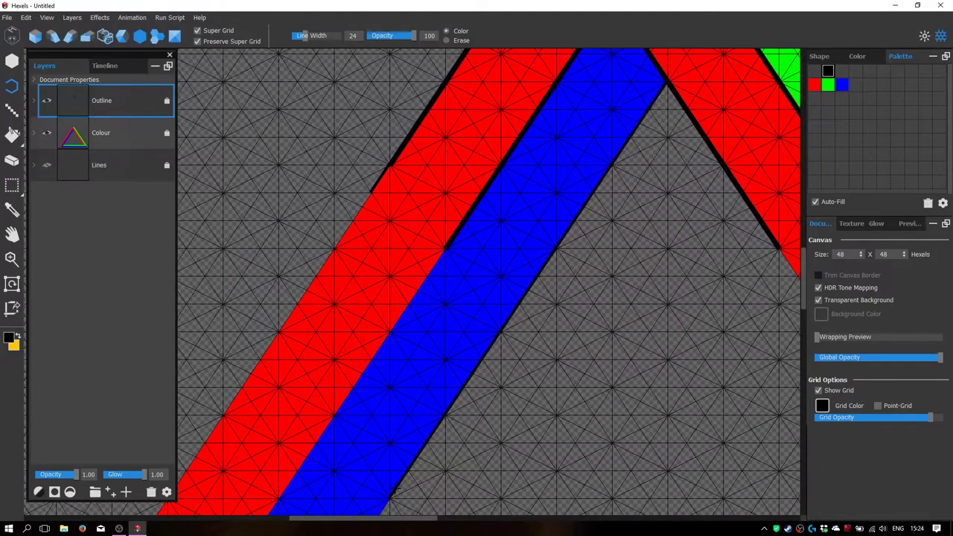
mouse_move(659, 91)
mouse_down()
mouse_move(425, 500)
mouse_move(402, 488)
mouse_up()
- Continue the thick black outline down the red left arm's outer edge, drawing along both sides of the edge
drag(376, 395, 469, 304)
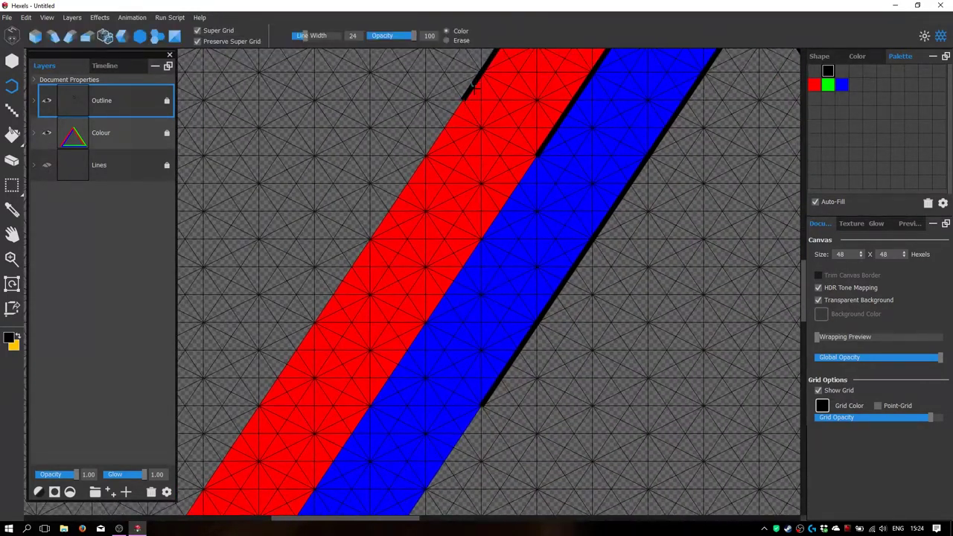
mouse_move(474, 92)
mouse_down()
mouse_move(213, 499)
mouse_move(195, 506)
mouse_up()
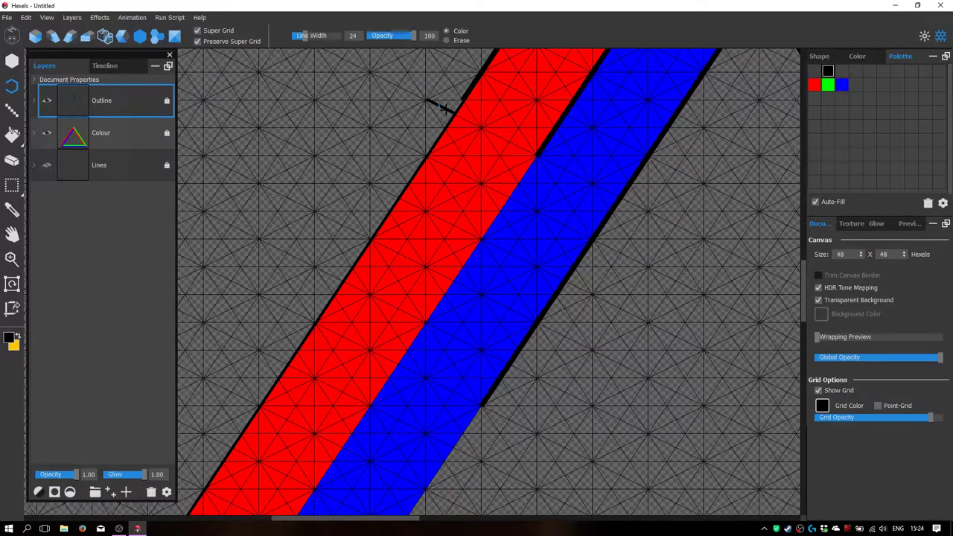
drag(453, 104, 189, 500)
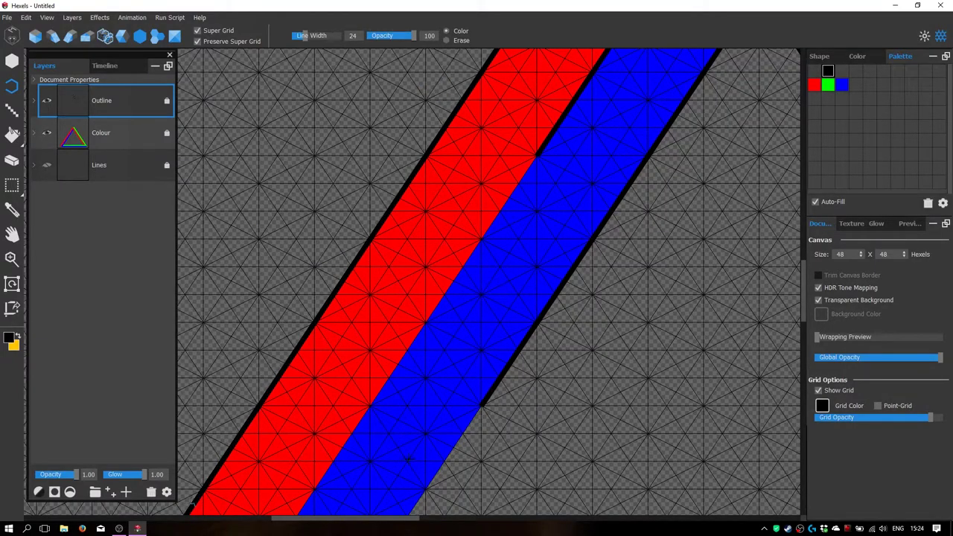
- Extend the black outlines on the red–blue boundary, the red arm's outer edge and the blue arm's inner edge toward the lower-left corner
drag(408, 460, 446, 358)
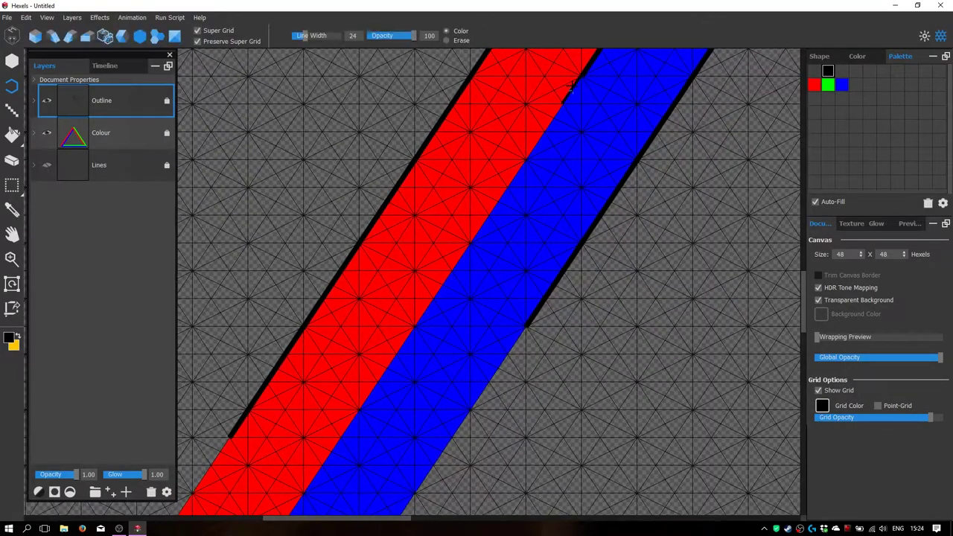
mouse_move(588, 62)
mouse_down()
mouse_move(377, 358)
mouse_move(322, 445)
mouse_move(309, 476)
mouse_up()
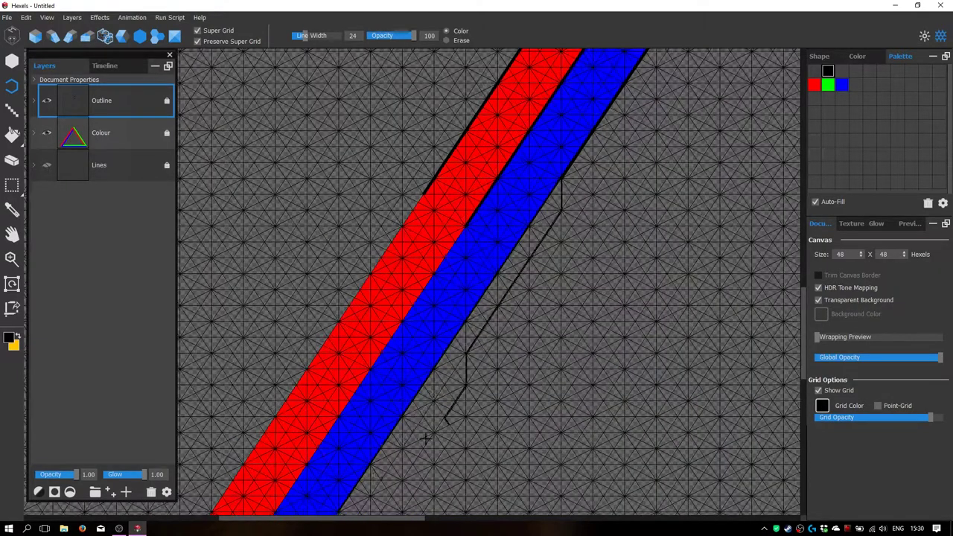
drag(263, 449, 212, 510)
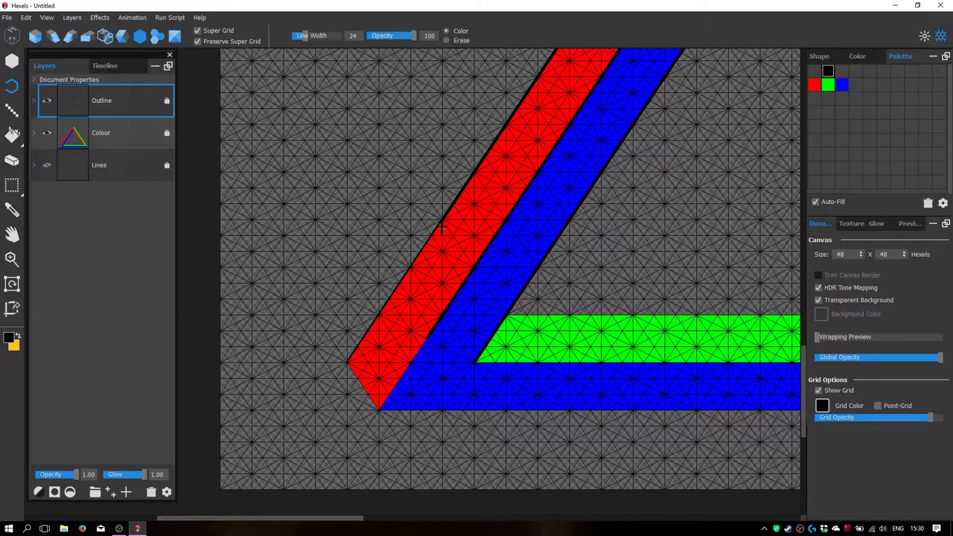
click(349, 362)
scroll(349, 362, up, 2)
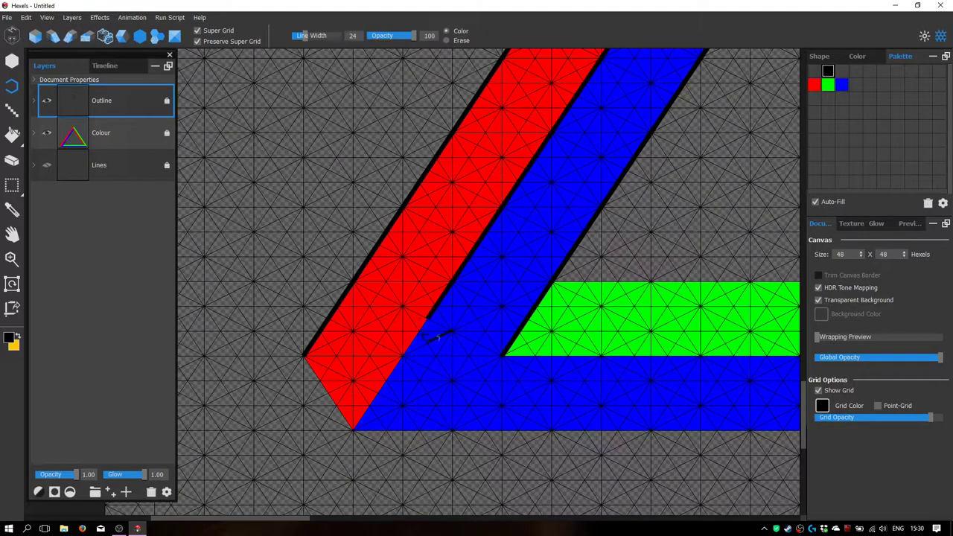
click(304, 356)
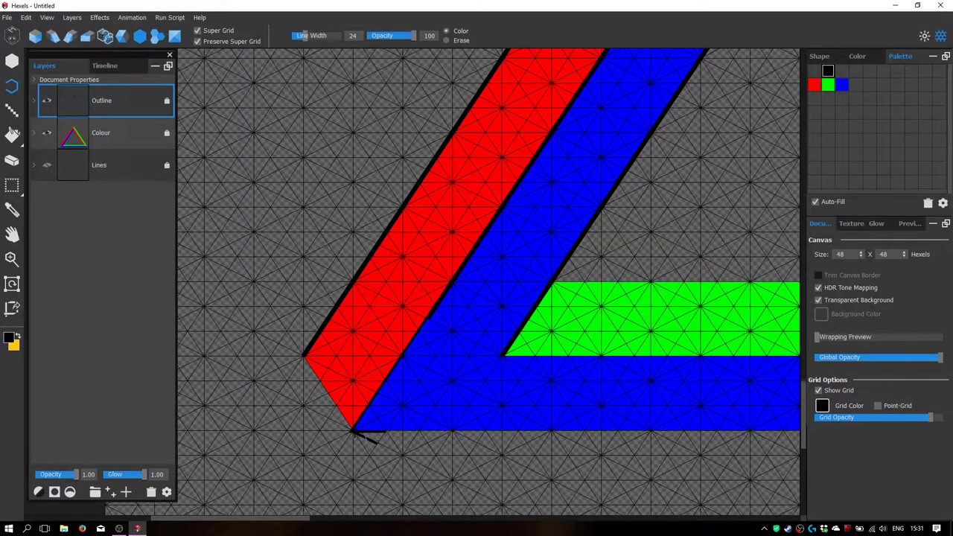
drag(307, 342, 342, 418)
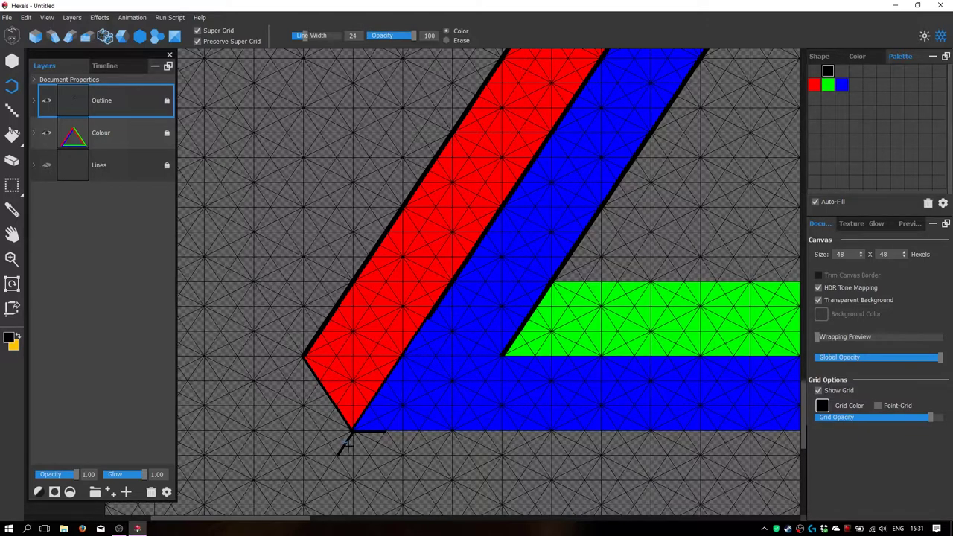
key(alt)
scroll(349, 434, up, 3)
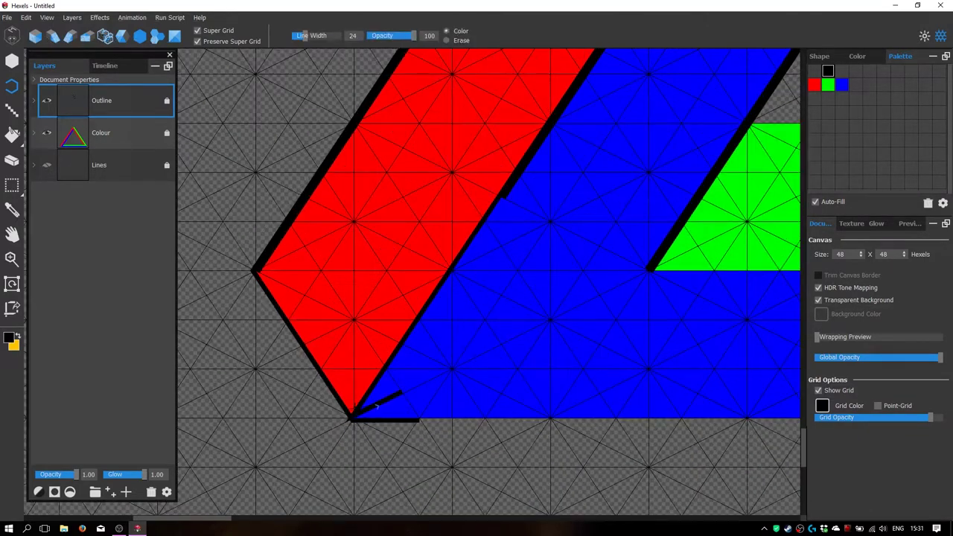
key(ctrl+z)
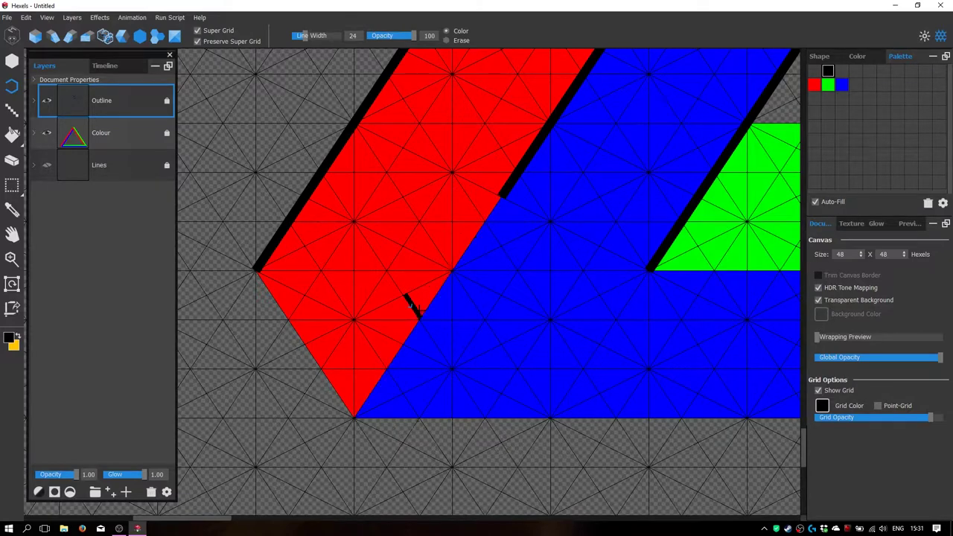
- Outline the last stretch of the red–blue boundary down to the triangle's lower-left tip with a thick black line
drag(491, 209, 355, 415)
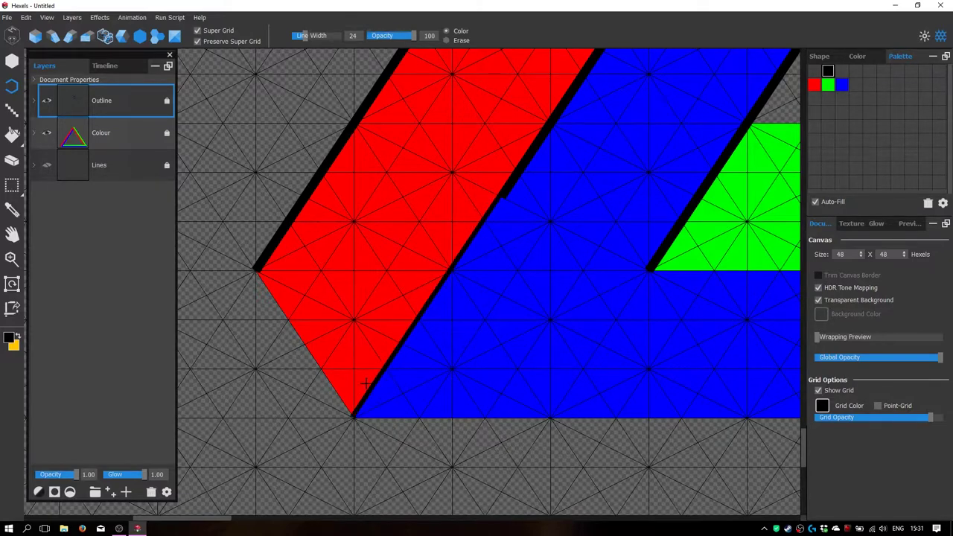
mouse_move(489, 218)
mouse_down()
mouse_move(491, 237)
mouse_move(403, 393)
mouse_move(382, 411)
mouse_up()
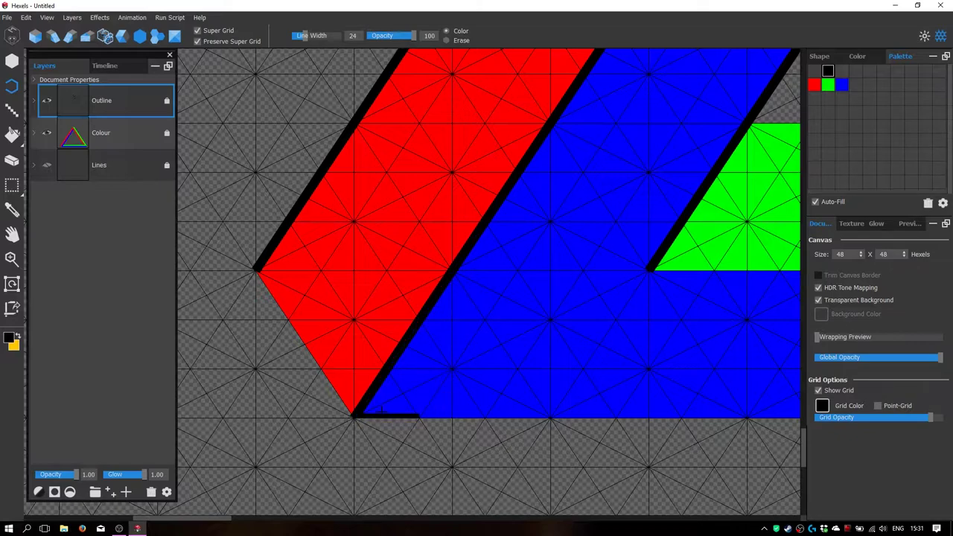
- Outline the slanted lower-left end of the red arm in thick black, drawing along both sides of the edge
mouse_move(257, 270)
mouse_down()
mouse_move(335, 399)
mouse_move(398, 440)
mouse_move(376, 421)
mouse_up()
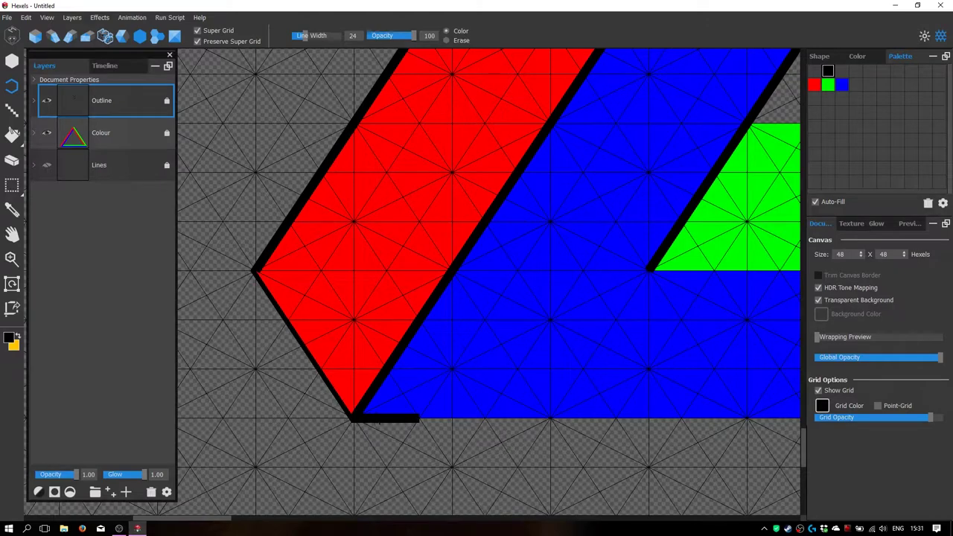
drag(257, 270, 344, 406)
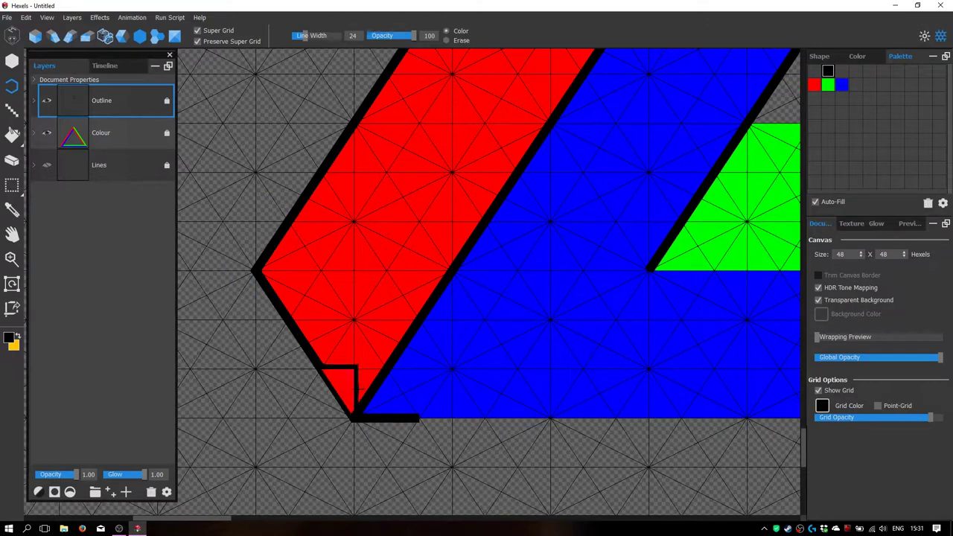
key(ctrl+z)
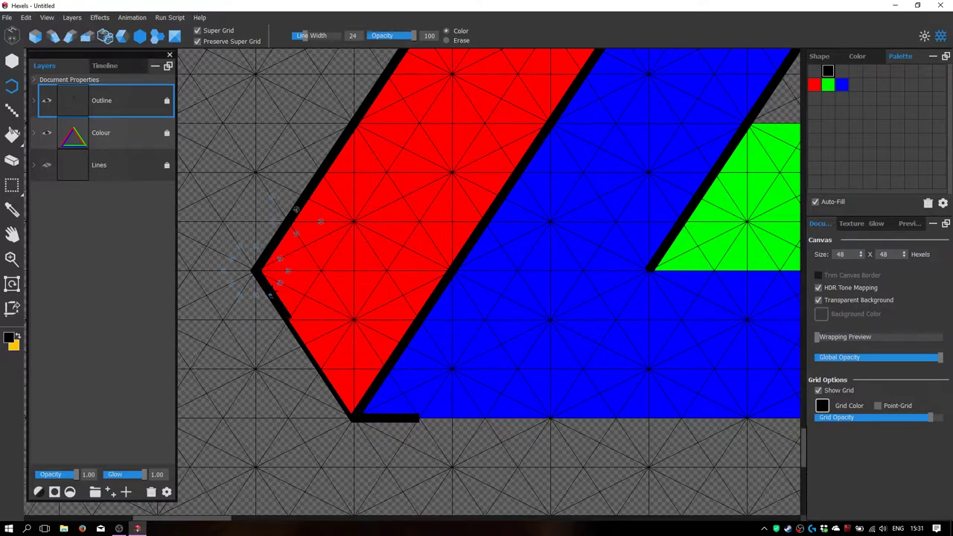
drag(296, 326, 347, 399)
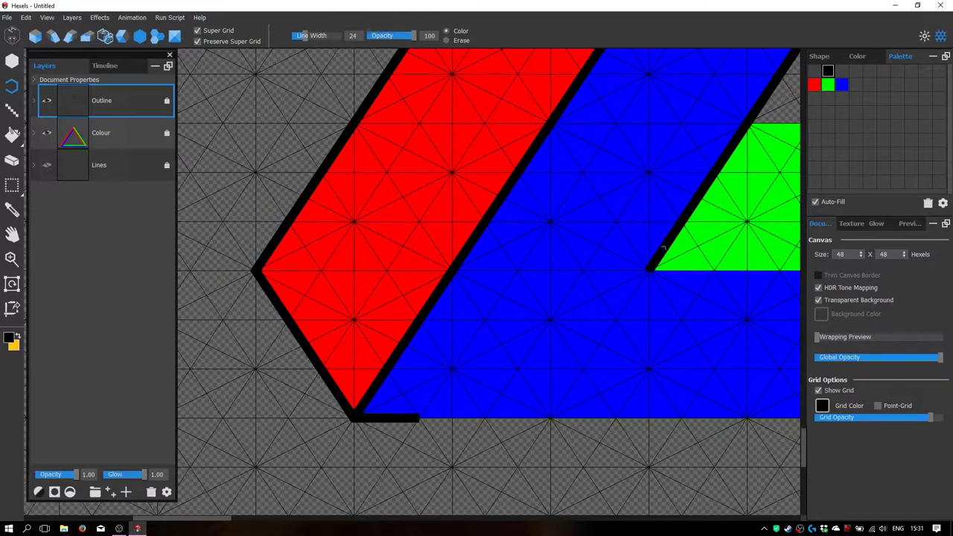
- Start the black outline on the green–blue boundary at the inner corner and outline the blue bottom arm's lower edge
drag(649, 270, 711, 273)
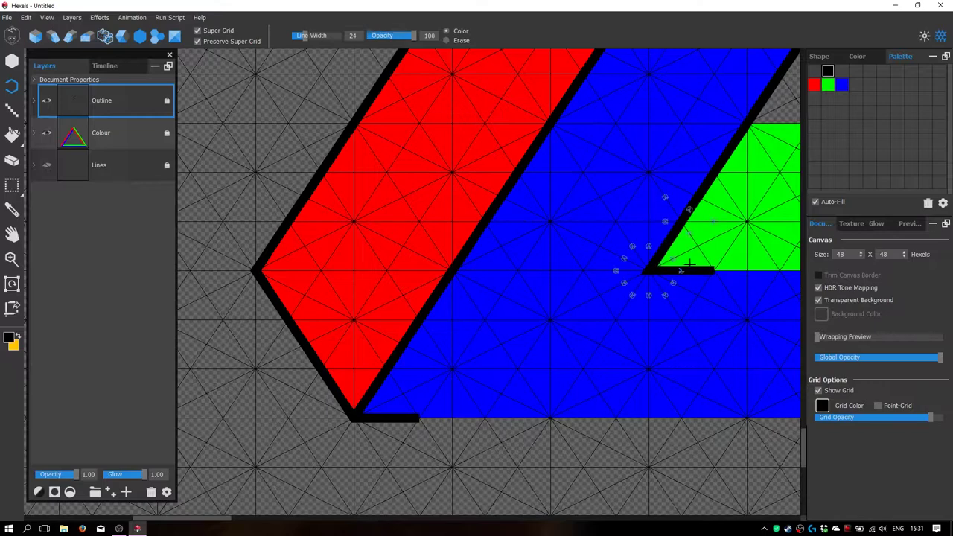
drag(713, 270, 580, 220)
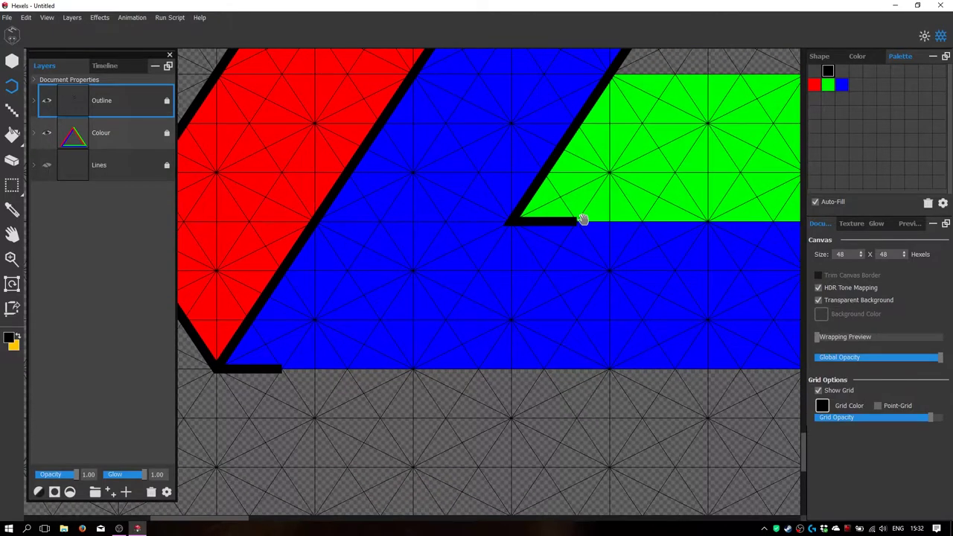
key(alt)
scroll(586, 359, down, 3)
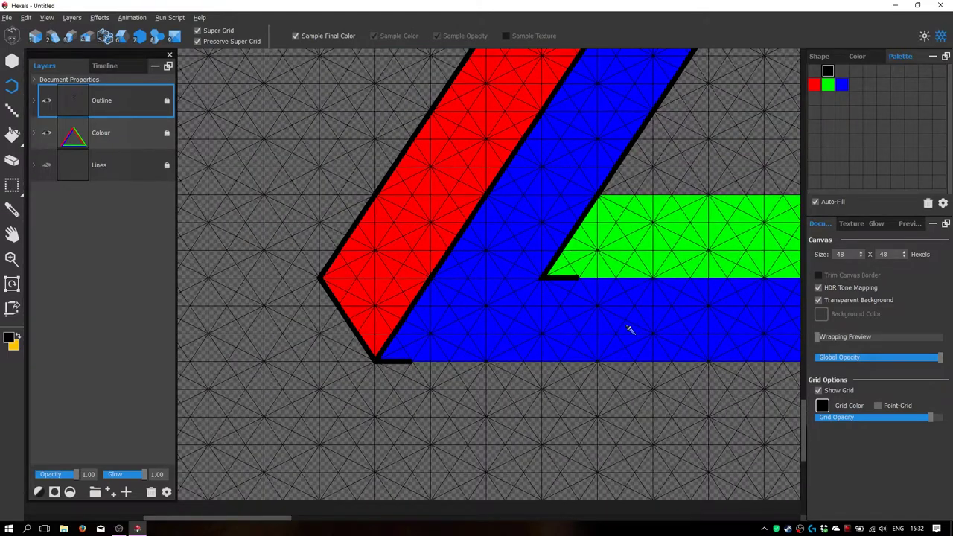
scroll(630, 330, down, 2)
drag(629, 330, 389, 377)
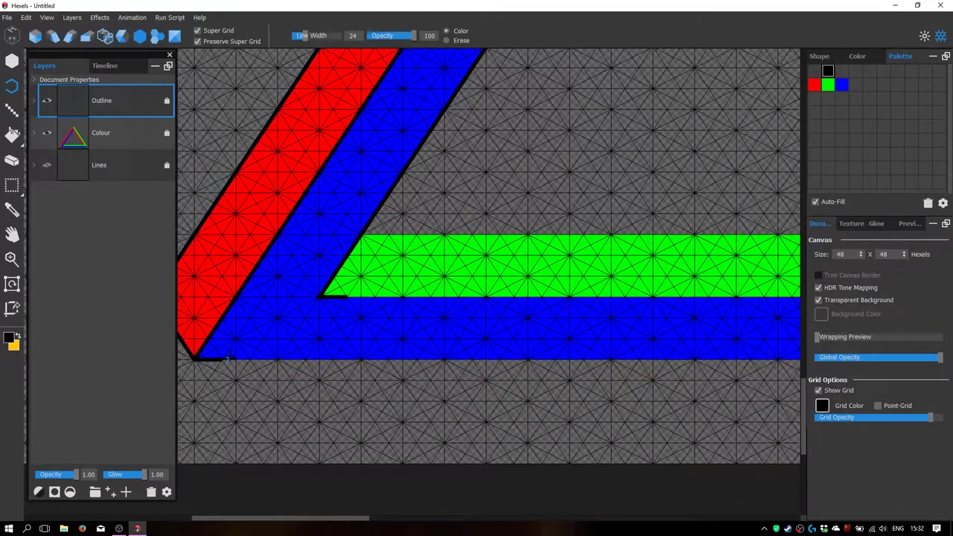
shift+click(774, 359)
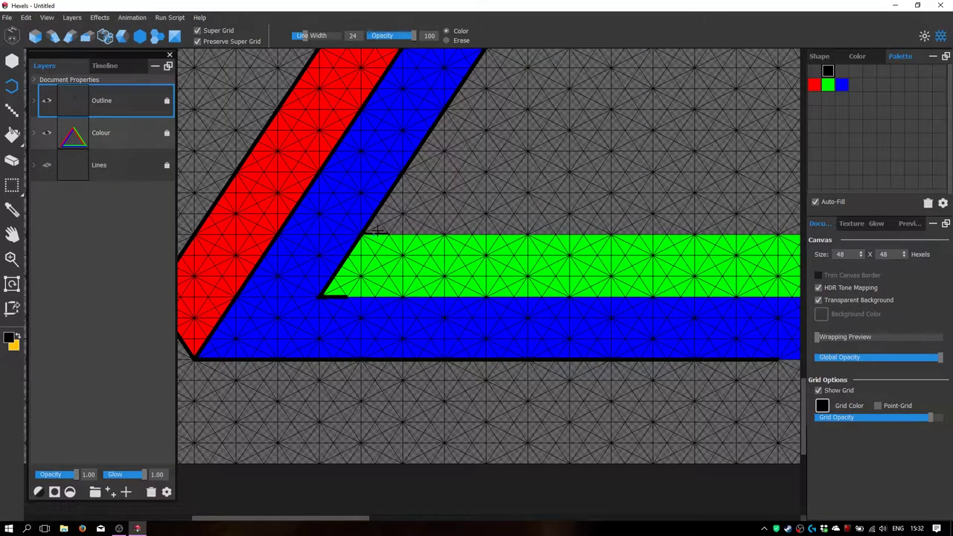
- Outline the green bottom arm's upper edge in black and continue it toward the lower-right corner
drag(378, 231, 789, 230)
mouse_move(487, 251)
mouse_down()
mouse_move(312, 240)
mouse_move(350, 208)
mouse_up()
mouse_move(192, 257)
mouse_down()
mouse_move(790, 254)
mouse_move(335, 278)
mouse_up()
drag(272, 213, 784, 213)
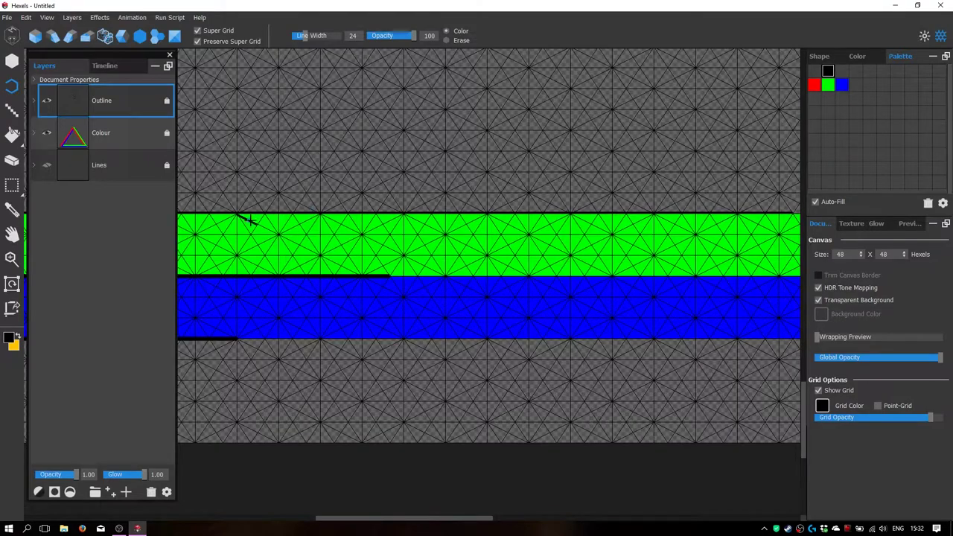
mouse_move(237, 242)
mouse_down()
mouse_move(310, 251)
mouse_move(643, 241)
mouse_up()
drag(249, 214, 790, 213)
drag(551, 262, 55, 291)
drag(309, 242, 781, 243)
- Extend the thick black outlines along the bottom arm's long edges, drawing on both sides of each edge
drag(702, 262, 318, 273)
drag(391, 252, 766, 251)
drag(521, 298, 764, 215)
mouse_move(245, 231)
mouse_down()
mouse_move(465, 220)
mouse_move(771, 229)
mouse_up()
drag(477, 298, 726, 283)
drag(343, 278, 788, 280)
mouse_move(791, 280)
mouse_down()
mouse_move(202, 313)
mouse_move(227, 312)
mouse_up()
mouse_move(227, 311)
mouse_down()
mouse_move(782, 298)
mouse_move(726, 313)
mouse_move(789, 290)
mouse_up()
- Finish the bottom arm's outlines at the lower-right corner and outline the blue arm's slanted end in thick black
drag(708, 298, 461, 363)
scroll(372, 347, up, 1)
drag(378, 349, 502, 364)
drag(264, 316, 737, 301)
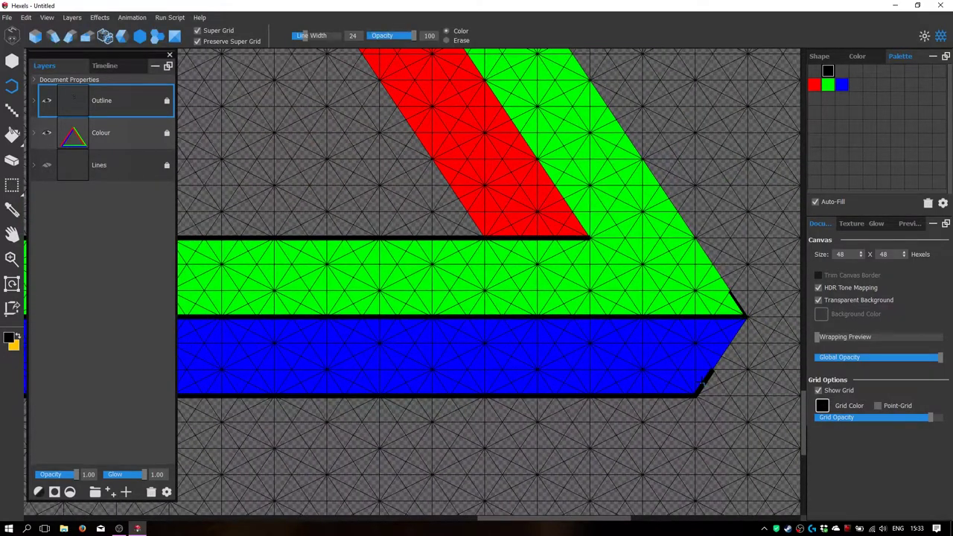
drag(702, 385, 737, 298)
- Outline the lower part of the right arm in black: the green outer edge, the red–green boundary and the red inner edge
mouse_move(657, 289)
mouse_down()
mouse_move(621, 349)
mouse_move(631, 455)
mouse_move(446, 96)
mouse_move(536, 171)
mouse_up()
scroll(642, 434, down, 2)
drag(674, 466, 414, 75)
drag(668, 463, 436, 121)
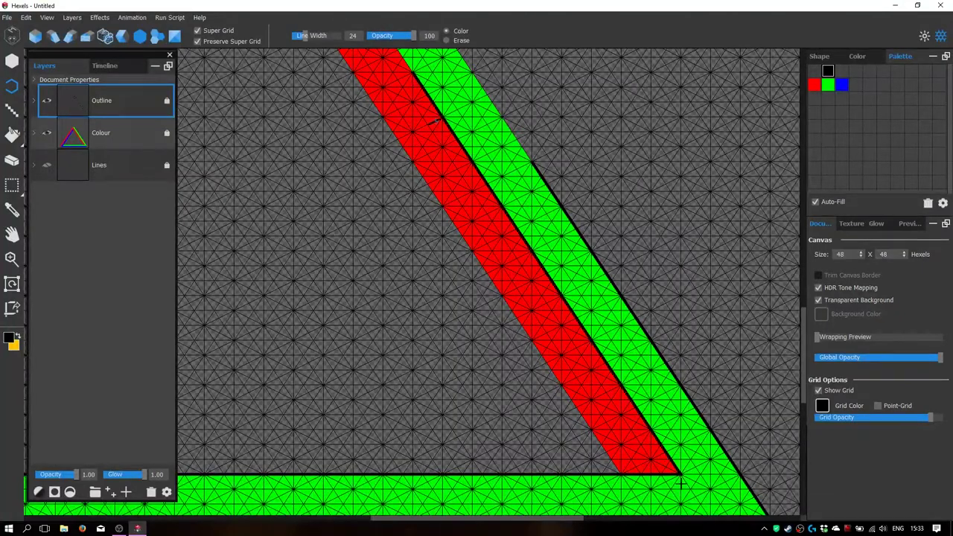
mouse_move(619, 472)
mouse_down()
mouse_move(343, 65)
mouse_move(351, 72)
mouse_up()
- Close the remaining gaps in the right arm's black outlines up to the parts already outlined near the apex
drag(364, 164, 491, 426)
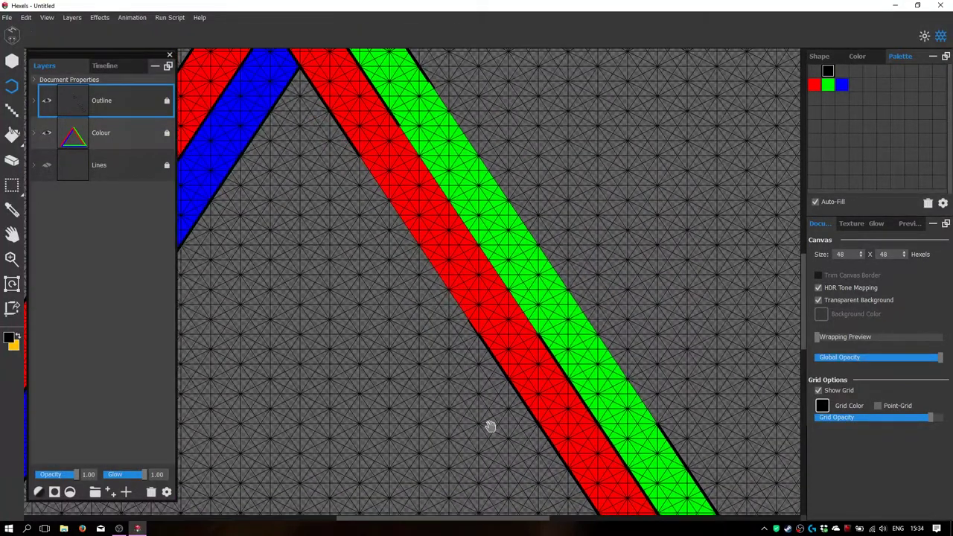
mouse_move(663, 430)
mouse_down()
mouse_move(417, 65)
mouse_move(660, 438)
mouse_up()
key(ctrl+z)
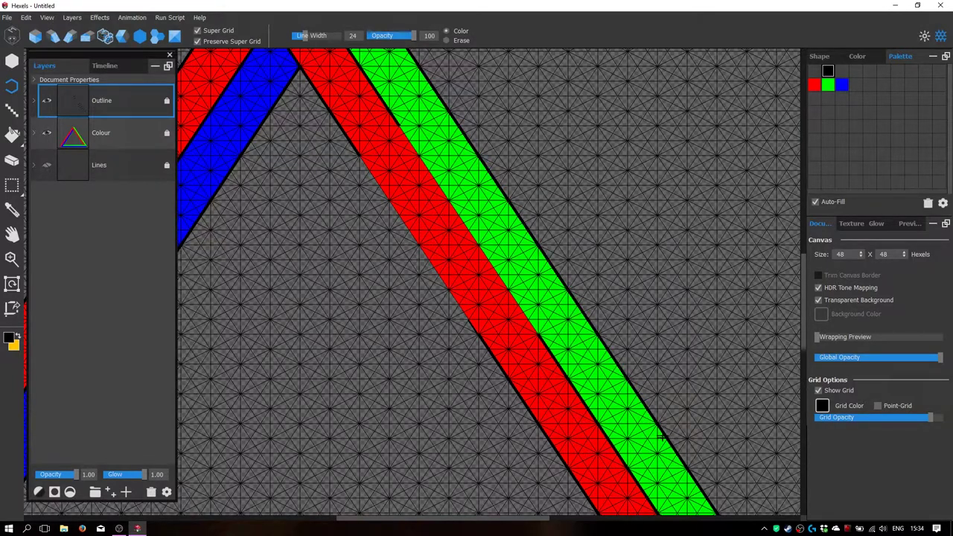
mouse_move(545, 341)
mouse_down()
mouse_move(400, 122)
mouse_move(517, 354)
mouse_move(543, 344)
mouse_up()
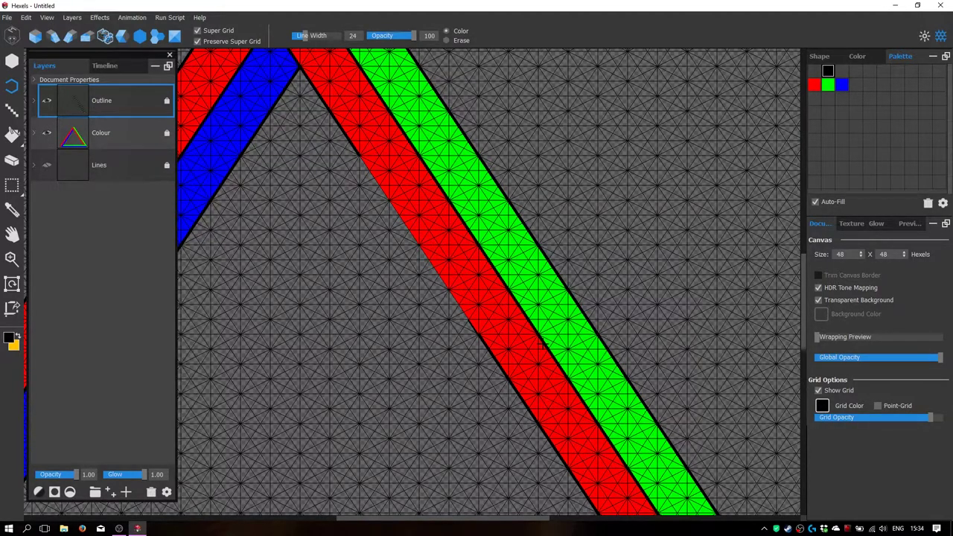
mouse_move(487, 337)
mouse_down()
mouse_move(378, 162)
mouse_move(353, 151)
mouse_up()
- Hide the grid and frame the whole outlined triangle in the view
key(alt)
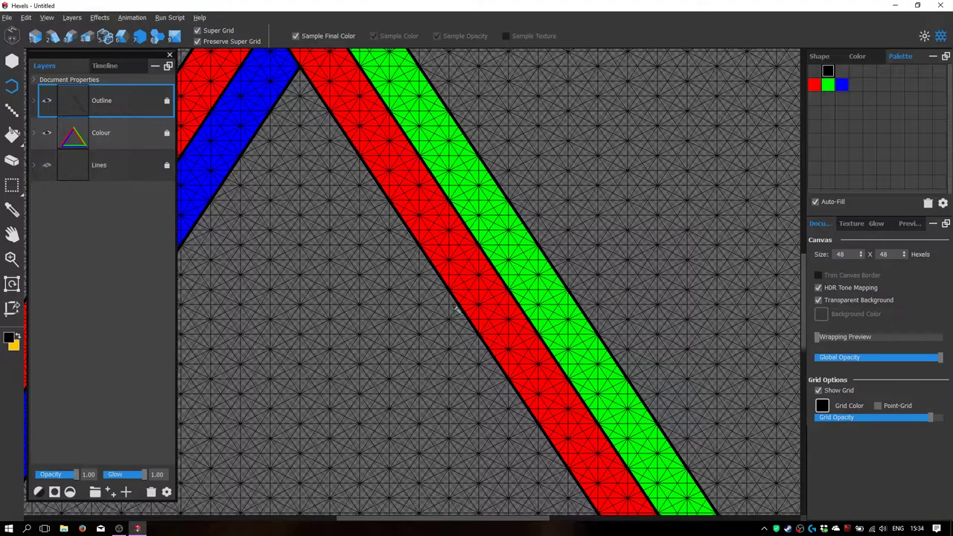
scroll(388, 253, down, 4)
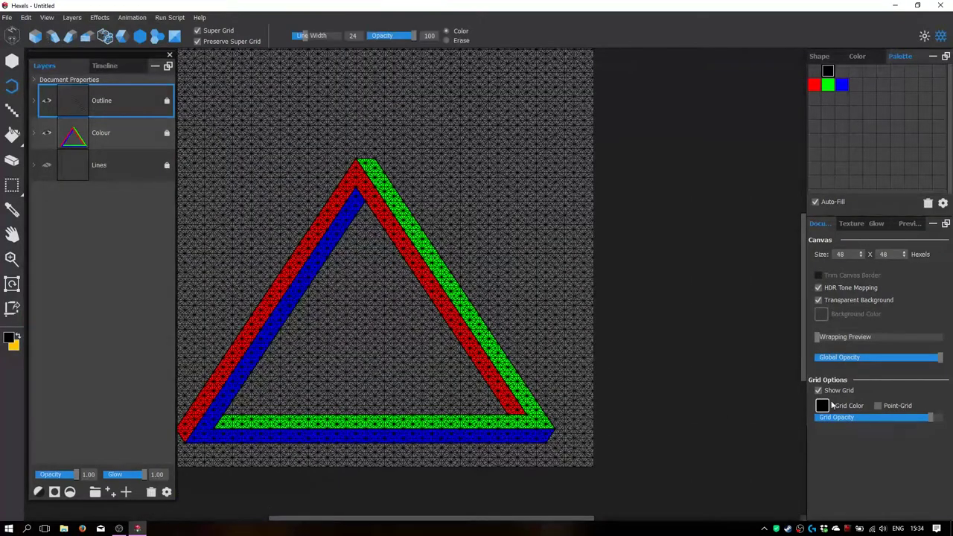
click(819, 391)
key(space)
drag(340, 351, 446, 298)
scroll(423, 259, up, 1)
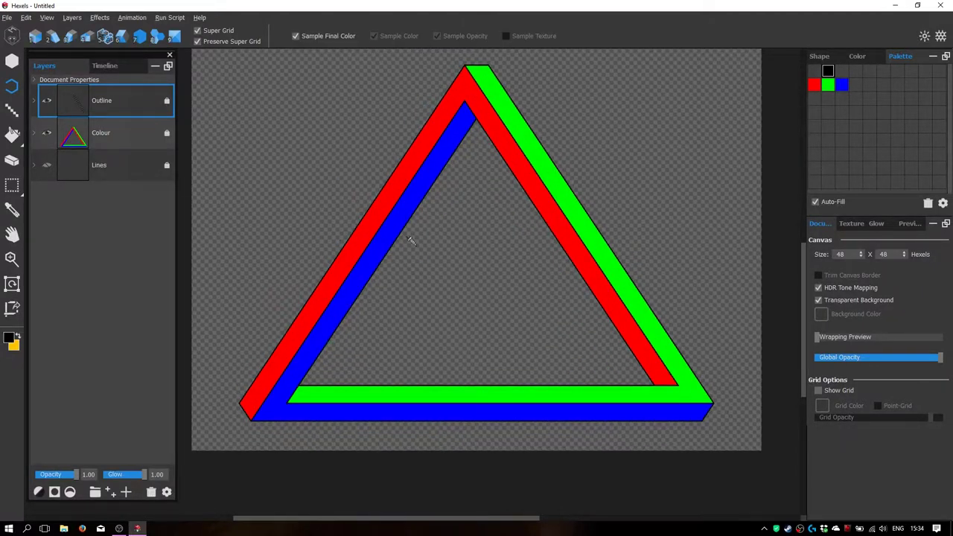
key(alt)
- Make the Colour layer active and compare the artwork with the Outline layer hidden and shown again
click(47, 101)
click(47, 100)
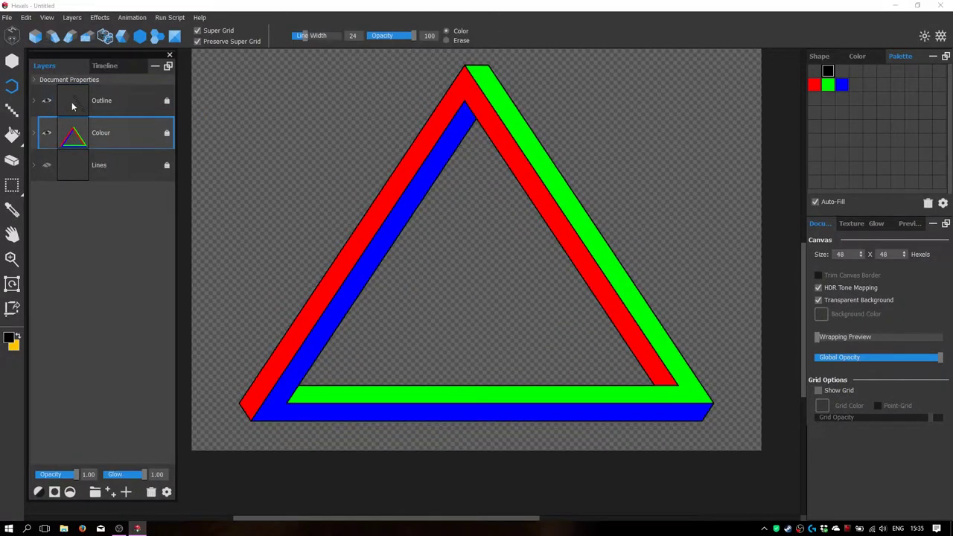
click(46, 101)
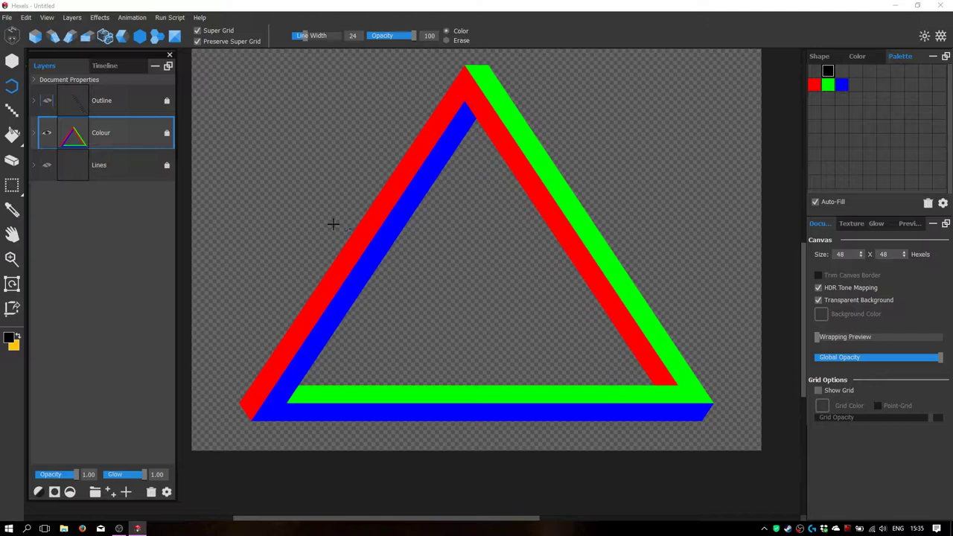
click(46, 101)
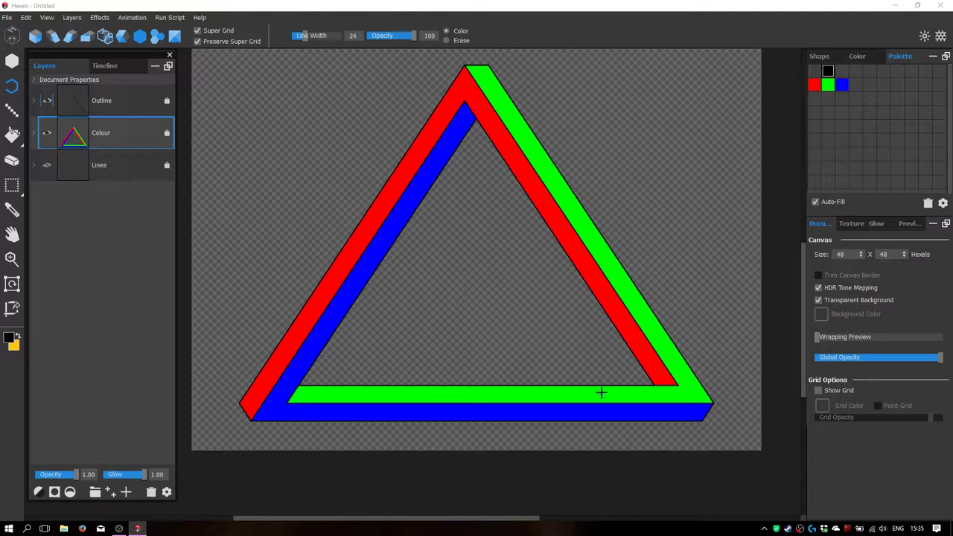
- Add a palette swatch four cells below the pure blue and set its color to the near-black blue 000014
click(841, 85)
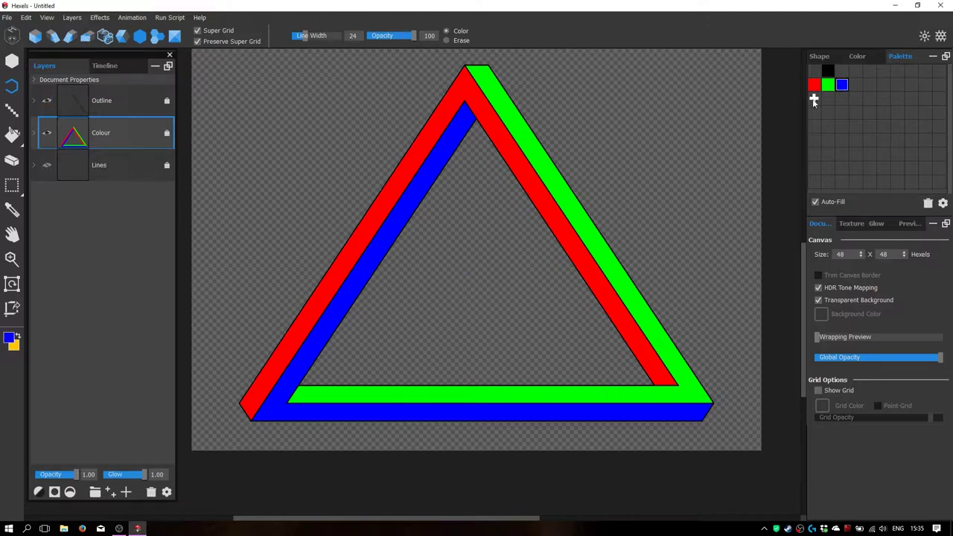
click(841, 140)
double_click(841, 140)
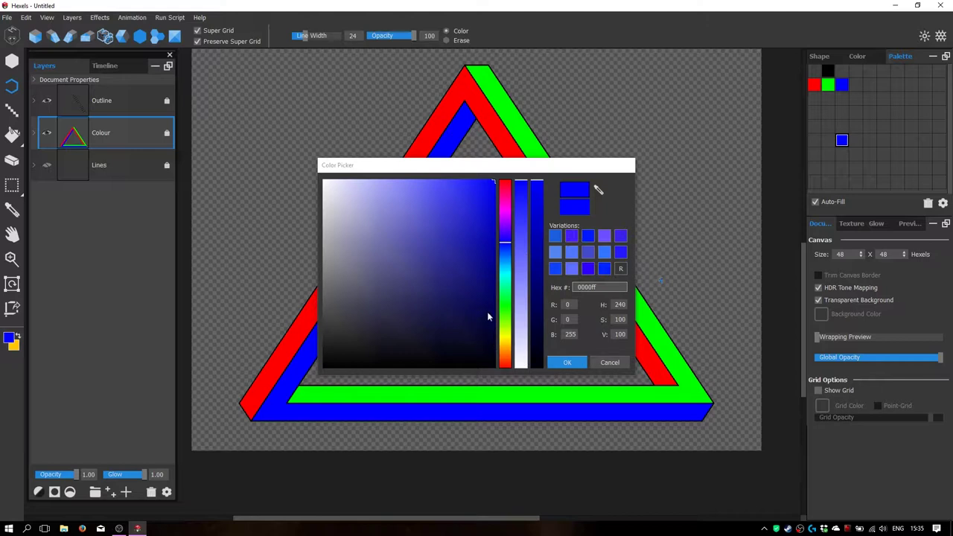
drag(488, 338, 497, 356)
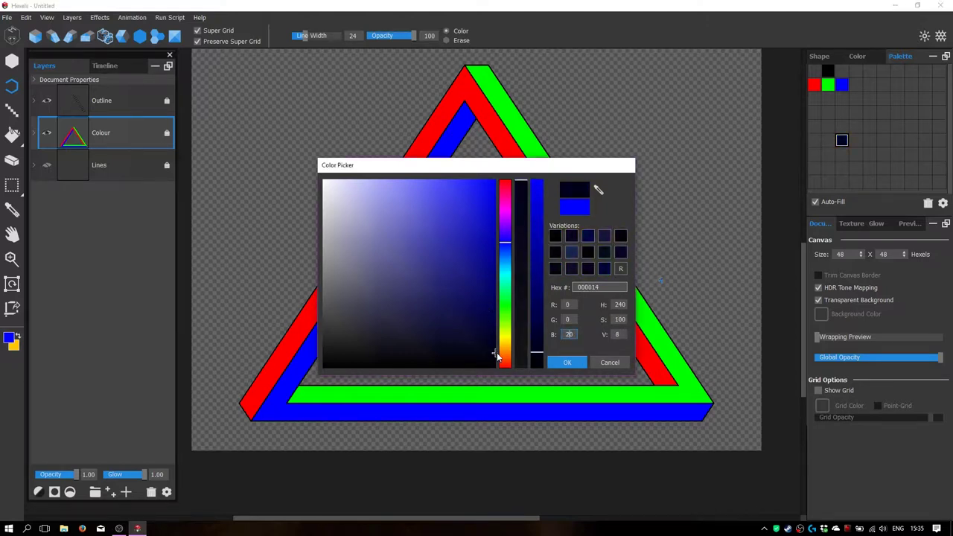
click(573, 362)
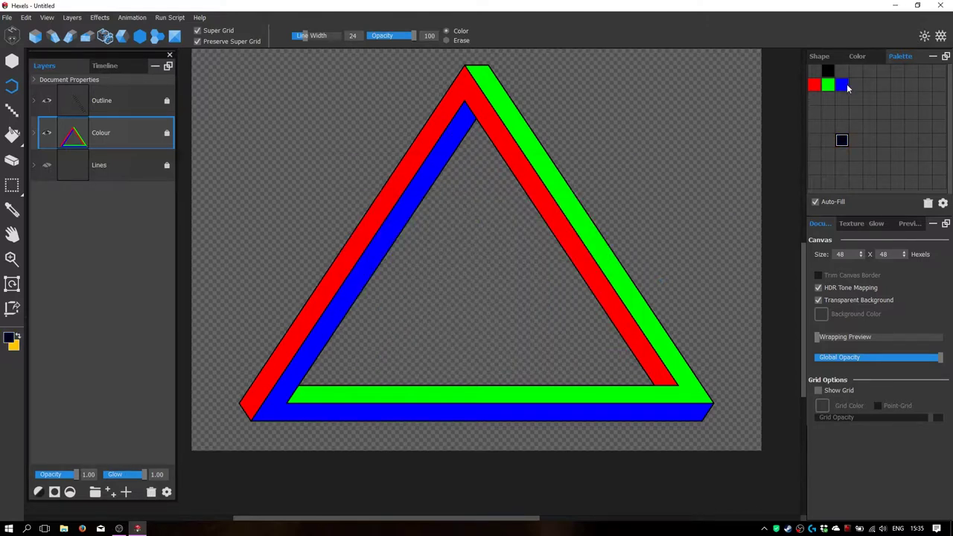
- Fill the palette cells between the pure blue and near-black swatches with a gradient and sample each of its shades
drag(844, 86, 842, 140)
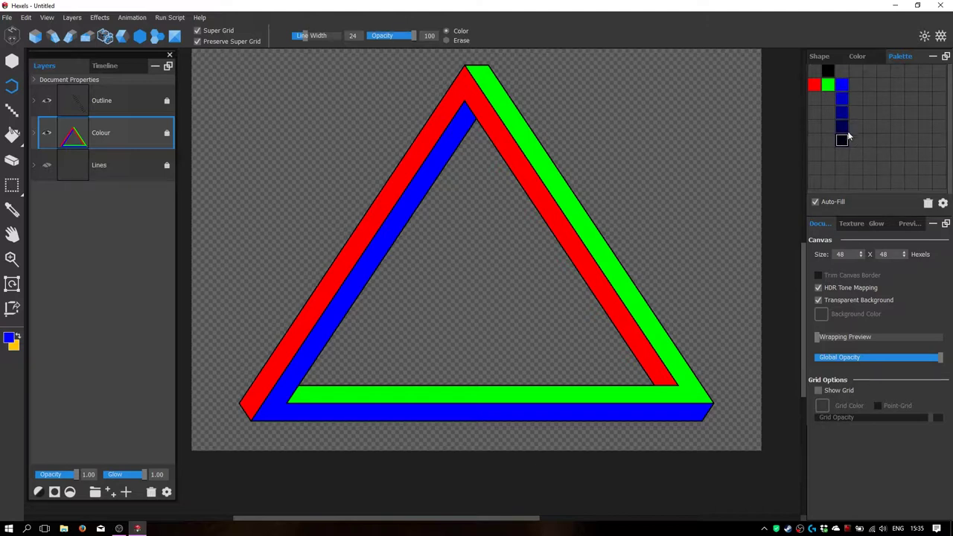
click(846, 86)
click(845, 99)
click(845, 113)
click(845, 126)
- Build a longer blue gradient one column over by moving its end swatches farther apart, and select its second-darkest shade
drag(844, 90, 855, 85)
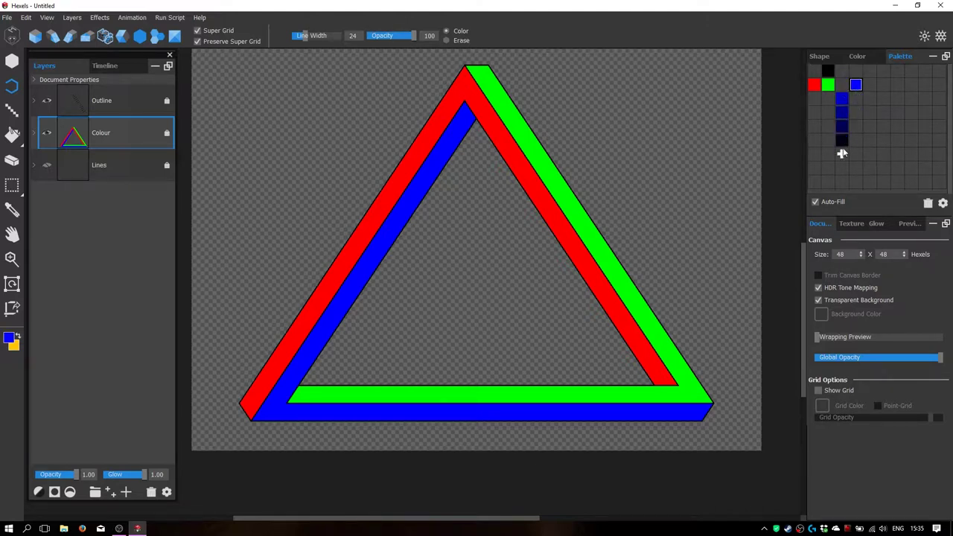
drag(856, 184, 855, 183)
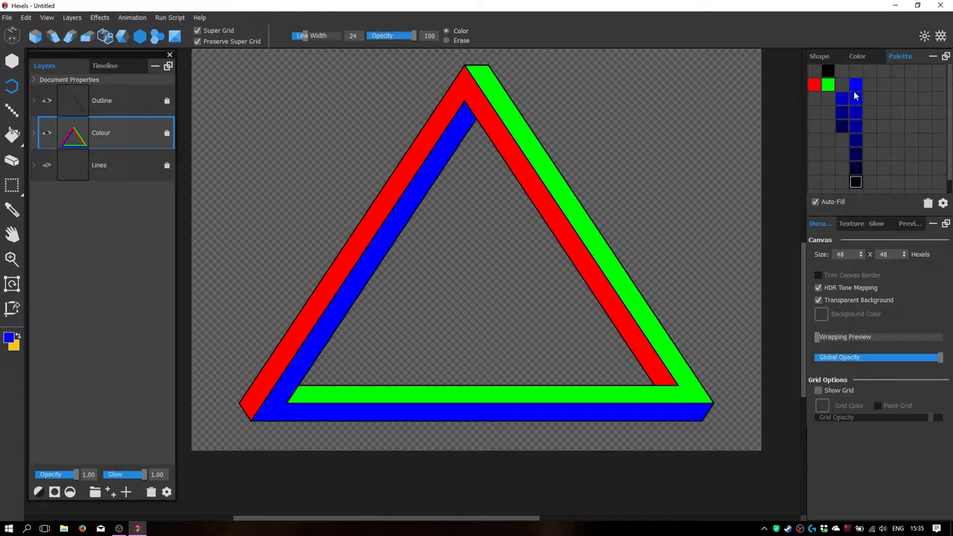
click(855, 170)
- Switch to the noise fill tool and hide the Outline layer, keeping the Colour layer active
click(17, 137)
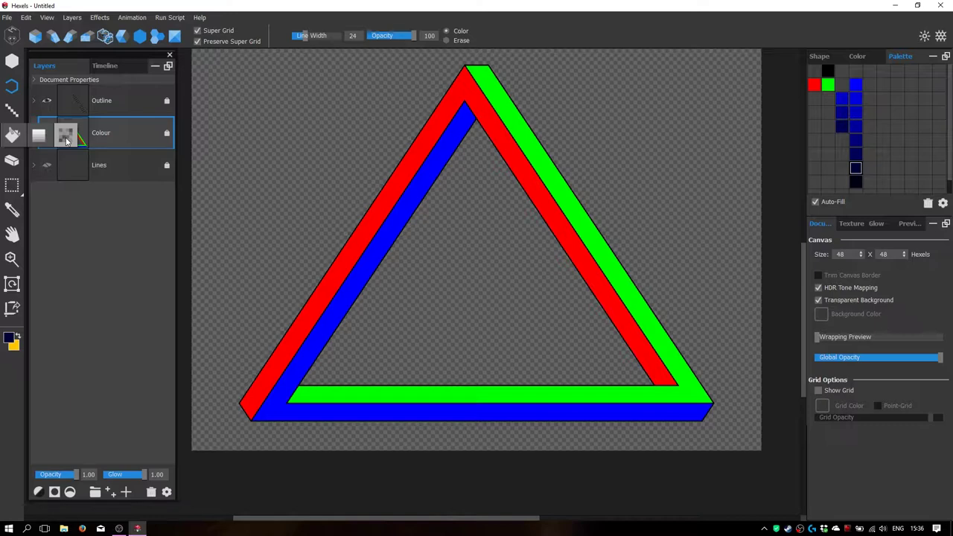
click(65, 140)
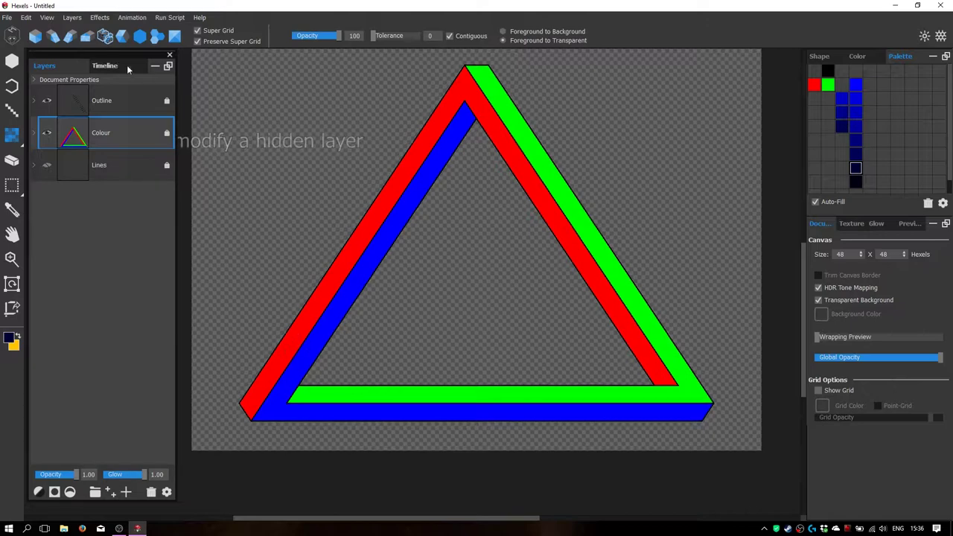
drag(130, 65, 88, 71)
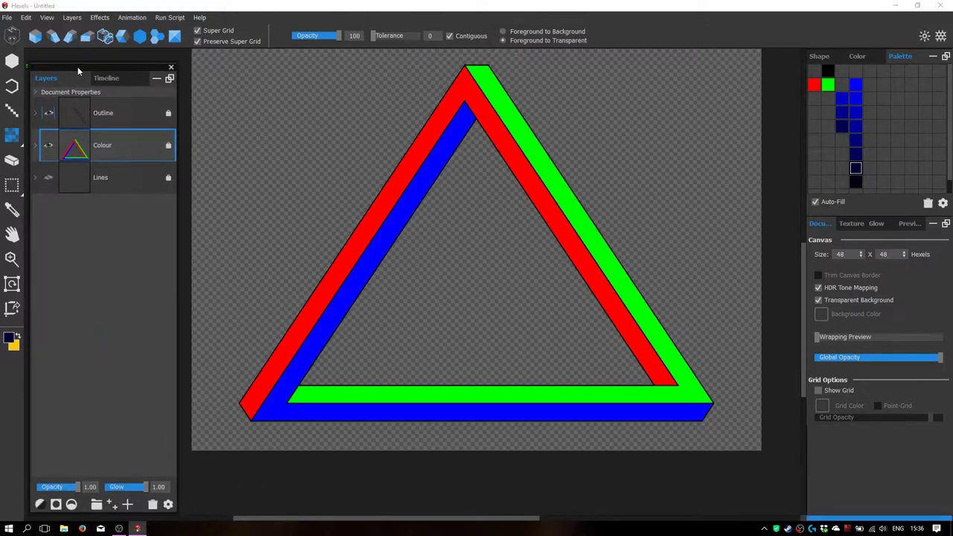
click(49, 113)
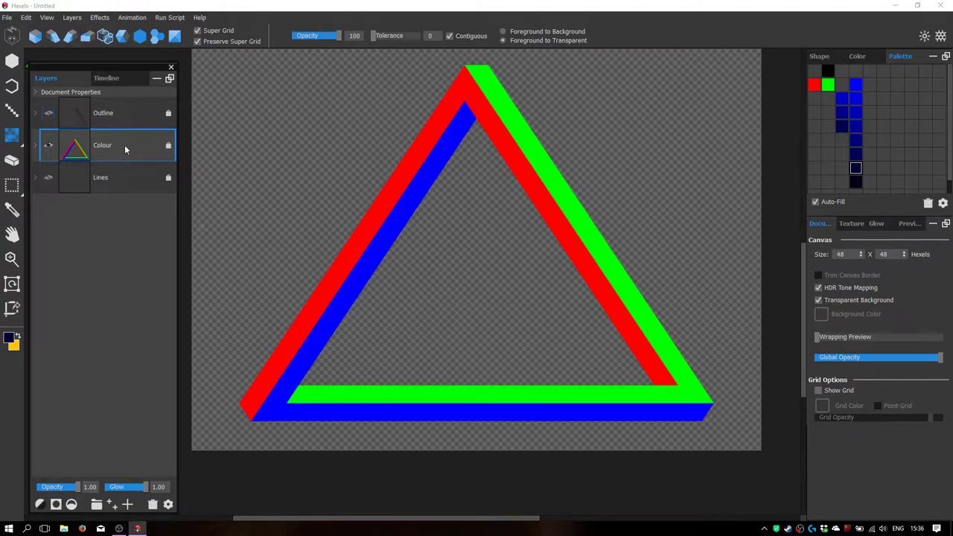
- Fill the blue arm with dark-blue noise, undoing the first fill and reapplying it to vary the texture
click(260, 415)
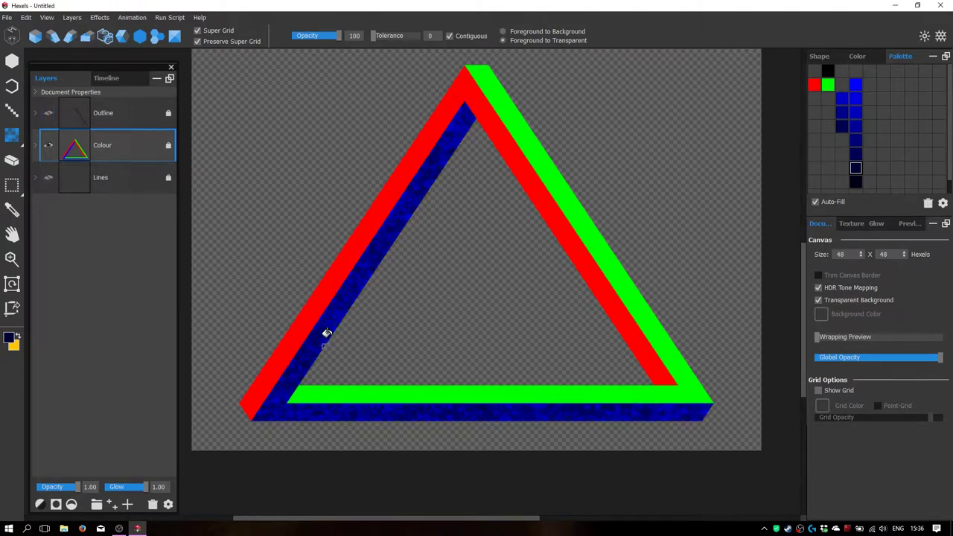
key(ctrl+z)
click(285, 396)
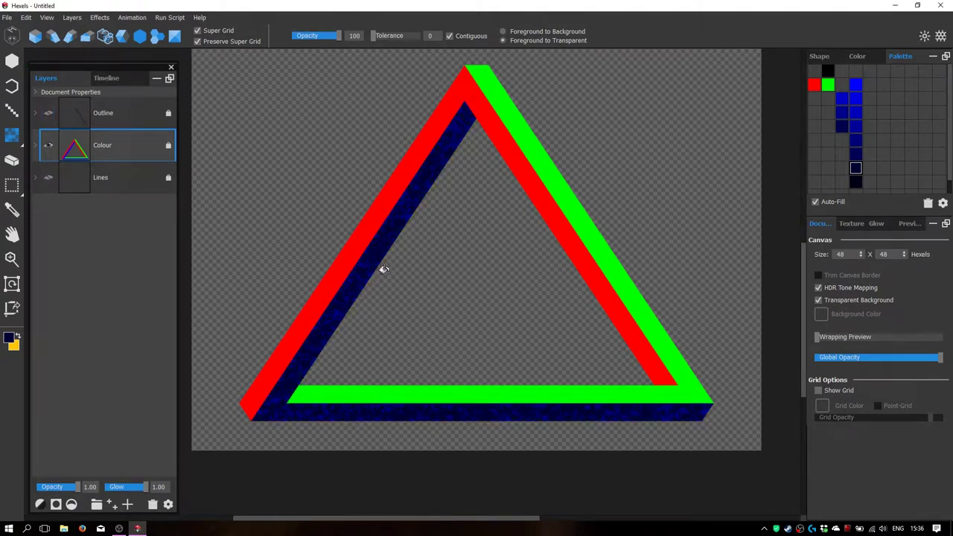
click(333, 320)
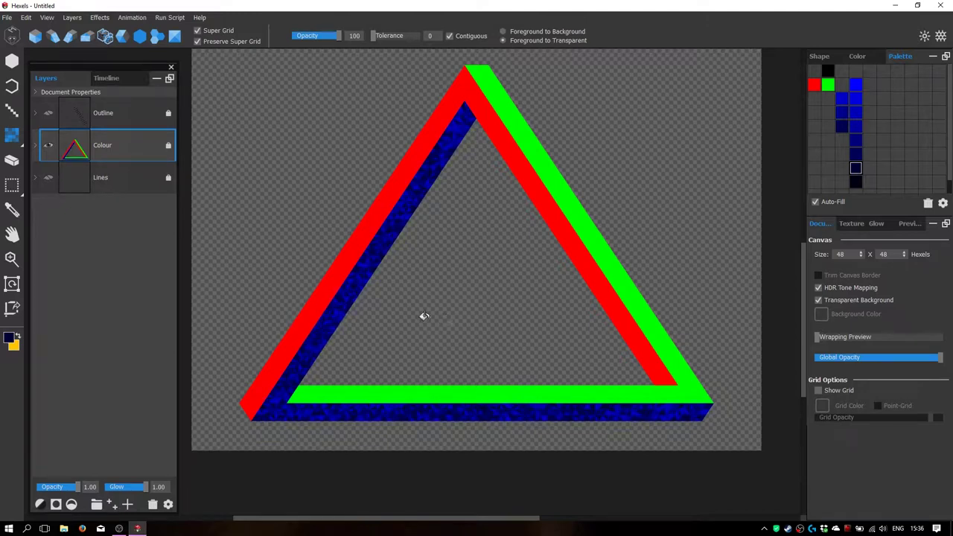
- Undo the noise fill on the blue arm and set up a linear gradient fill from pure blue to near-black
key(ctrl+z)
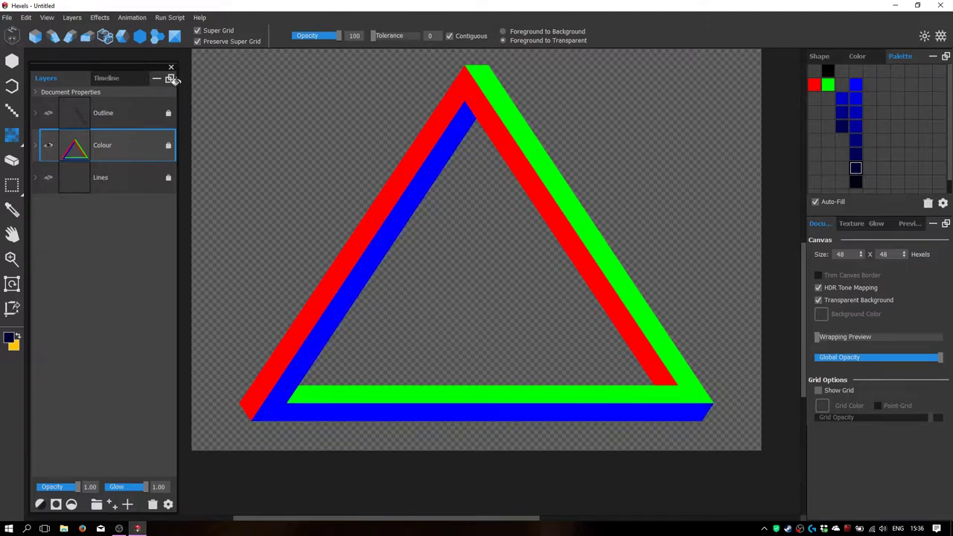
click(12, 136)
click(39, 140)
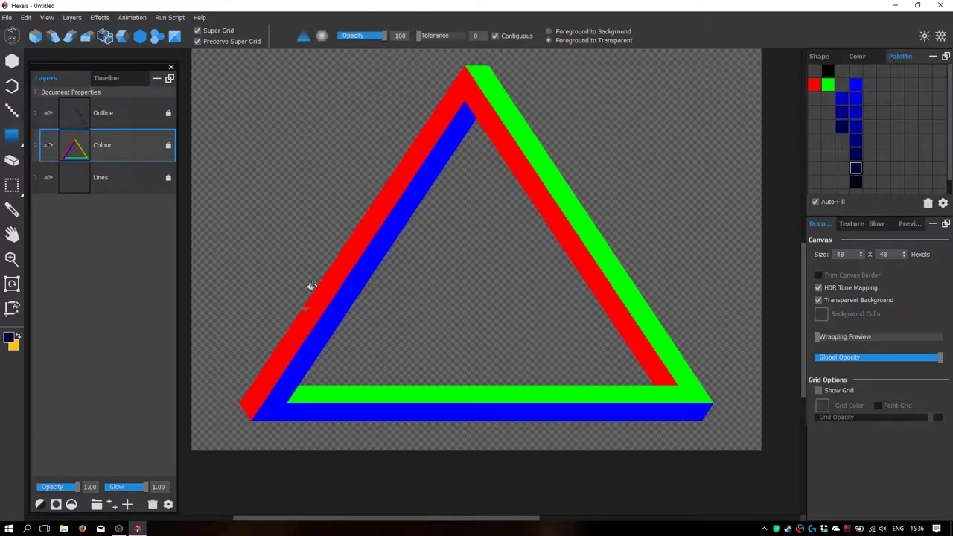
click(322, 39)
click(303, 37)
click(19, 336)
click(855, 85)
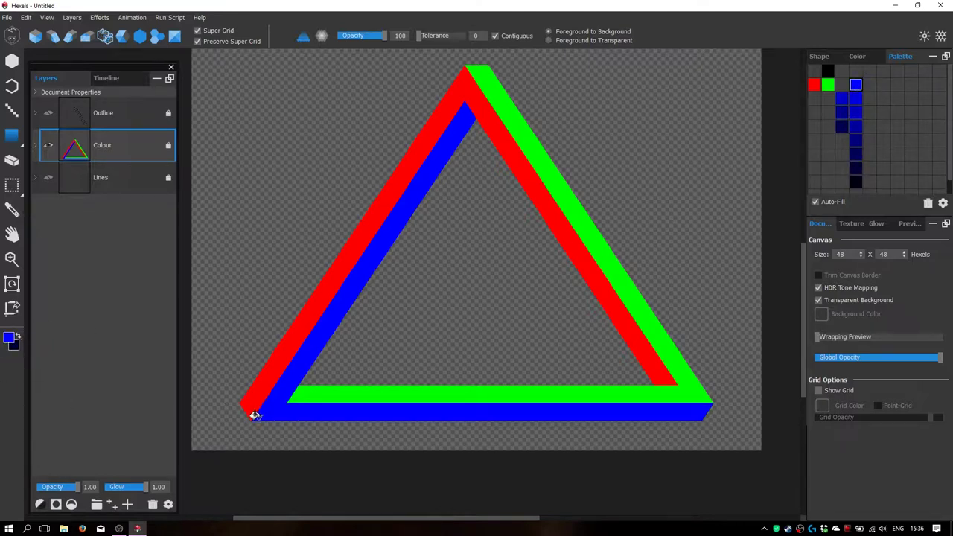
- Try a linear gradient on the blue arm, running from pure blue at the lower-left corner to near-black towards the apex
drag(252, 415, 270, 409)
drag(253, 418, 524, 109)
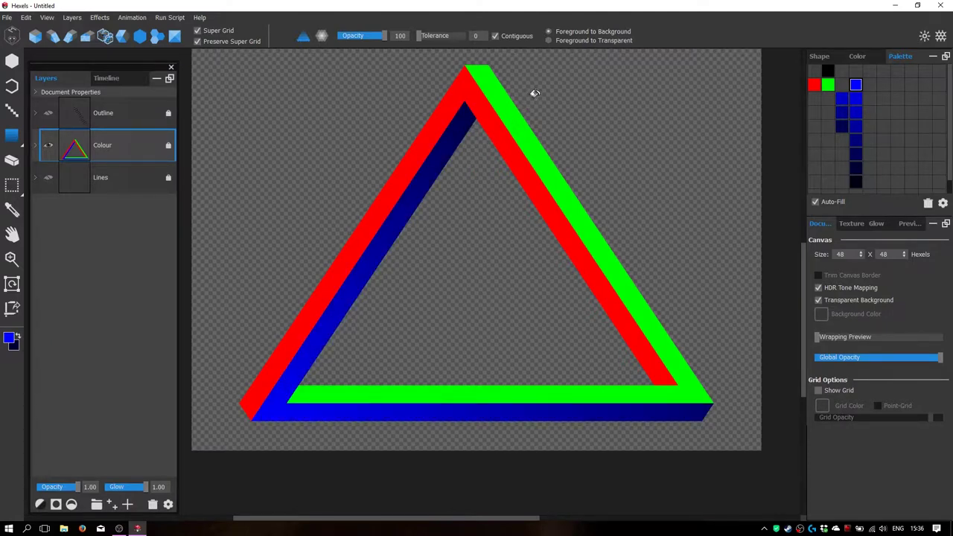
drag(415, 213, 510, 189)
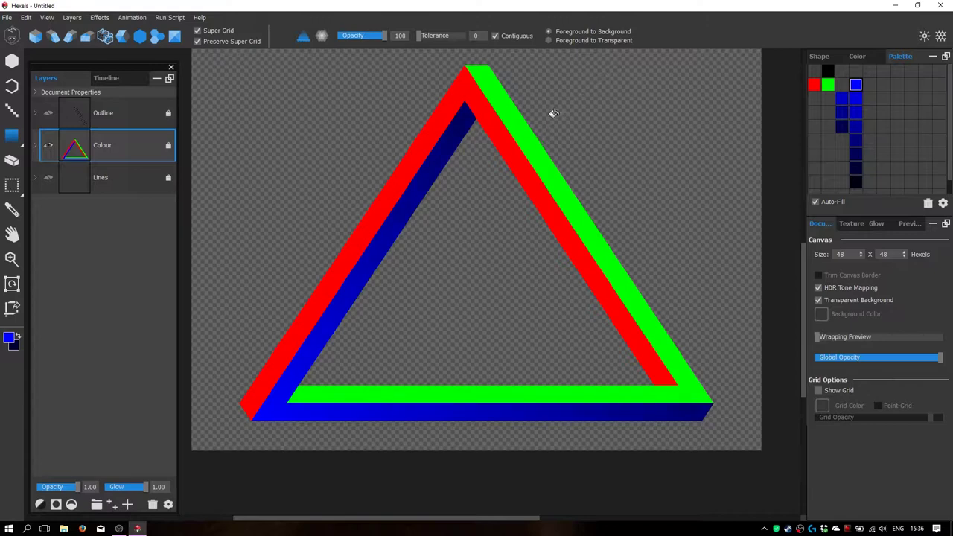
- Undo the gradient on the blue arm and make the Outline layer visible
click(48, 113)
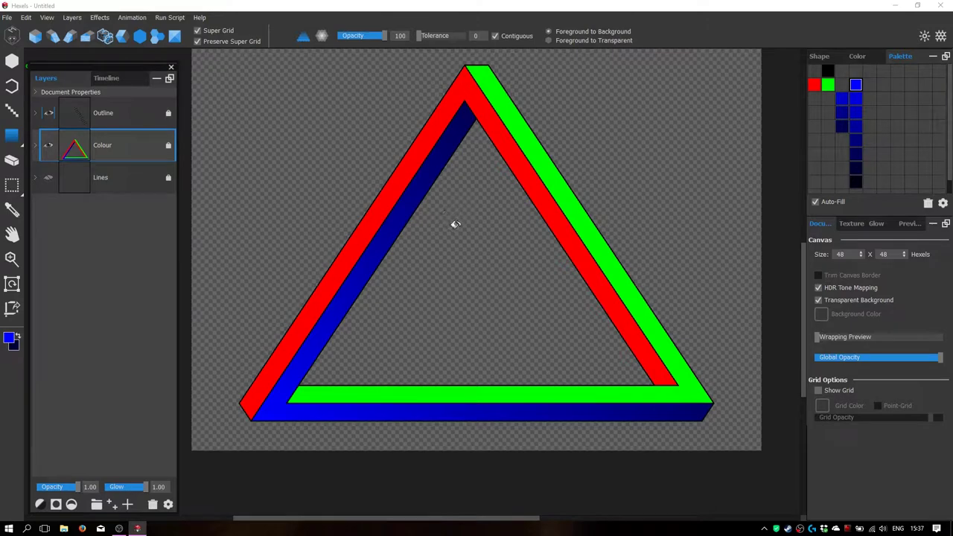
key(ctrl+z)
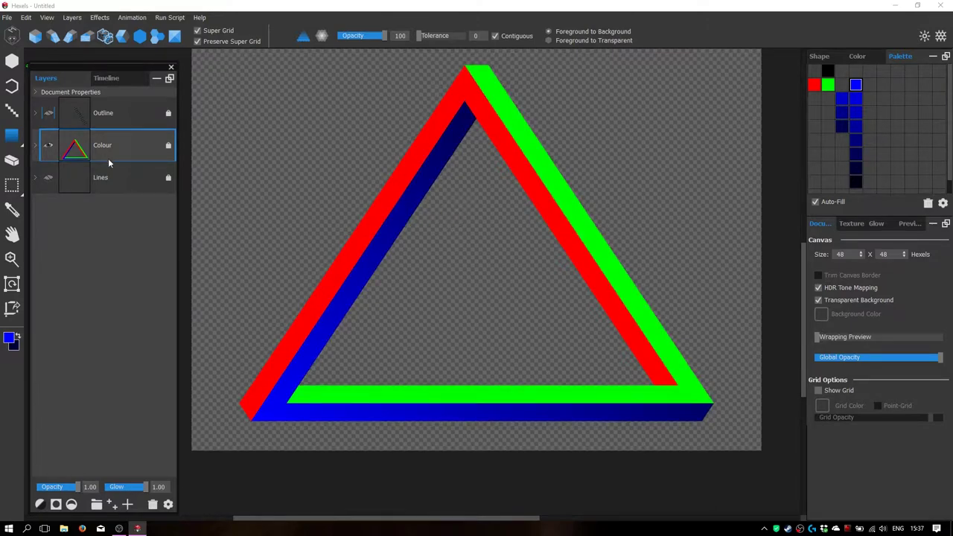
click(48, 112)
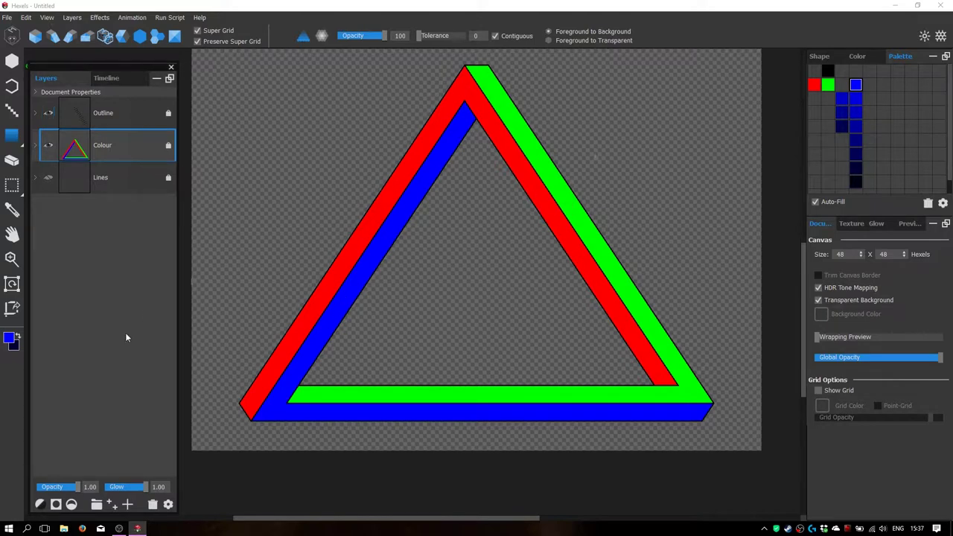
- Add a new layer, move it above the Outline layer and rename it Cube
click(127, 504)
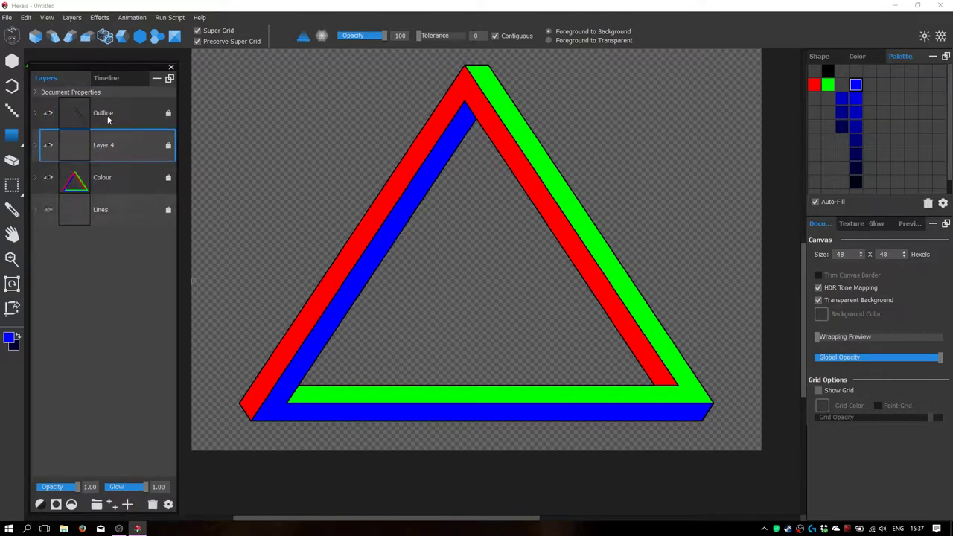
drag(111, 152, 115, 108)
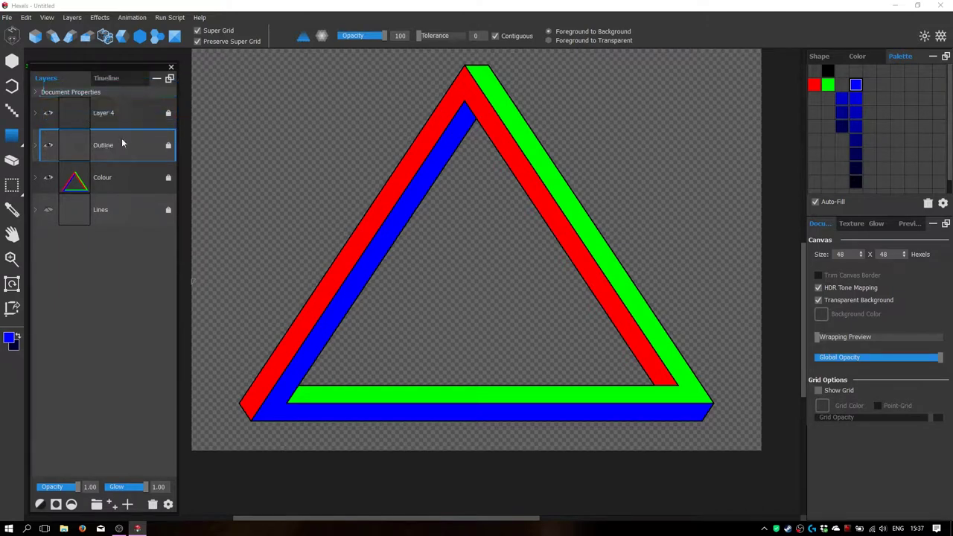
click(85, 116)
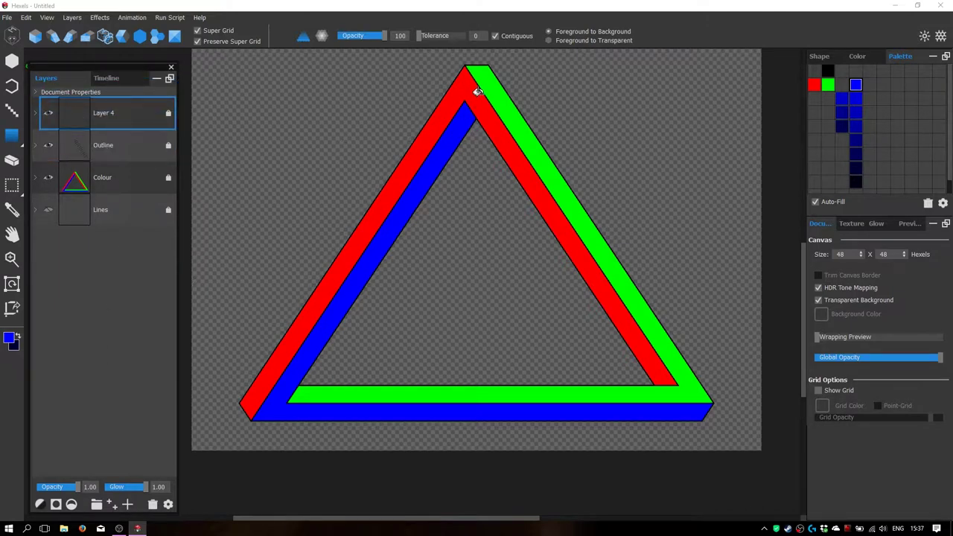
double_click(105, 112)
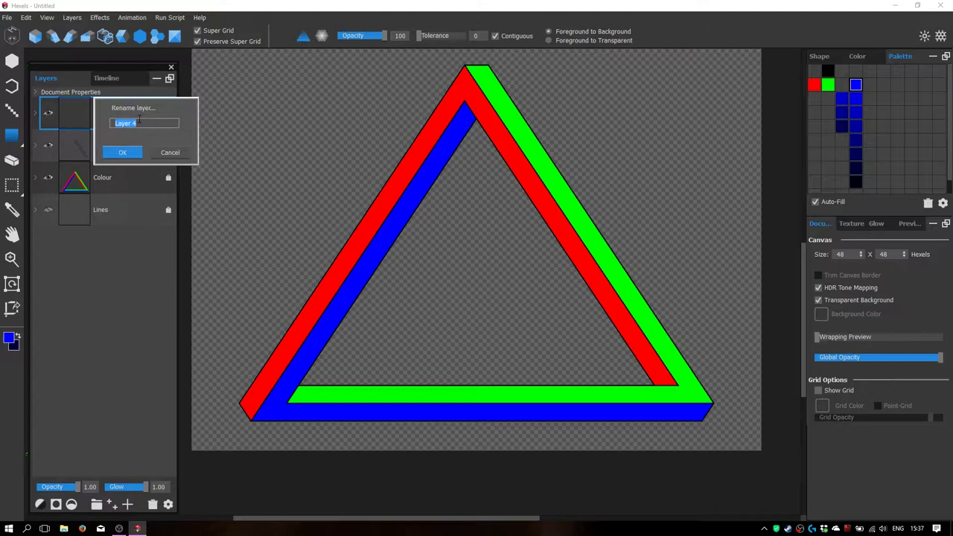
text(Cube)
key(Return)
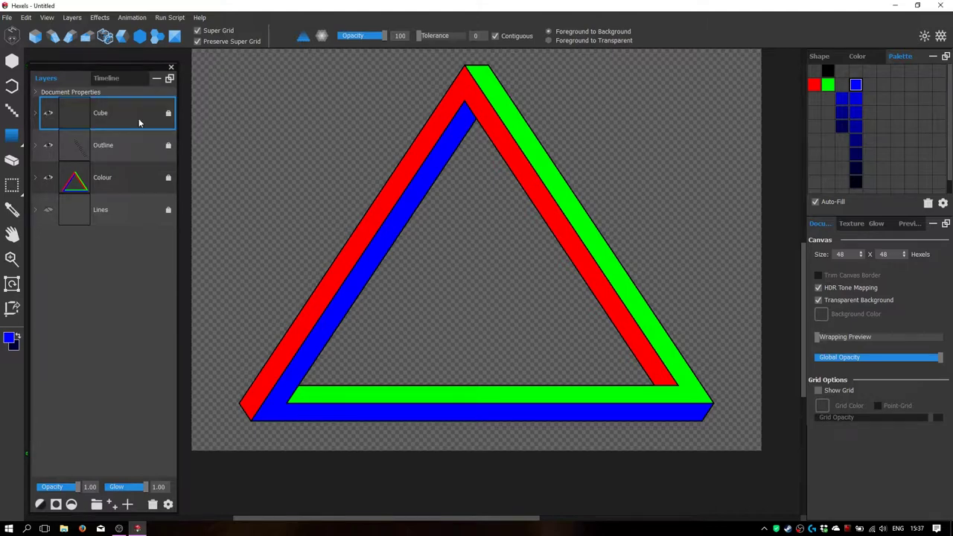
- Add a yellow swatch (fffa00) to the palette as the drawing colour for the cube at the triangle's apex
key(alt)
scroll(477, 64, up, 5)
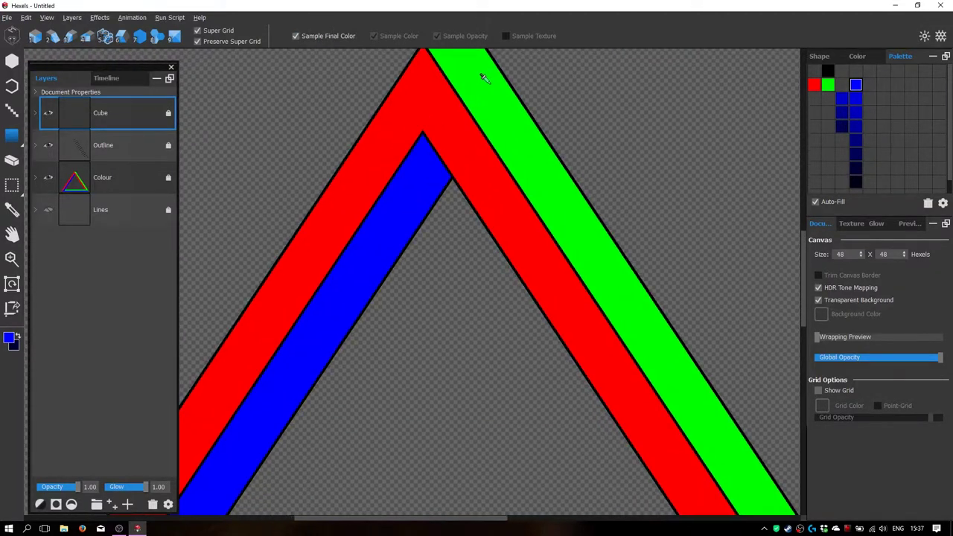
drag(474, 121, 513, 238)
key(alt)
scroll(482, 244, up, 1)
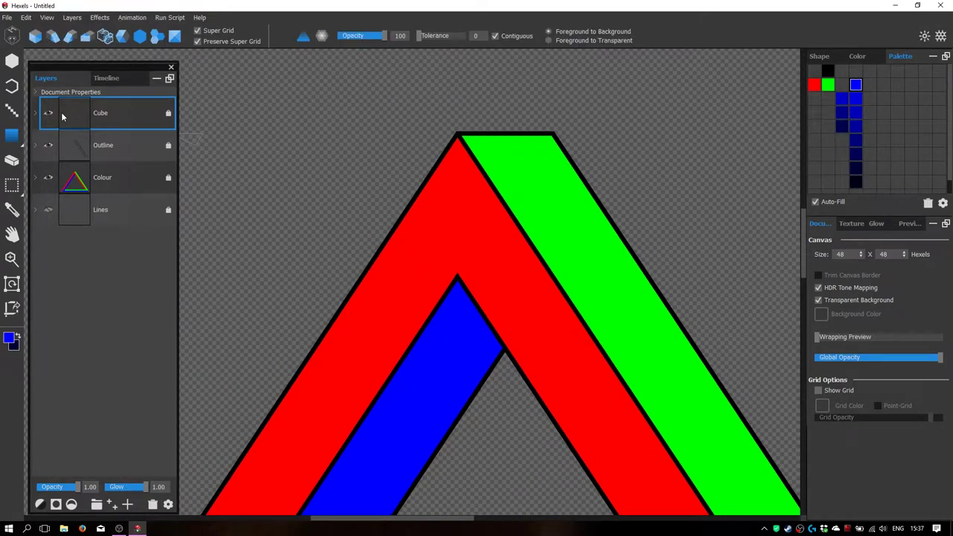
double_click(842, 72)
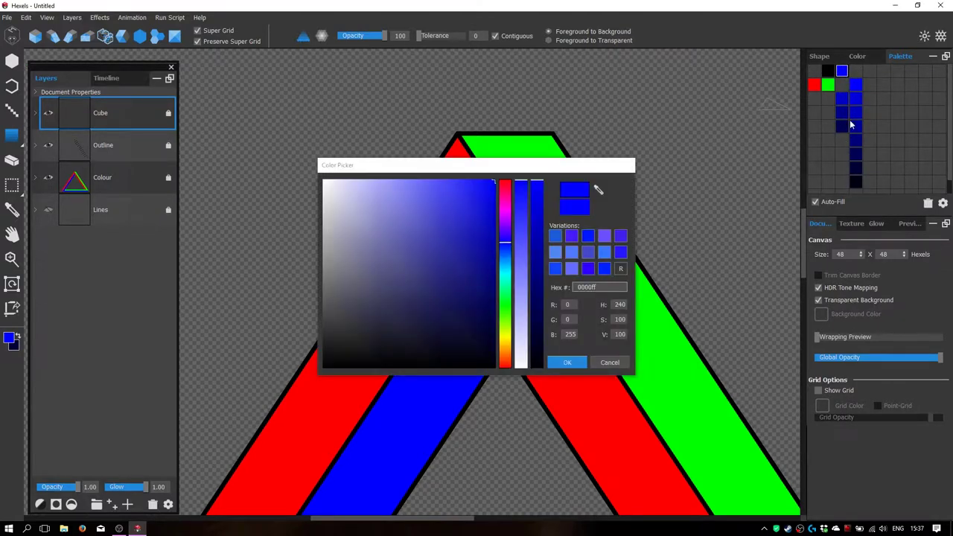
click(506, 343)
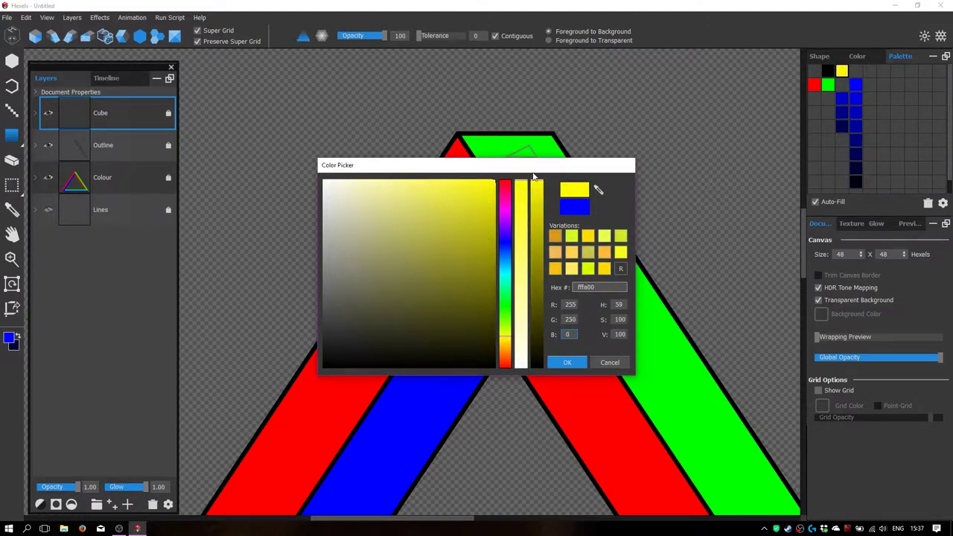
click(566, 363)
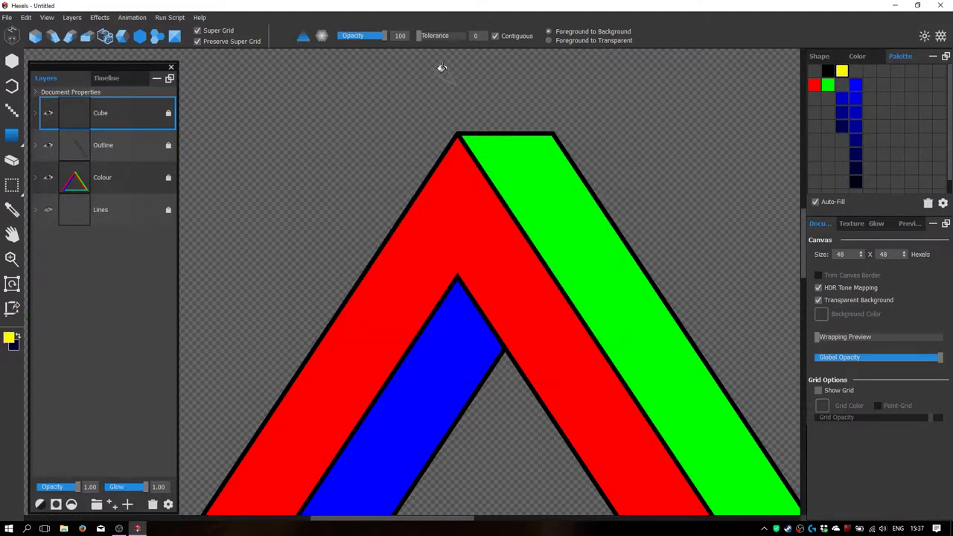
- Draw the edges of a three-faced cube in yellow over the triangle's apex with the outline tool at line width 24
click(11, 87)
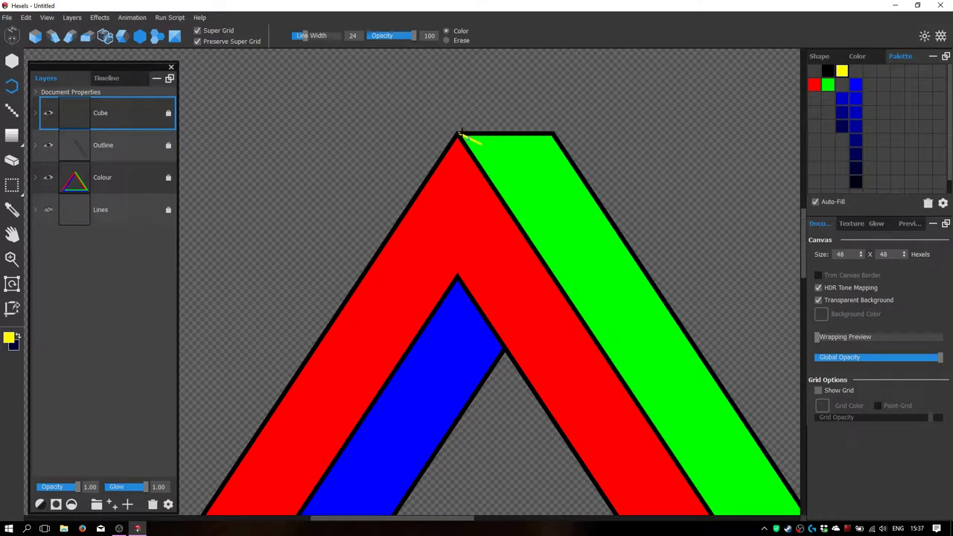
mouse_move(472, 131)
mouse_down()
mouse_move(412, 190)
mouse_move(426, 177)
mouse_up()
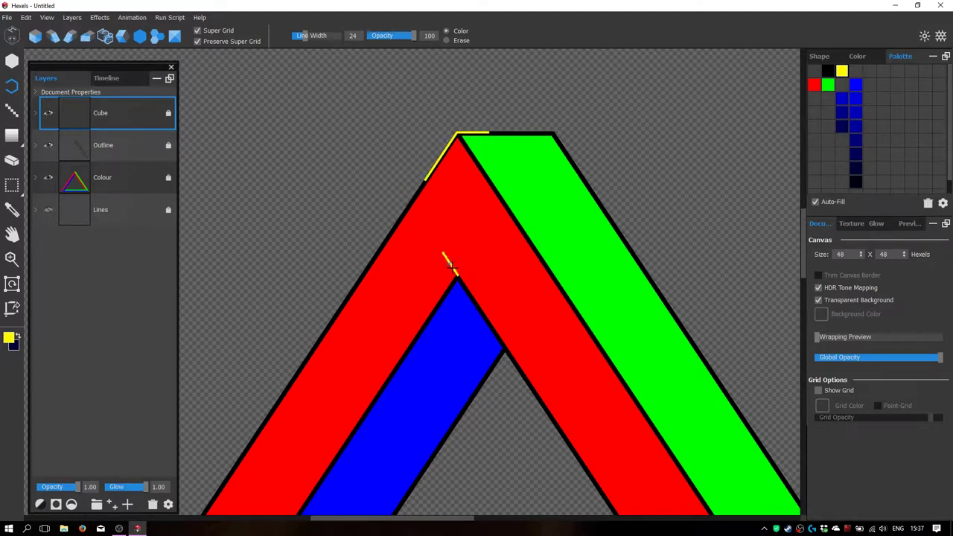
mouse_move(454, 274)
mouse_down()
mouse_move(393, 213)
mouse_move(414, 195)
mouse_up()
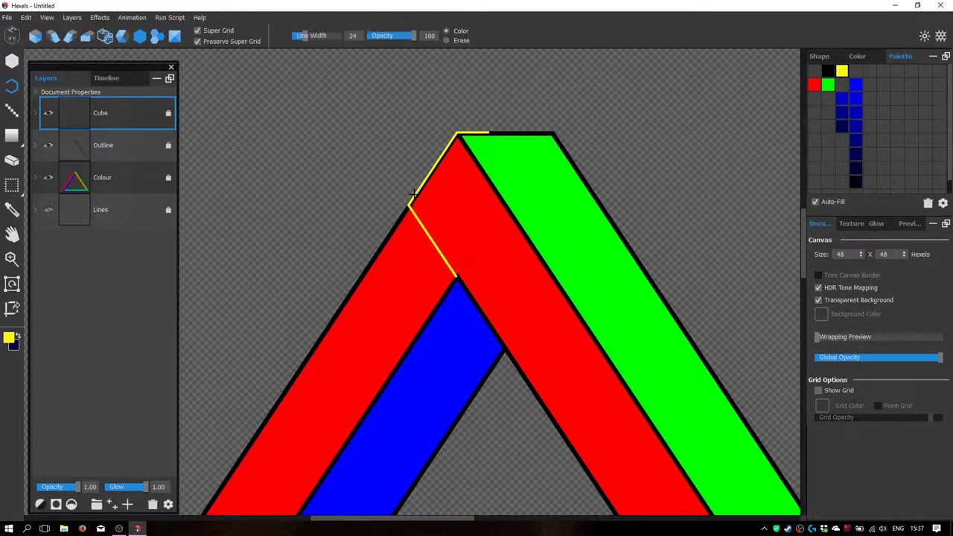
mouse_move(452, 272)
mouse_down()
mouse_move(481, 253)
mouse_move(502, 208)
mouse_move(570, 206)
mouse_move(595, 192)
mouse_move(553, 117)
mouse_move(530, 121)
mouse_move(547, 128)
mouse_move(544, 137)
mouse_move(550, 131)
mouse_move(531, 125)
mouse_move(539, 131)
mouse_move(479, 133)
mouse_up()
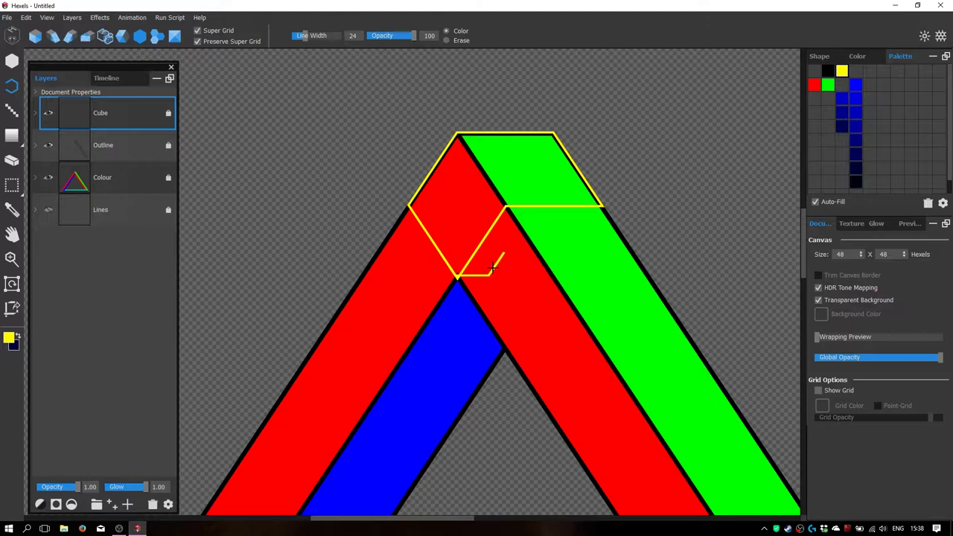
mouse_move(493, 267)
mouse_down()
mouse_move(459, 276)
mouse_move(484, 271)
mouse_move(485, 261)
mouse_move(485, 276)
mouse_move(475, 276)
mouse_move(537, 281)
mouse_move(475, 277)
mouse_move(550, 277)
mouse_move(576, 265)
mouse_move(570, 258)
mouse_move(585, 261)
mouse_move(578, 279)
mouse_move(568, 263)
mouse_move(555, 265)
mouse_move(599, 207)
mouse_up()
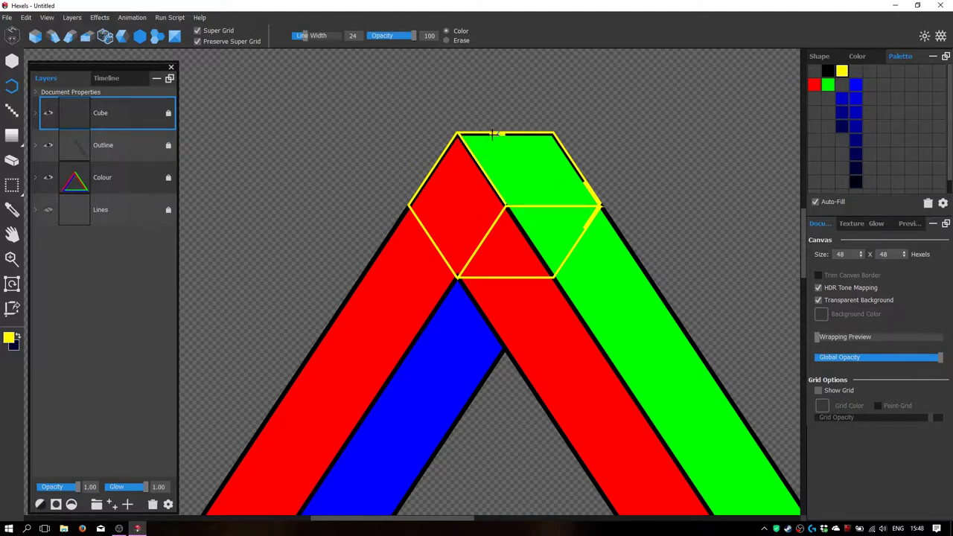
- Move the pure blue swatch beside the green one in the palette and hide the Colour layer
click(47, 179)
click(47, 179)
drag(859, 89, 843, 86)
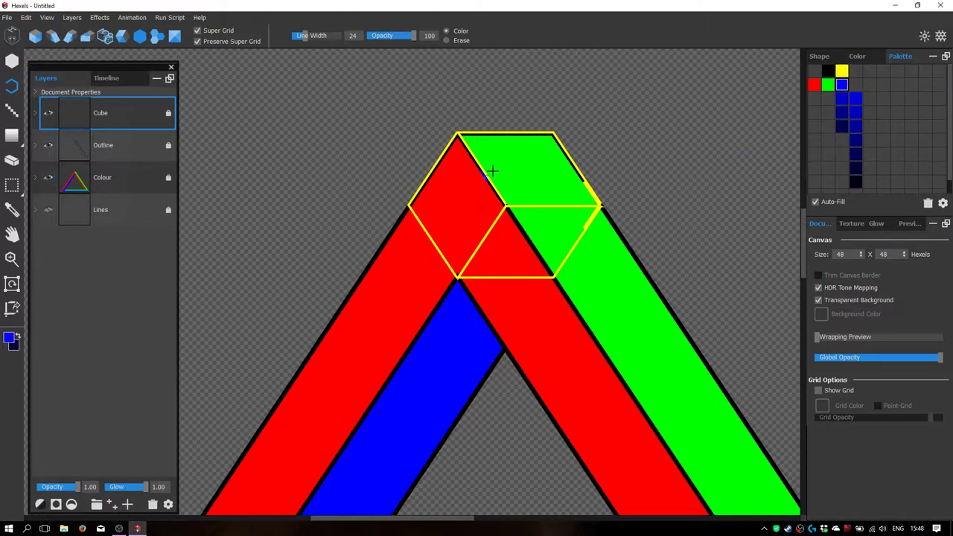
click(48, 177)
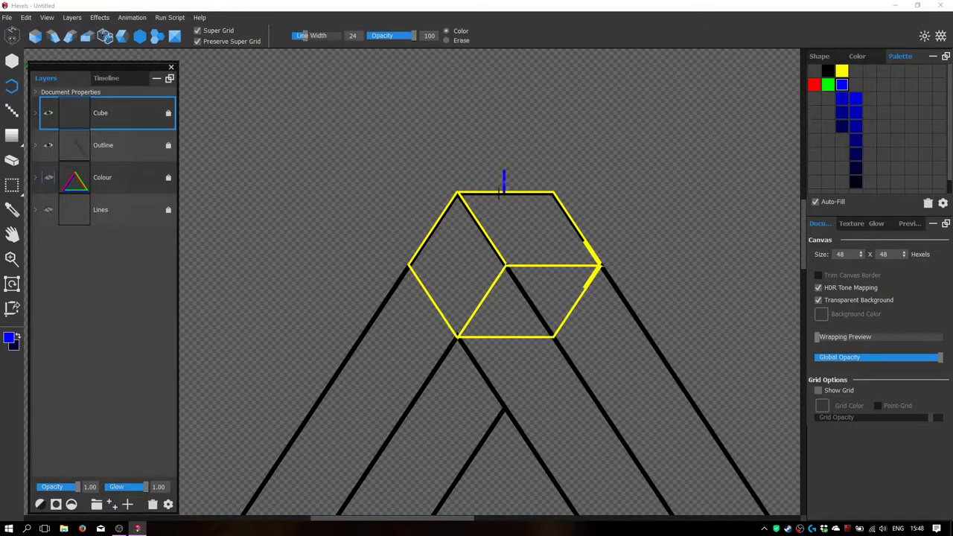
- Paint the cube's upper-right face green, its left face red and its lower-right face blue on the Cube layer
scroll(519, 211, up, 4)
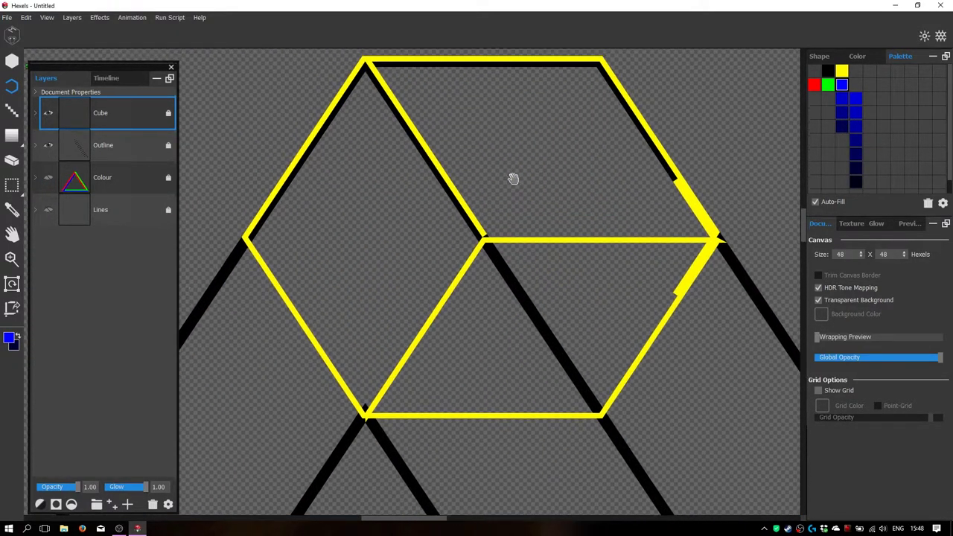
drag(519, 204, 527, 187)
click(827, 84)
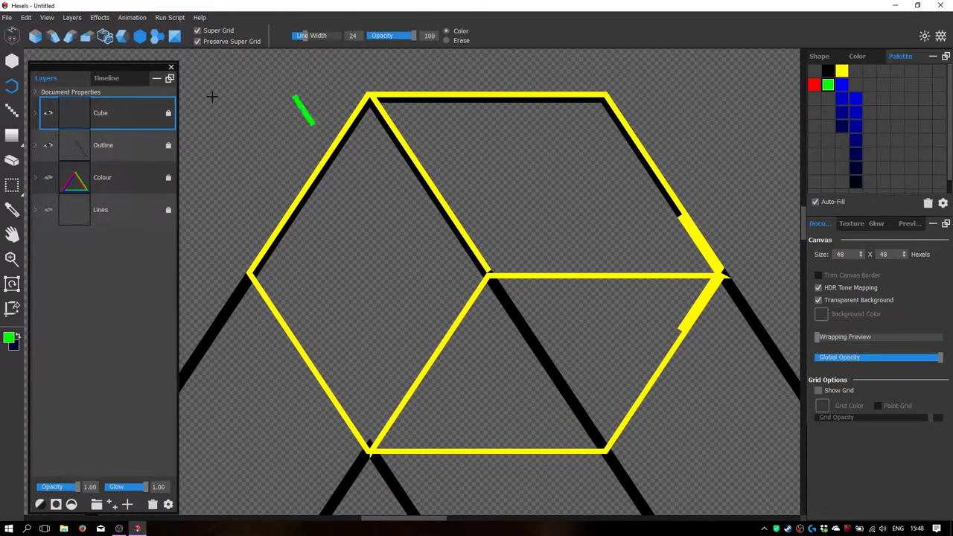
key(b)
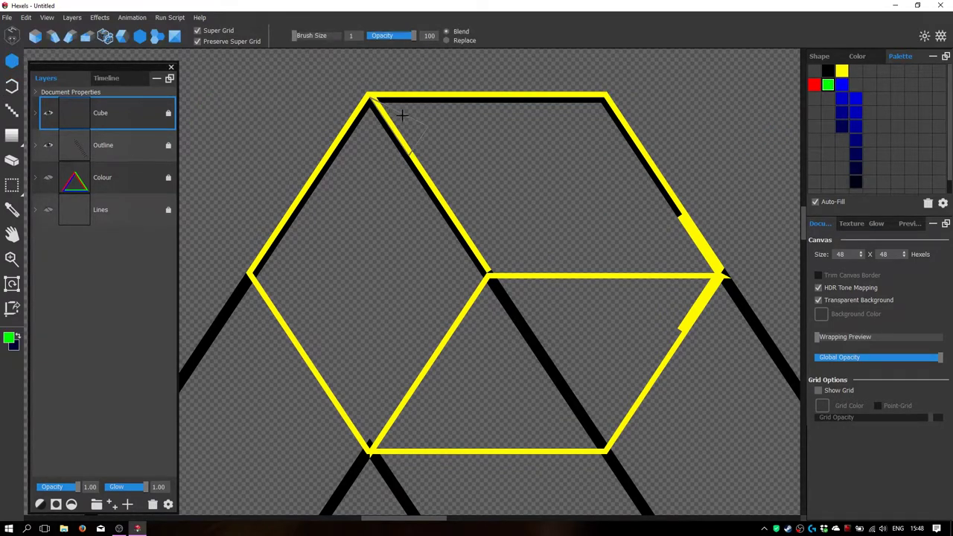
mouse_move(402, 116)
mouse_down()
mouse_move(468, 215)
mouse_move(513, 251)
mouse_move(686, 260)
mouse_move(677, 229)
mouse_move(604, 124)
mouse_move(578, 114)
mouse_move(409, 113)
mouse_move(506, 156)
mouse_move(532, 215)
mouse_move(564, 153)
mouse_move(588, 178)
mouse_move(624, 171)
mouse_up()
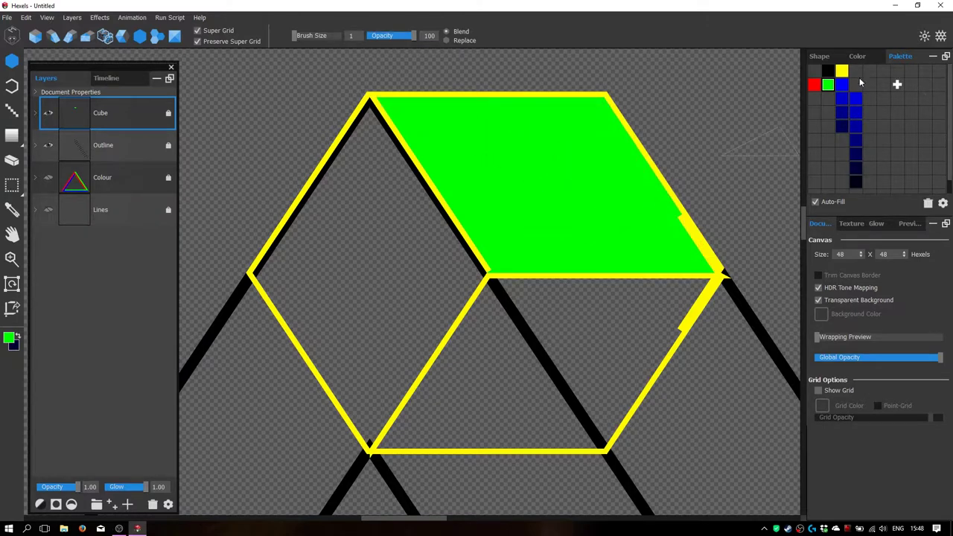
click(814, 84)
mouse_move(363, 128)
mouse_down()
mouse_move(274, 269)
mouse_move(374, 413)
mouse_move(466, 263)
mouse_move(403, 164)
mouse_move(368, 134)
mouse_move(371, 215)
mouse_move(333, 272)
mouse_move(397, 305)
mouse_move(320, 297)
mouse_move(331, 328)
mouse_up()
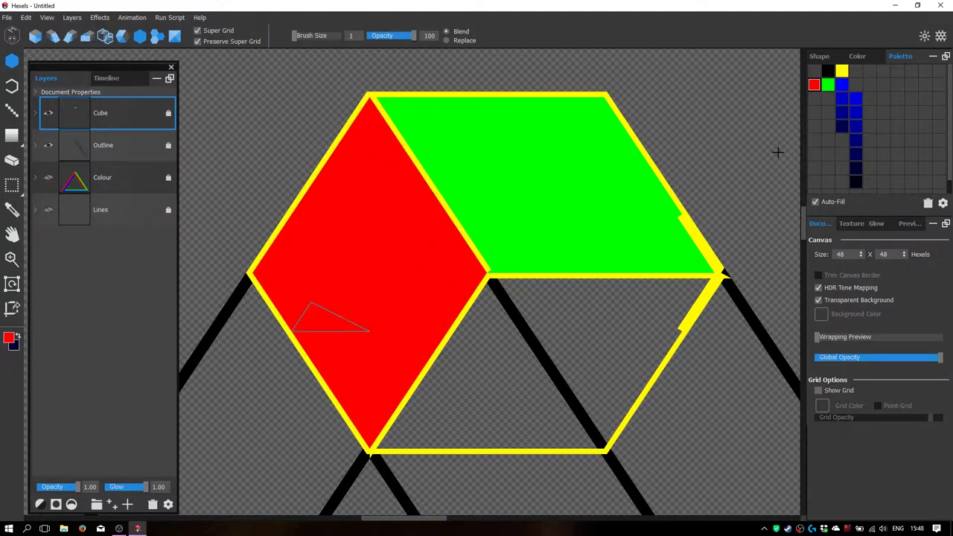
click(841, 84)
mouse_move(521, 306)
mouse_down()
mouse_move(400, 408)
mouse_move(398, 427)
mouse_move(560, 440)
mouse_move(588, 430)
mouse_move(698, 281)
mouse_move(532, 296)
mouse_move(484, 330)
mouse_move(502, 366)
mouse_move(597, 322)
mouse_move(531, 401)
mouse_move(608, 353)
mouse_move(537, 379)
mouse_up()
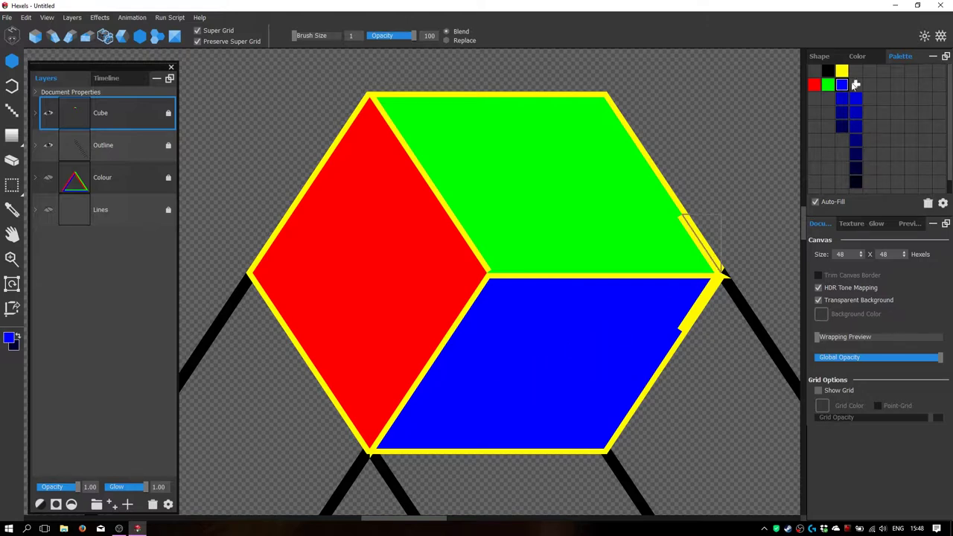
- Hide the Outline layer and trace the cube's outer edges in black with the outline tool at line width 24
click(829, 70)
click(49, 145)
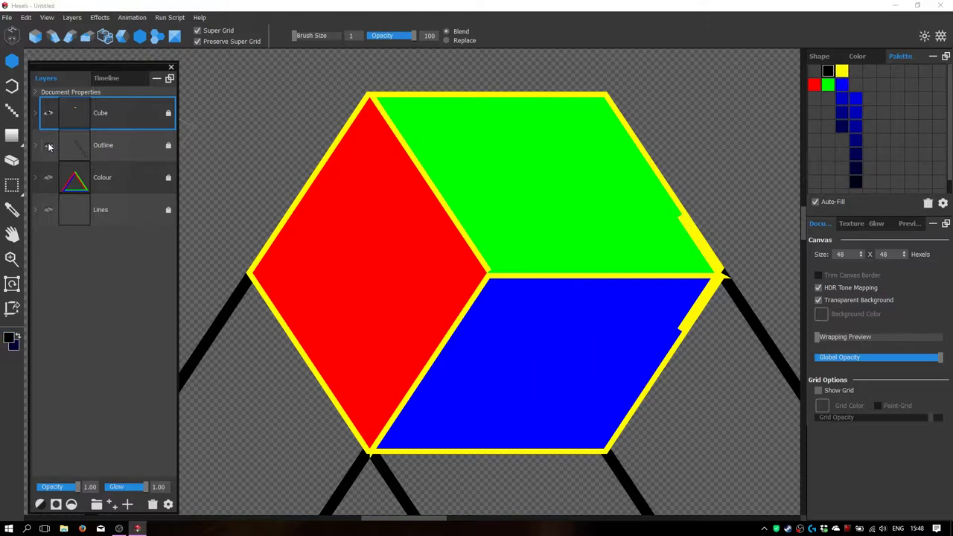
click(12, 85)
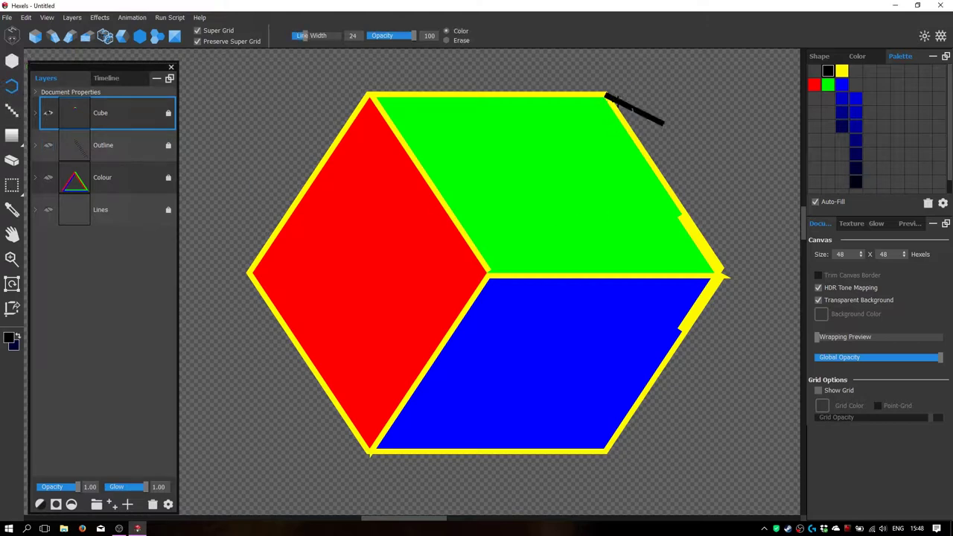
mouse_move(628, 117)
mouse_down()
mouse_move(697, 231)
mouse_move(714, 298)
mouse_move(707, 306)
mouse_up()
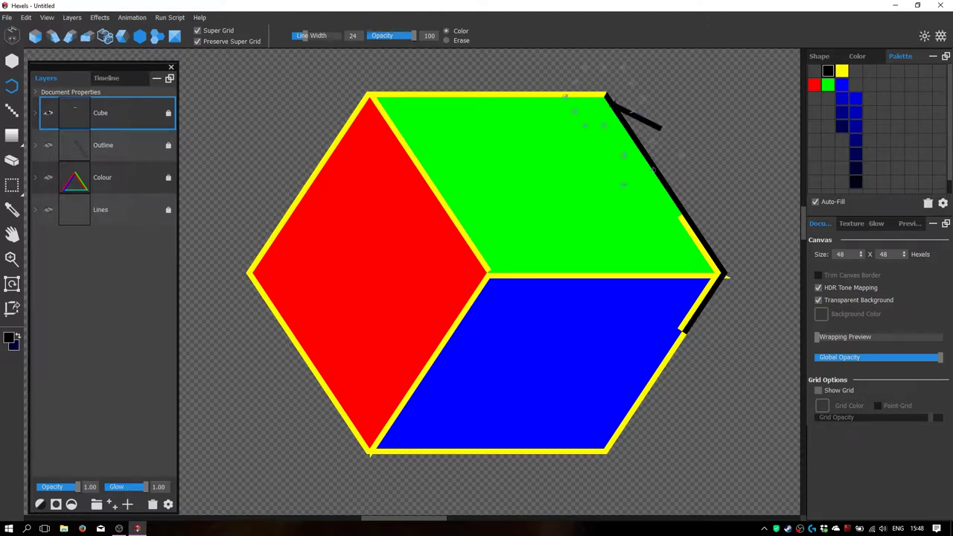
drag(661, 128, 618, 438)
drag(617, 435, 682, 335)
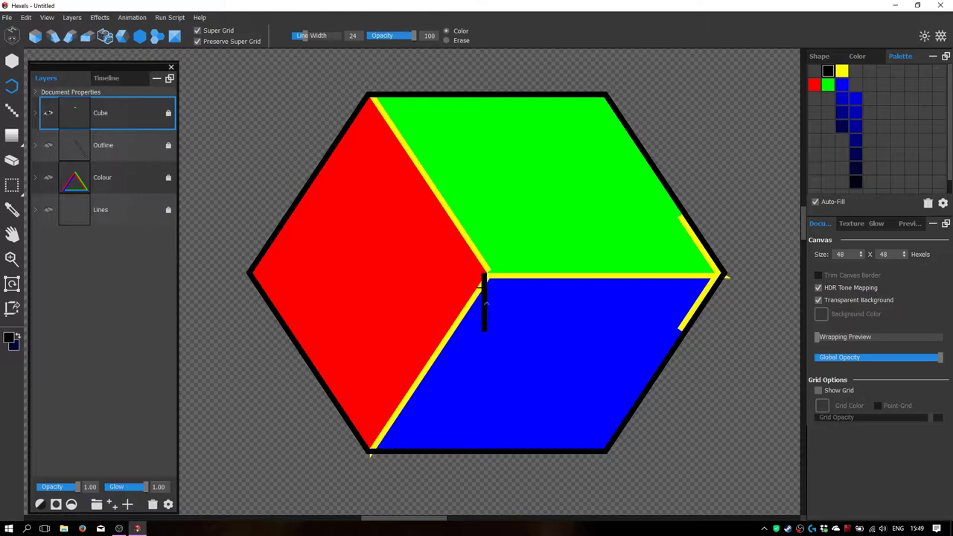
- Trace the cube's inner edges in black and thicken the red and blue faces' outlines, undoing the stray line at the cube's centre
mouse_move(471, 302)
mouse_down()
mouse_move(402, 432)
mouse_move(417, 436)
mouse_move(402, 439)
mouse_move(642, 388)
mouse_move(711, 277)
mouse_move(544, 300)
mouse_move(484, 283)
mouse_up()
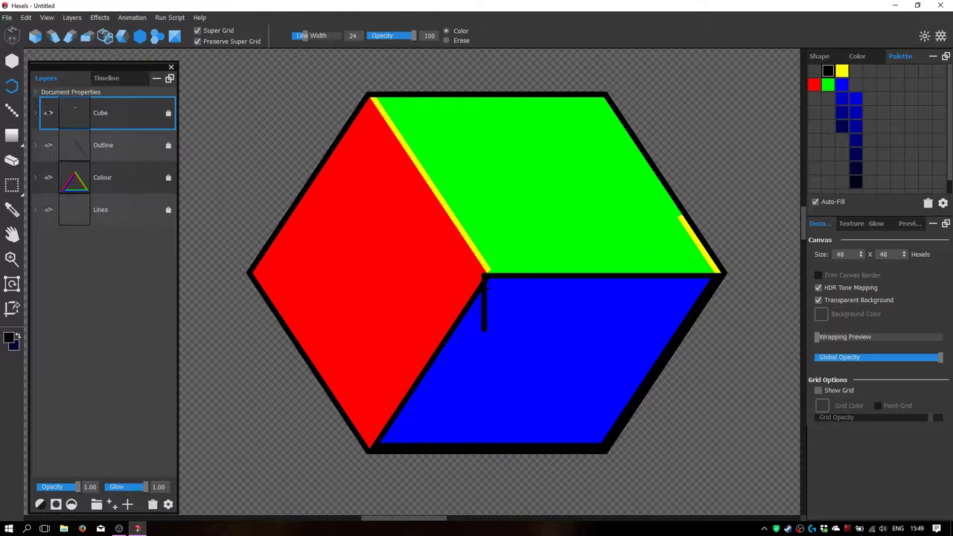
key(ctrl+z)
key(ctrl+y)
key(ctrl+z)
key(ctrl+y)
key(ctrl+z)
mouse_move(372, 98)
mouse_down()
mouse_move(372, 153)
mouse_move(352, 125)
mouse_move(263, 286)
mouse_move(384, 412)
mouse_move(380, 422)
mouse_move(451, 313)
mouse_move(456, 262)
mouse_move(470, 254)
mouse_move(410, 124)
mouse_move(368, 101)
mouse_up()
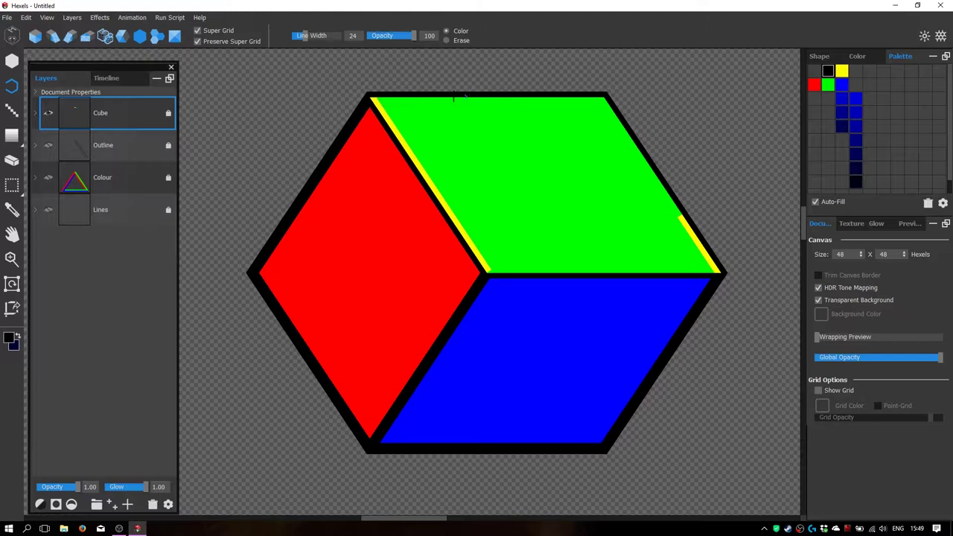
- Outline the green face in thick black over the remaining yellow and remove the stray lines across it
mouse_move(468, 98)
mouse_down()
mouse_move(426, 123)
mouse_move(429, 154)
mouse_move(503, 259)
mouse_up()
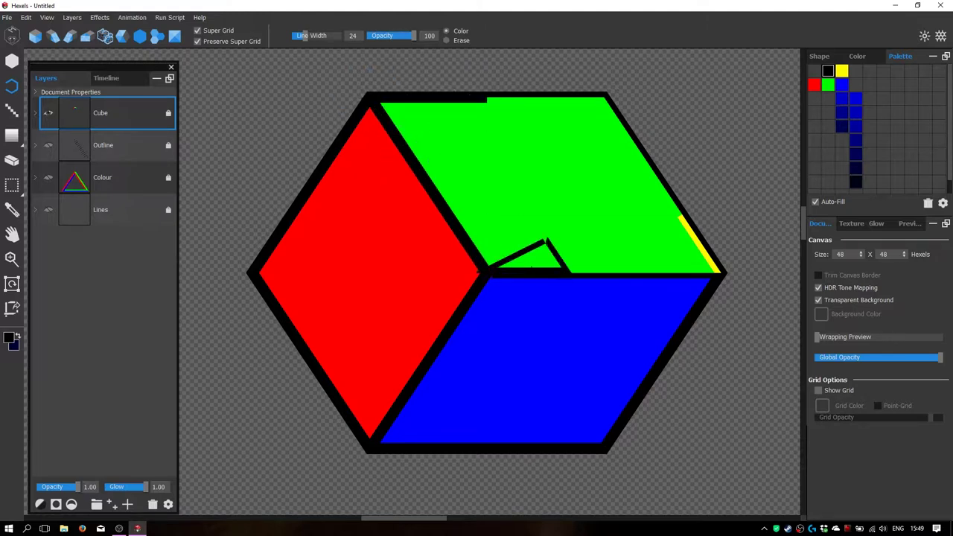
key(ctrl+z)
mouse_move(425, 126)
mouse_down()
mouse_move(460, 211)
mouse_move(504, 266)
mouse_move(711, 267)
mouse_move(680, 217)
mouse_up()
mouse_move(699, 248)
mouse_down()
mouse_move(701, 184)
mouse_move(544, 69)
mouse_move(572, 104)
mouse_move(469, 105)
mouse_up()
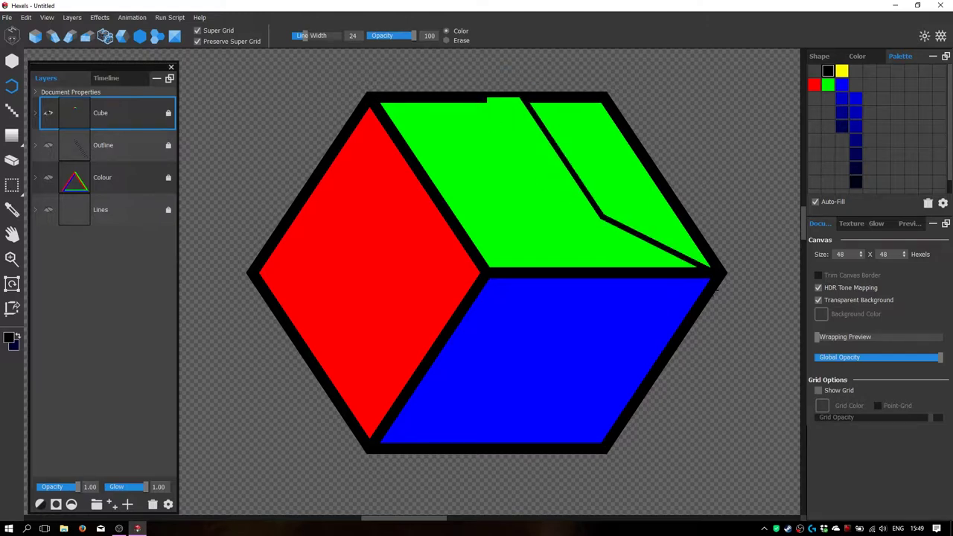
drag(545, 133, 463, 109)
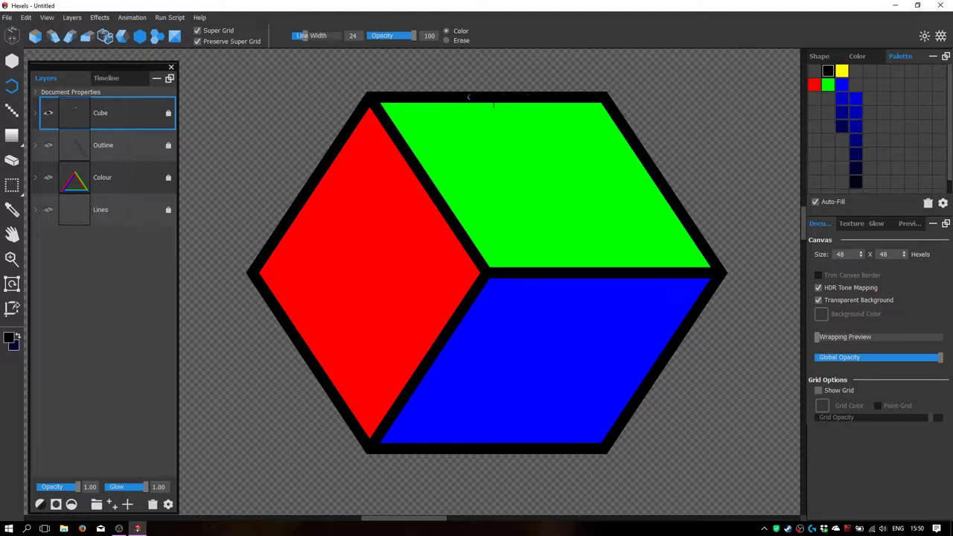
- Switch back to the shape brush and show the Outline and Colour layers to view the cube on the whole triangle
click(11, 63)
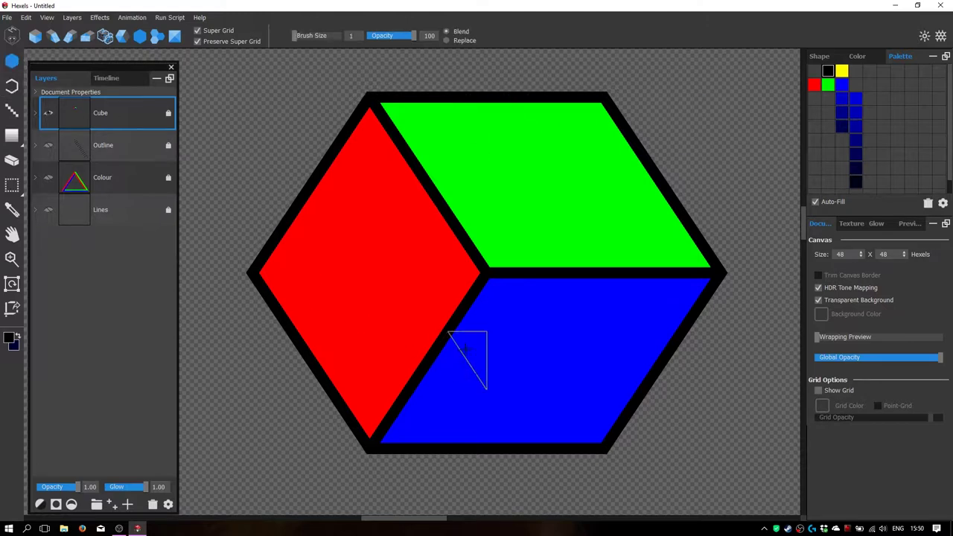
click(48, 145)
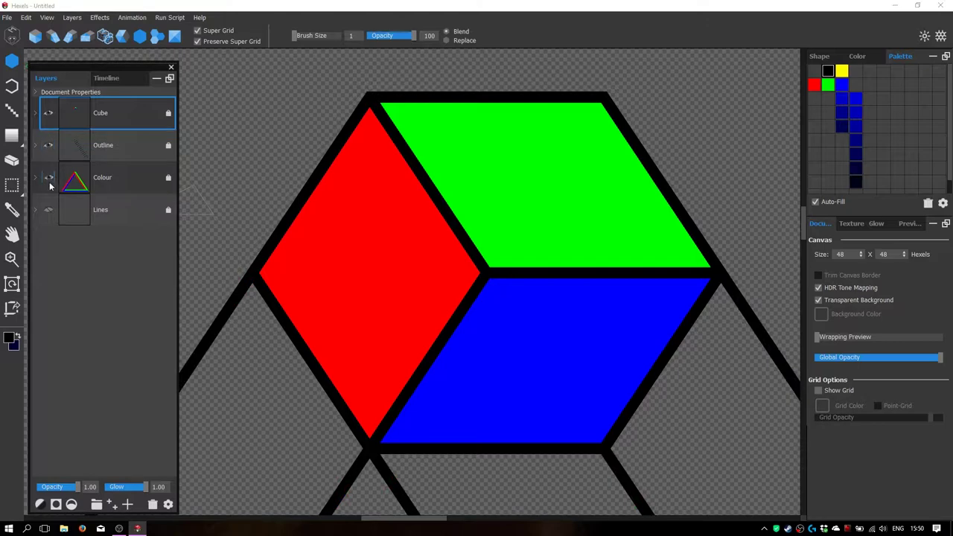
click(49, 178)
key(alt)
scroll(514, 373, down, 3)
scroll(512, 371, down, 1)
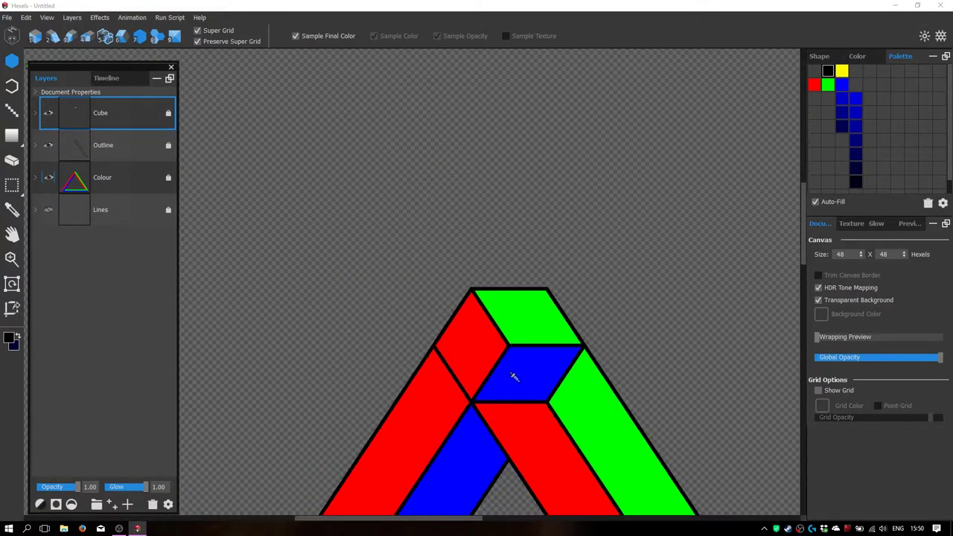
drag(494, 457, 529, 212)
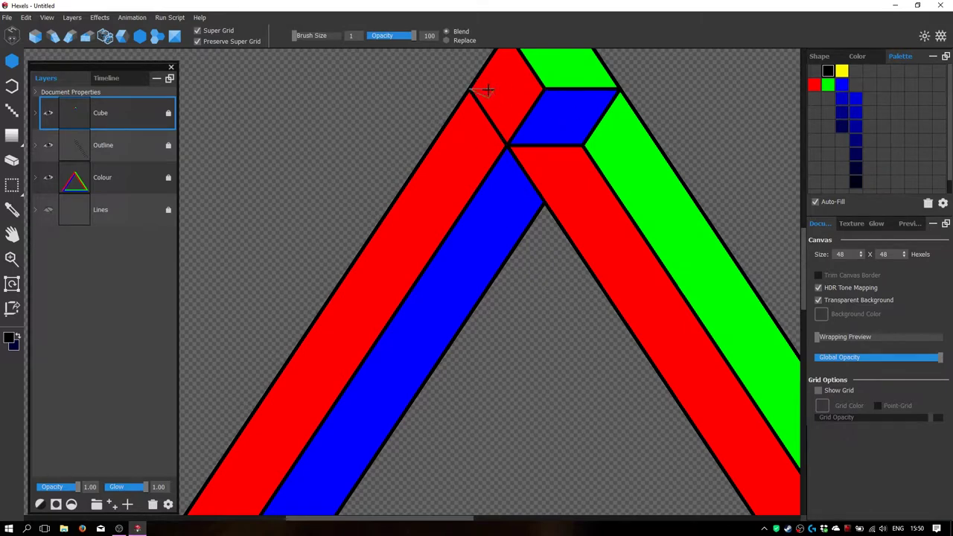
key(alt)
scroll(551, 237, down, 2)
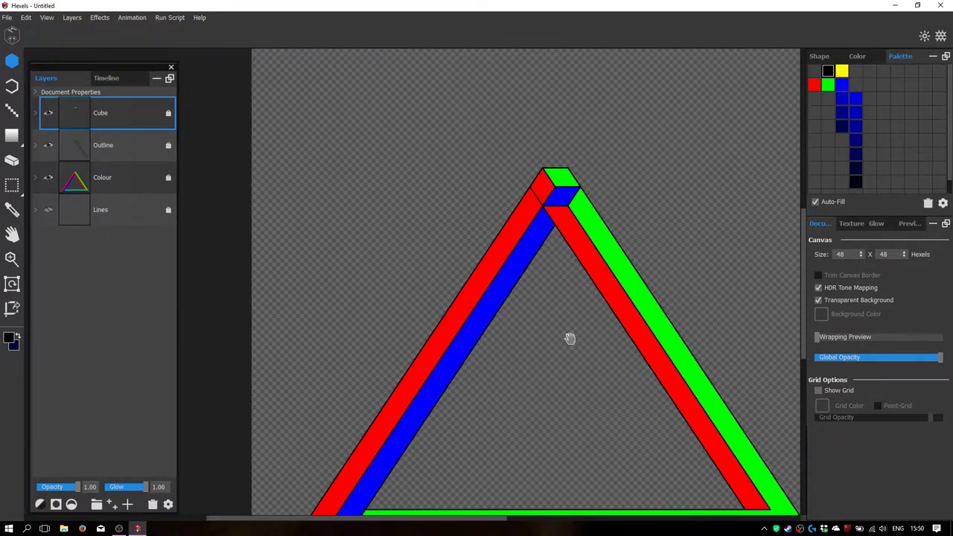
scroll(566, 298, down, 1)
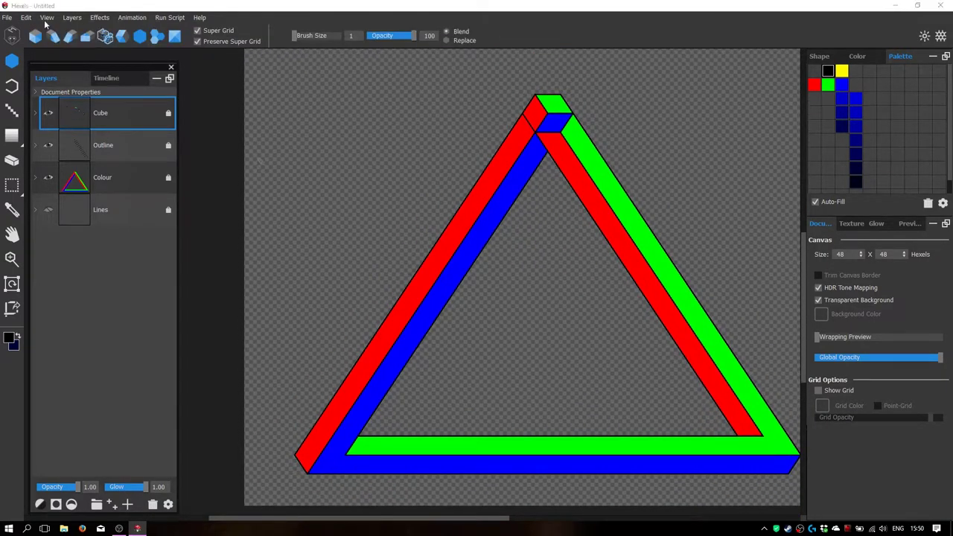
- Select the cube with a rectangular marquee, move it from the apex into the middle of the triangle and deselect it
click(12, 184)
drag(490, 82, 634, 182)
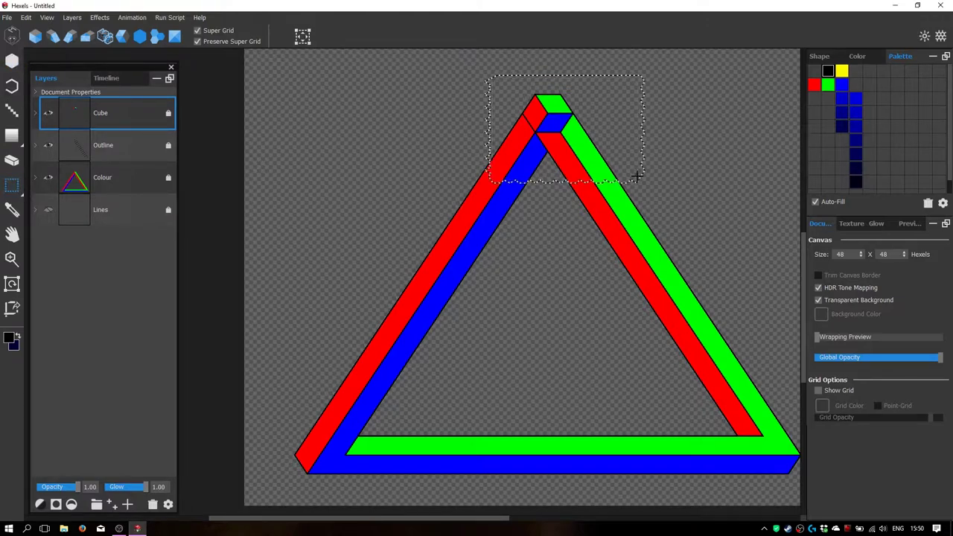
drag(561, 119, 546, 326)
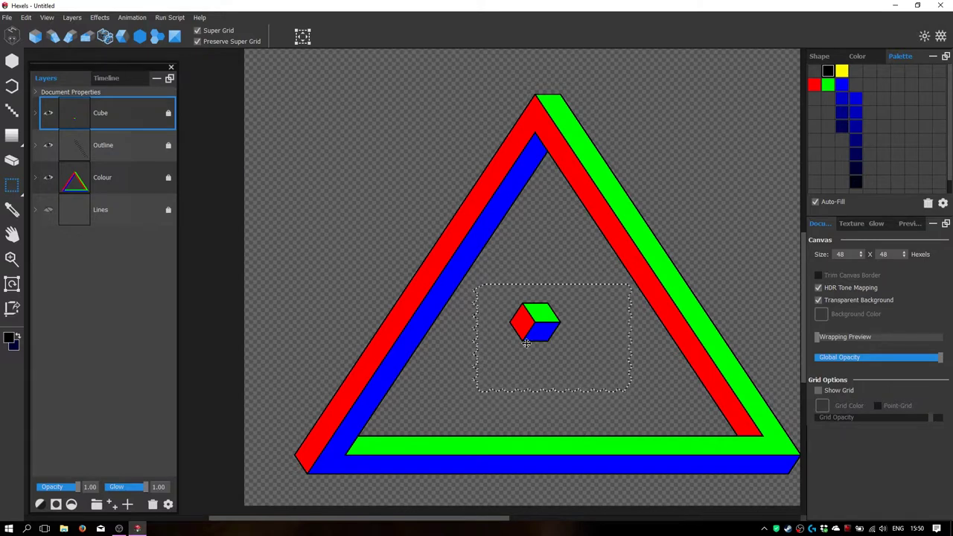
scroll(543, 330, up, 2)
scroll(543, 330, down, 3)
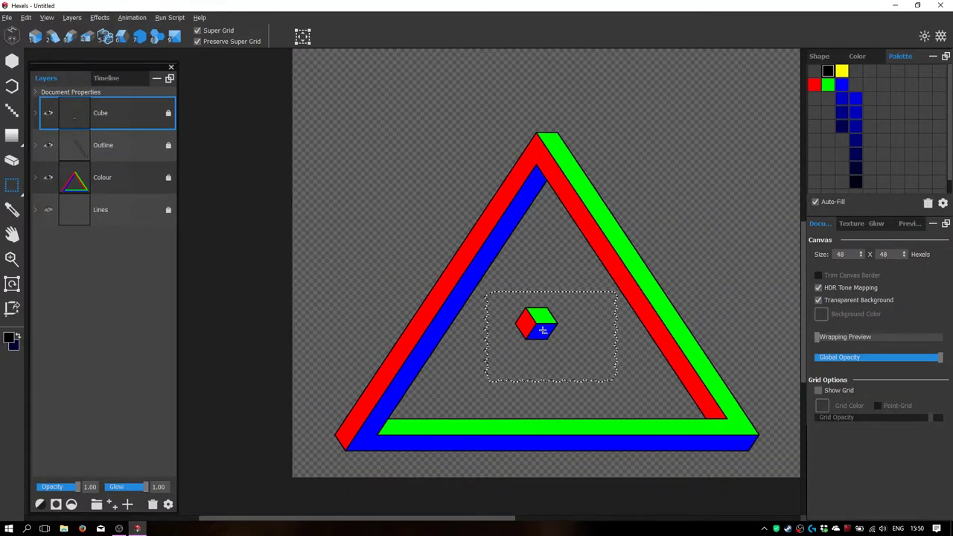
scroll(543, 330, up, 1)
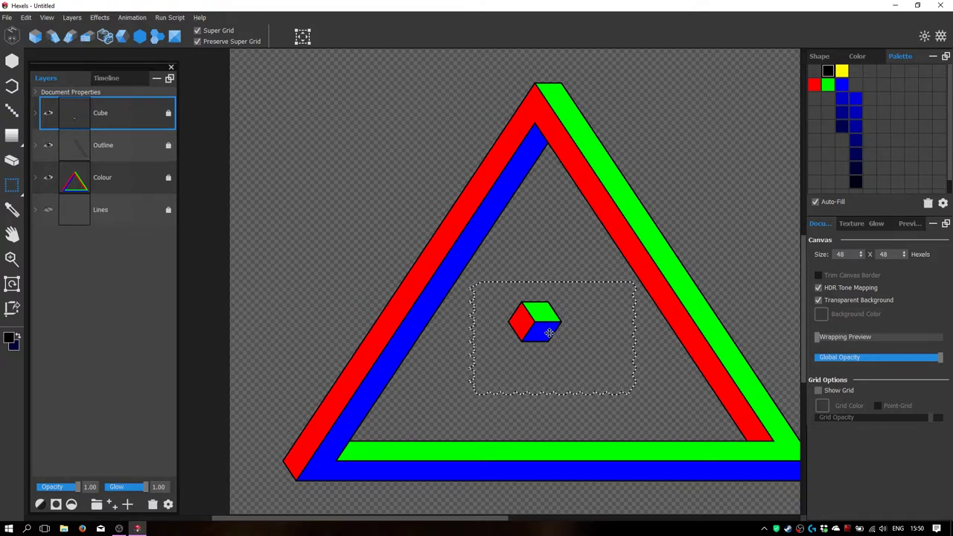
click(583, 345)
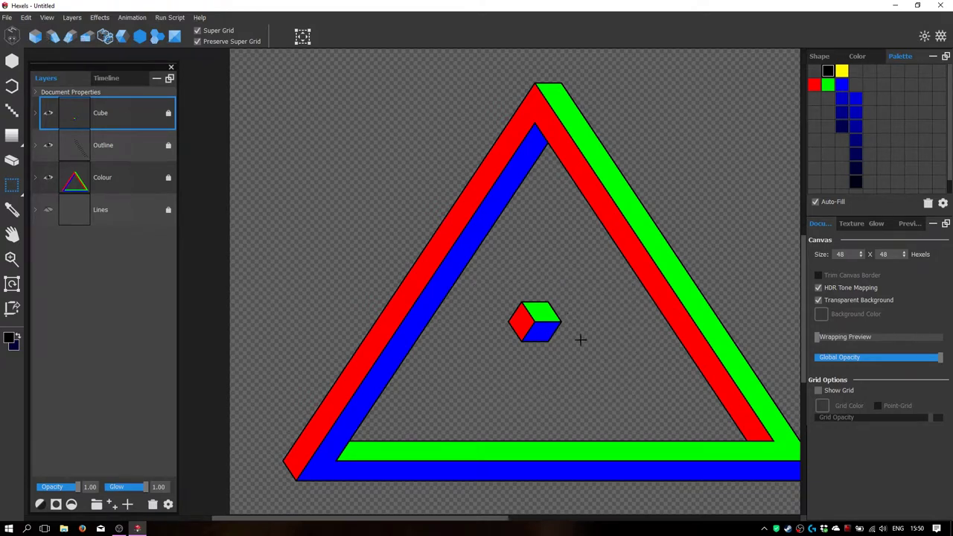
drag(578, 336, 531, 331)
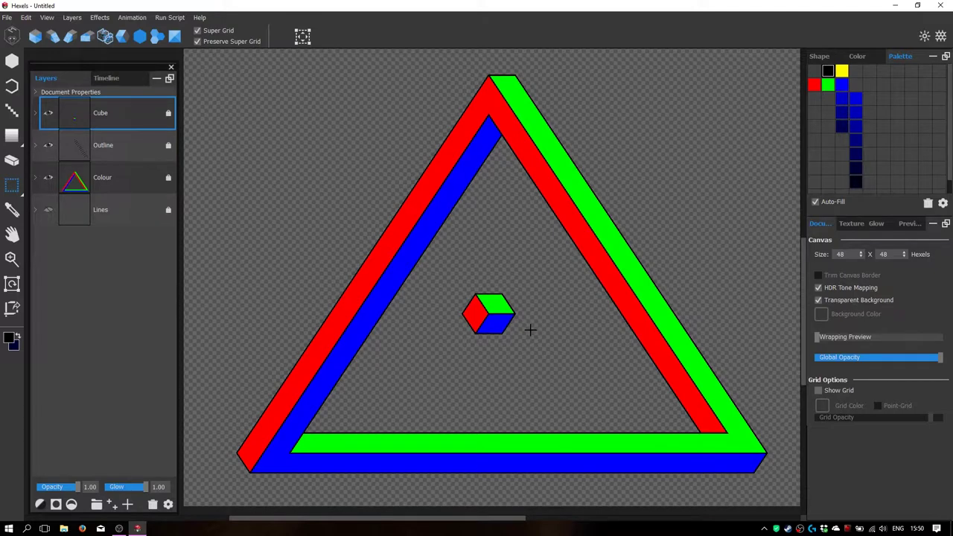
- Save the document as a Hexel file named IT2 in the WiP folder
key(ctrl+s)
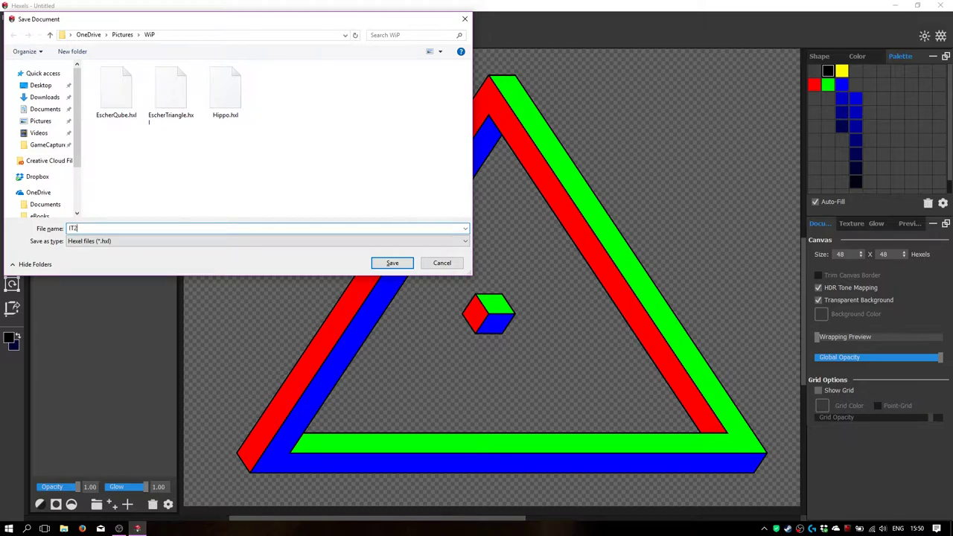
click(393, 263)
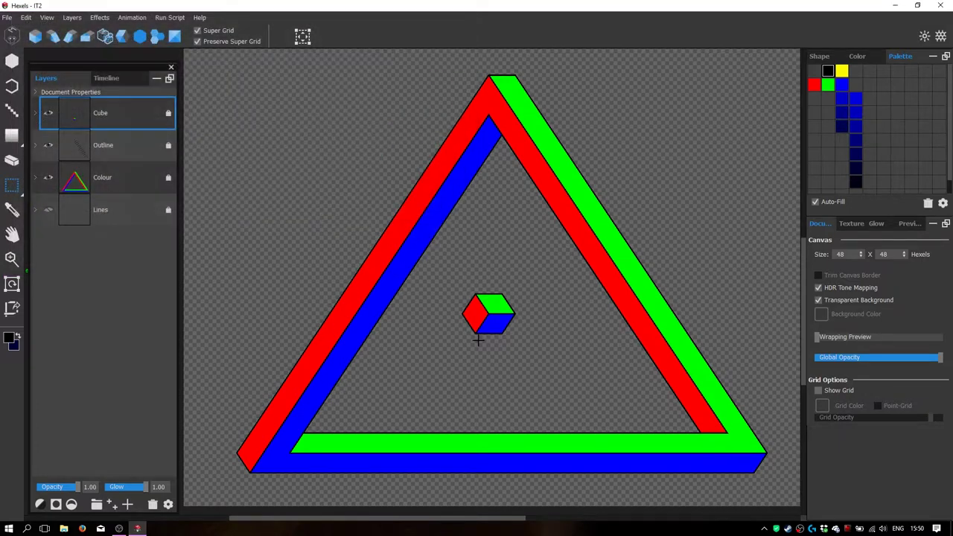
- Start exporting the document as a Photoshop file (*.psd) named IT2 in the WiP folder
click(7, 17)
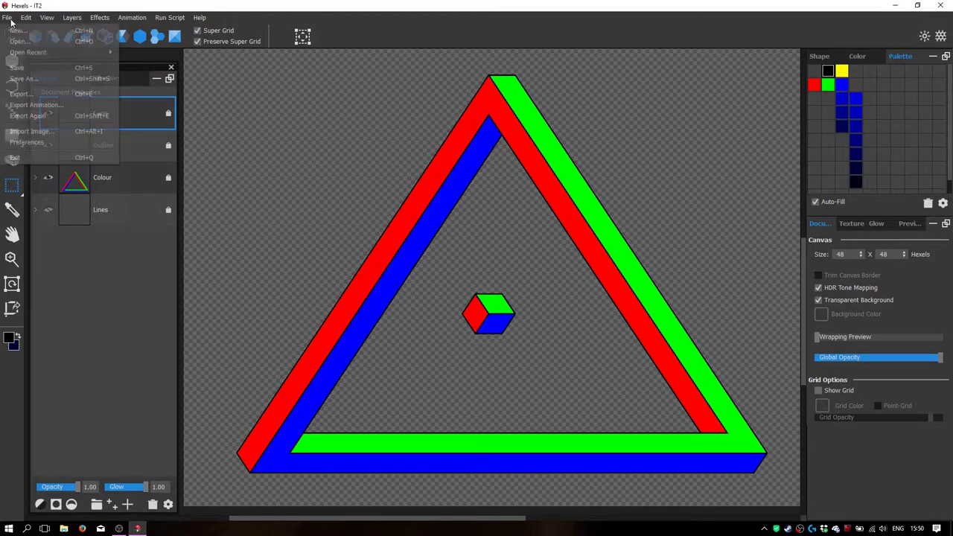
click(67, 97)
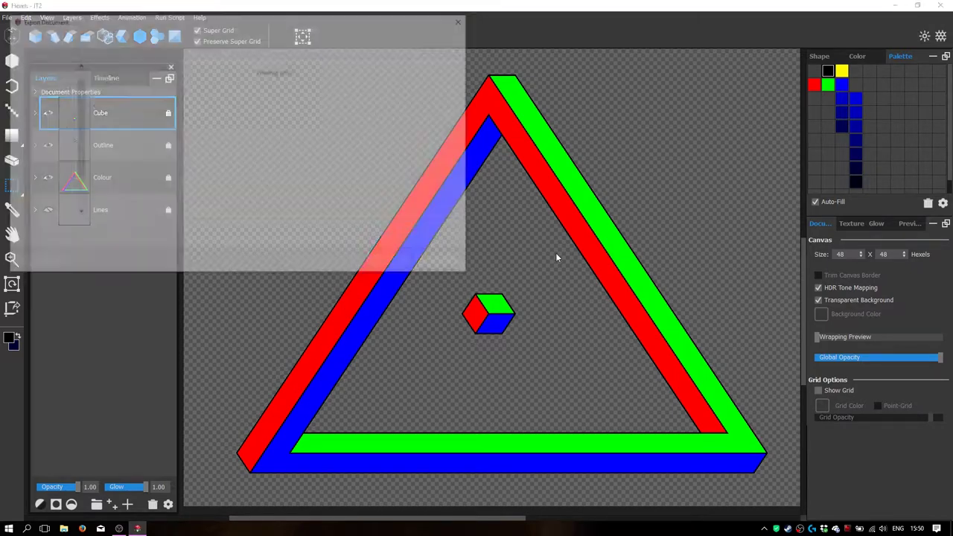
click(138, 229)
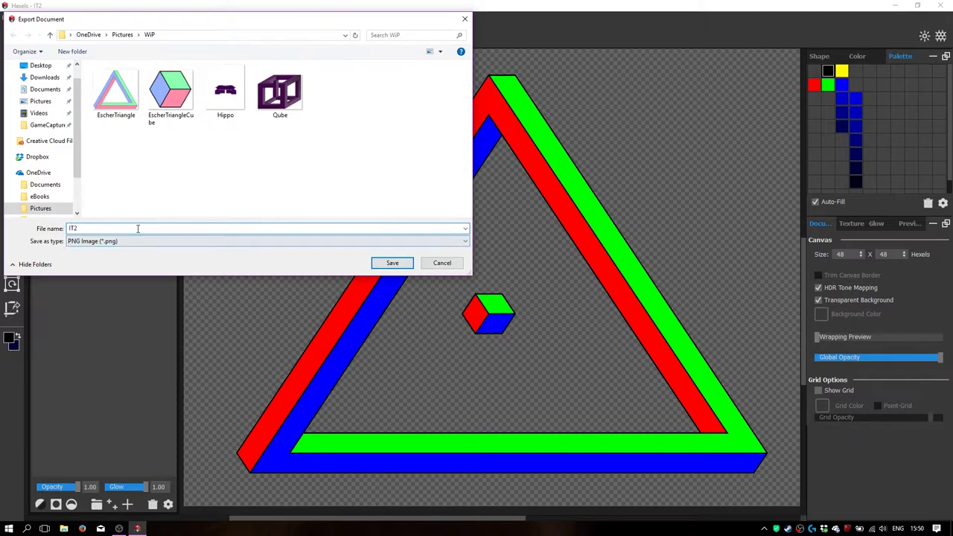
click(101, 244)
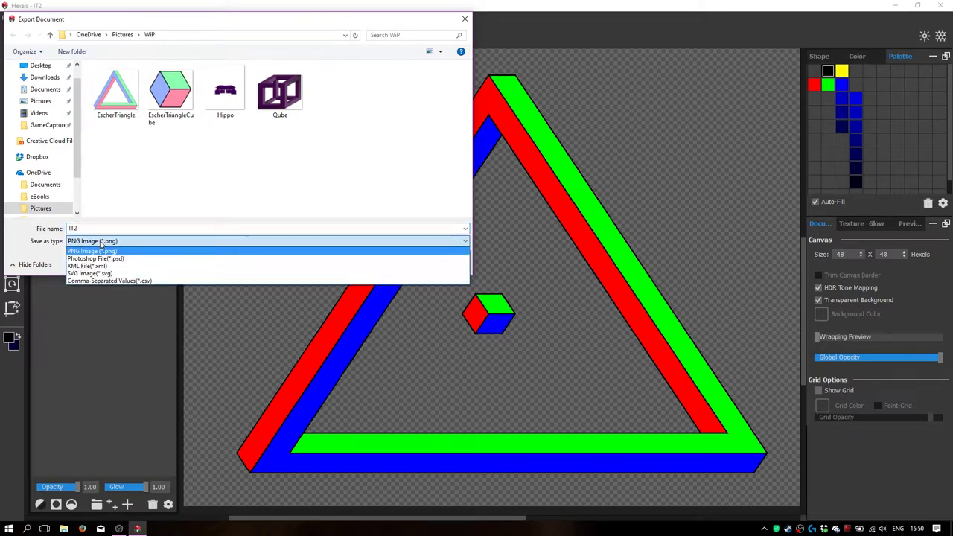
click(117, 258)
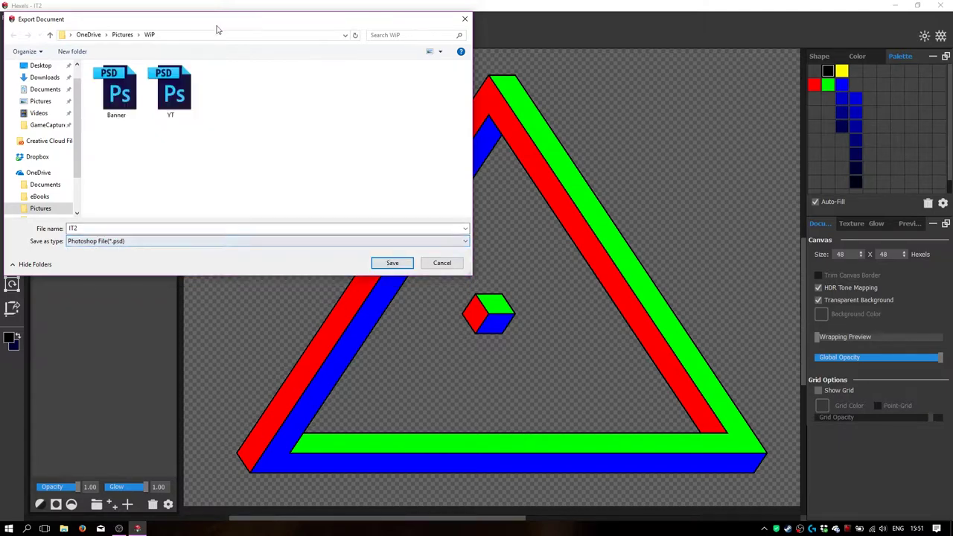
drag(215, 21, 250, 87)
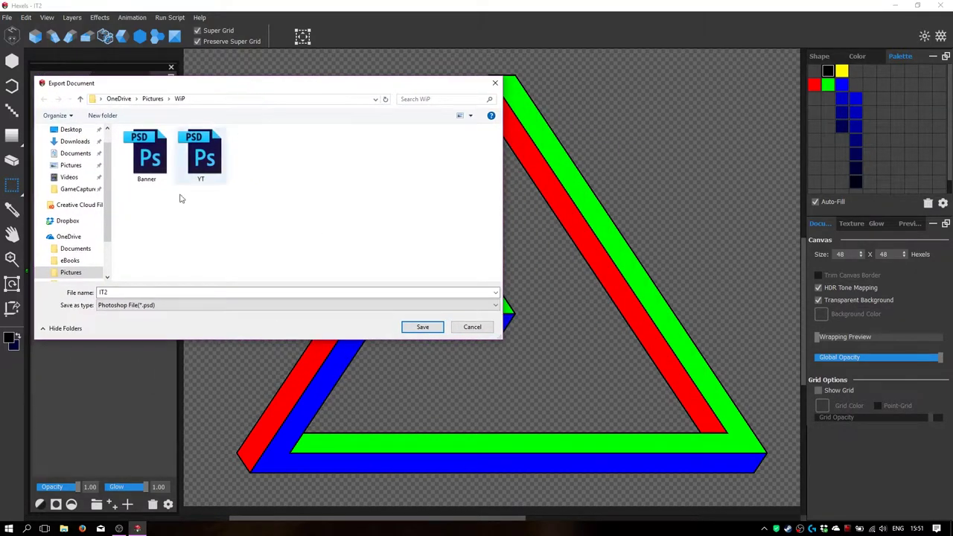
click(422, 326)
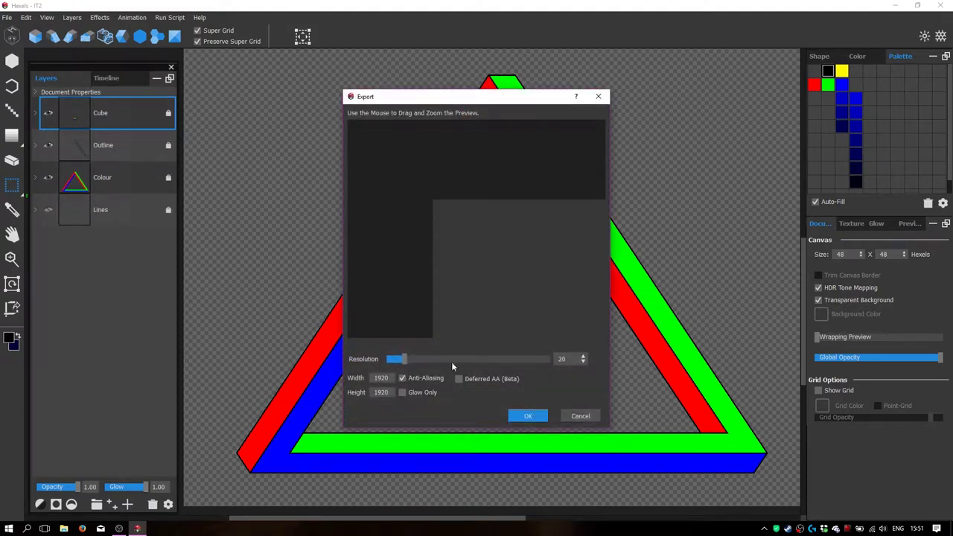
- Raise the export resolution to 35
click(585, 357)
click(585, 356)
click(584, 357)
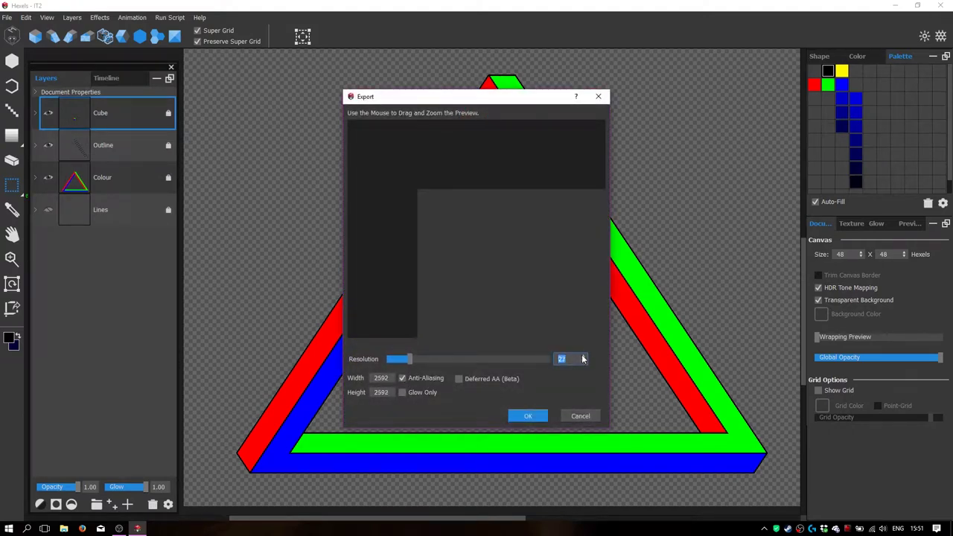
click(585, 357)
click(583, 356)
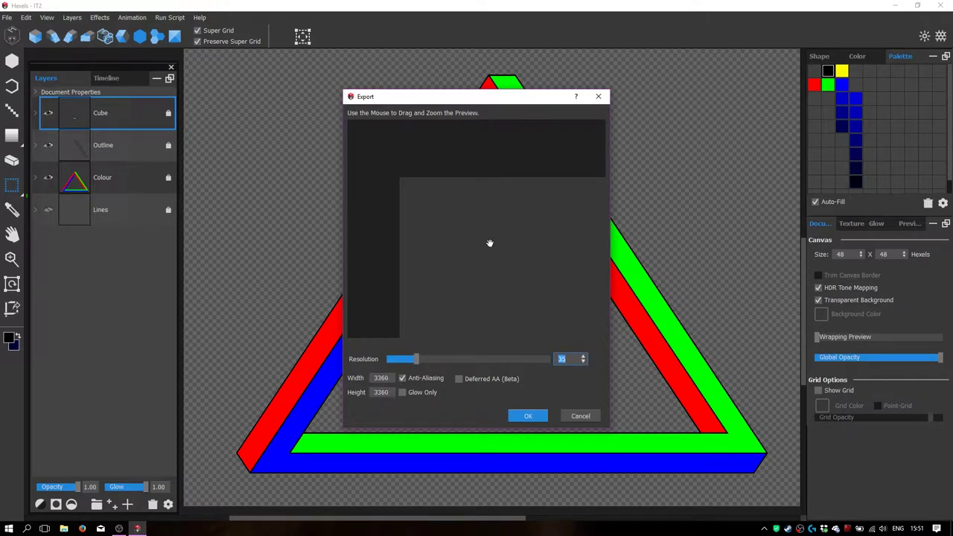
- Examine the triangle's outlines in the export preview, from the apex down to its lower-left corner
drag(478, 236, 413, 152)
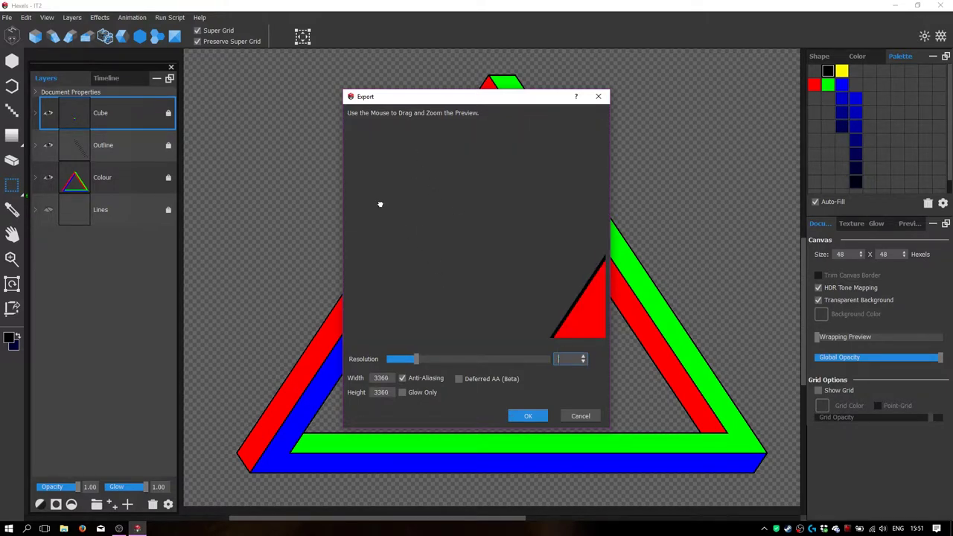
drag(380, 204, 519, 295)
drag(508, 193, 428, 284)
scroll(452, 248, up, 2)
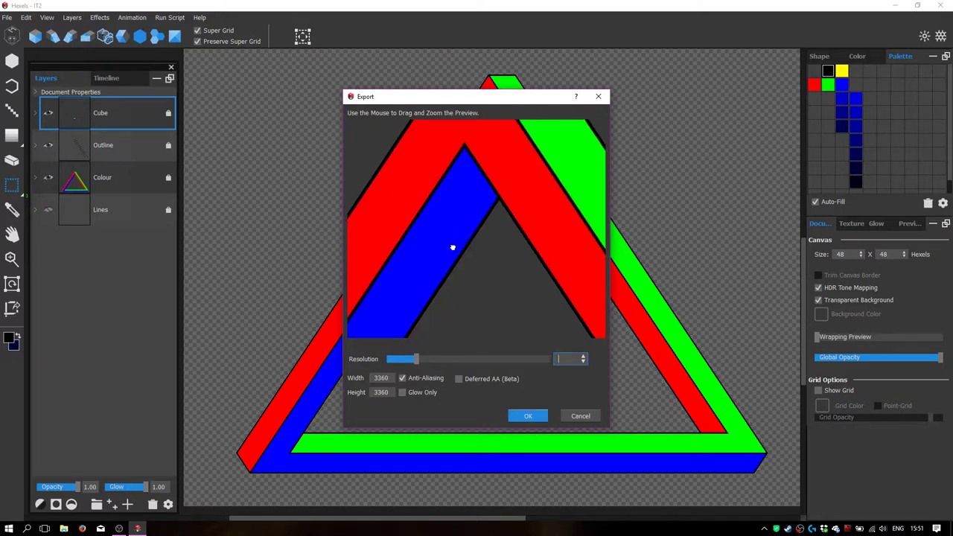
scroll(451, 268, down, 3)
scroll(480, 208, up, 2)
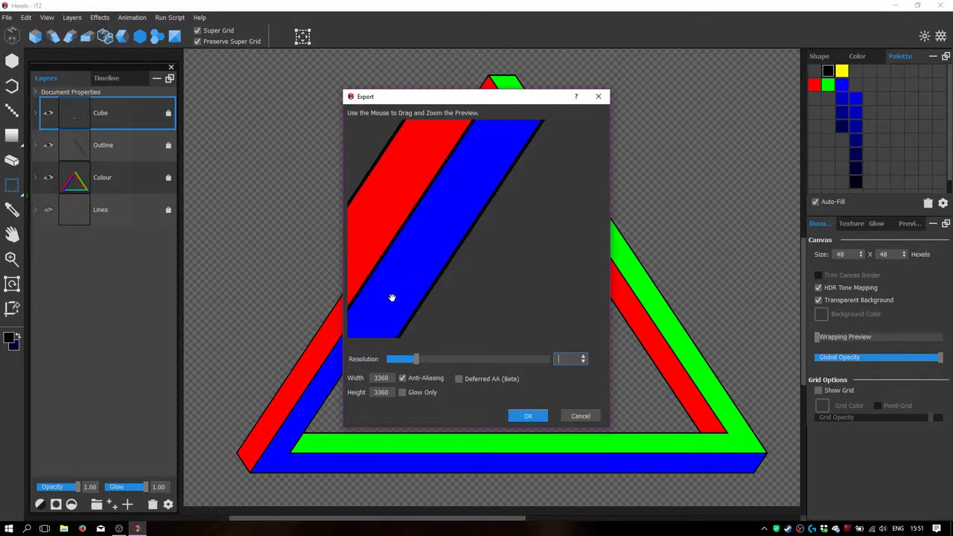
drag(426, 275, 460, 226)
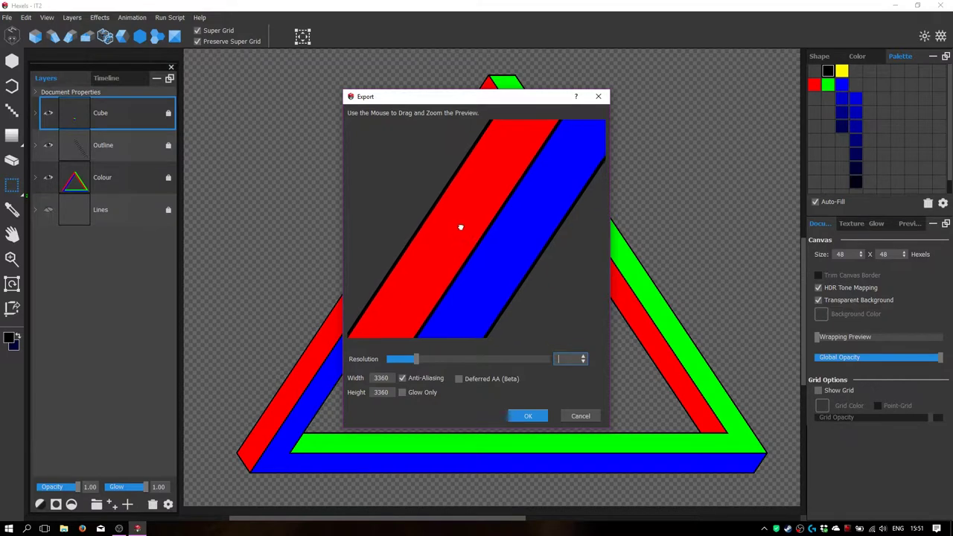
drag(415, 318, 452, 266)
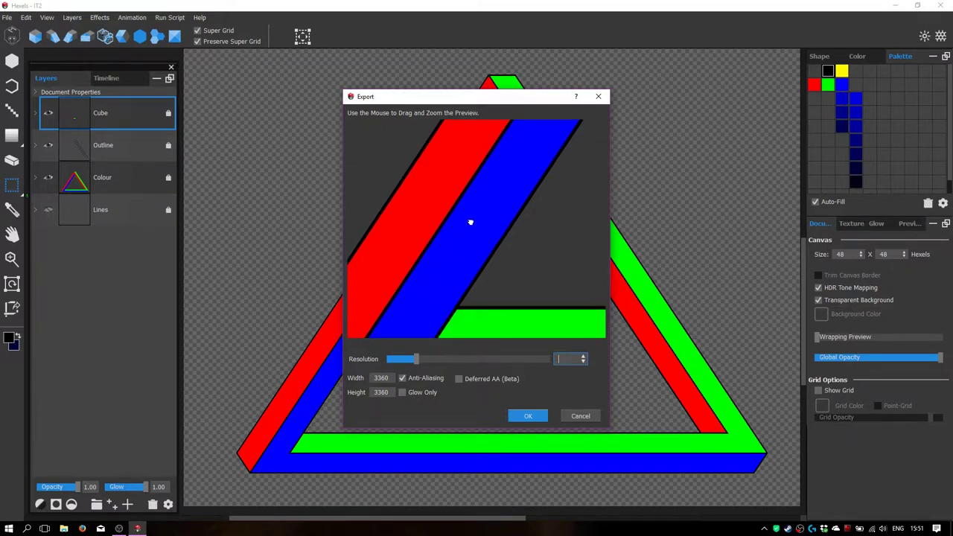
mouse_move(470, 222)
mouse_down()
mouse_move(472, 241)
mouse_move(491, 240)
mouse_move(459, 230)
mouse_up()
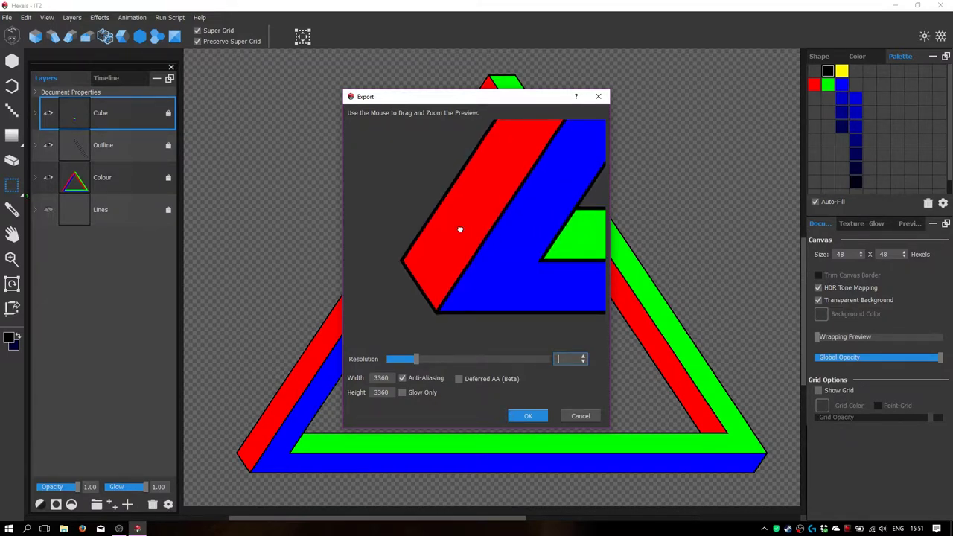
- Set the export resolution to 30
click(583, 358)
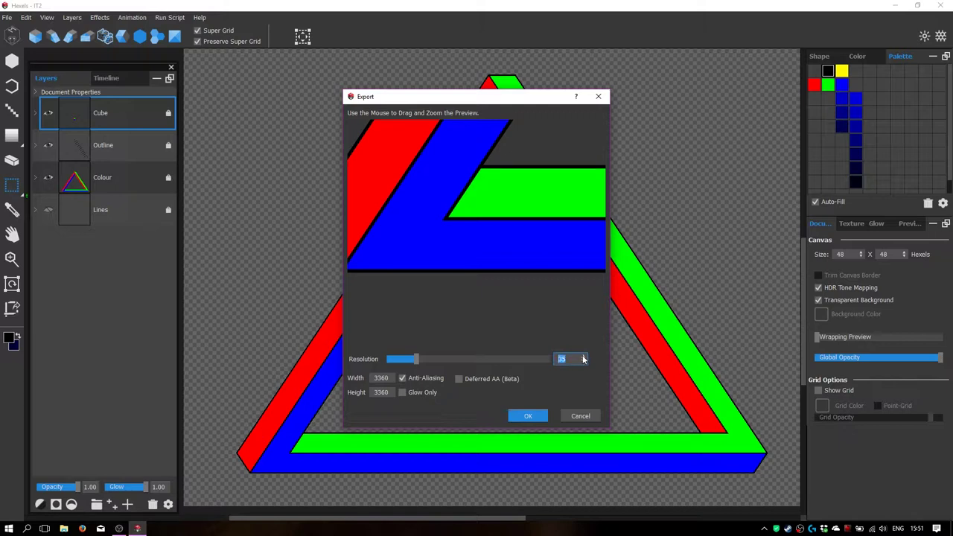
click(583, 362)
click(583, 362)
click(583, 362)
click(583, 362)
click(583, 362)
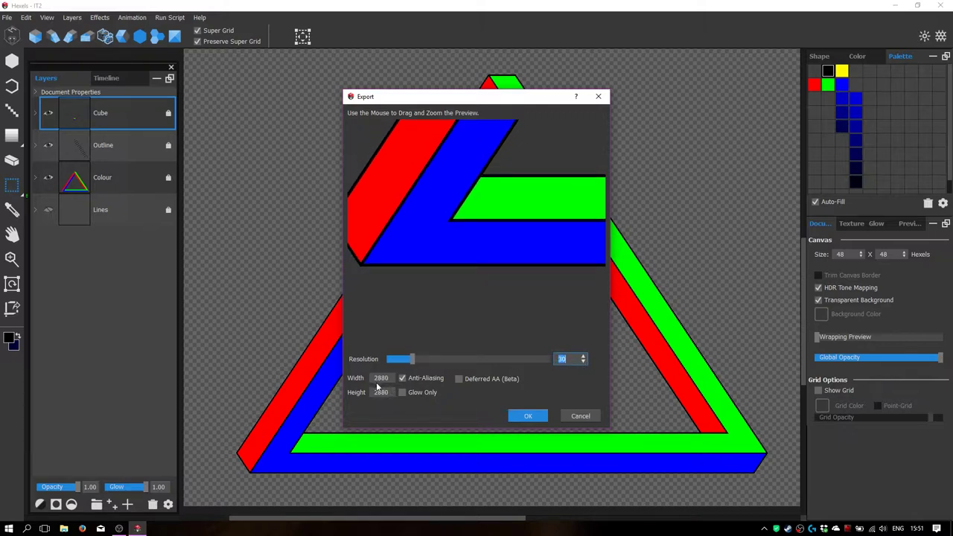
- Export the artwork as a PSD with Deferred AA (Beta) enabled, keeping the PSD export options as they are
click(458, 378)
click(523, 418)
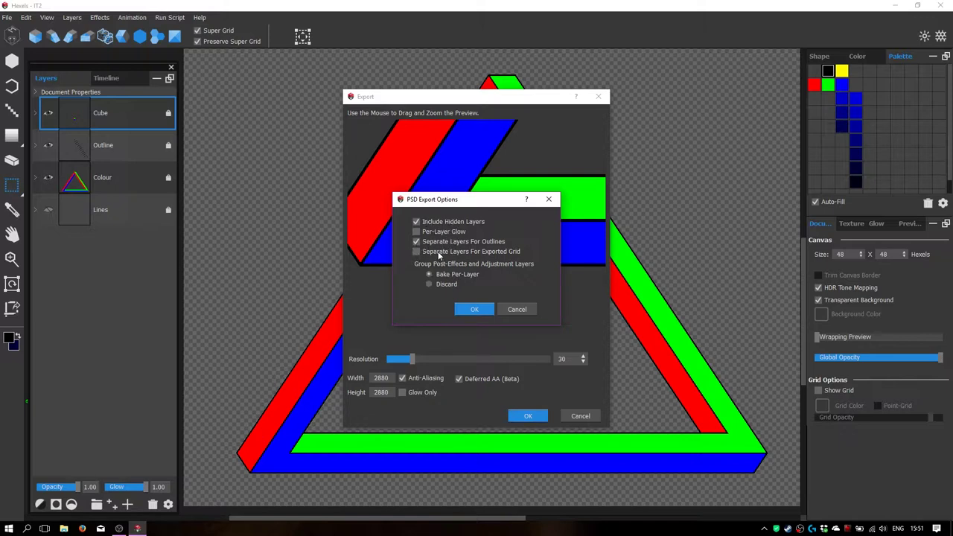
click(473, 310)
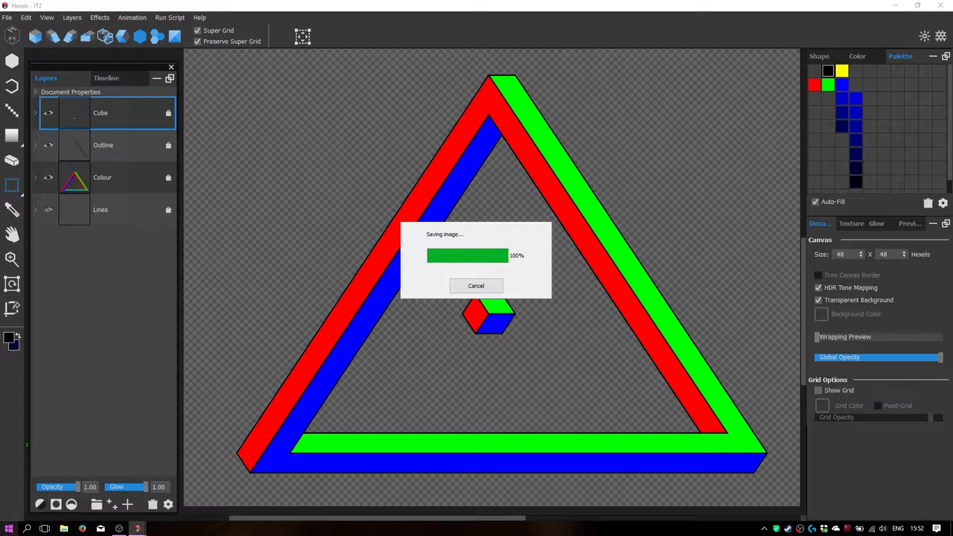
- Switch to Adobe Photoshop CC 2017 and open the exported IT2 PSD file from the WiP folder
click(9, 529)
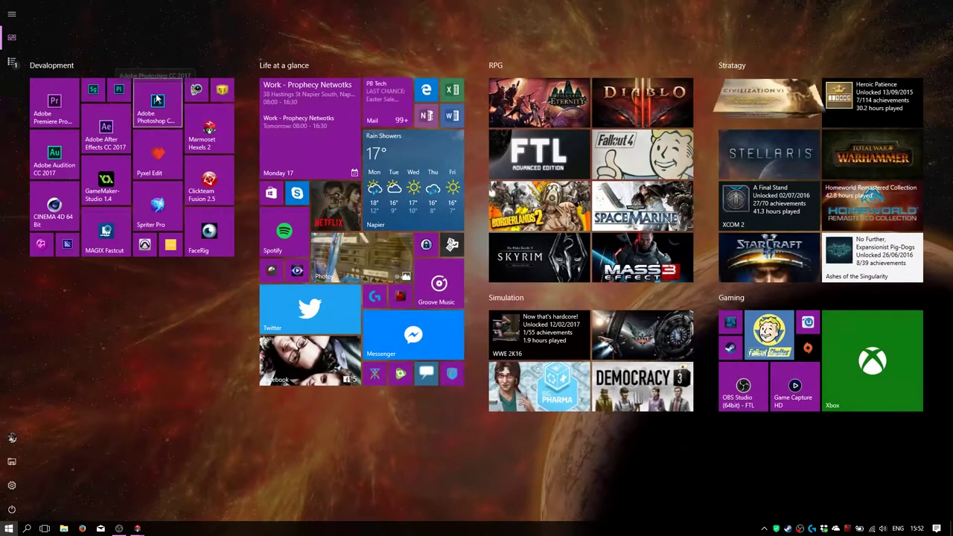
click(158, 99)
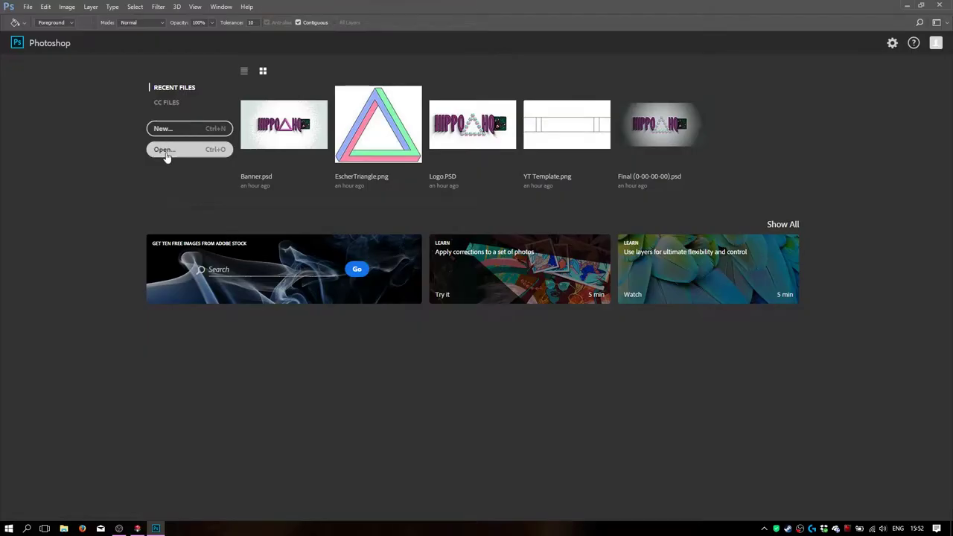
click(166, 153)
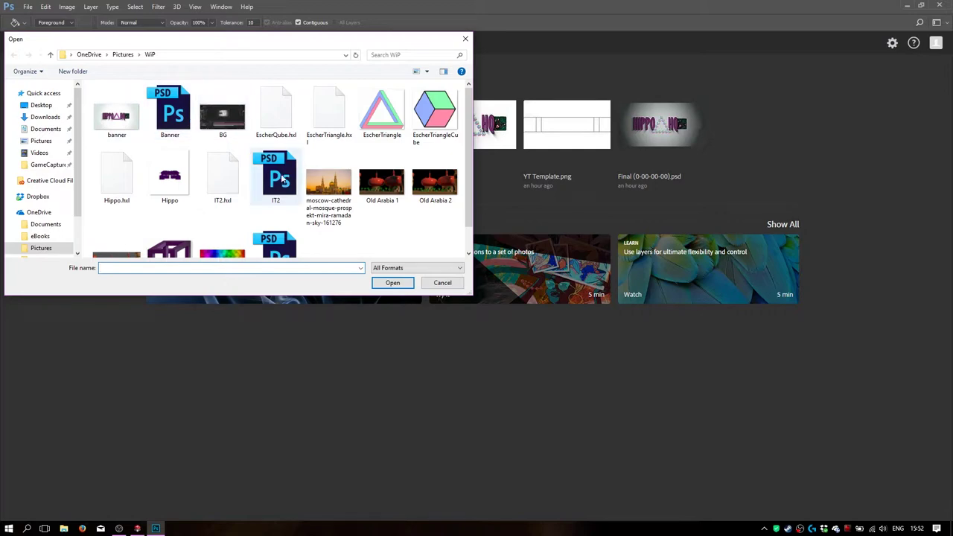
click(280, 195)
click(389, 283)
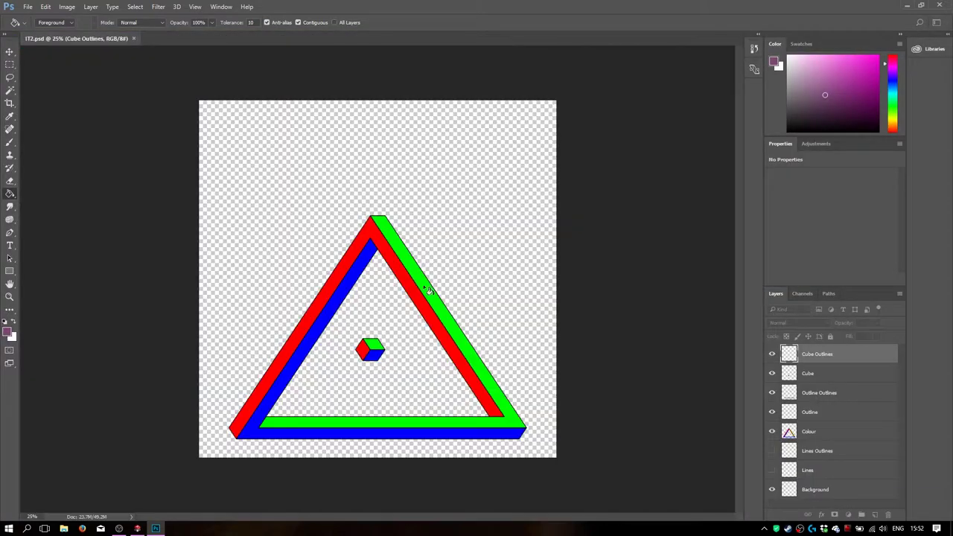
- Toggle the visibility of the Cube Outlines, Cube and Outline Outlines layers to examine what each one contains
click(773, 356)
click(773, 356)
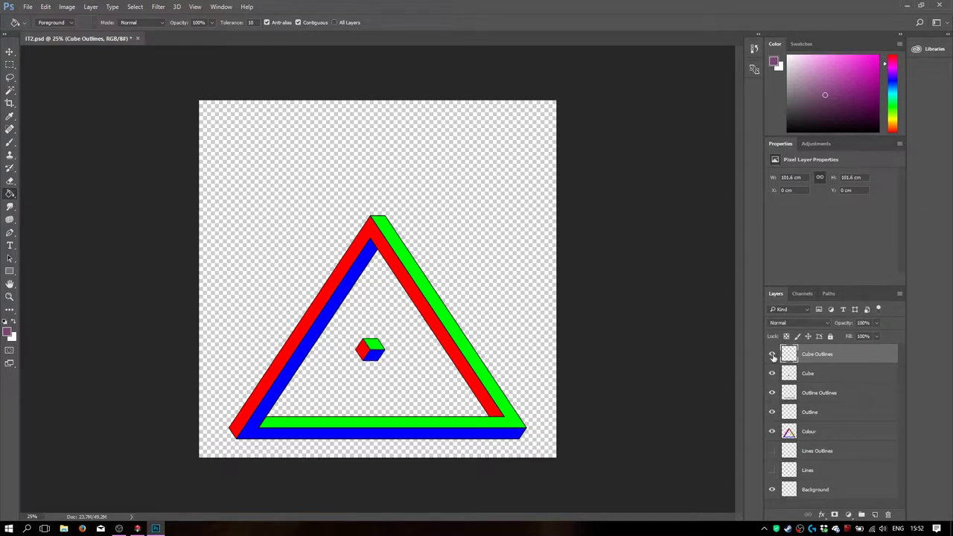
click(773, 356)
click(773, 356)
click(773, 356)
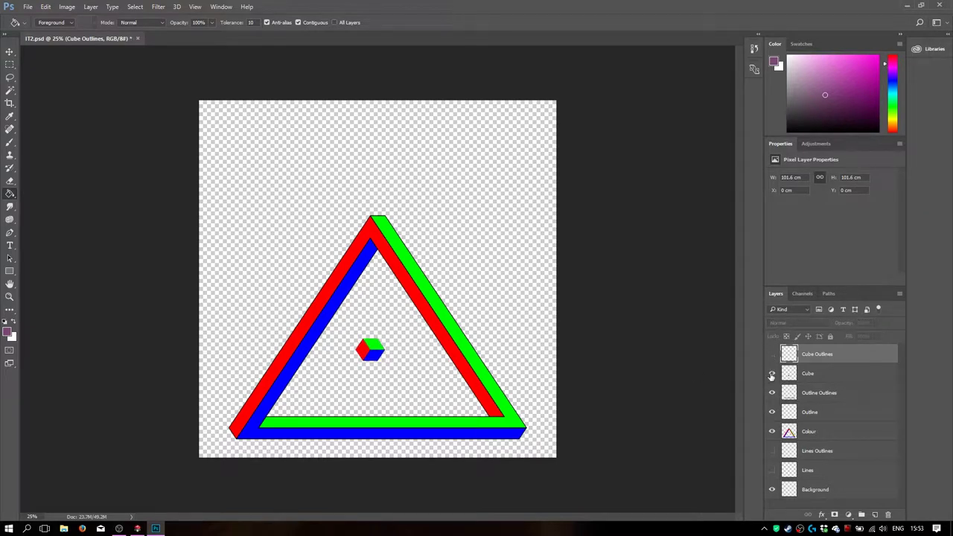
click(771, 374)
click(772, 375)
click(772, 355)
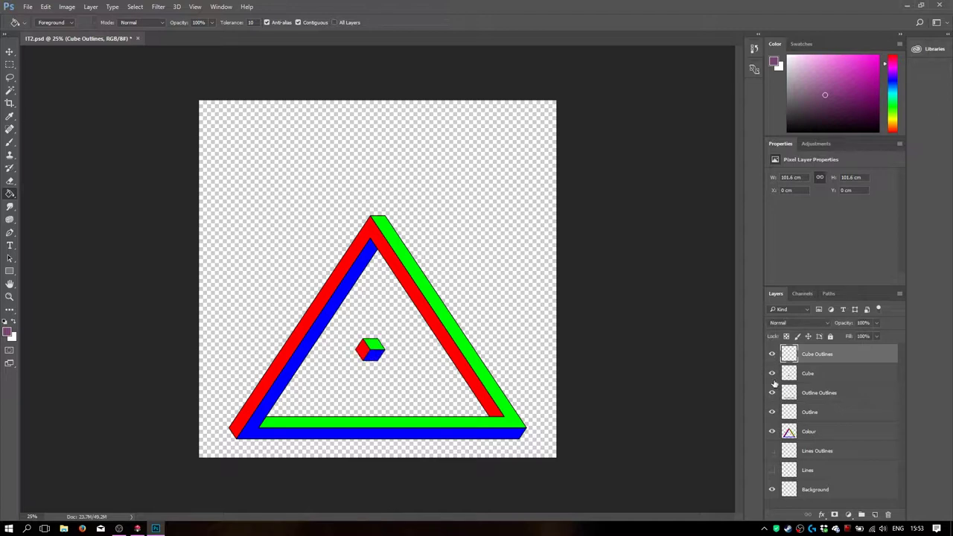
click(772, 394)
click(773, 394)
click(773, 394)
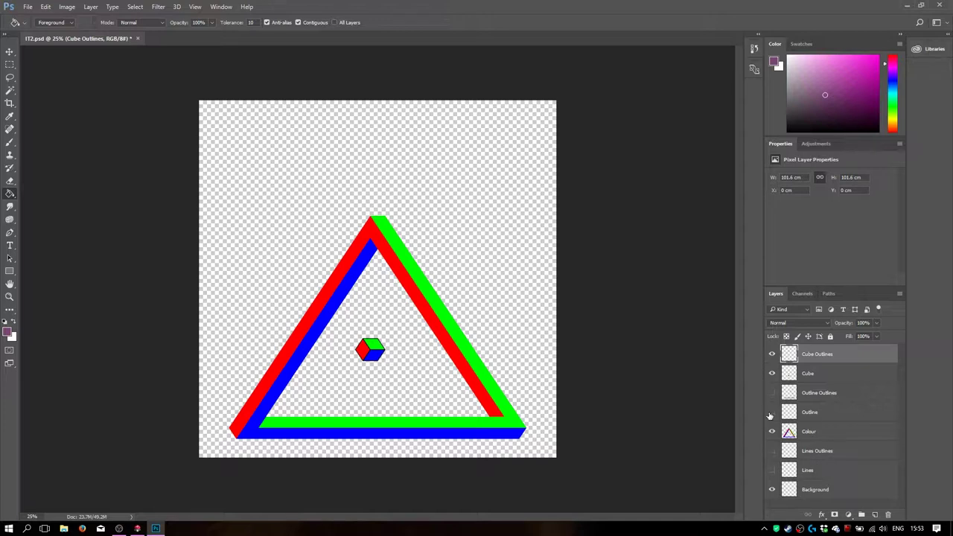
- Delete the Outline, Lines Outlines, Lines and Background layers, and make the Outline Outlines layer visible
drag(818, 413, 887, 512)
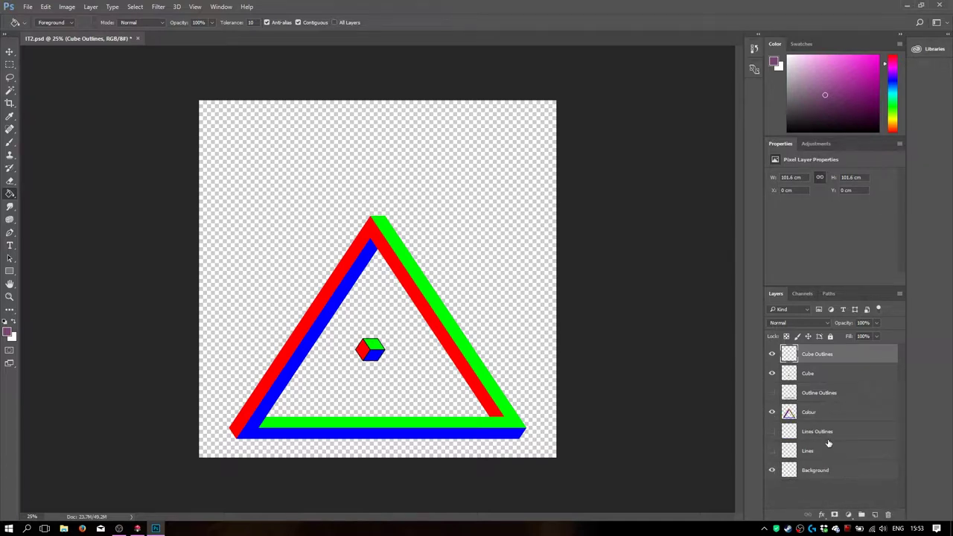
drag(817, 432, 888, 514)
drag(815, 432, 888, 513)
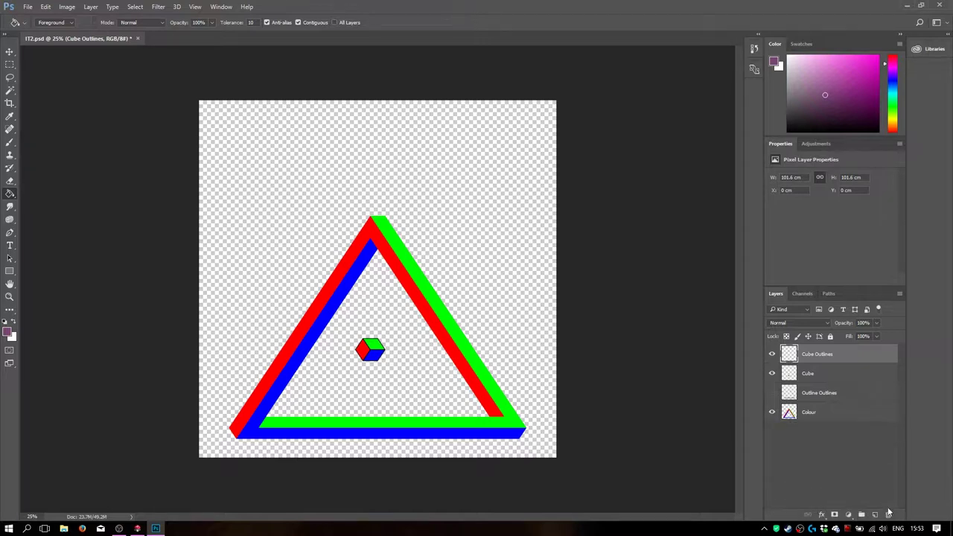
click(772, 392)
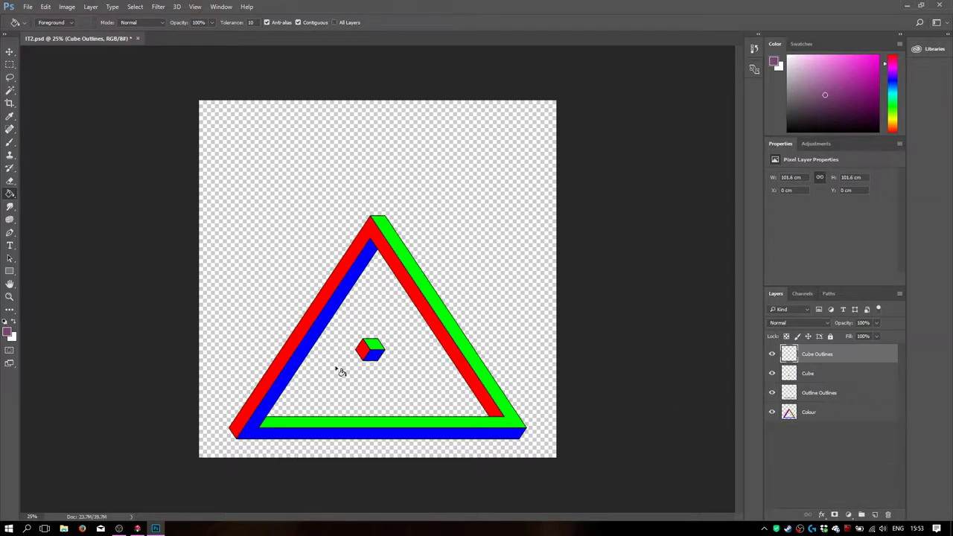
- Crop the canvas closely around the triangle and save the document
scroll(358, 373, up, 1)
scroll(365, 362, up, 2)
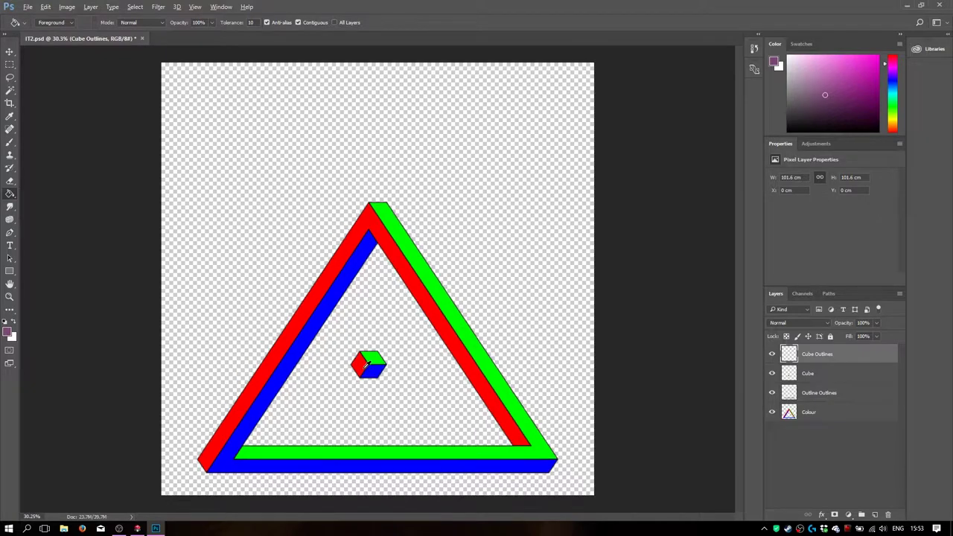
mouse_move(389, 407)
mouse_down()
mouse_move(415, 316)
mouse_move(472, 368)
mouse_move(448, 304)
mouse_up()
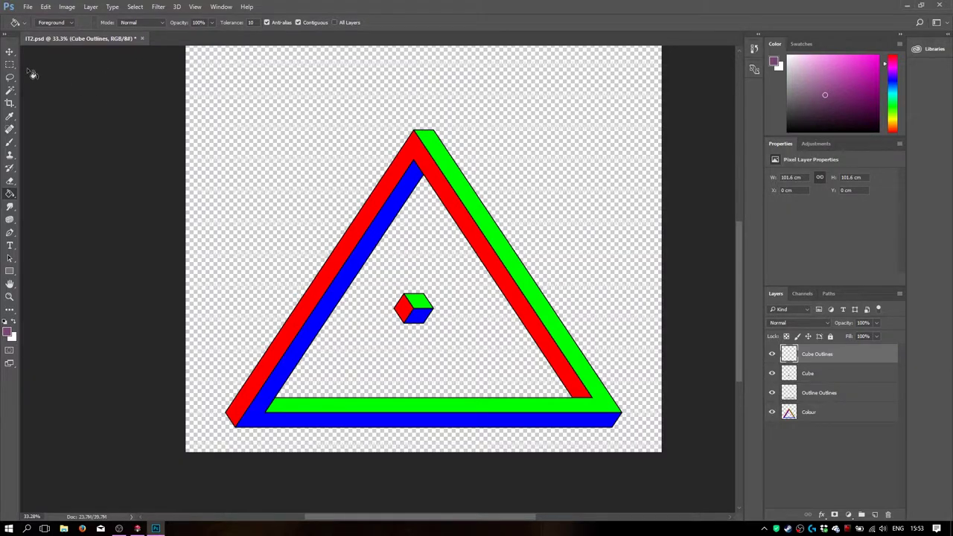
click(10, 102)
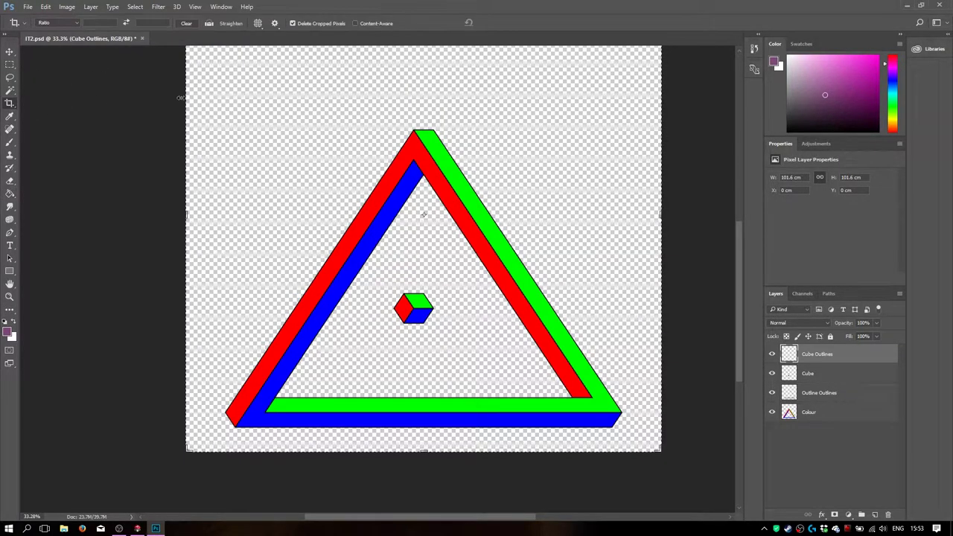
drag(195, 97, 632, 440)
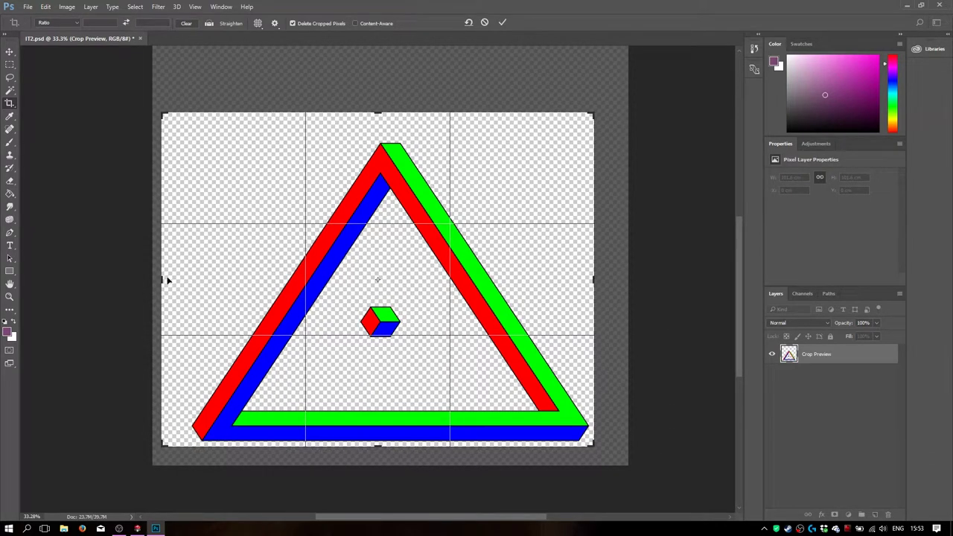
drag(168, 280, 175, 282)
drag(365, 109, 378, 123)
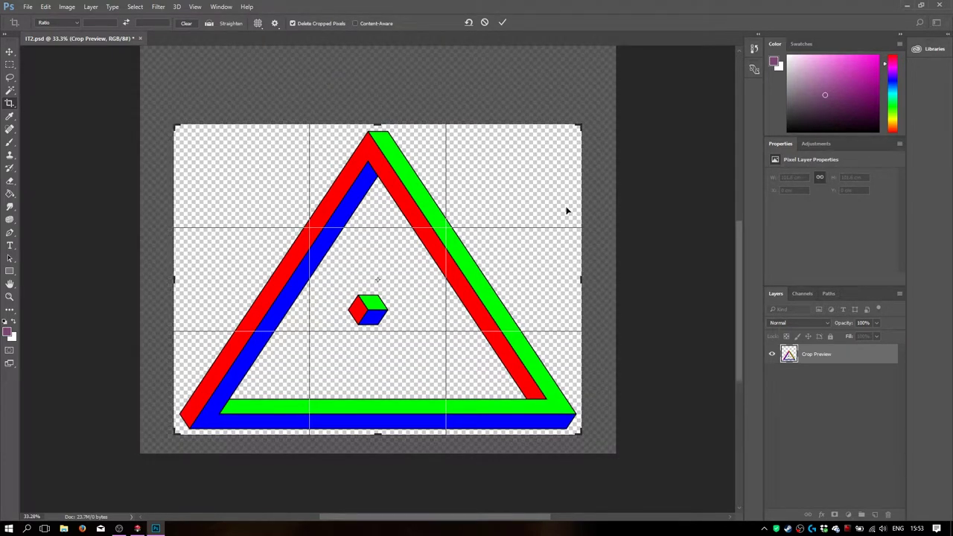
key(Return)
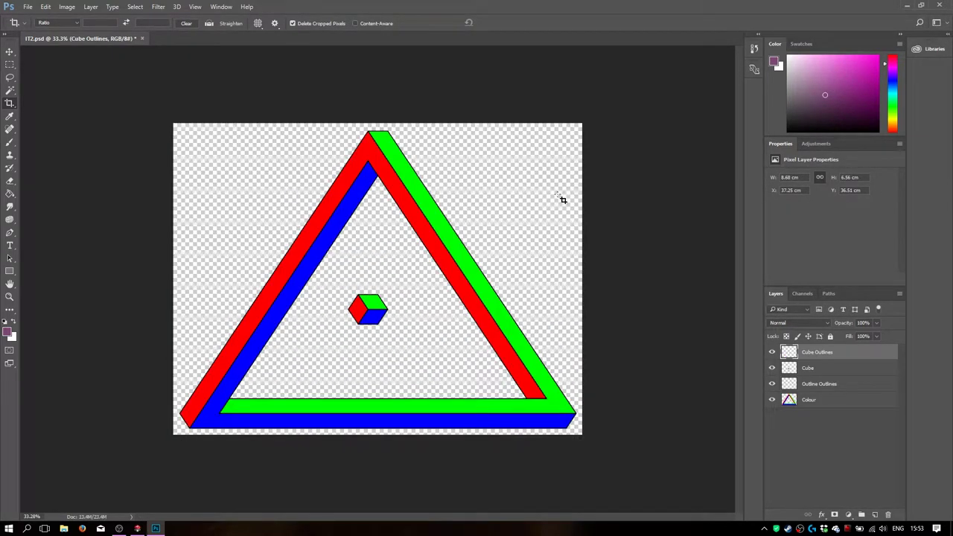
key(ctrl+s)
- Try deleting the Cube Outlines and Cube layers together, and undo the deletion
shift+click(826, 368)
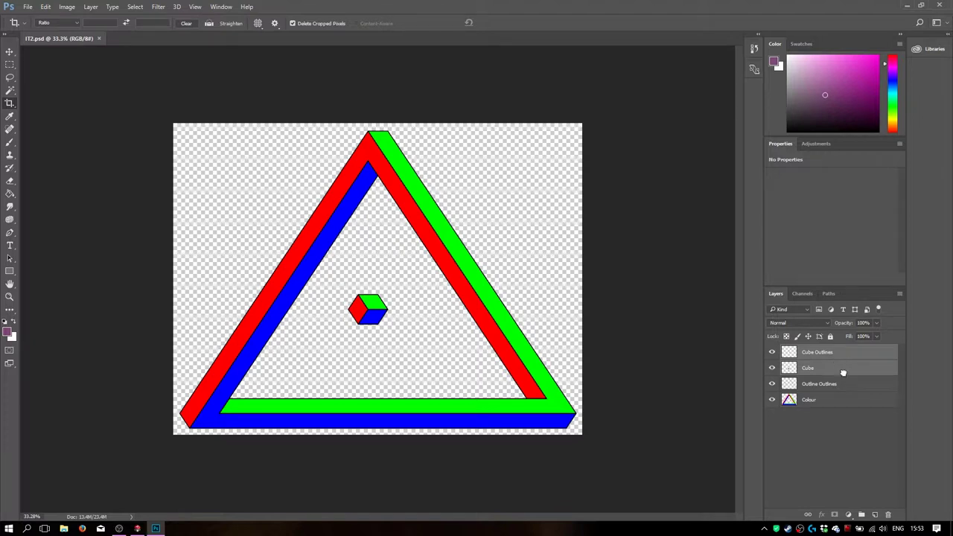
drag(843, 372, 887, 516)
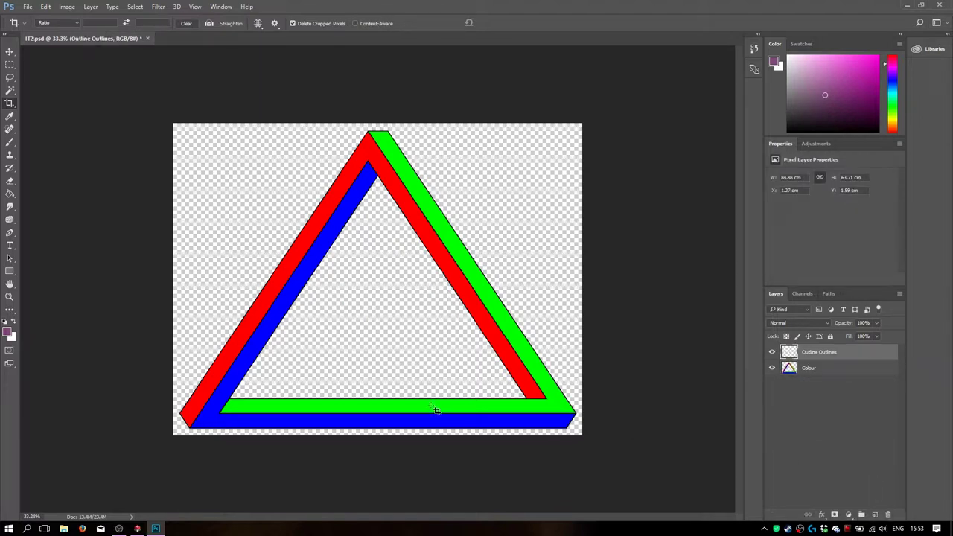
key(ctrl+z)
- Merge the Cube Outlines and Cube layers into one layer
click(832, 369)
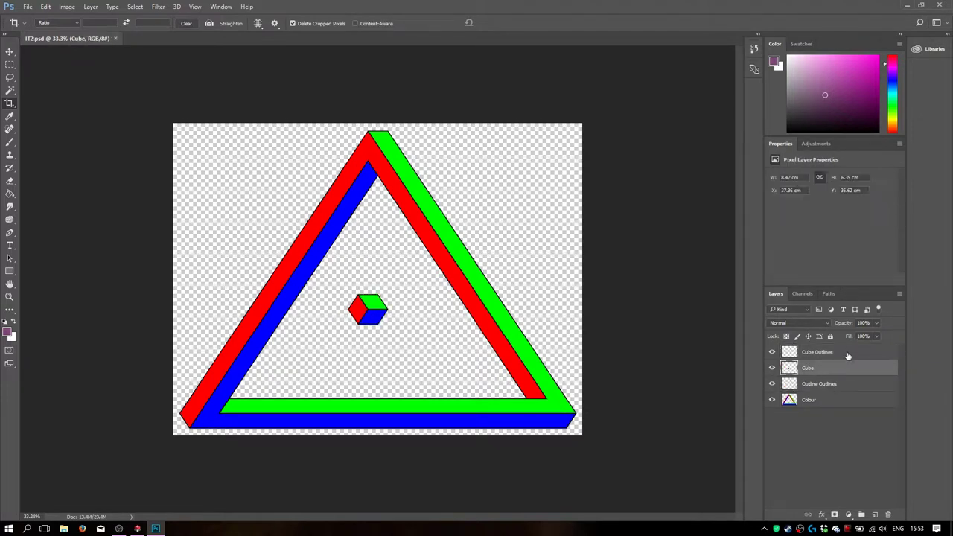
shift+click(845, 353)
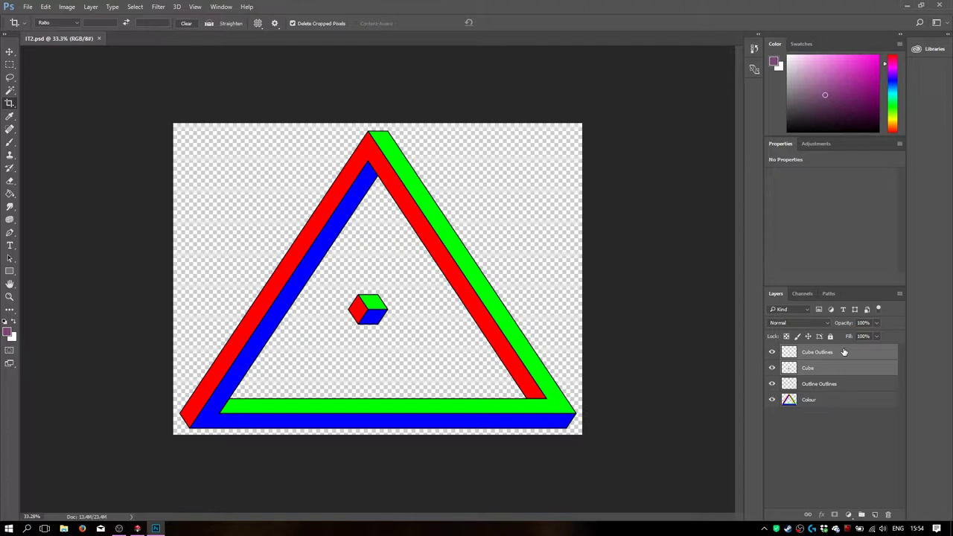
right_click(844, 353)
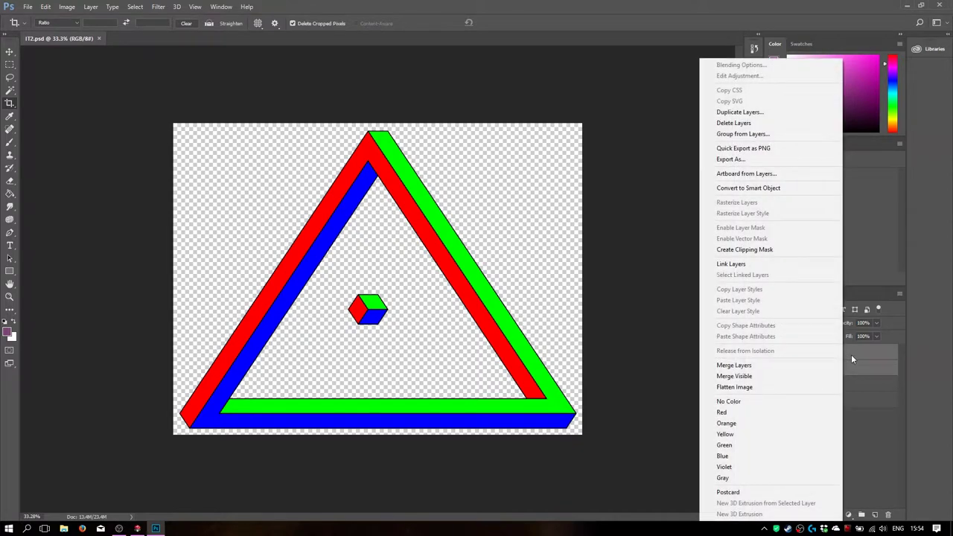
click(745, 364)
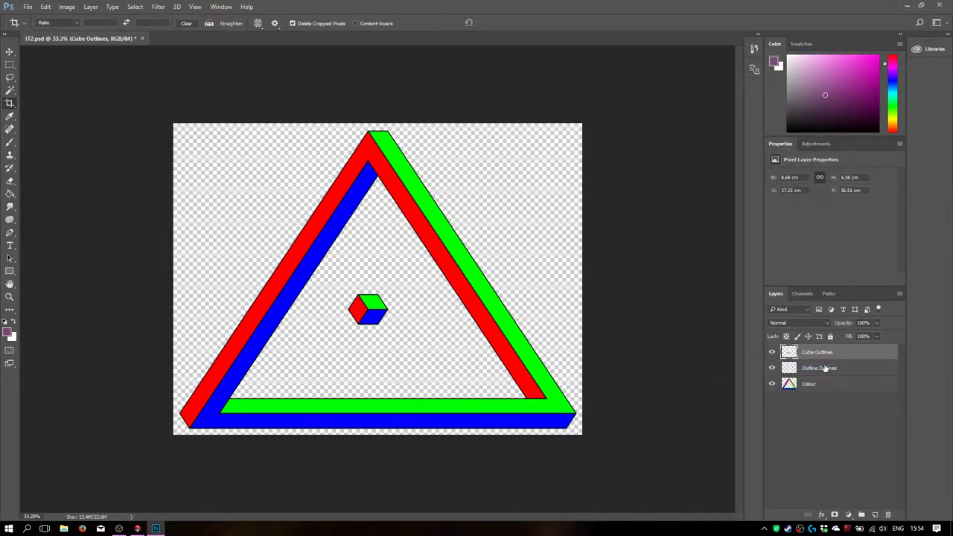
- Merge the Outline Outlines and Colour layers into one layer and clear the layer selection
click(825, 368)
shift+click(821, 383)
right_click(819, 370)
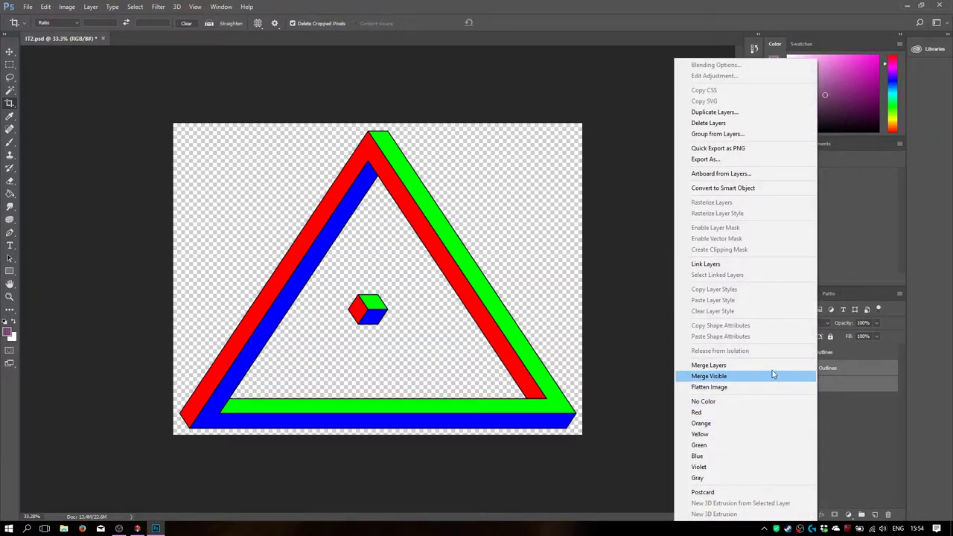
click(775, 374)
click(817, 390)
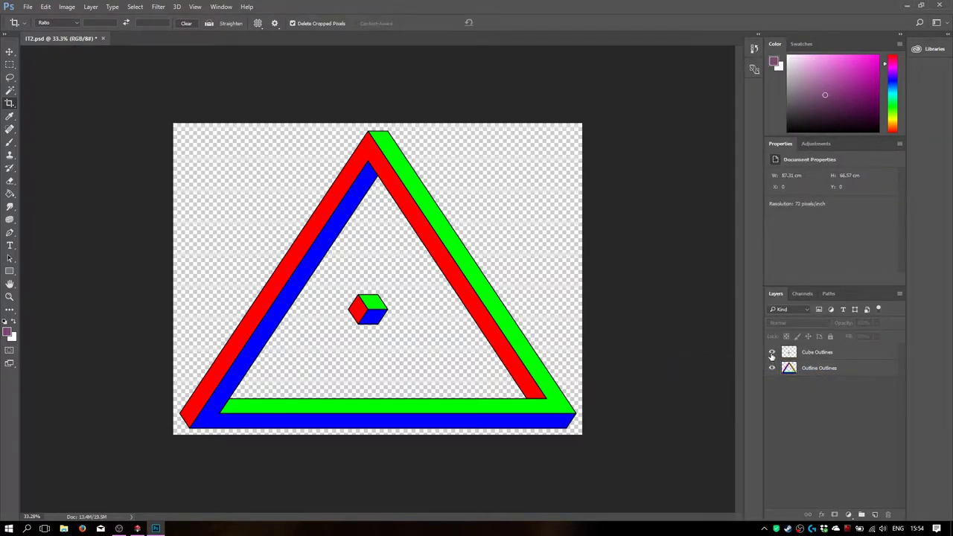
- Toggle each of the two merged layers off and on to check the cube and the triangle separately
click(772, 353)
click(772, 353)
click(772, 368)
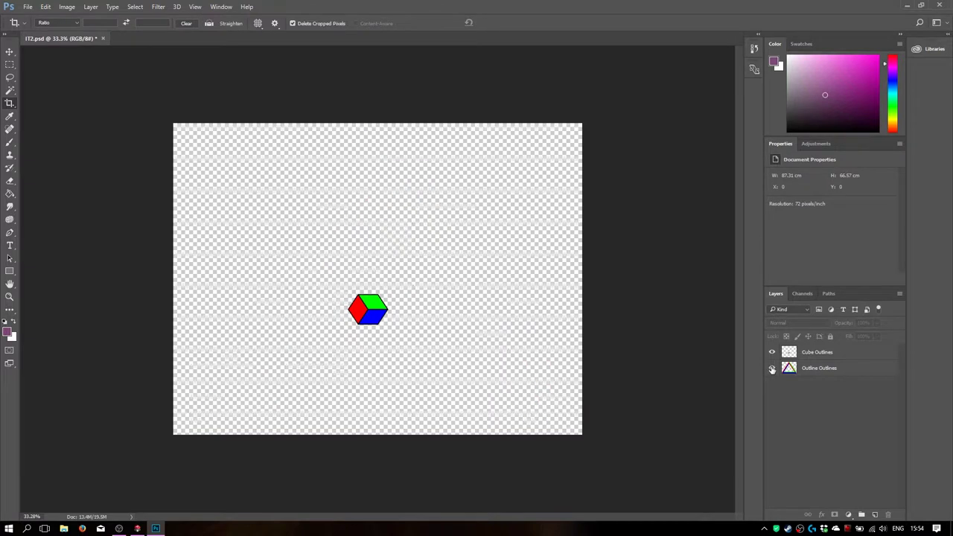
click(772, 369)
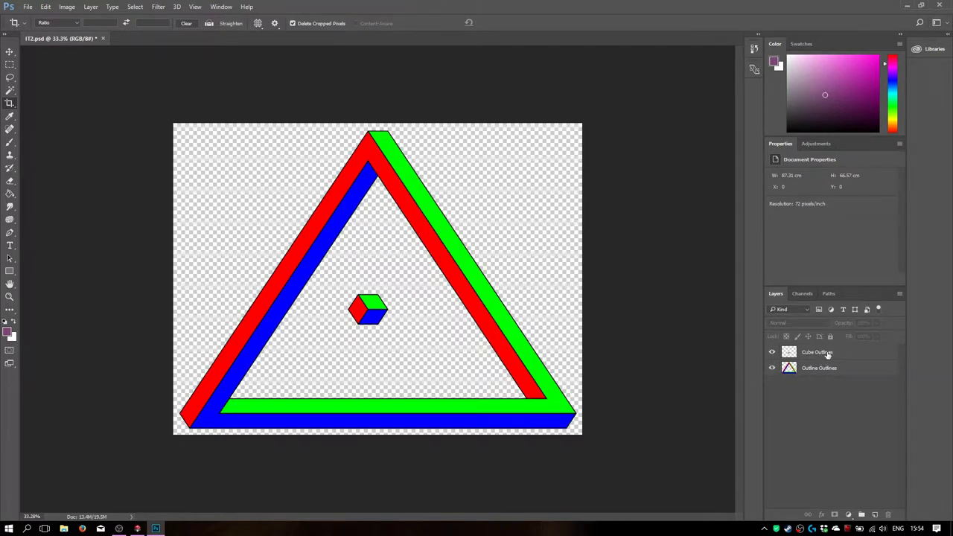
- Try deleting the merged Cube Outlines layer, and undo the deletion
drag(828, 354, 886, 514)
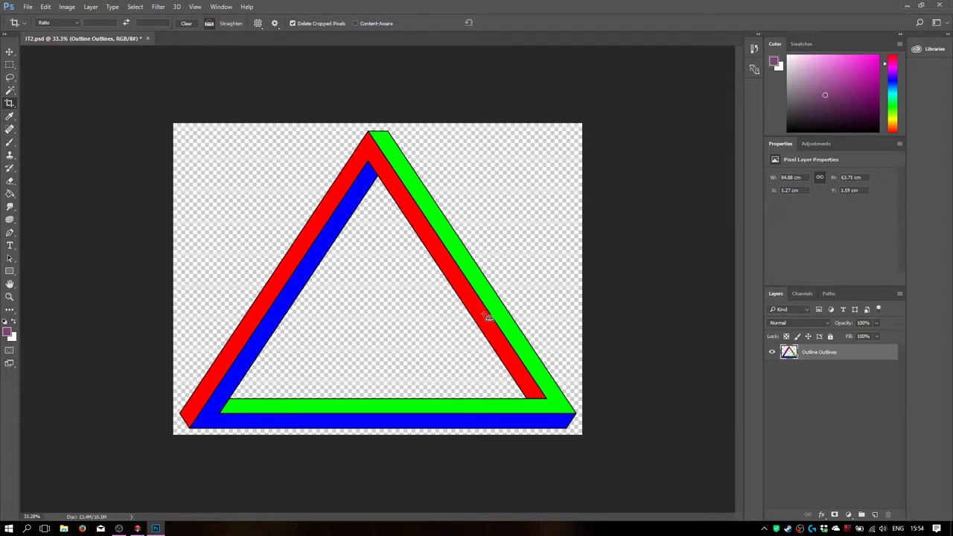
key(ctrl+s)
key(ctrl+z)
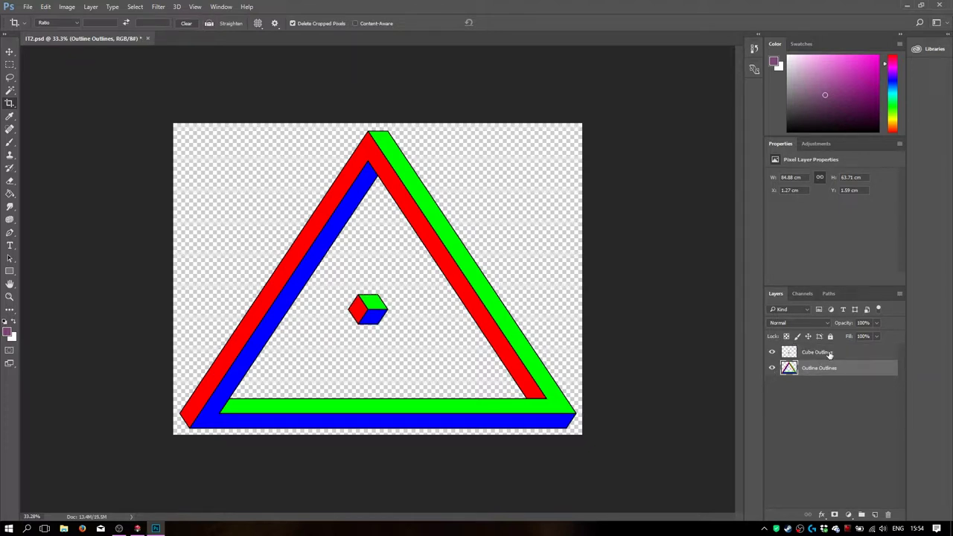
- Save a layered Photoshop copy named IT2(cube) in the WiP folder, keeping Maximize Compatibility on
key(ctrl+shift+s)
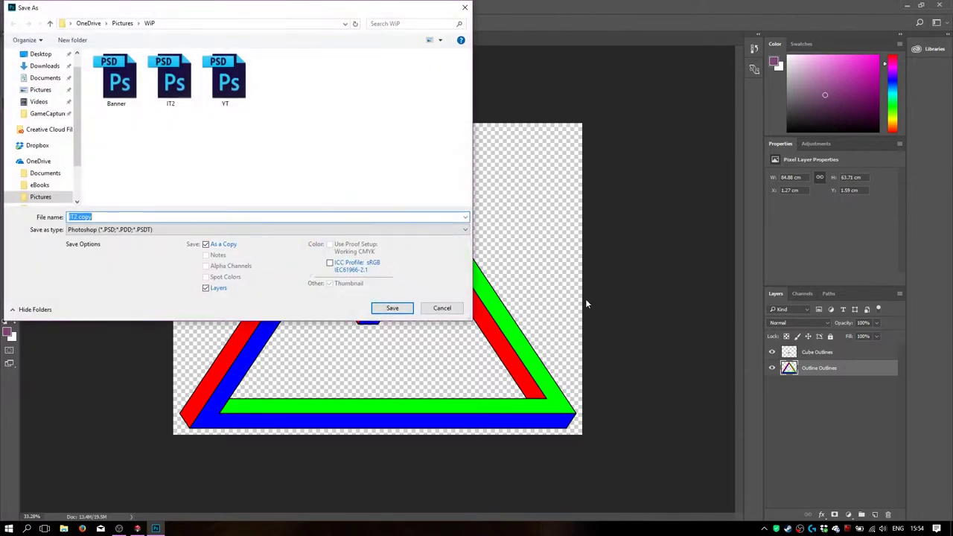
click(169, 88)
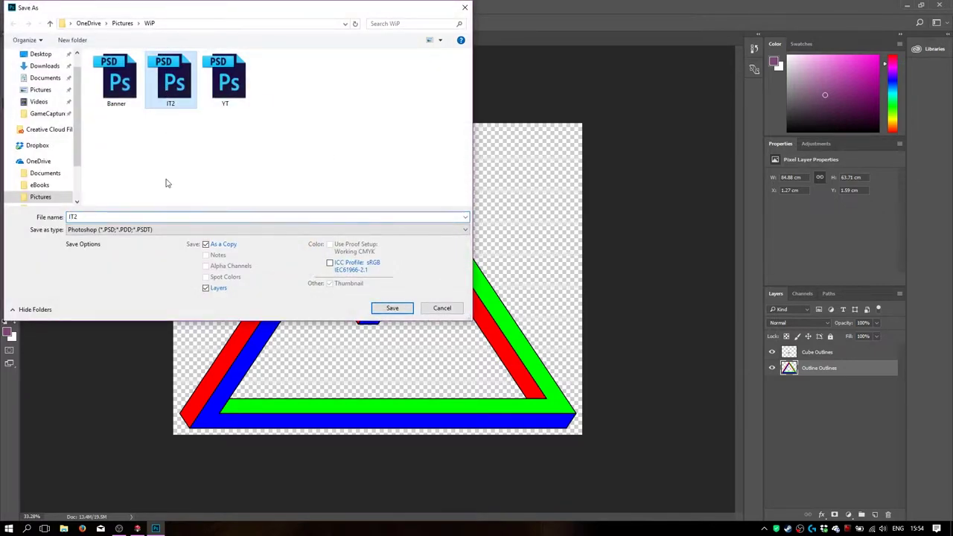
click(97, 217)
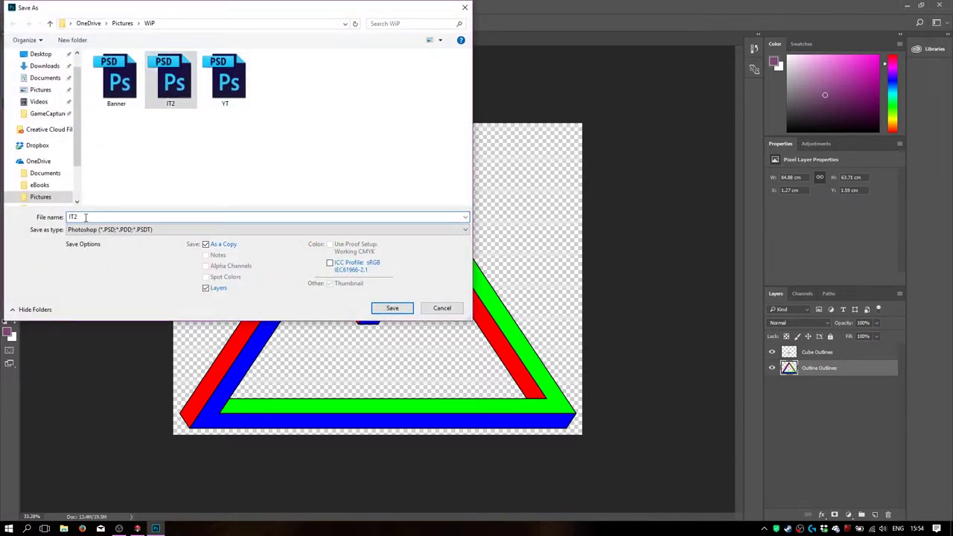
text(()
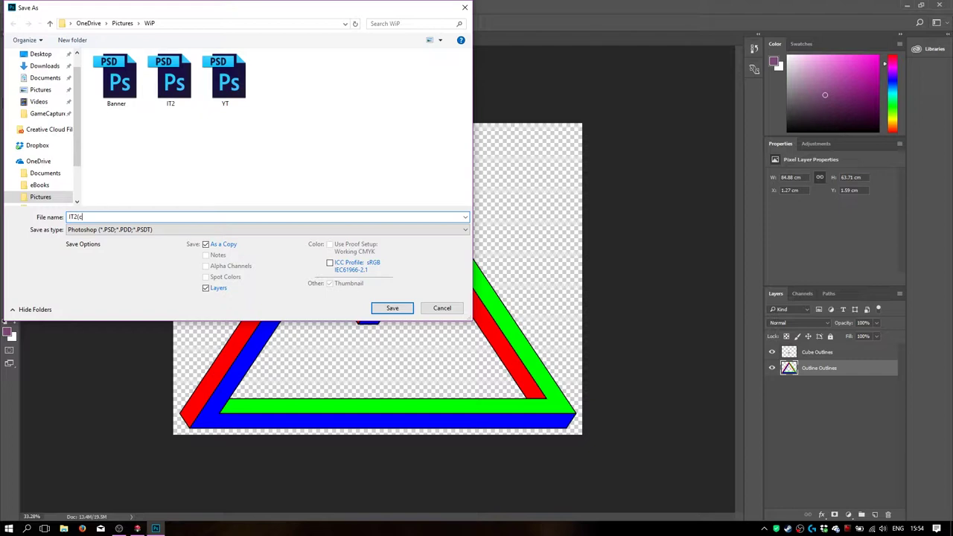
text(cube)
click(378, 308)
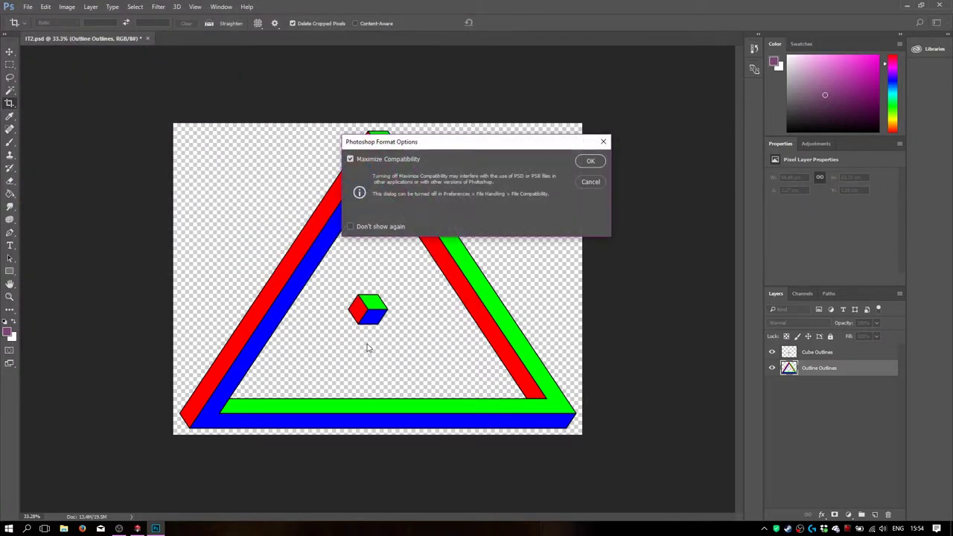
click(605, 158)
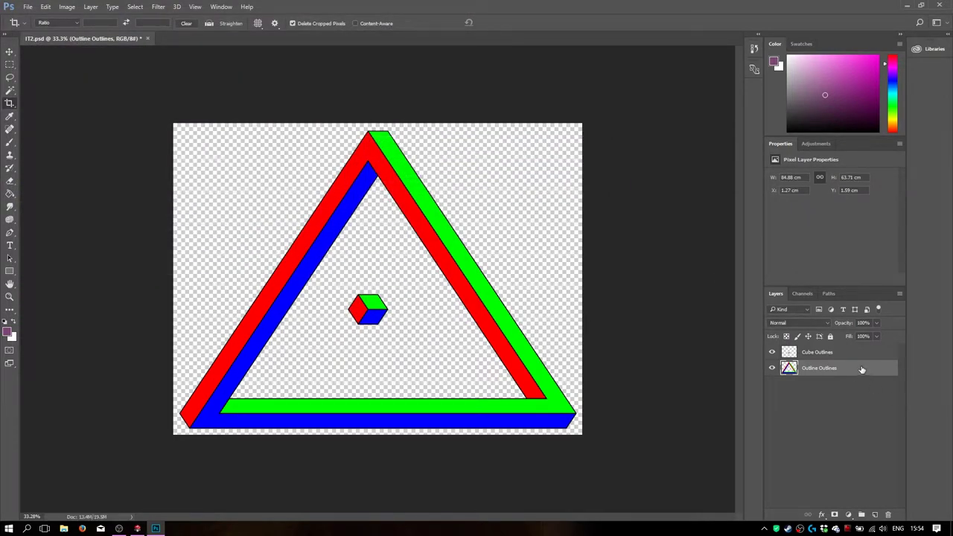
- Delete the Cube Outlines layer from IT2.psd so only the triangle is left, and save the file
mouse_move(863, 370)
mouse_down()
mouse_move(889, 516)
mouse_move(886, 417)
mouse_move(848, 367)
mouse_up()
drag(828, 353, 890, 516)
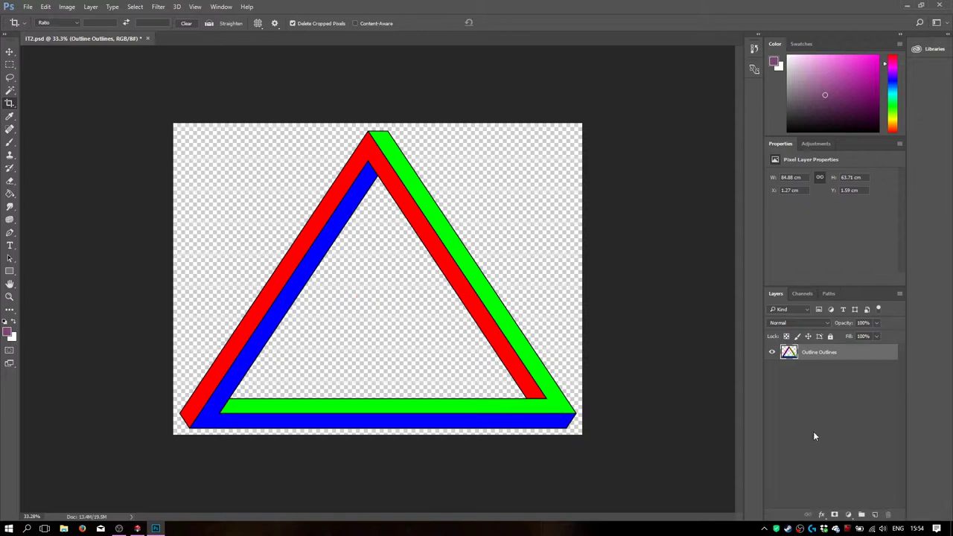
key(ctrl+s)
- Open IT2(cube).psd from the WiP folder and delete its Outline Outlines layer
key(ctrl+o)
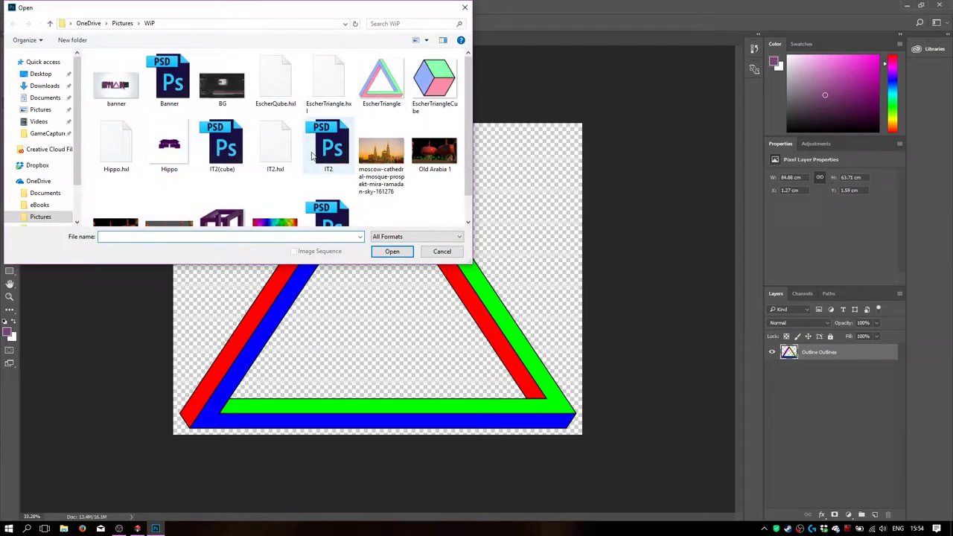
double_click(221, 147)
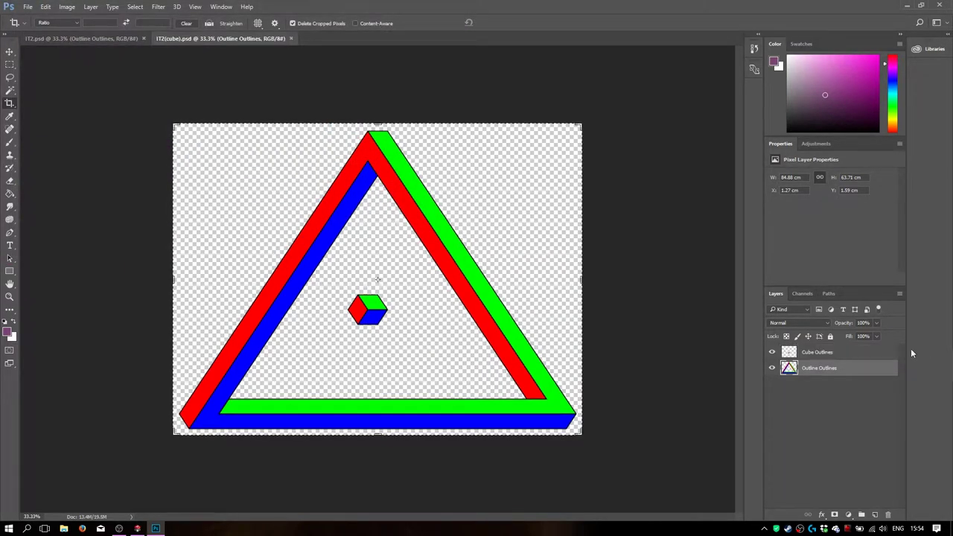
drag(842, 370, 887, 514)
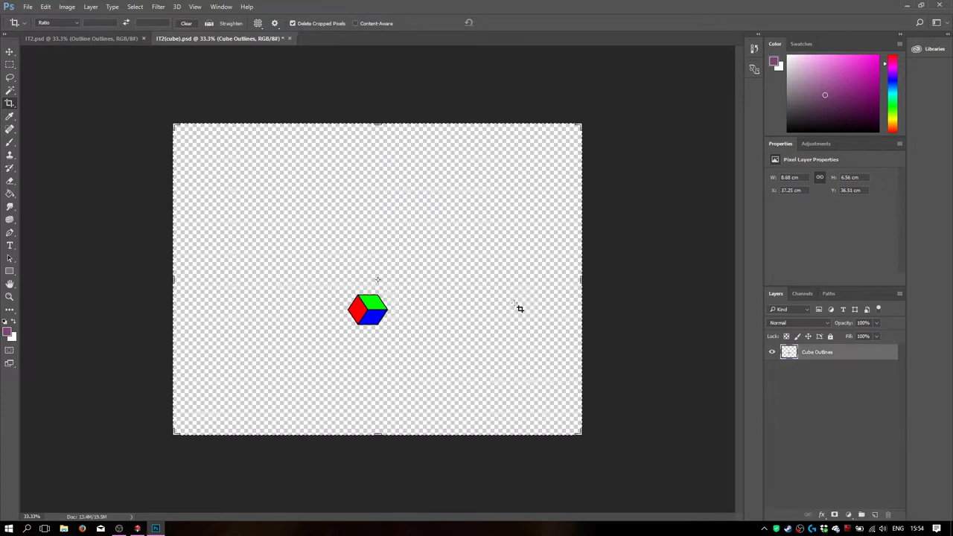
- Crop the canvas tightly around the cube to about 300 by 279 px, inspect it, and save IT2(cube).psd
click(9, 51)
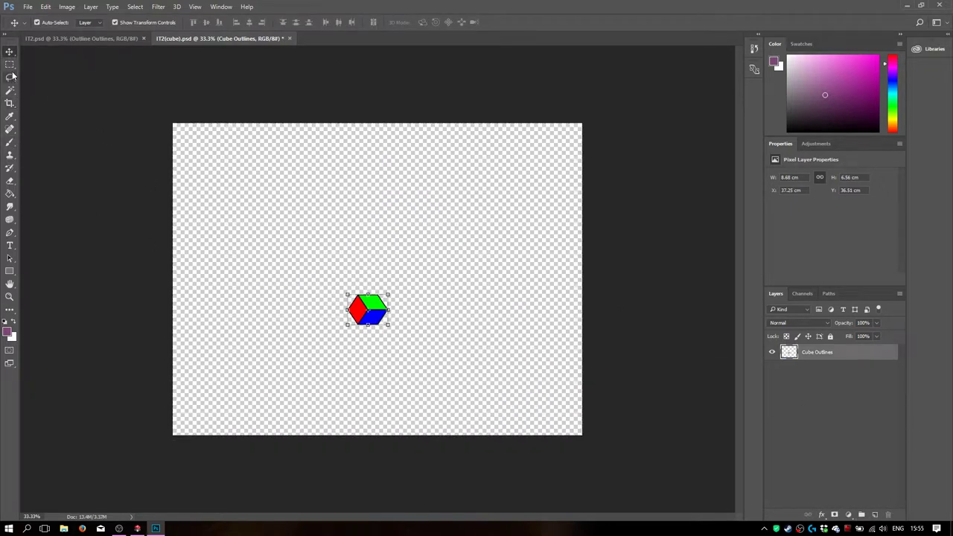
click(10, 102)
drag(336, 283, 398, 338)
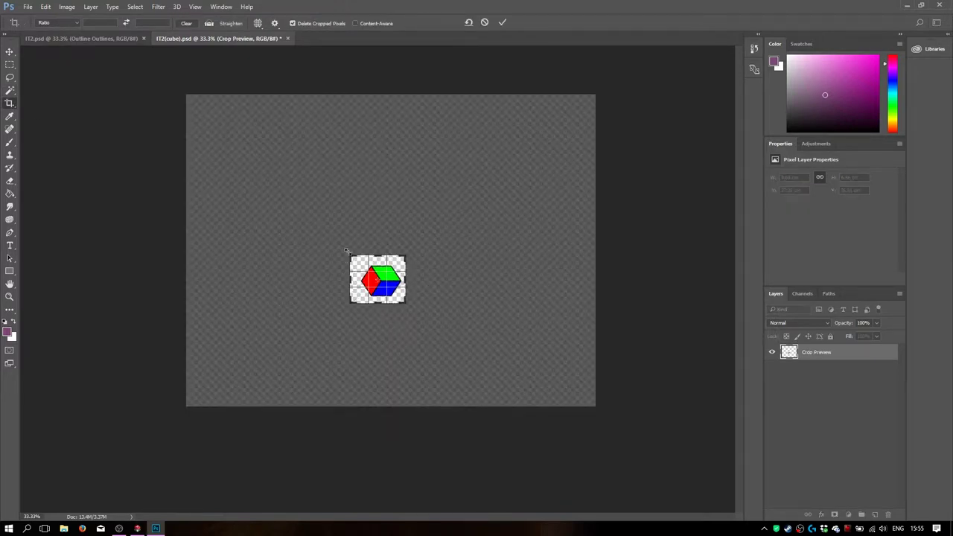
drag(350, 253, 354, 256)
key(Return)
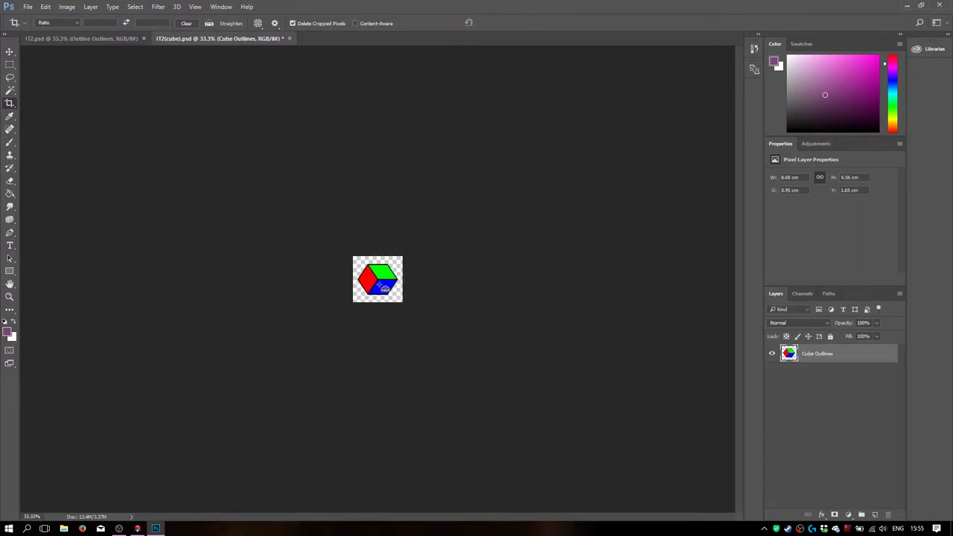
scroll(368, 294, up, 10)
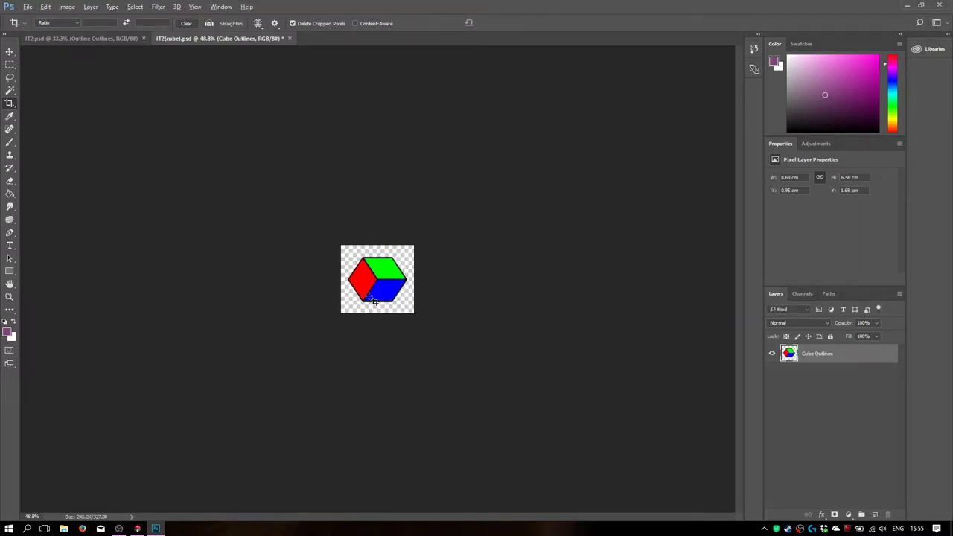
scroll(379, 311, down, 4)
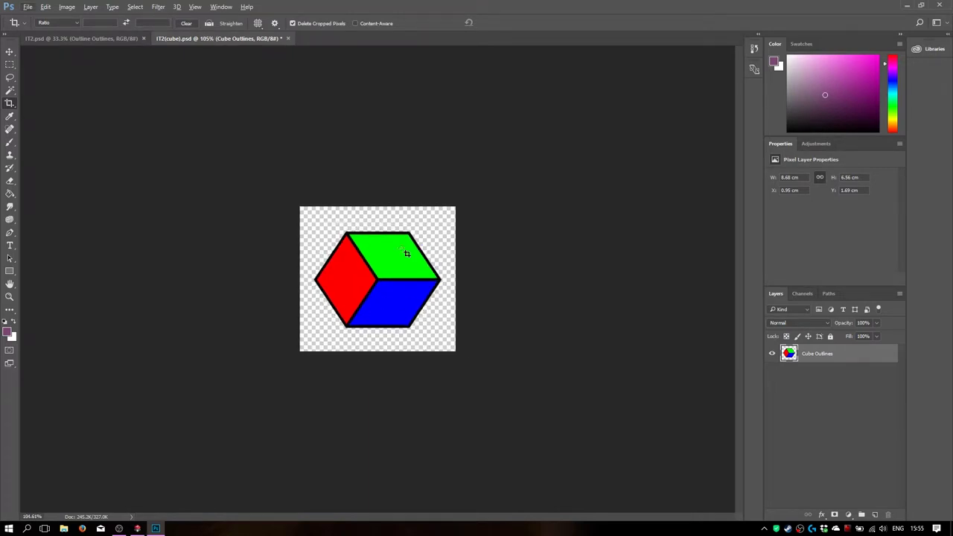
key(ctrl)
- Switch to IT2.psd, commit a crop at the full canvas around the triangle, and save the file
click(90, 39)
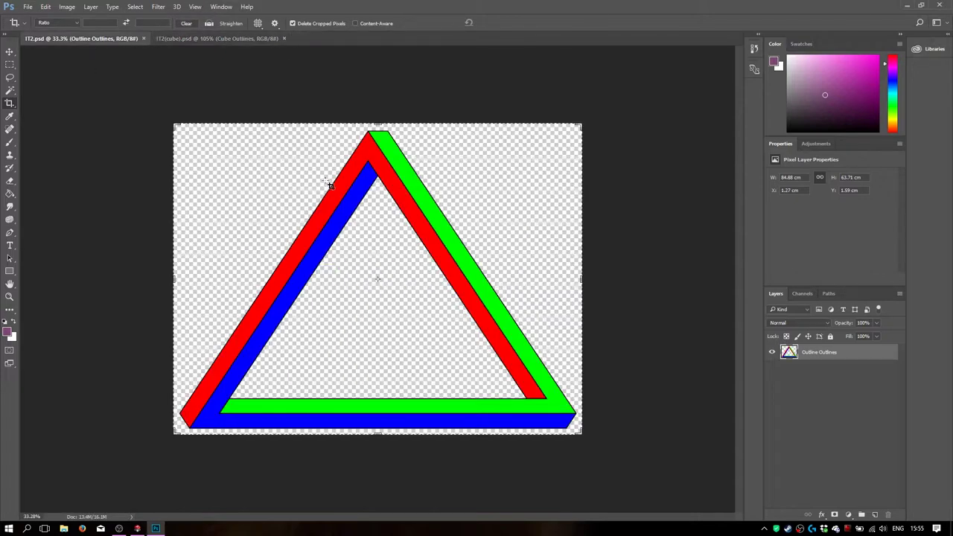
click(650, 181)
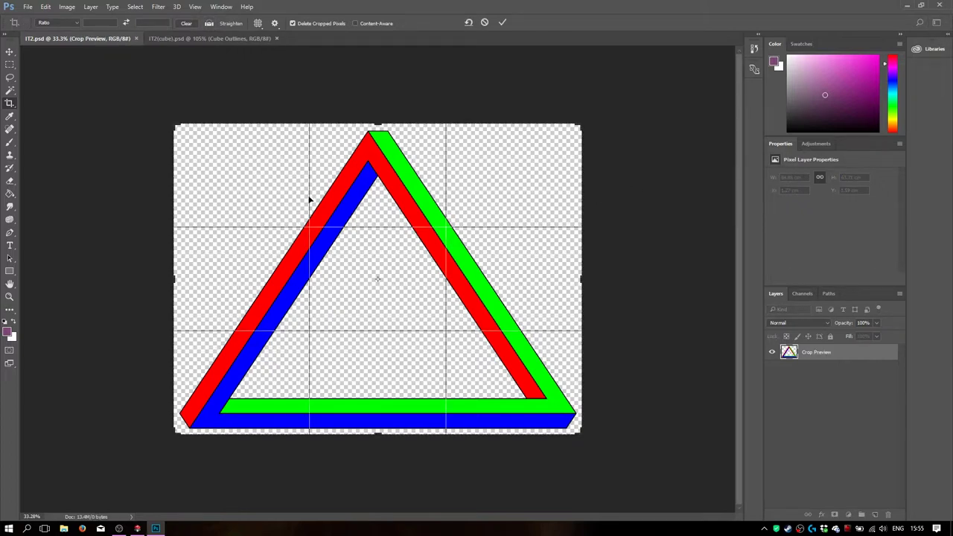
key(Return)
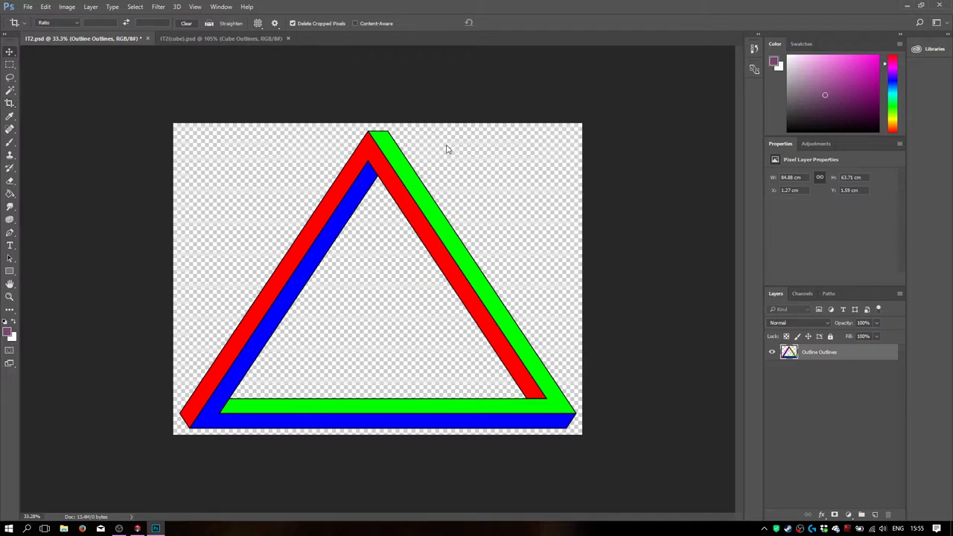
key(v)
key(ctrl+s)
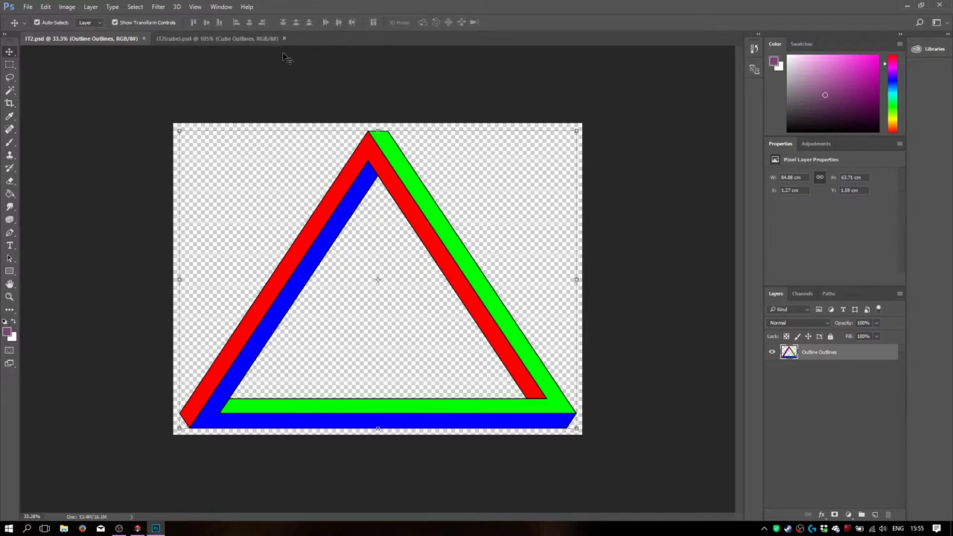
- Close Photoshop, launch After Effects CC 2017 and start a new project
click(944, 6)
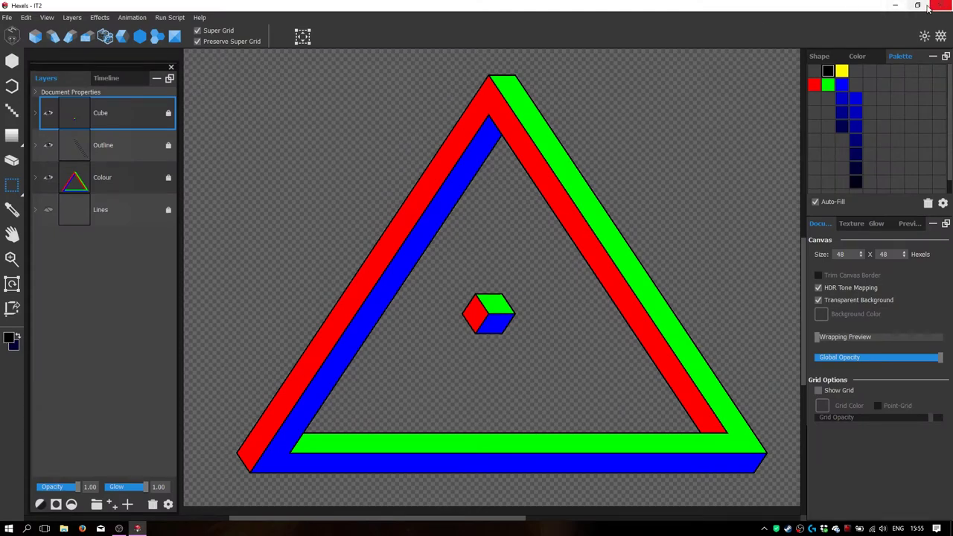
key(super)
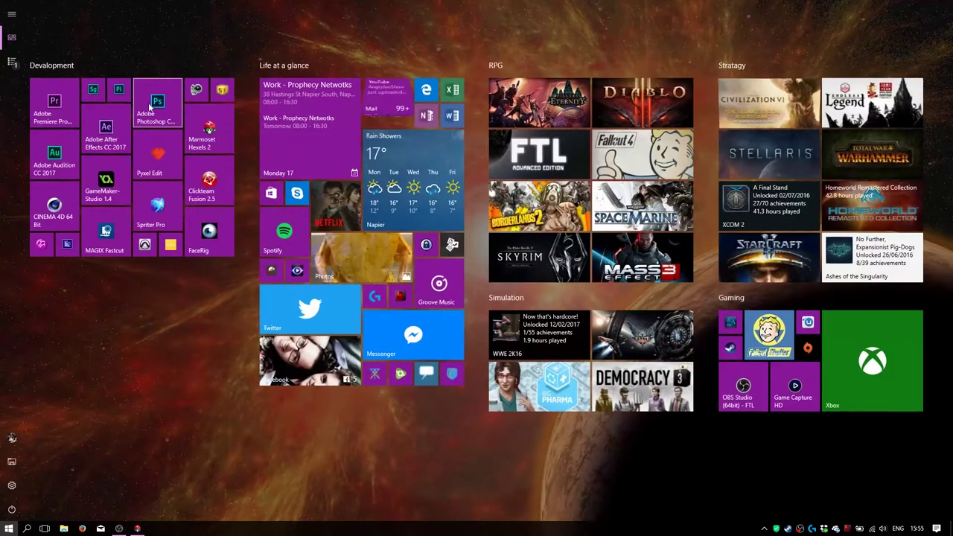
click(93, 125)
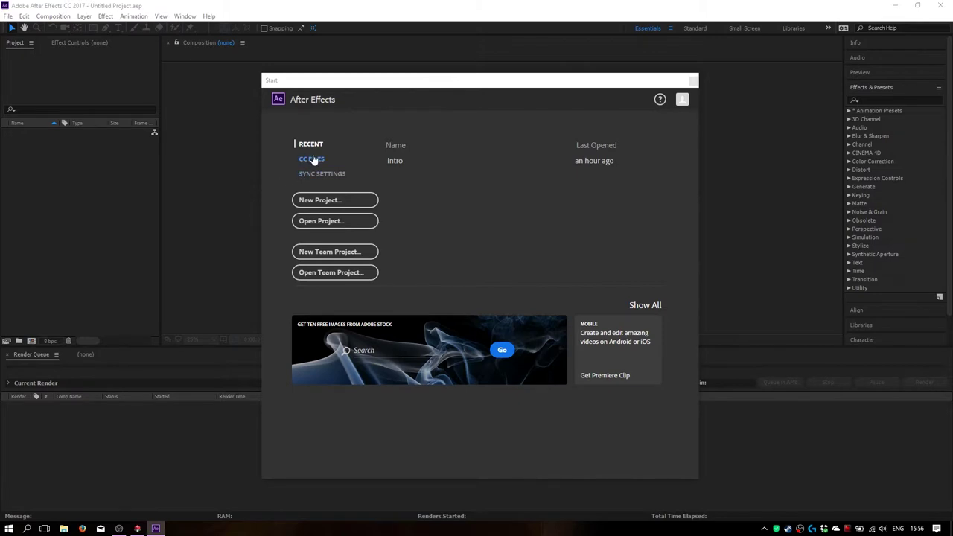
click(317, 200)
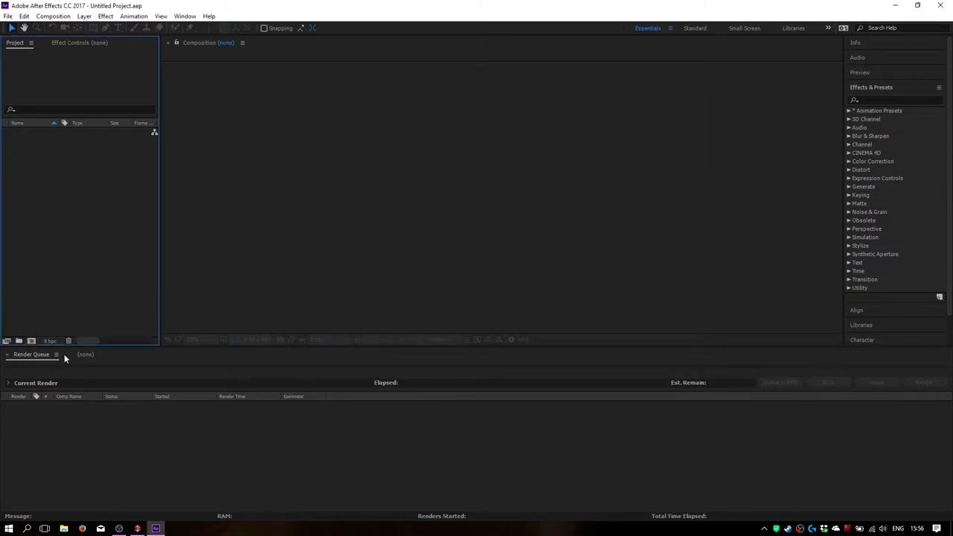
- Create a new composition using the UHD 4K 25 preset
click(32, 341)
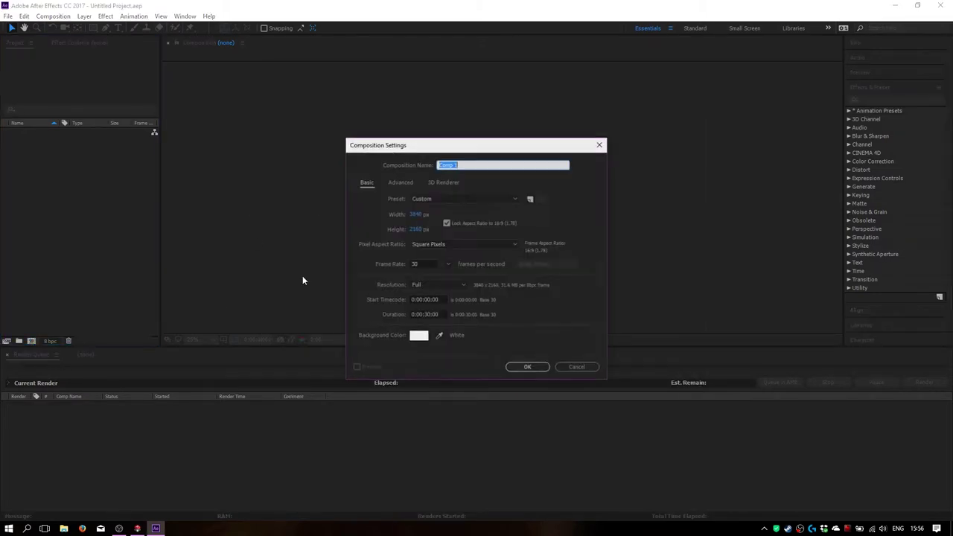
click(457, 196)
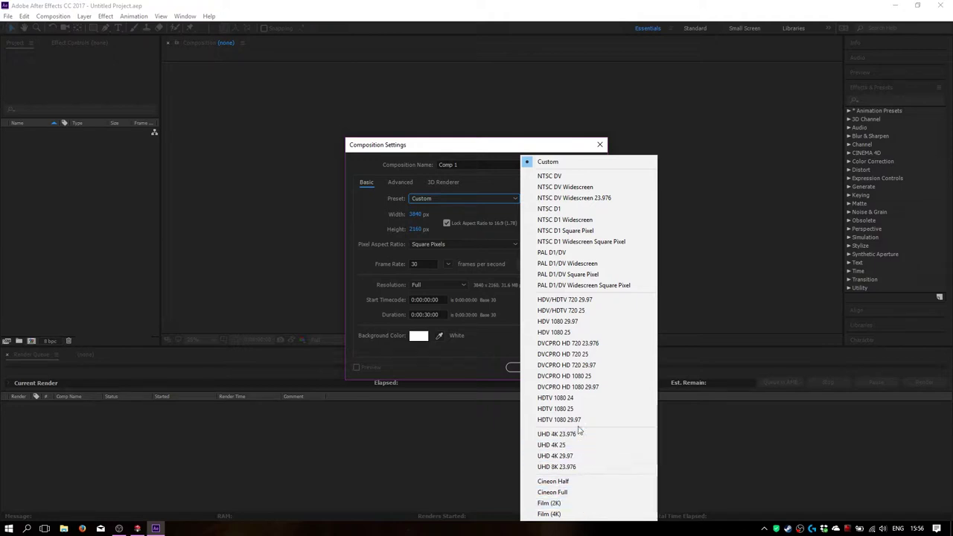
click(578, 399)
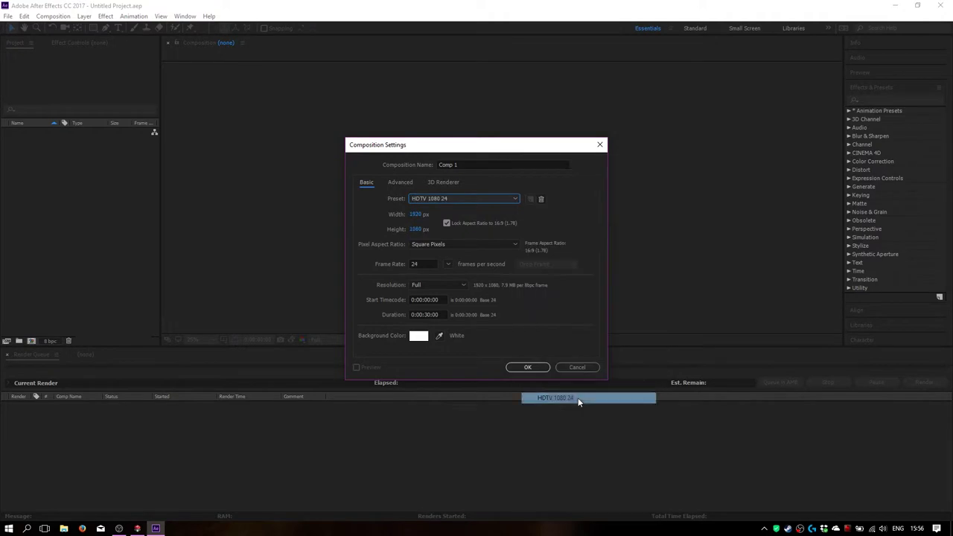
click(466, 197)
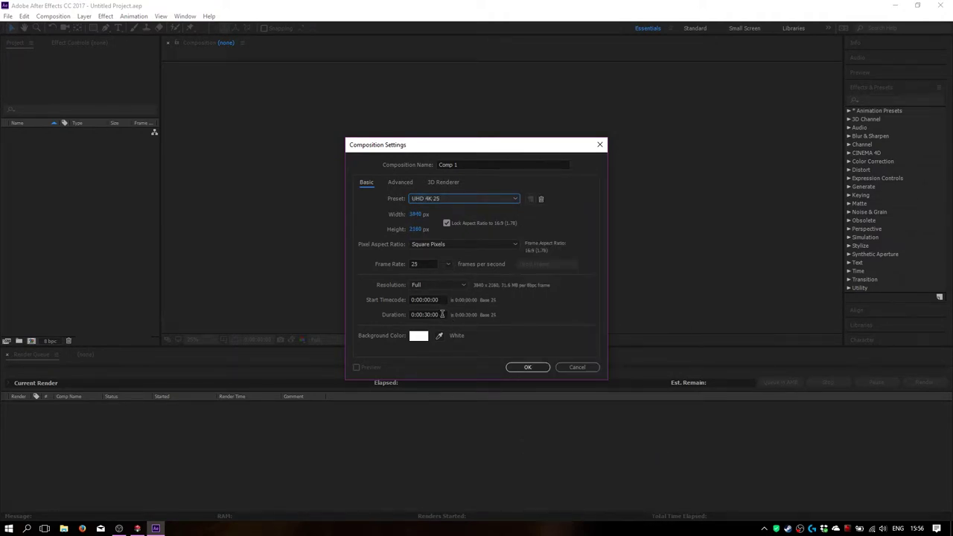
click(511, 367)
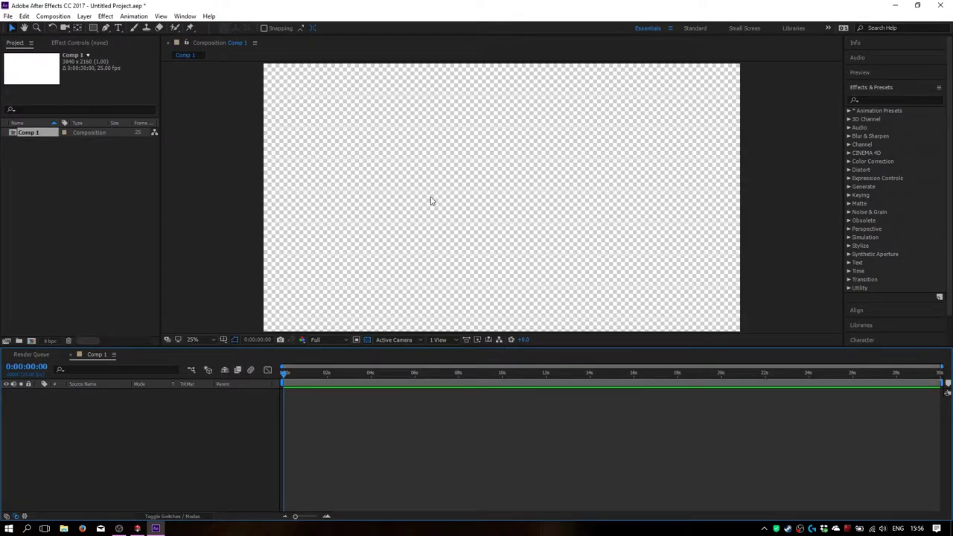
- Import IT2.psd and IT2(cube).psd from the WiP folder together as footage
scroll(451, 211, down, 1)
scroll(452, 212, up, 1)
click(35, 157)
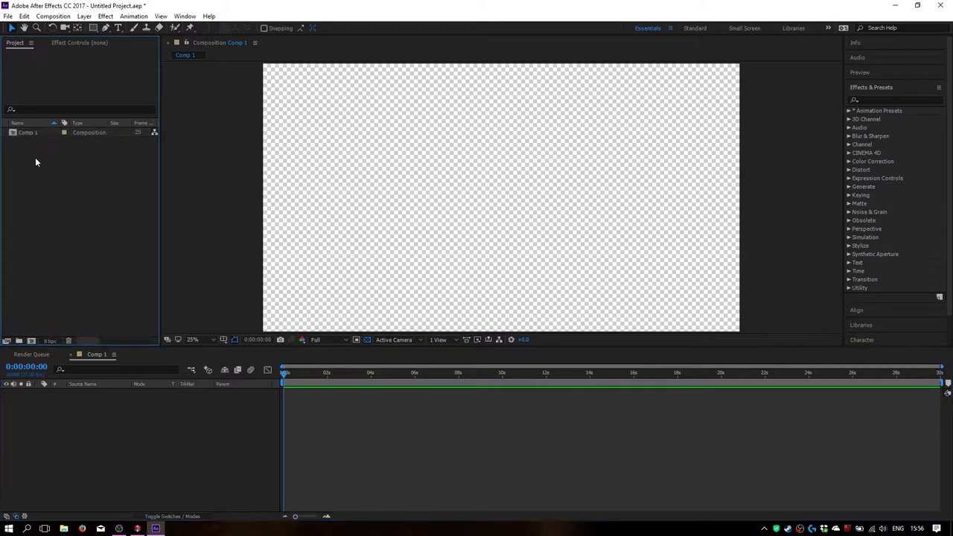
double_click(36, 165)
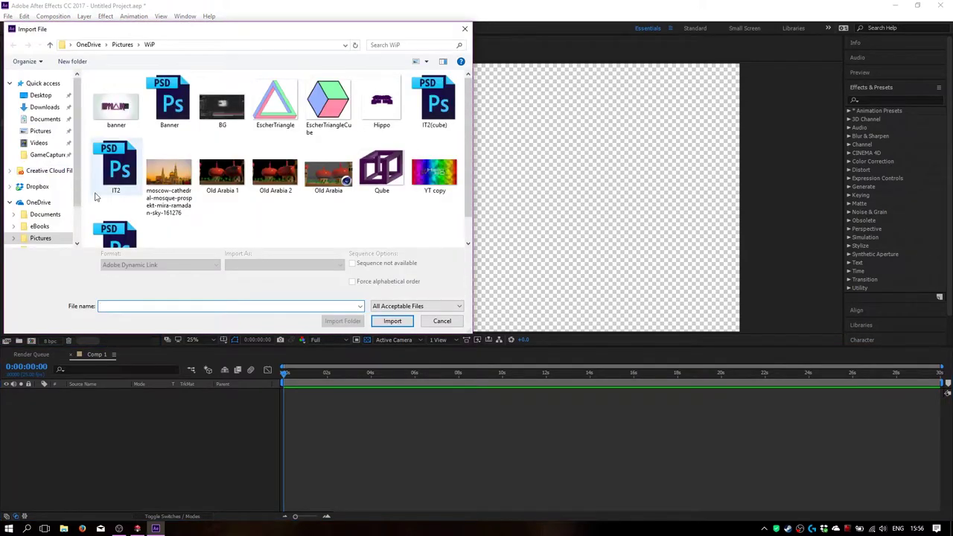
click(117, 177)
ctrl+click(436, 119)
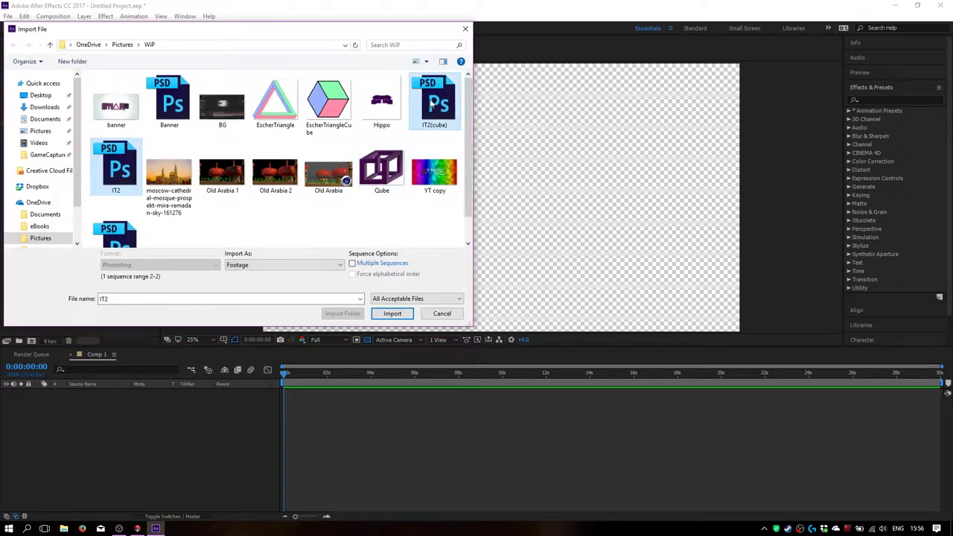
click(392, 313)
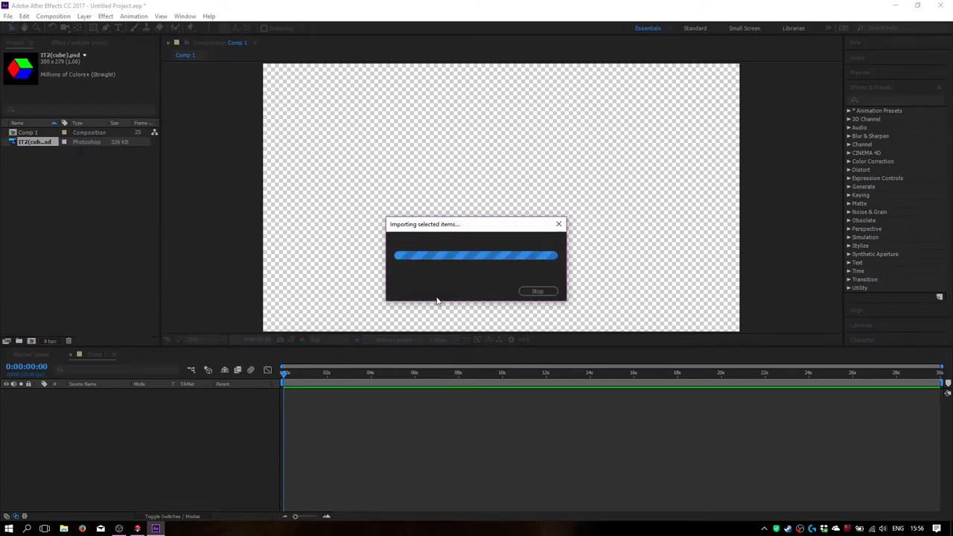
- Add IT2.psd to the Comp 1 timeline and place IT2(cube).psd as a layer above it
click(44, 195)
drag(23, 153, 78, 425)
drag(36, 141, 102, 390)
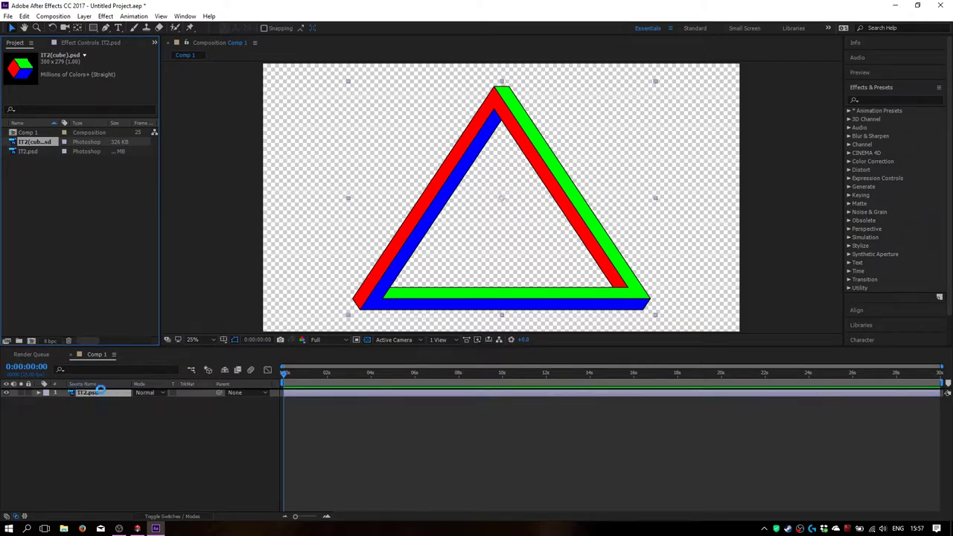
- Move the IT2(cube).psd layer from the composition's centre onto the triangle's top corner
drag(504, 210, 504, 109)
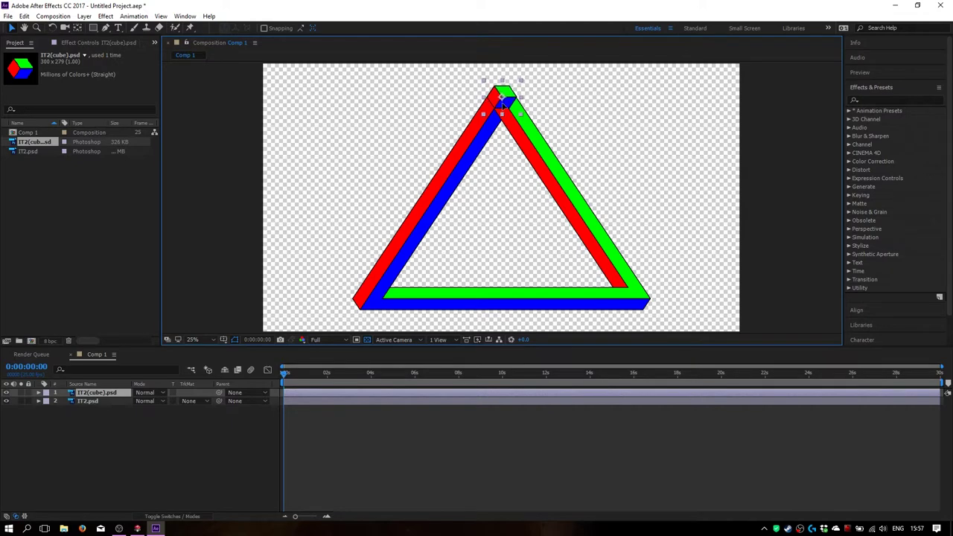
scroll(504, 108, up, 6)
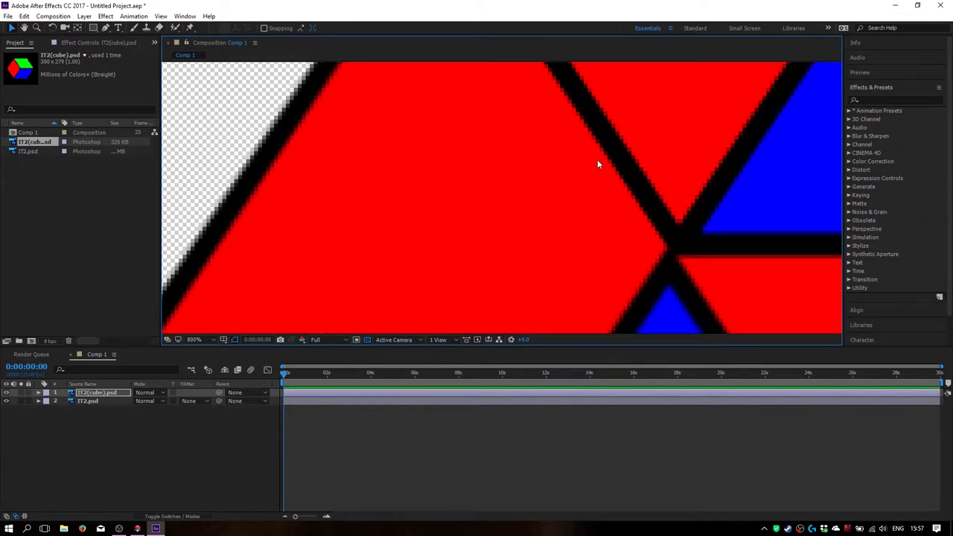
drag(674, 179, 545, 256)
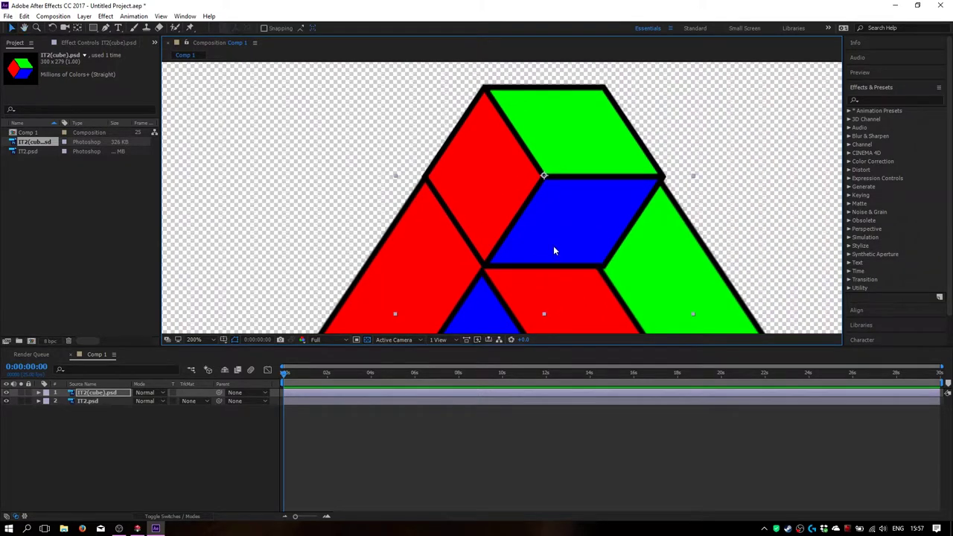
- Nudge the cube in small increments until its outlines line up with the edges of the triangle's top corner, and deselect it
key(Down)
key(Down)
key(Left)
key(Left)
key(Left)
key(Down)
key(Down)
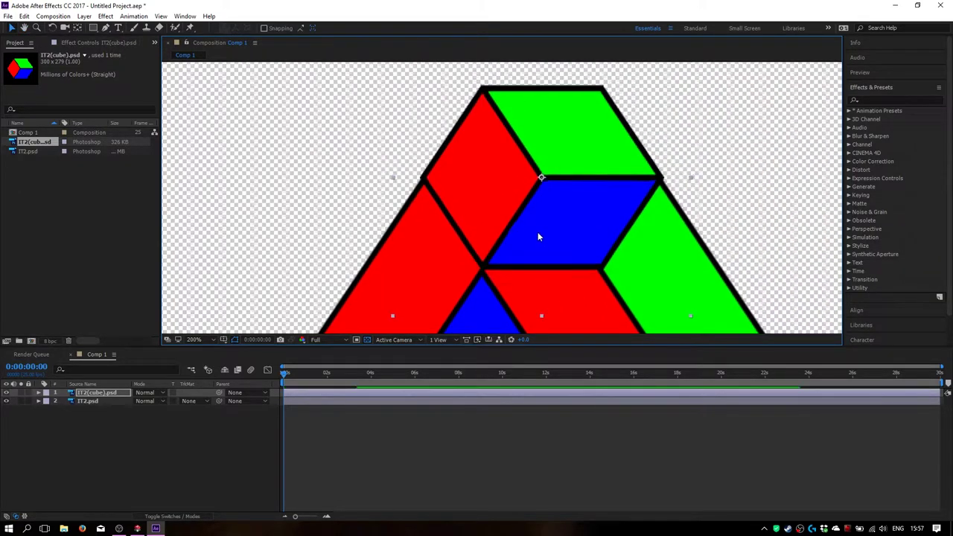
key(Left)
key(Left)
key(Left)
key(Left)
key(Down)
key(Left)
key(Down)
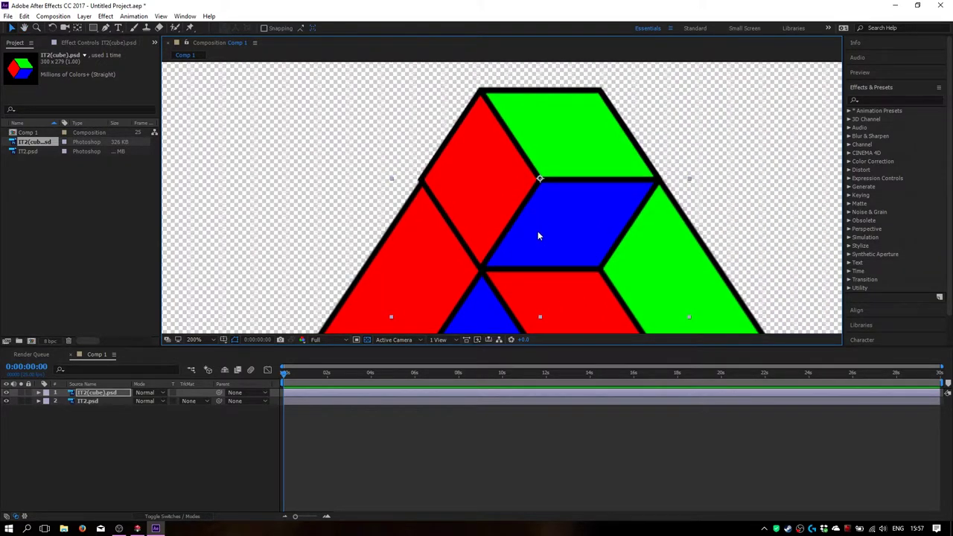
key(Left)
key(Right)
key(Right)
key(Right)
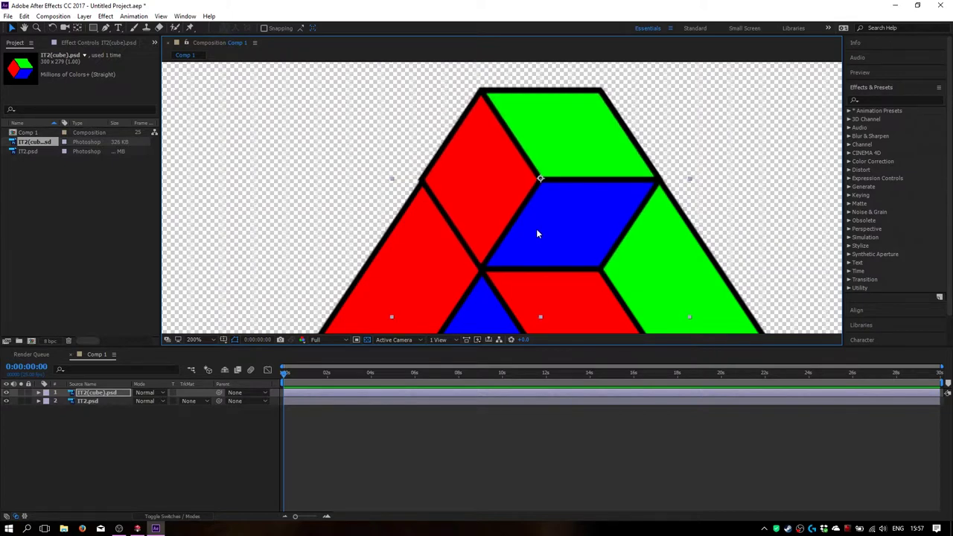
key(Down)
key(Down)
key(Right)
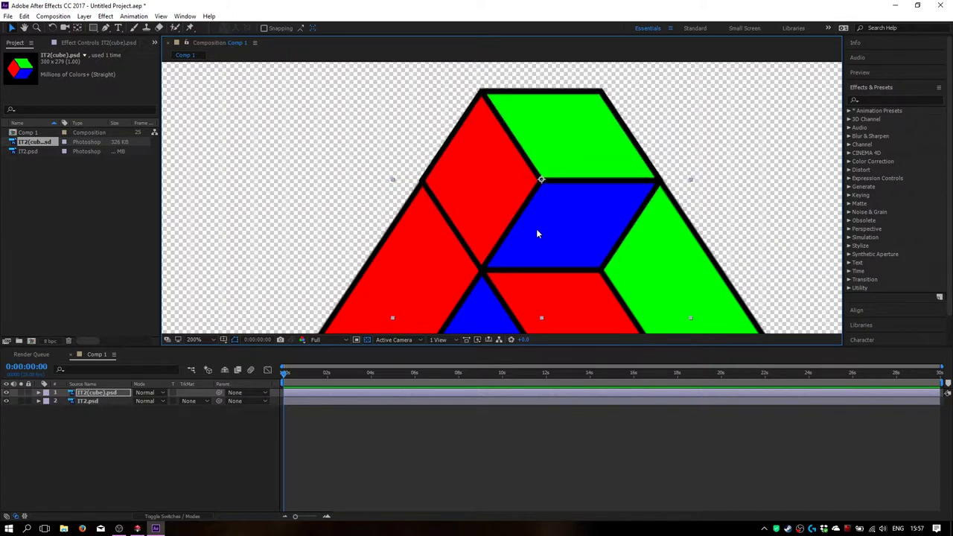
key(Right)
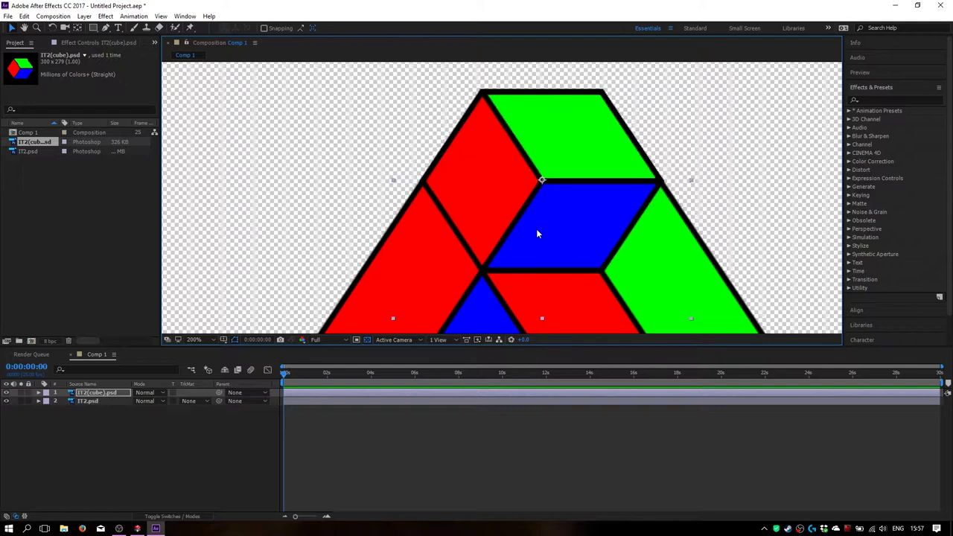
key(Down)
click(118, 442)
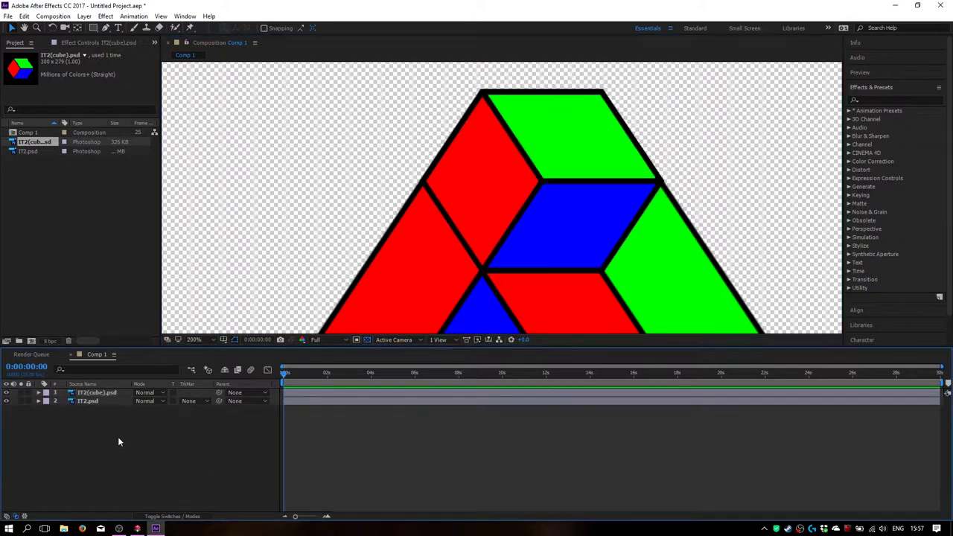
- Examine the cube's fit at the top corner and the triangle's sides across the whole composition
scroll(559, 225, down, 10)
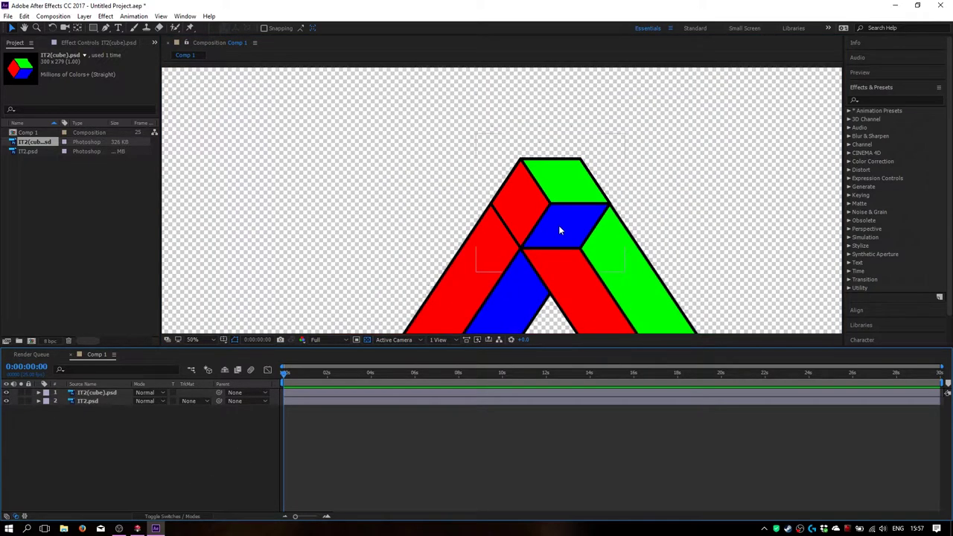
scroll(544, 169, down, 3)
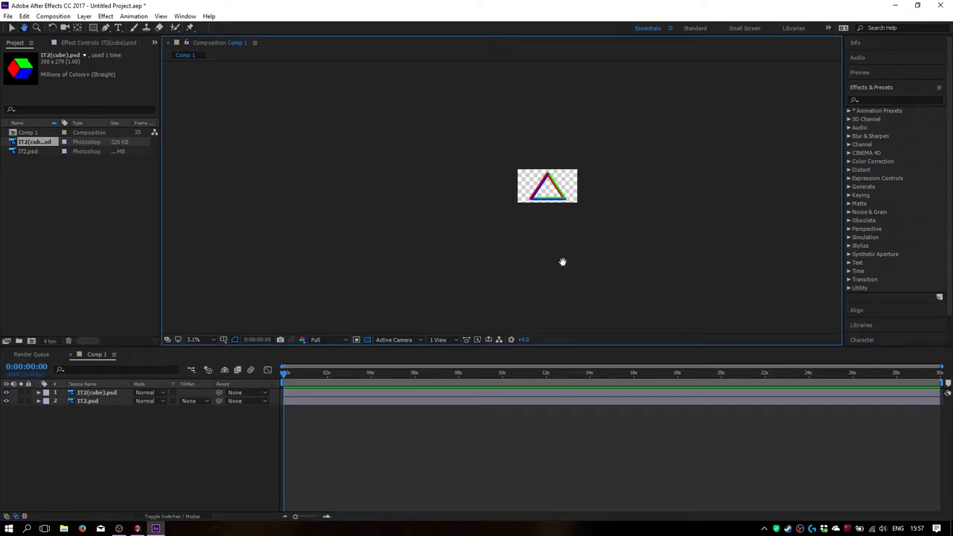
key(slash)
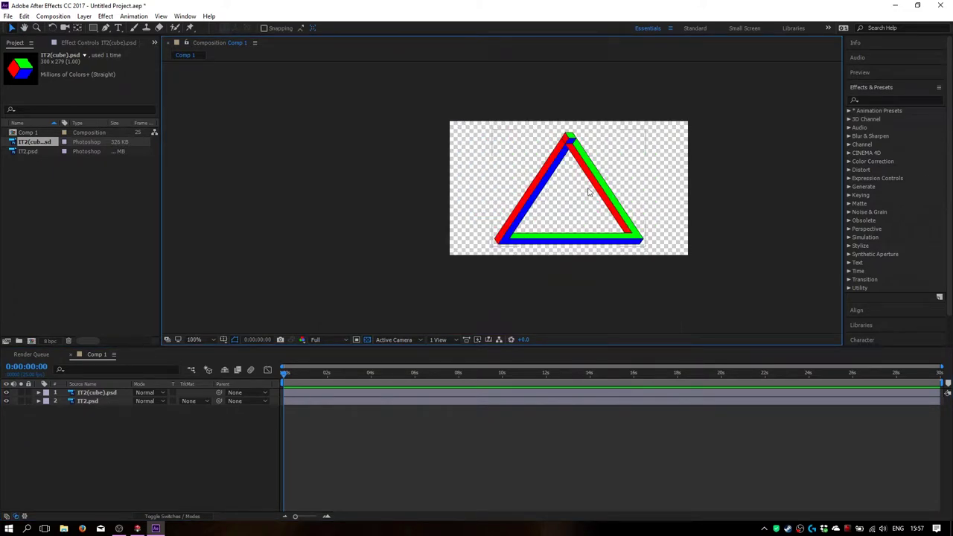
scroll(585, 193, up, 1)
scroll(586, 196, up, 3)
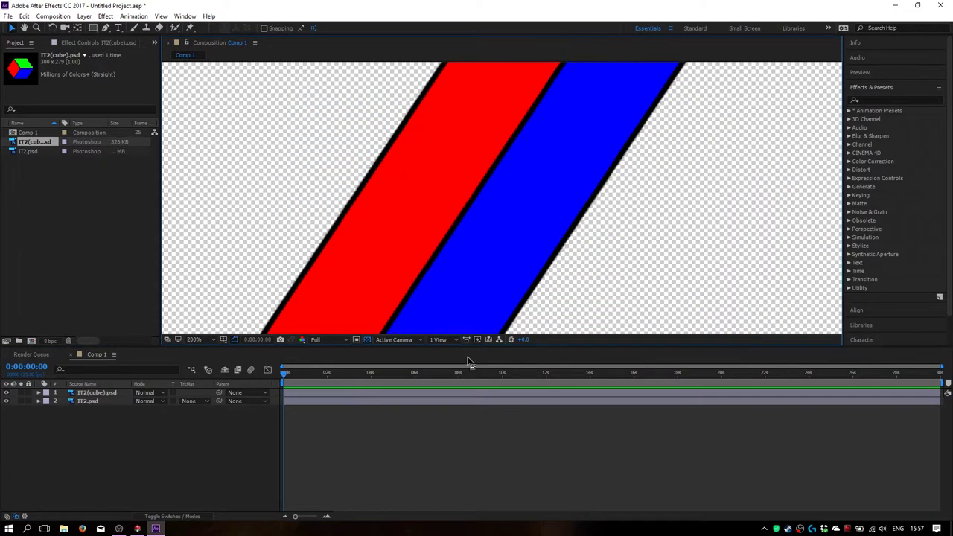
scroll(591, 224, down, 8)
drag(637, 227, 552, 220)
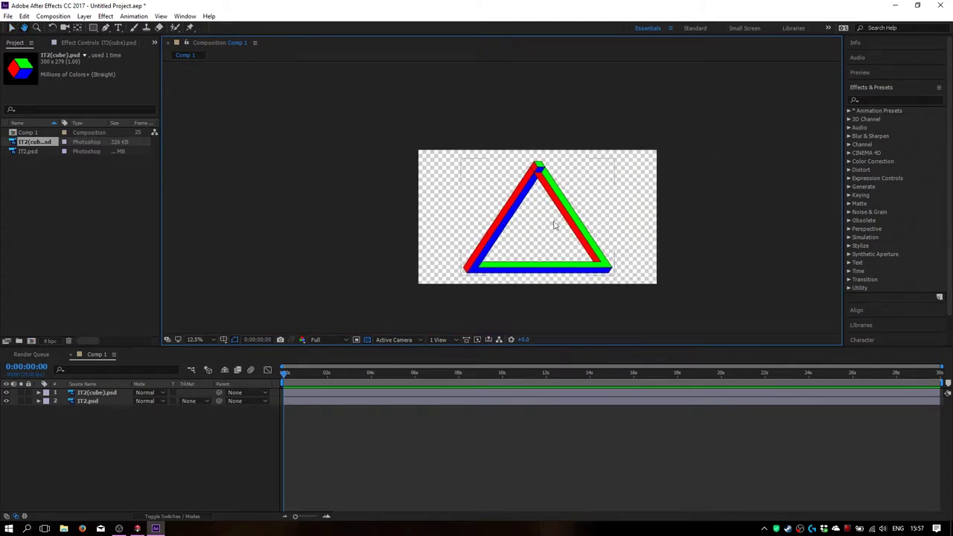
scroll(566, 218, up, 1)
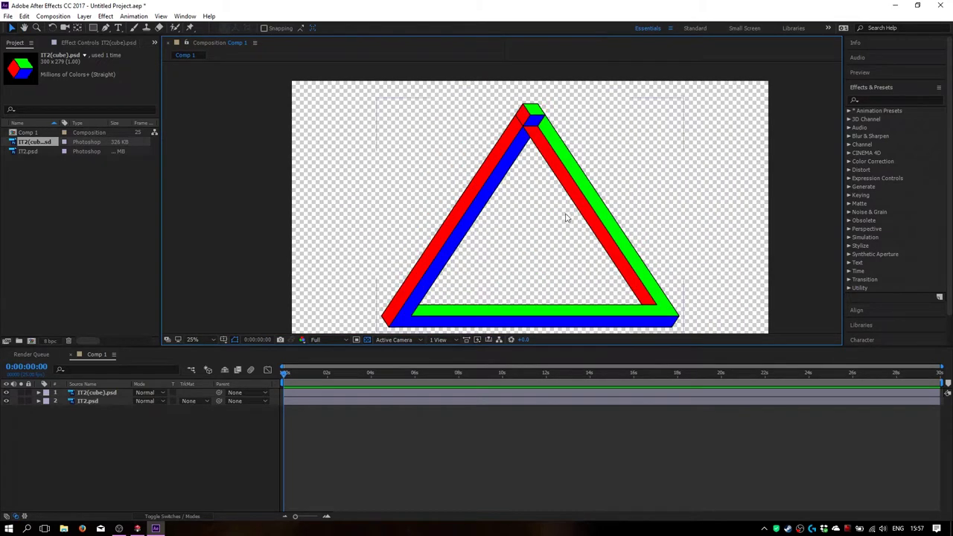
drag(531, 241, 534, 231)
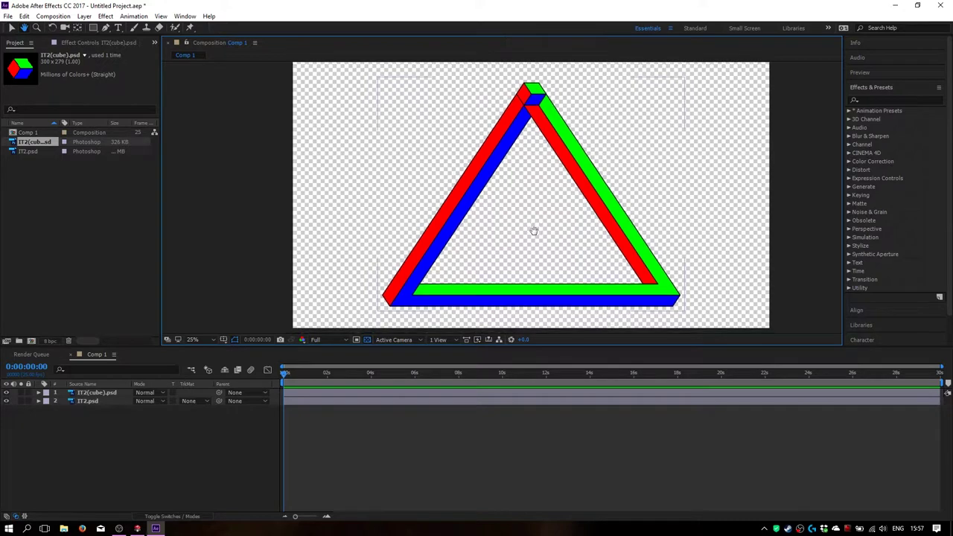
- Duplicate the IT2(cube).psd layer and place the copy directly below the top cube on the triangle's left arm
key(v)
drag(99, 392, 114, 432)
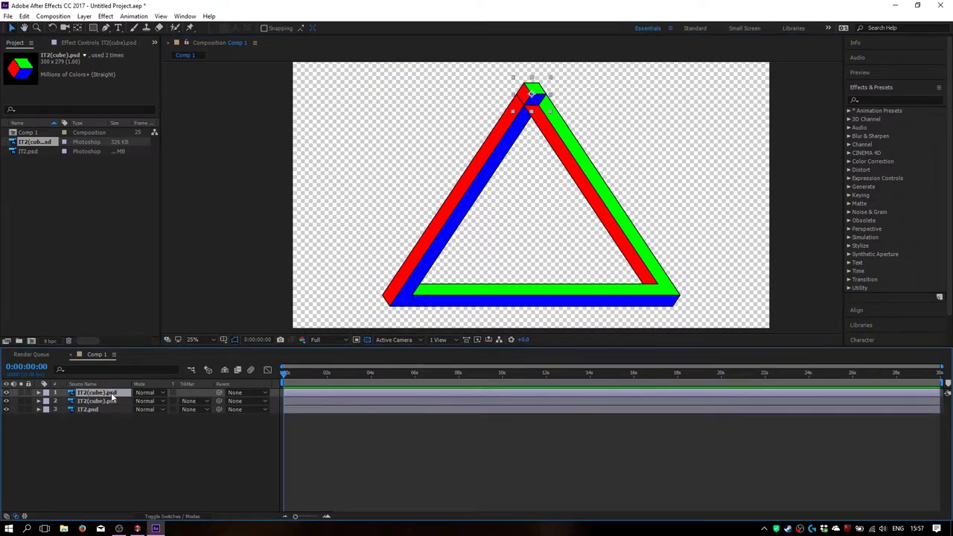
drag(525, 102, 508, 124)
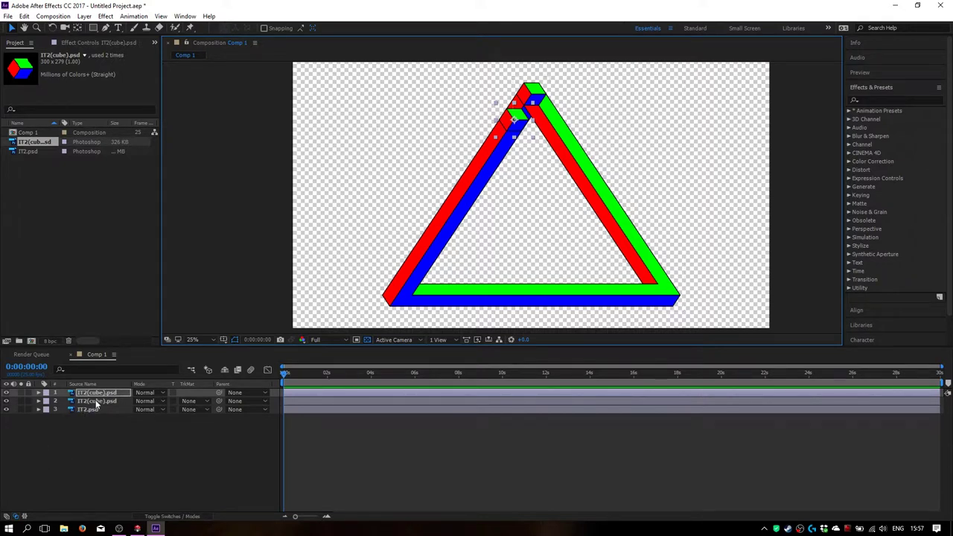
- Duplicate both cube layers, stack the two copies above the originals and position them further down the triangle's left arm
click(96, 401)
shift+click(97, 393)
key(ctrl+d)
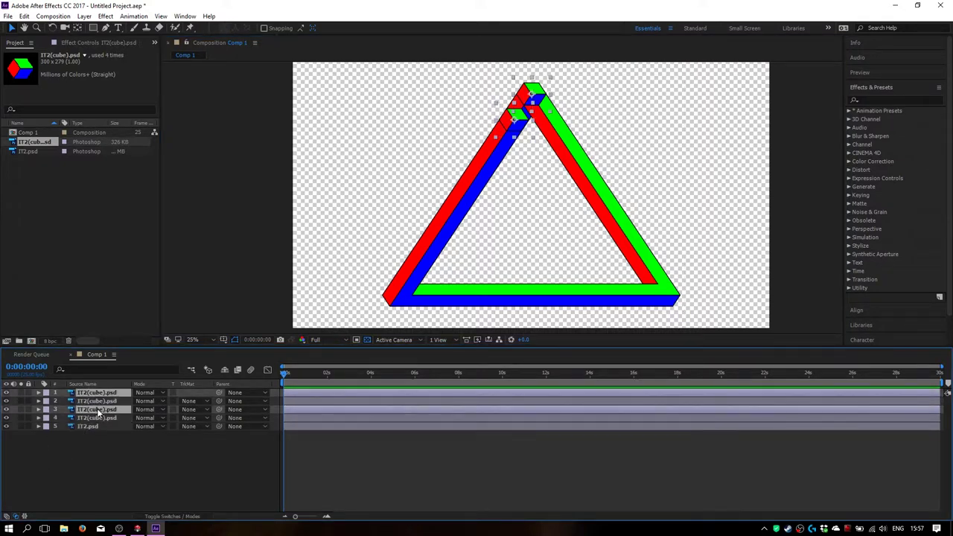
drag(99, 397, 99, 397)
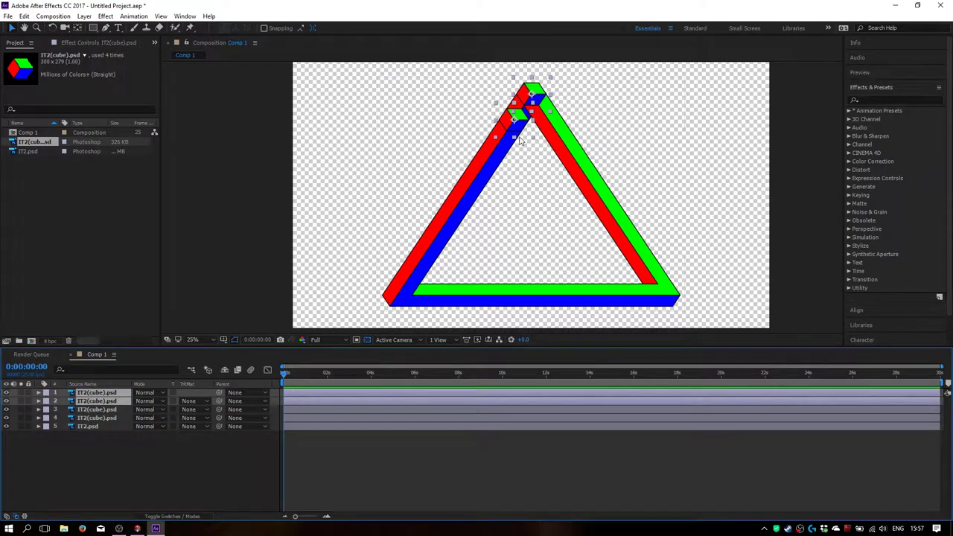
drag(509, 130, 473, 179)
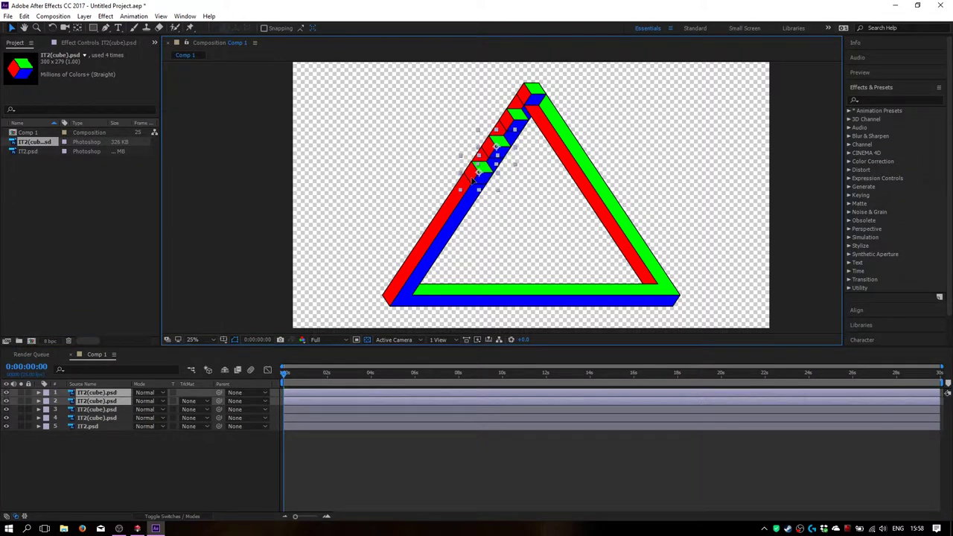
- Duplicate all four cube layers, stack the copies on top and move them down to the triangle's lower-left corner
click(103, 420)
shift+click(109, 392)
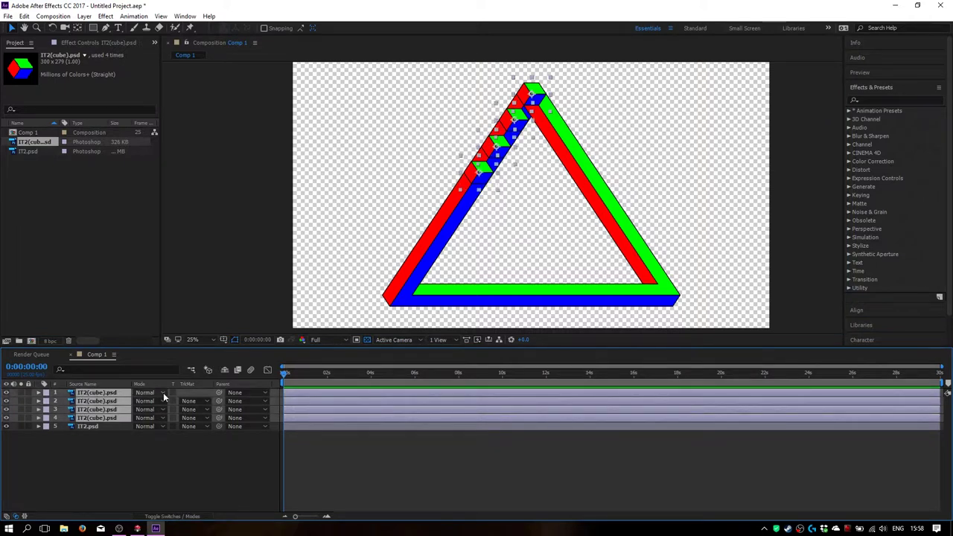
key(ctrl+d)
drag(105, 448, 108, 394)
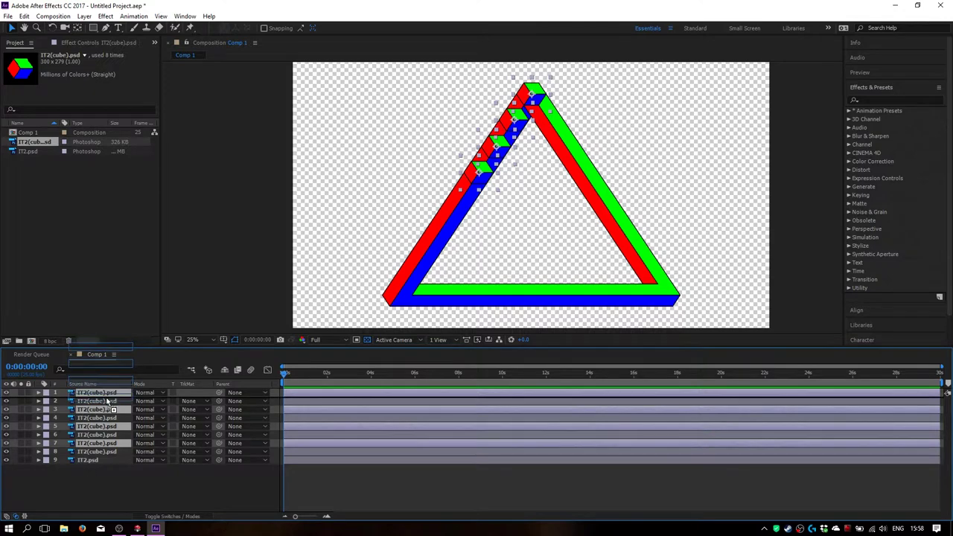
click(407, 271)
drag(406, 270, 396, 303)
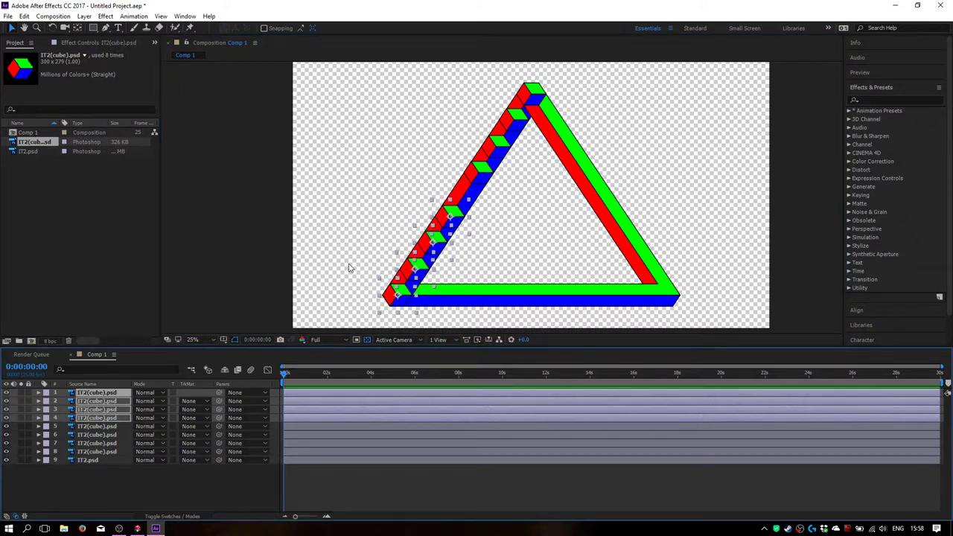
- Lock the IT2.psd triangle layer so that it cannot be selected or moved with the cubes
click(366, 293)
click(397, 297)
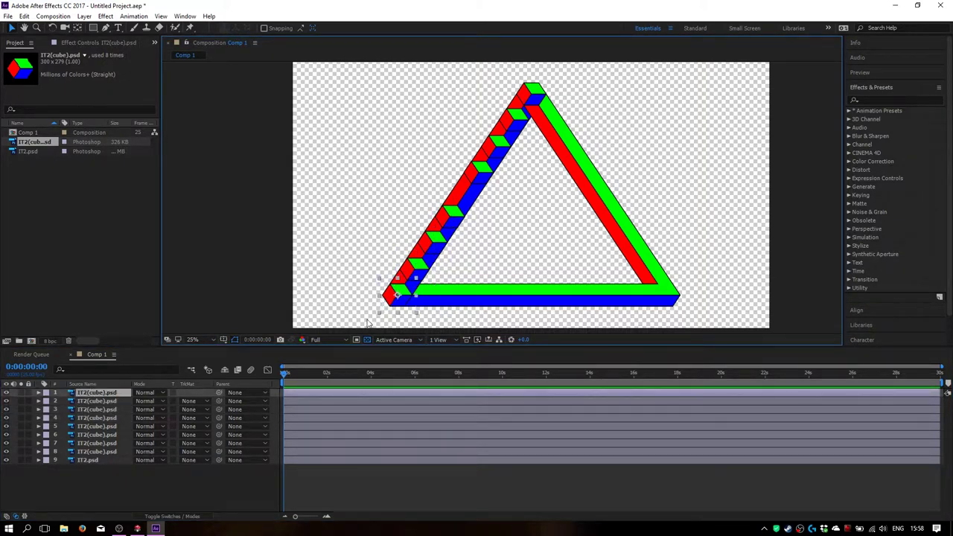
scroll(372, 320, up, 2)
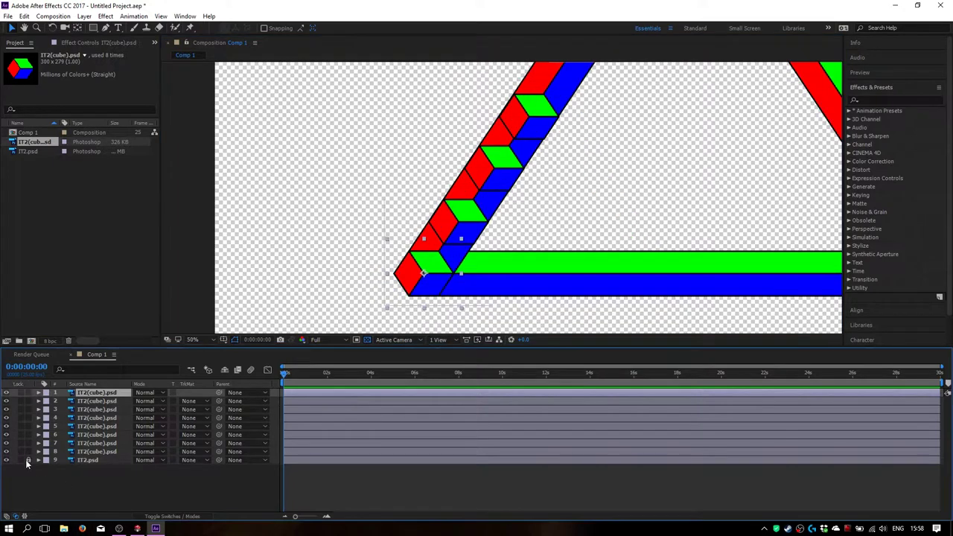
click(29, 460)
drag(639, 275, 616, 244)
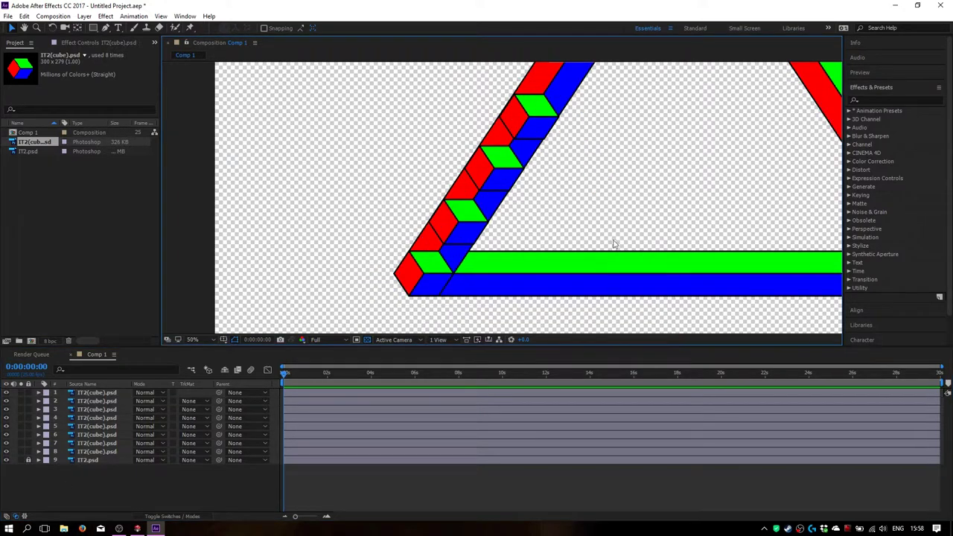
- Fine-tune the position of the lowest cube so it lines up with the triangle's lower-left corner
scroll(428, 296, up, 4)
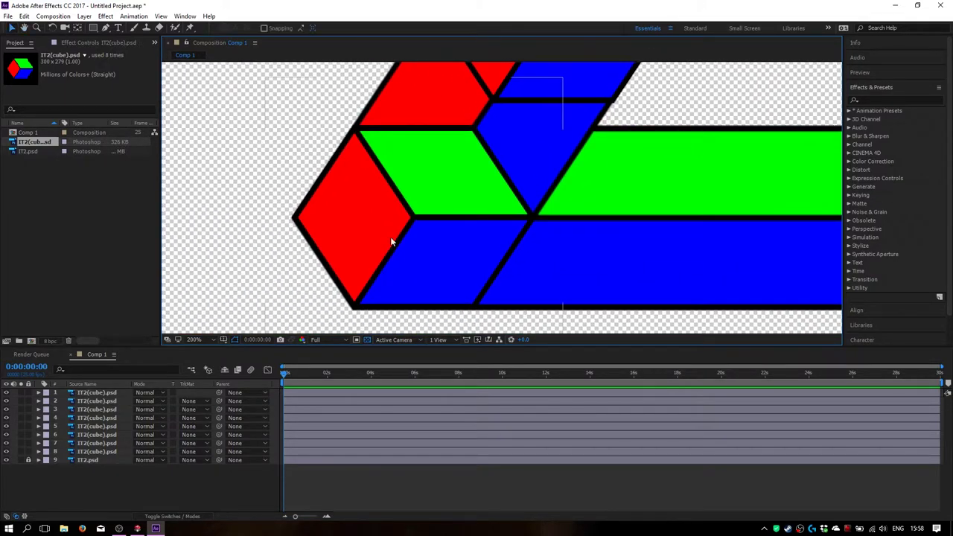
click(406, 259)
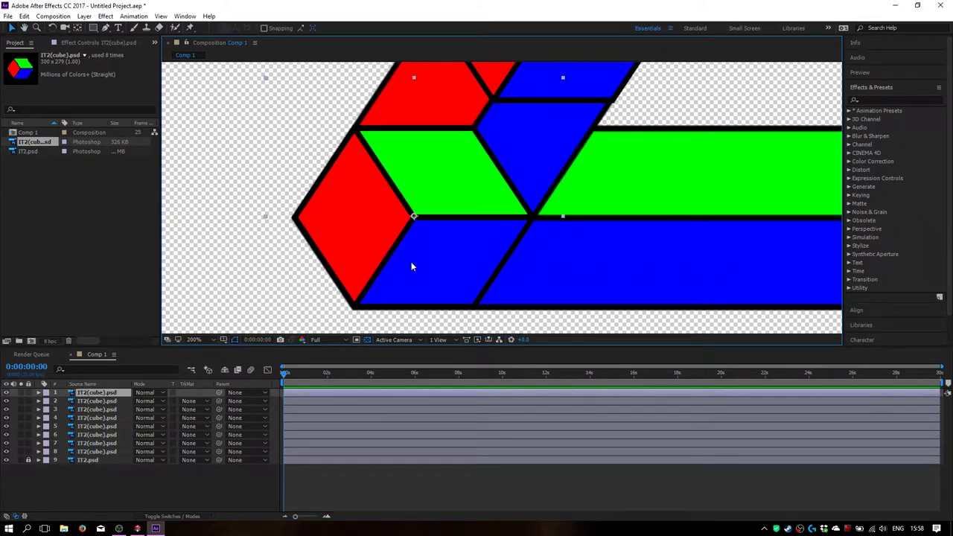
key(Return)
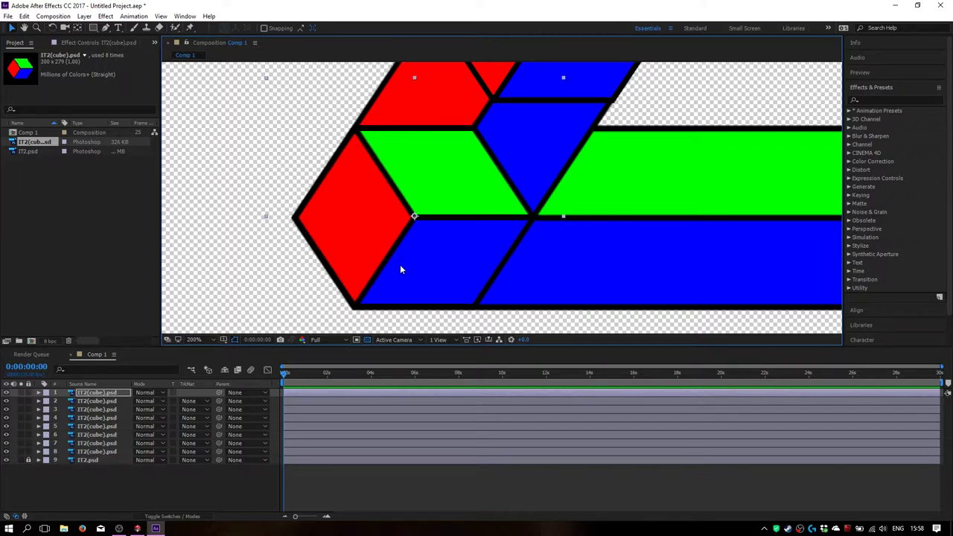
- Inspect how the topmost cube lines up with the triangle's apex
scroll(447, 257, down, 6)
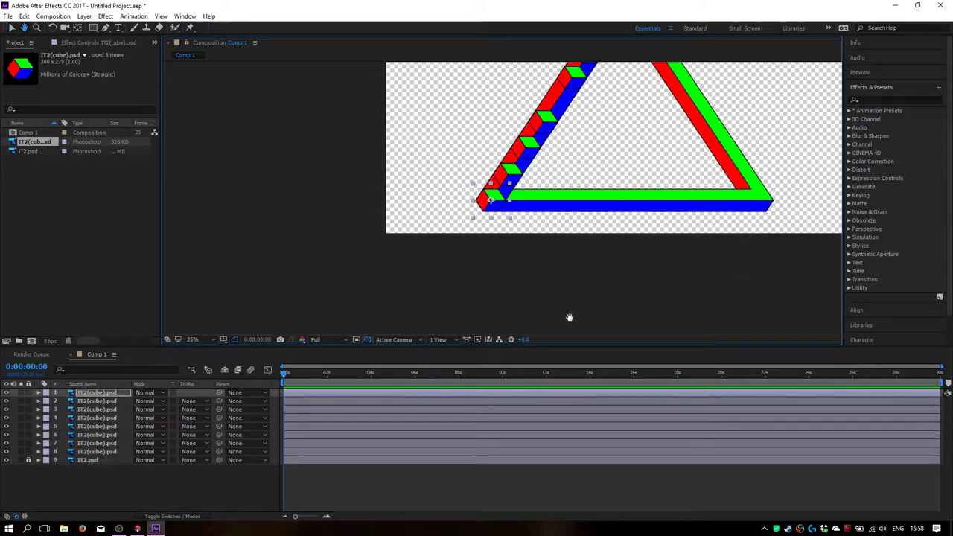
drag(569, 317, 567, 323)
drag(617, 129, 616, 134)
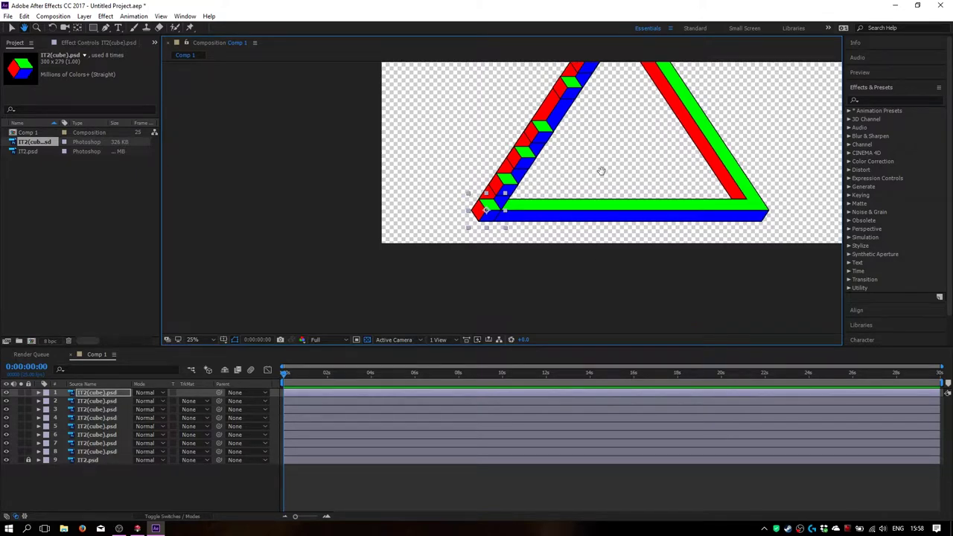
drag(601, 171, 525, 203)
scroll(513, 206, up, 8)
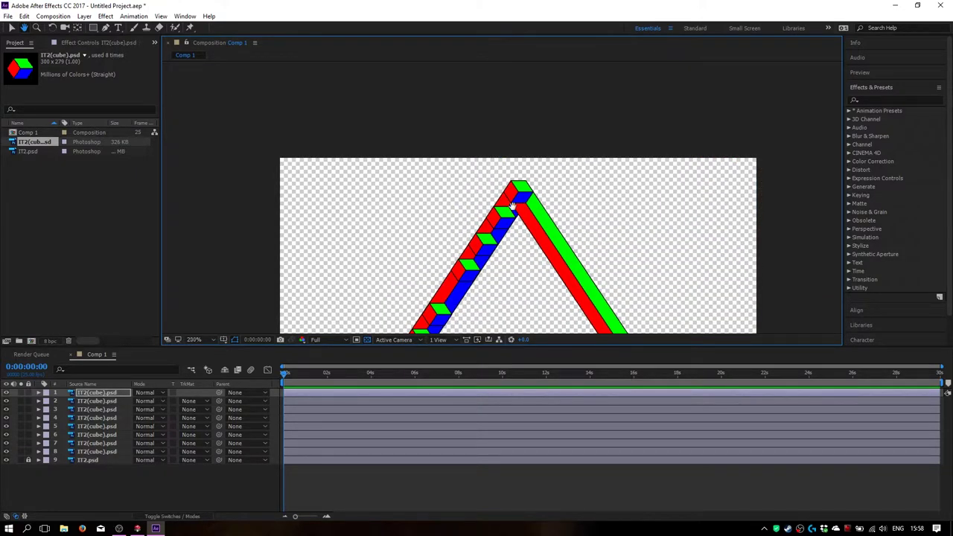
scroll(504, 264, down, 8)
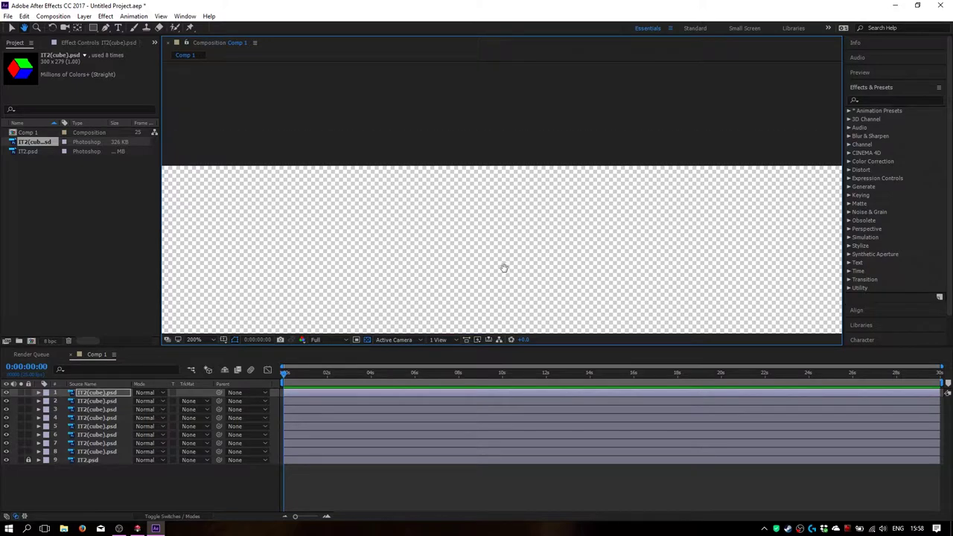
scroll(511, 185, up, 4)
key(v)
- Select all eight IT2(cube).psd layers and distribute them evenly in the vertical direction between the apex and the lower-left corner
click(516, 246)
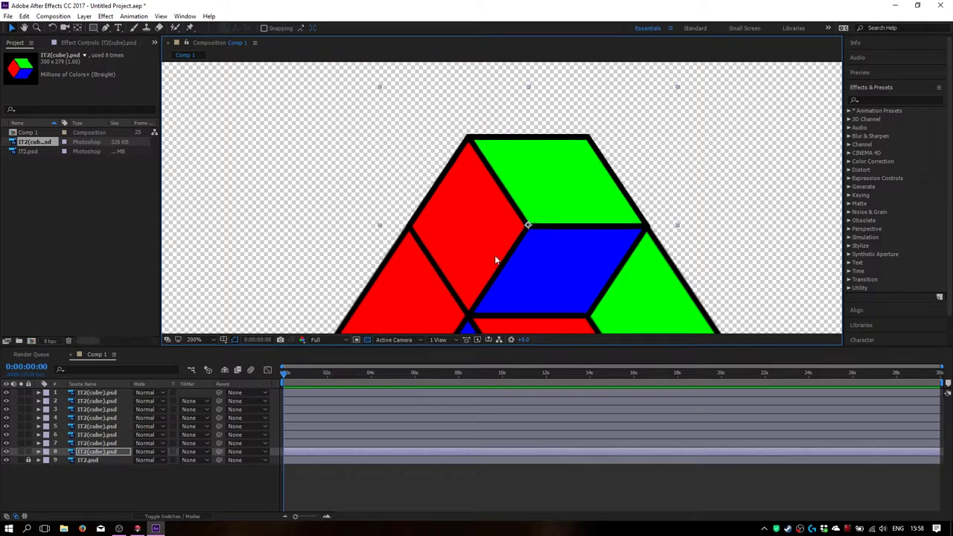
shift+click(93, 393)
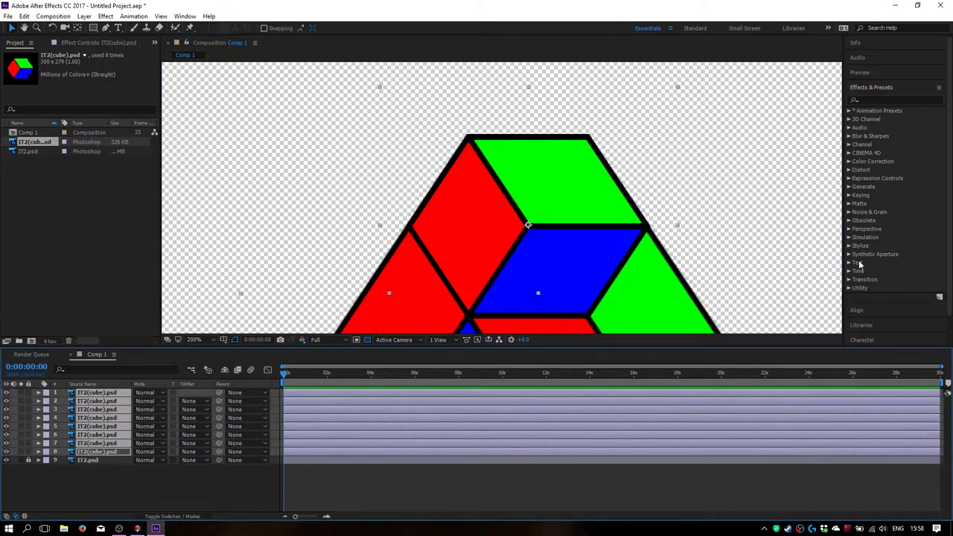
scroll(862, 332, down, 1)
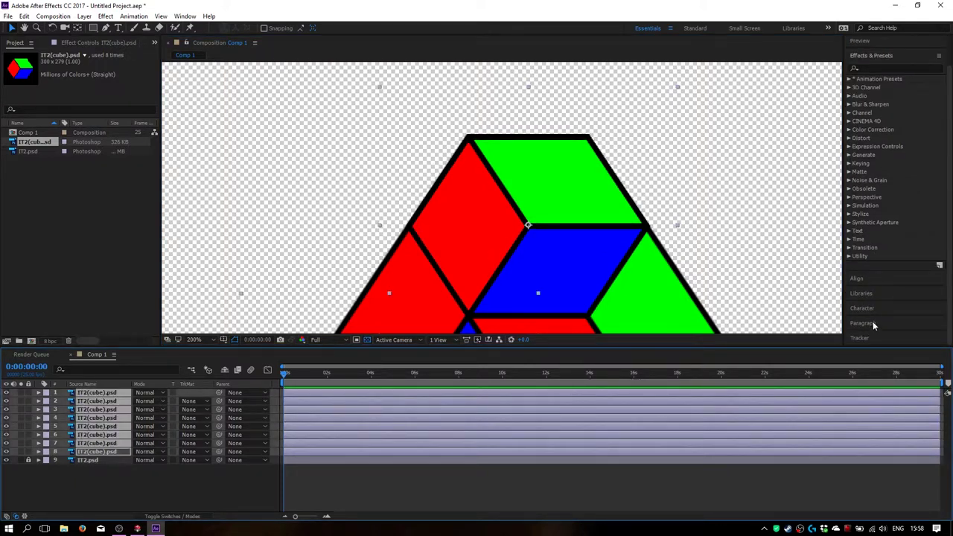
scroll(896, 230, up, 1)
scroll(880, 246, down, 1)
click(862, 279)
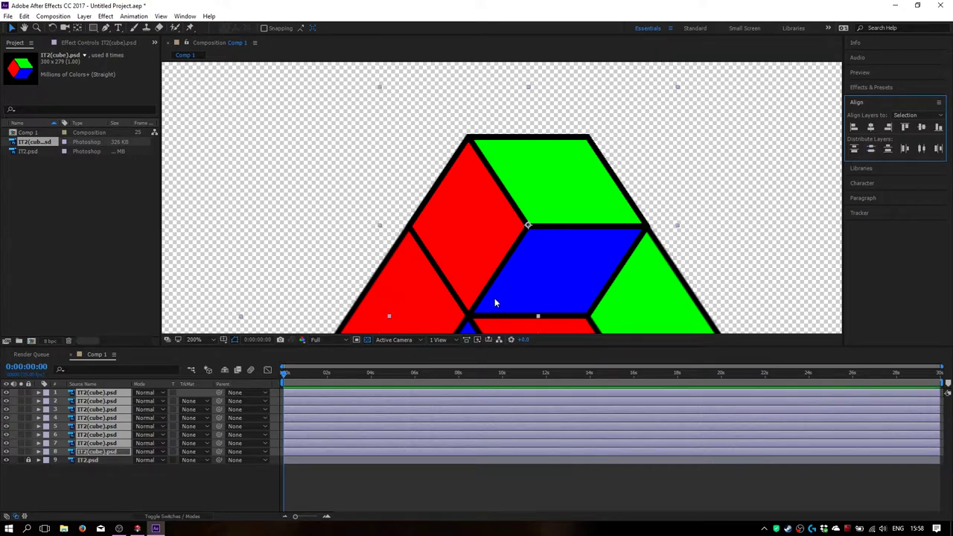
- Nudge the second-lowest cube right until its edges line up with the triangle's left arm
scroll(494, 299, down, 1)
scroll(495, 301, down, 1)
scroll(490, 326, up, 3)
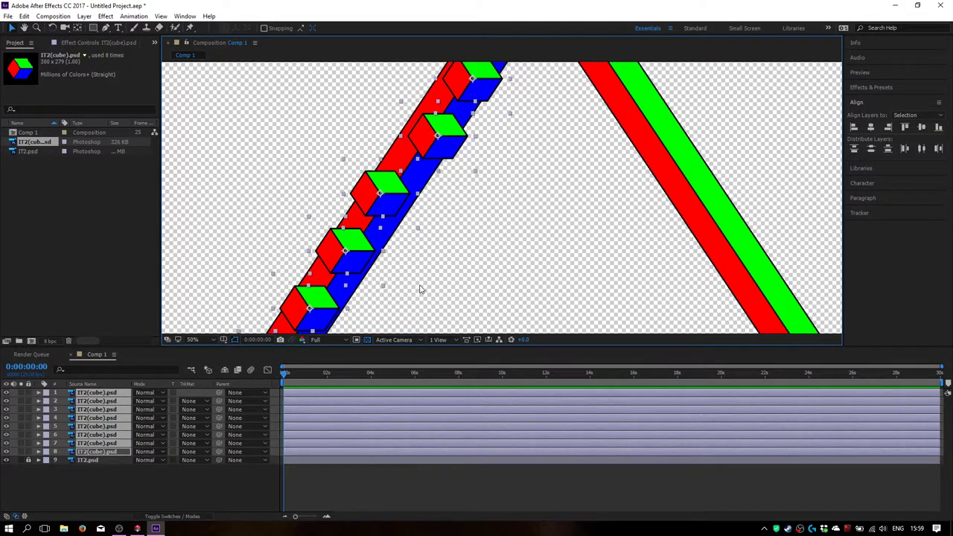
scroll(447, 250, down, 1)
scroll(484, 199, up, 1)
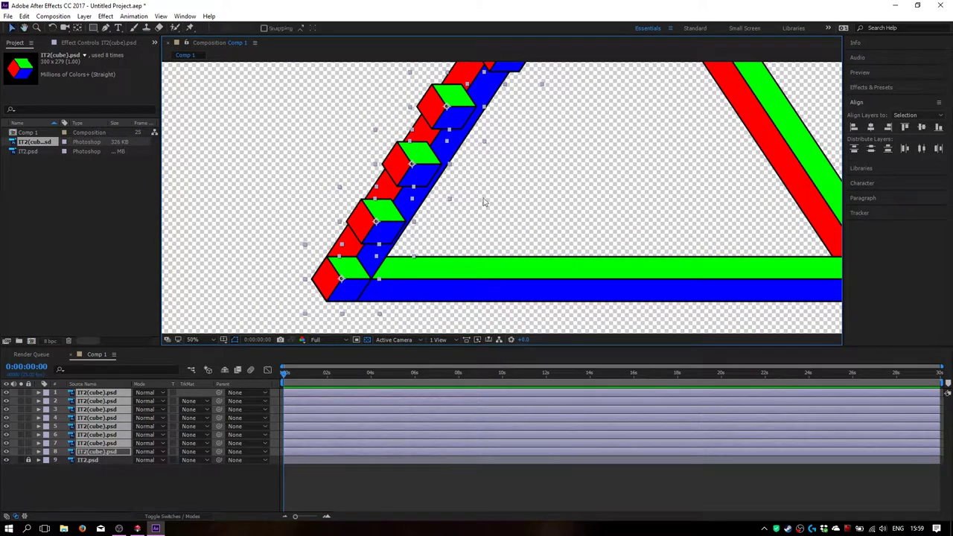
click(483, 201)
click(384, 220)
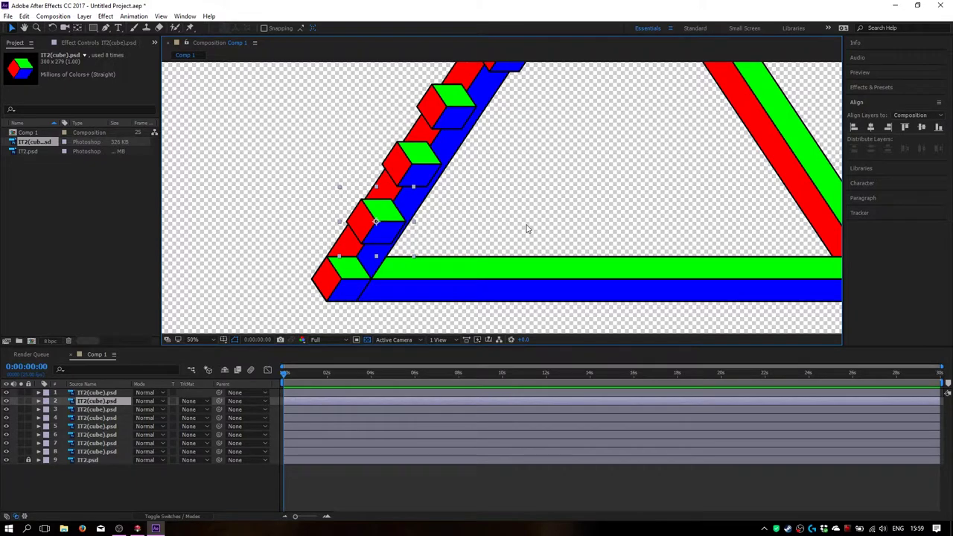
key(Right)
key(Right)
key(Right)
key(Right)
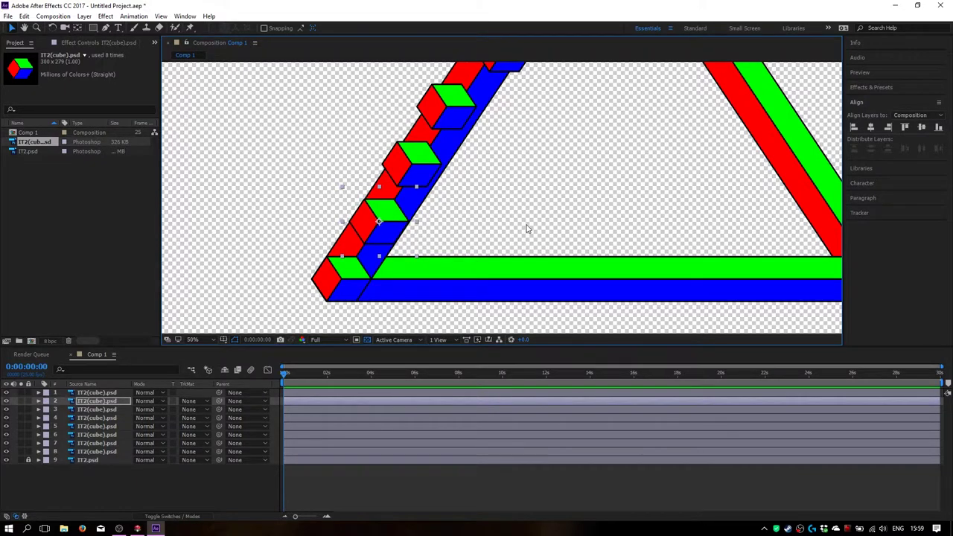
key(Right)
- Select the third cube from the lower-left corner and nudge it right until it sits flush within the left arm
key(ctrl+Down)
key(Right)
key(Right)
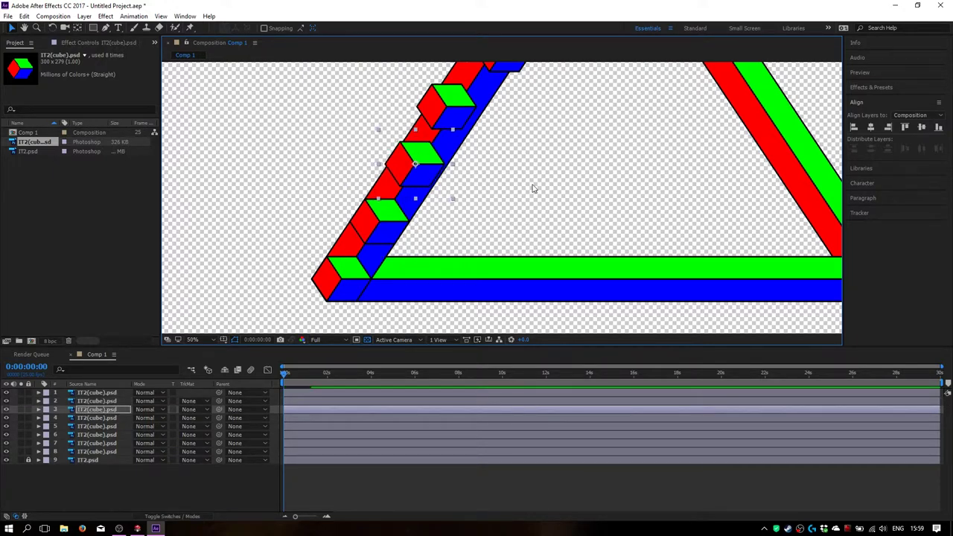
key(Right)
key(Right)
key(Right)
key(Right)
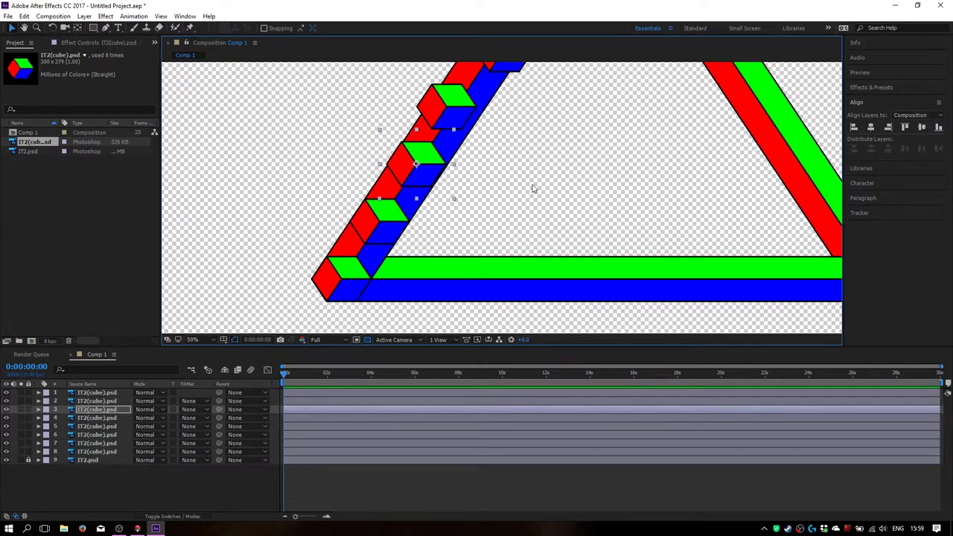
key(Right)
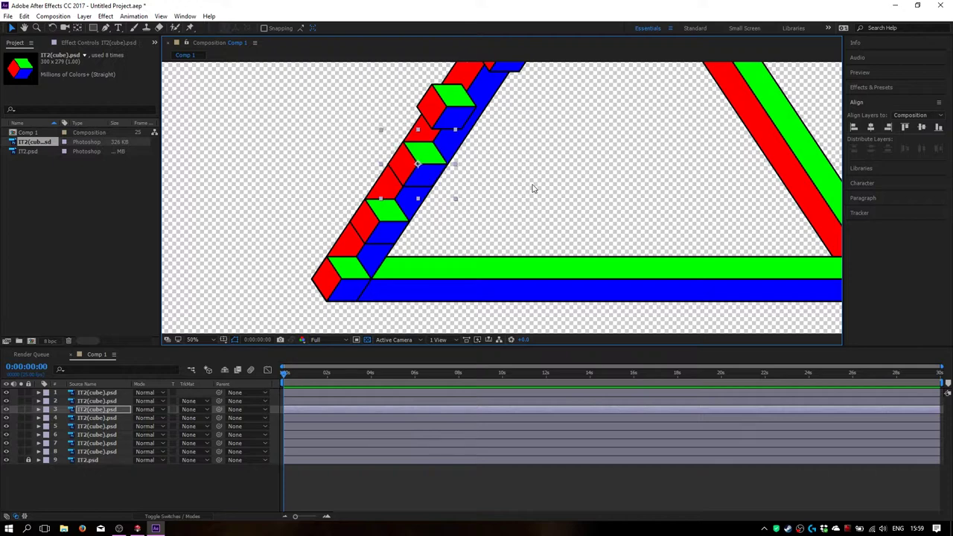
- Nudge the fourth cube from the lower-left corner right until it matches the left arm's outline
click(449, 110)
key(Right)
key(Right)
key(Right)
key(Right)
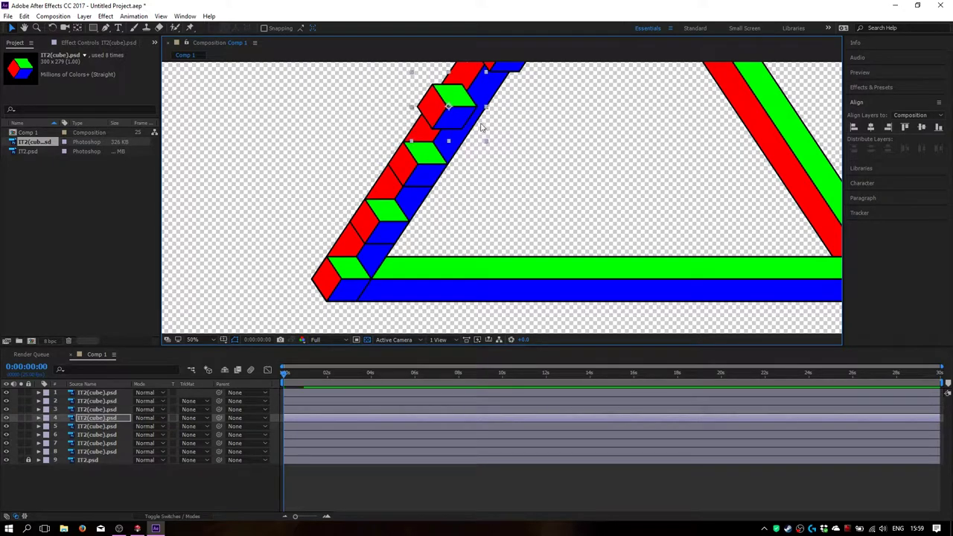
key(Right)
key(Right)
key(Right)
key(Right)
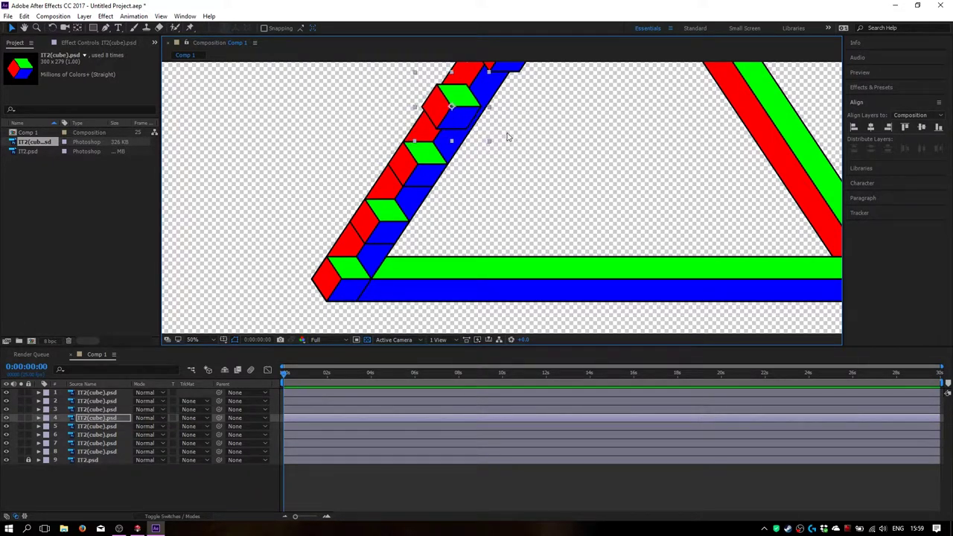
key(Right)
key(Right)
key(Right)
key(Right)
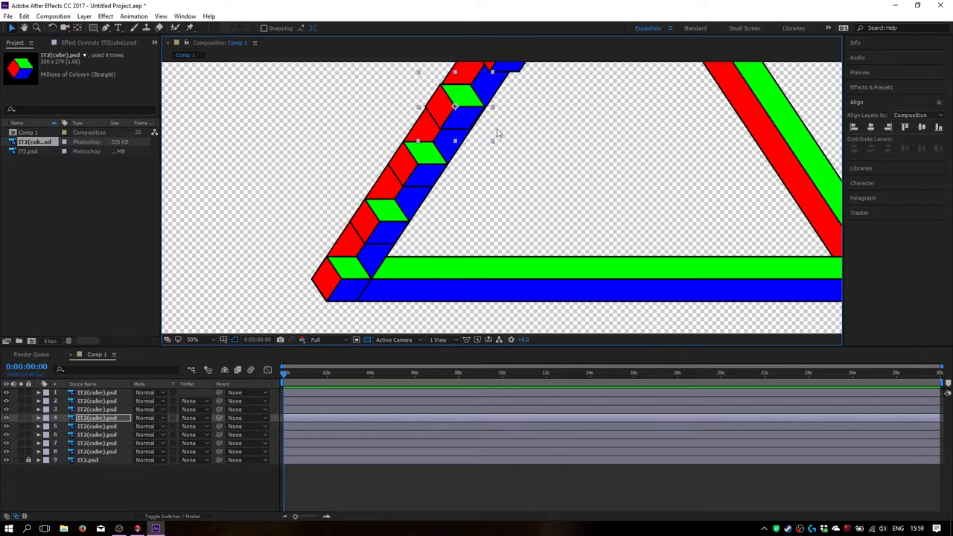
key(Right)
- Nudge the fifth cube from the lower-left corner left until it fits within the left arm's edges
drag(585, 145, 505, 313)
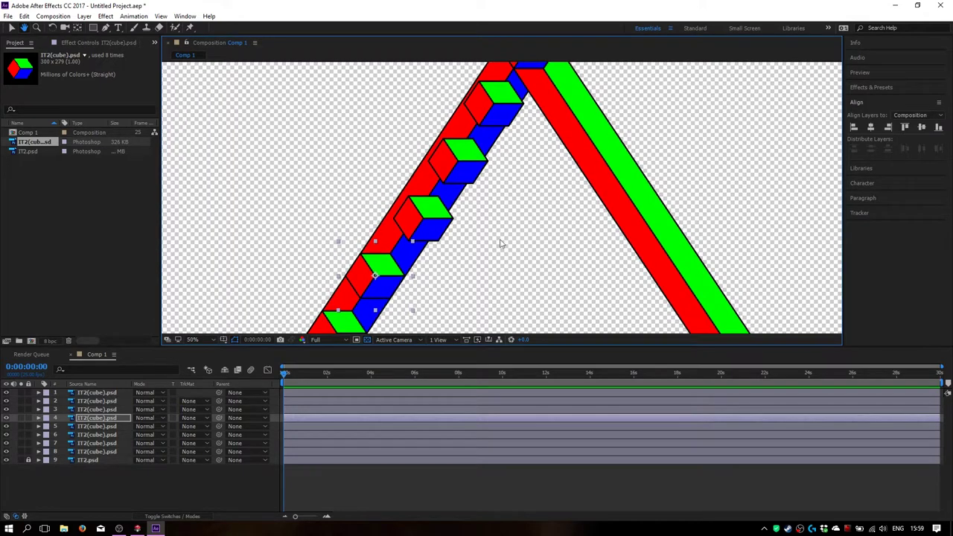
click(440, 235)
key(shift+Left)
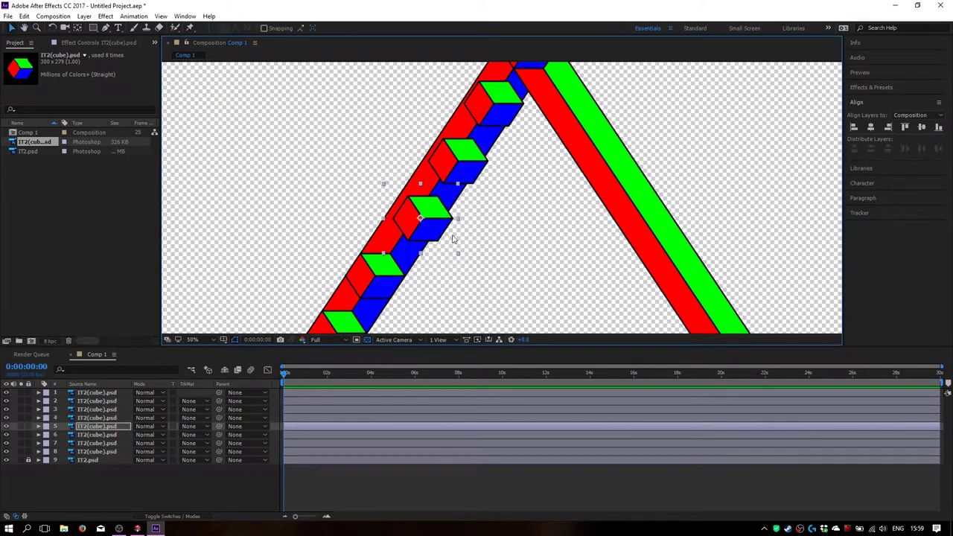
key(shift+Left)
key(shift+Left)
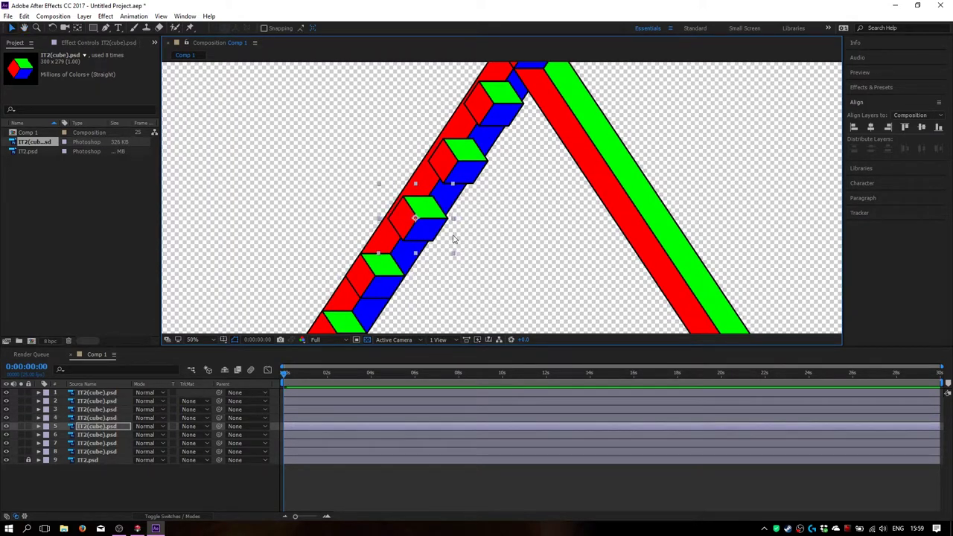
key(shift+Left)
key(Left)
key(Left)
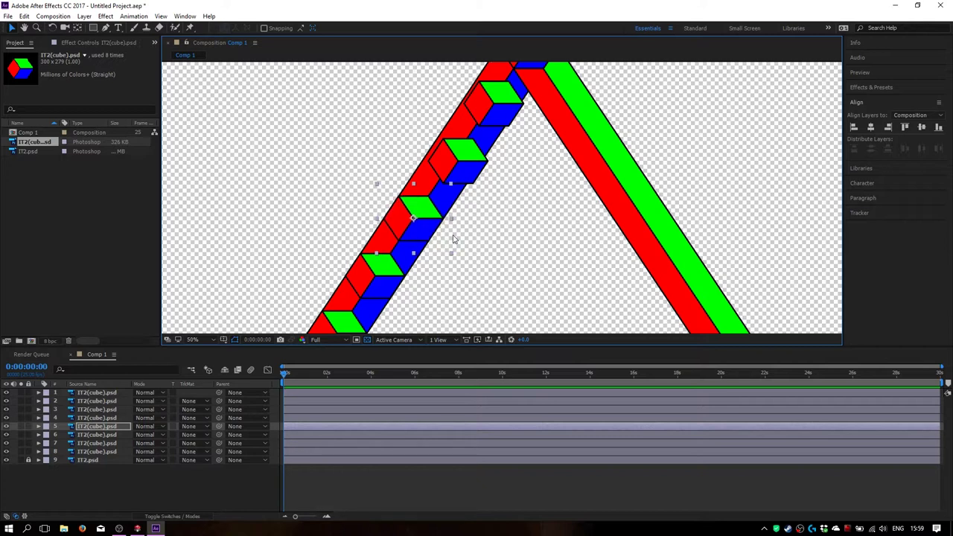
- Nudge the two cubes directly below the apex cube left, one by one, until they sit flush within the left arm
click(456, 162)
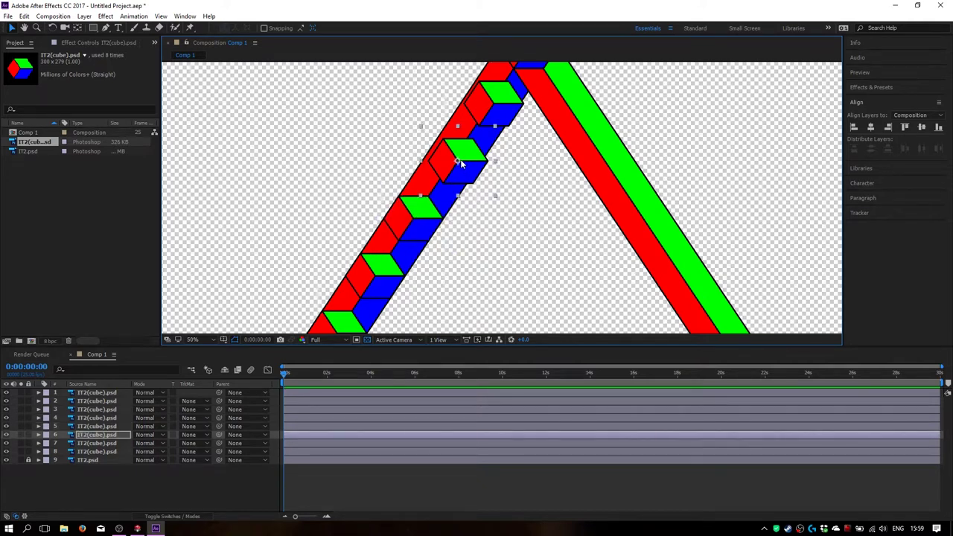
key(Left)
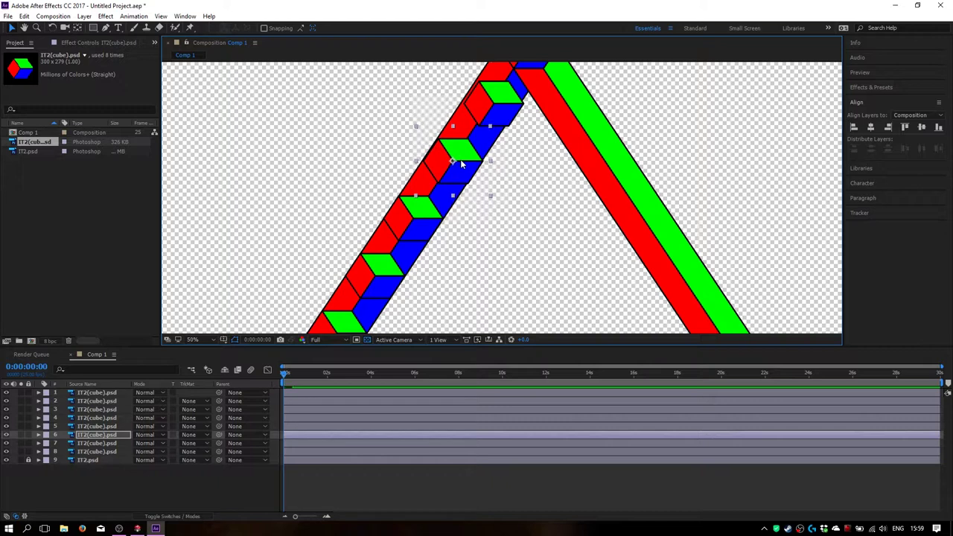
key(Left)
key(Left)
click(509, 104)
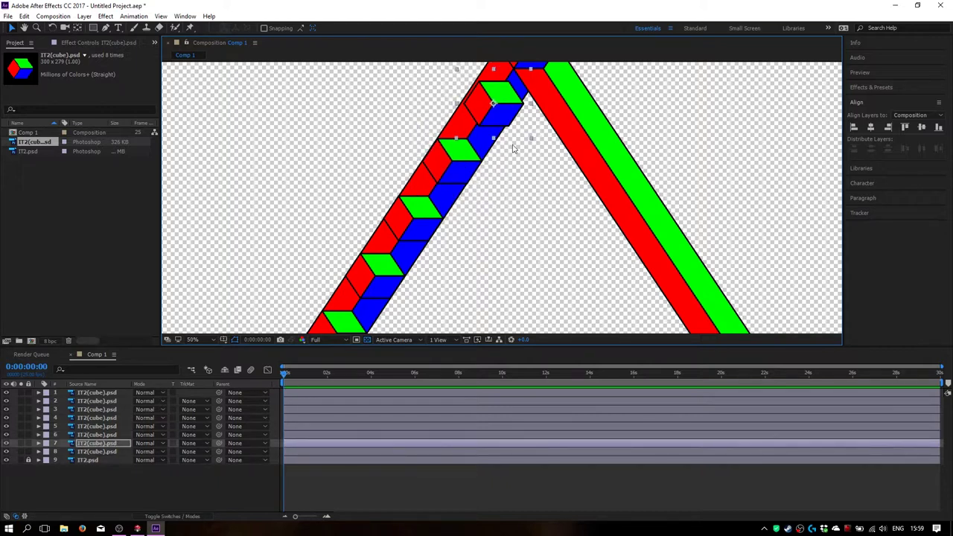
key(Left)
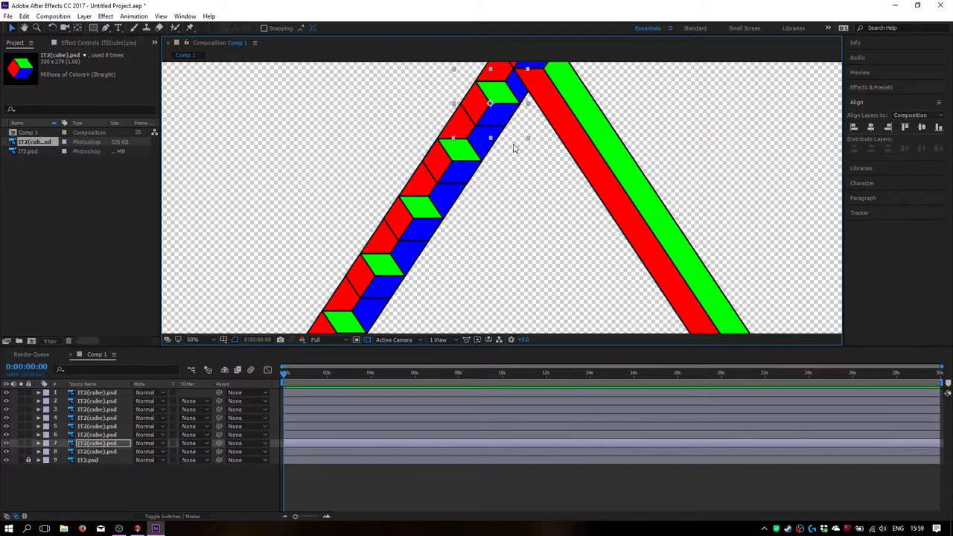
click(511, 272)
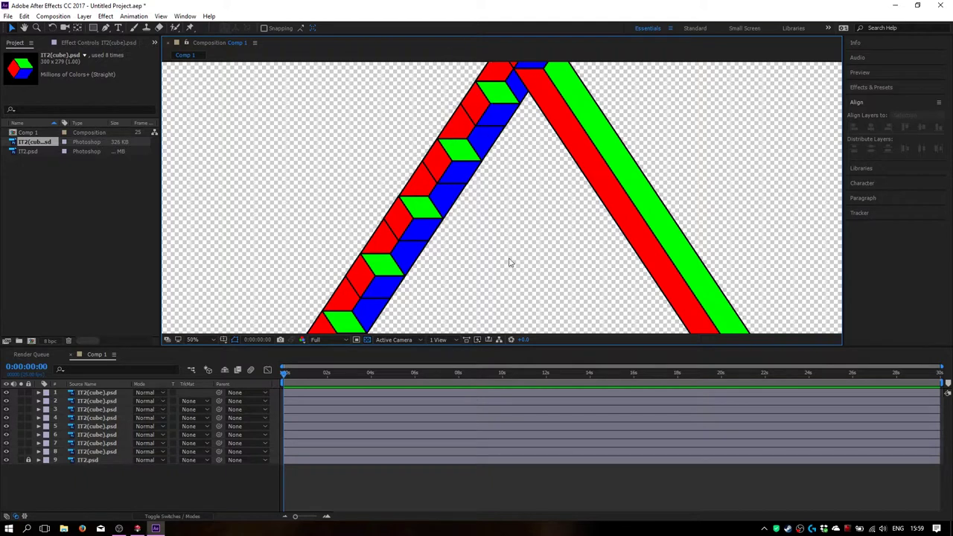
- Pre-compose the seven cube layers above the lower-left corner cube into a new composition named Left, moving all attributes into it
scroll(509, 259, down, 4)
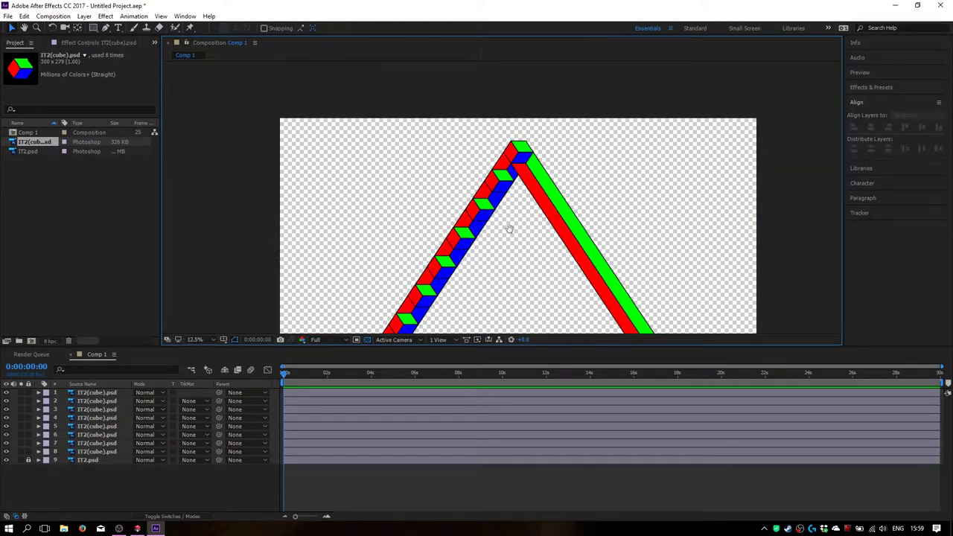
scroll(509, 237, down, 1)
drag(508, 228, 513, 203)
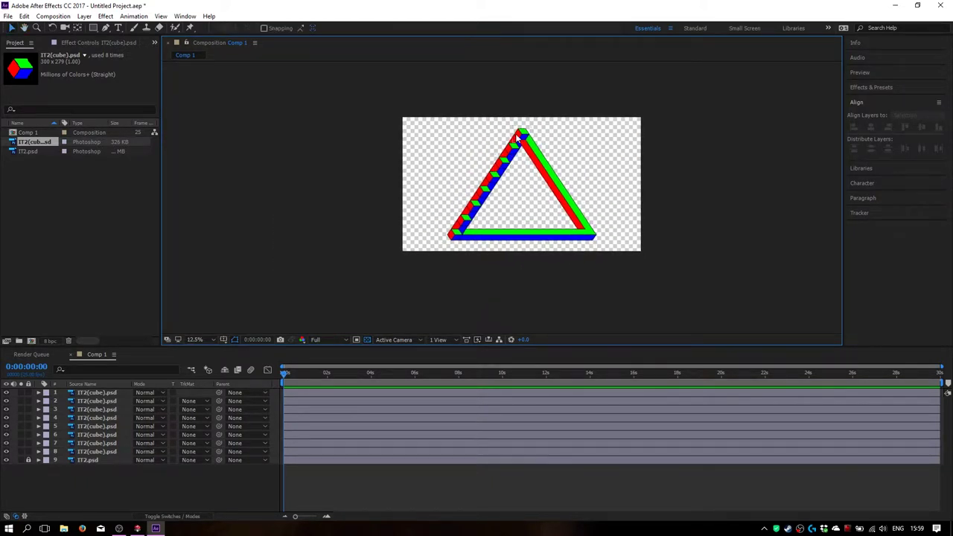
click(86, 452)
shift+click(94, 393)
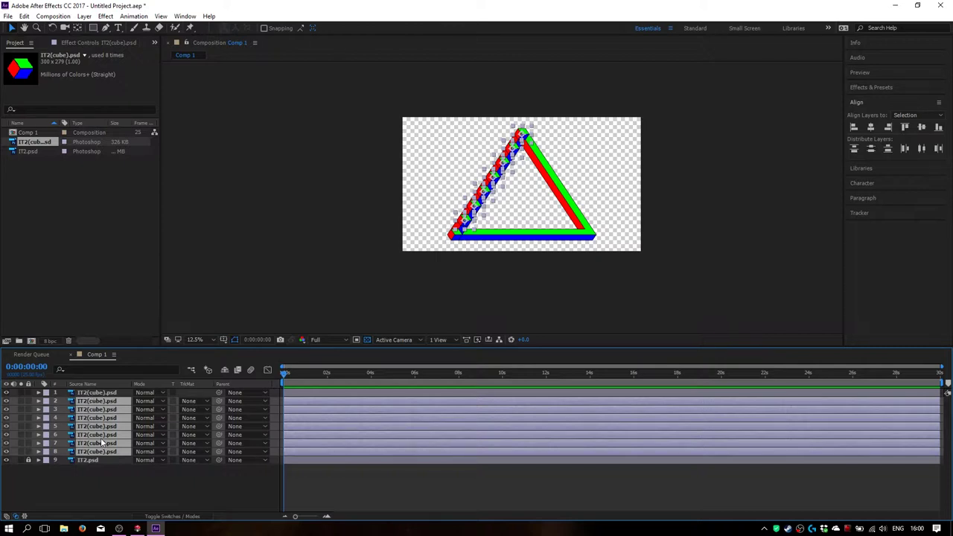
key(ctrl+shift+c)
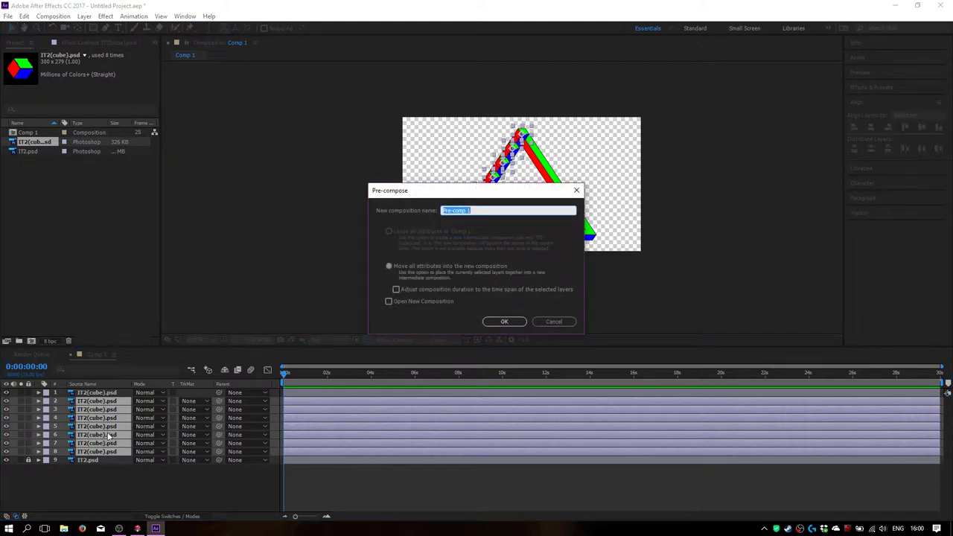
text(L)
key(BackSpace)
key(BackSpace)
key(BackSpace)
text(ft)
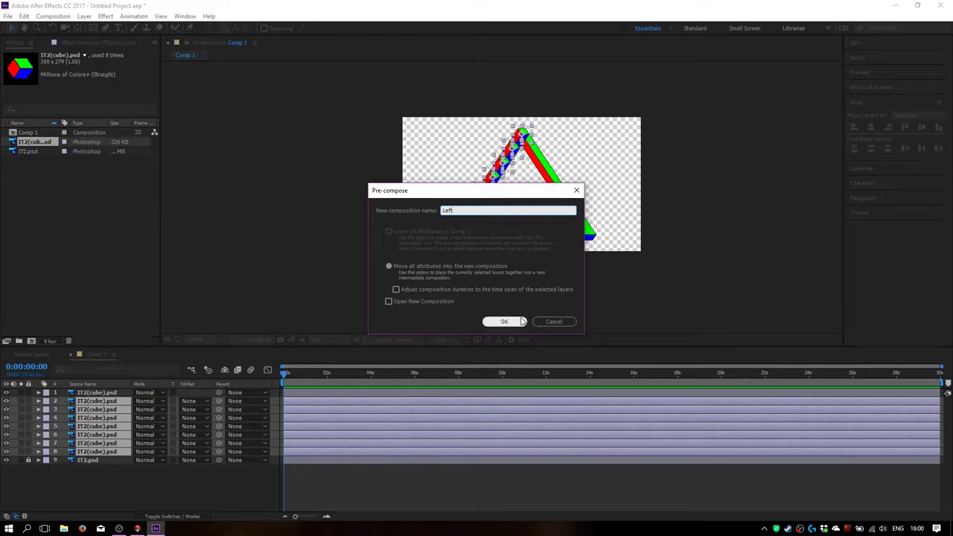
click(511, 323)
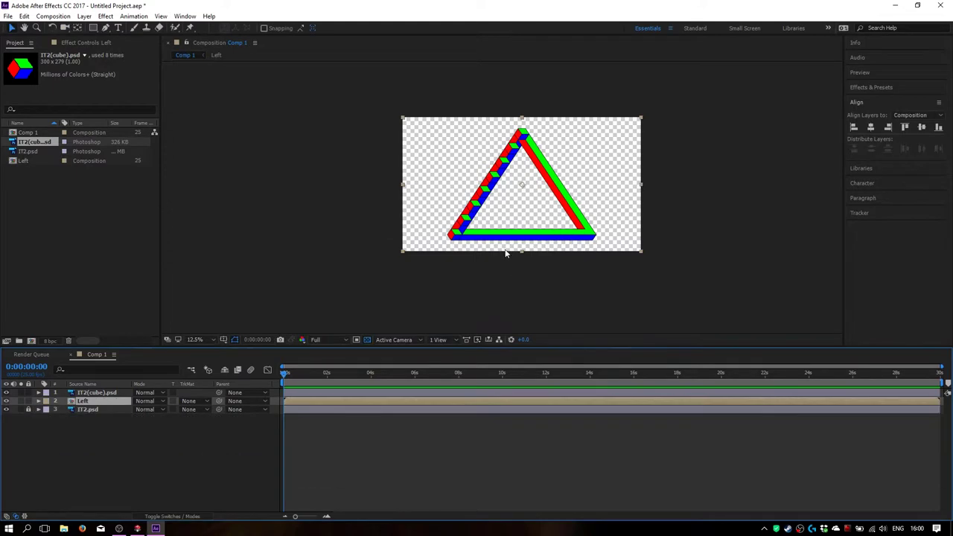
- Duplicate the lower-left corner cube layer until eight cube layers are stacked at that corner
scroll(498, 233, up, 1)
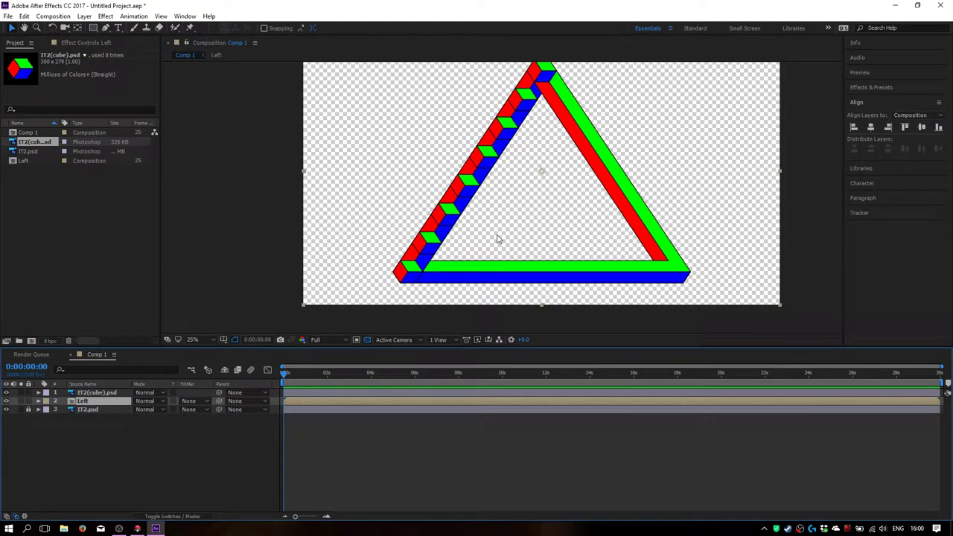
click(89, 439)
click(91, 392)
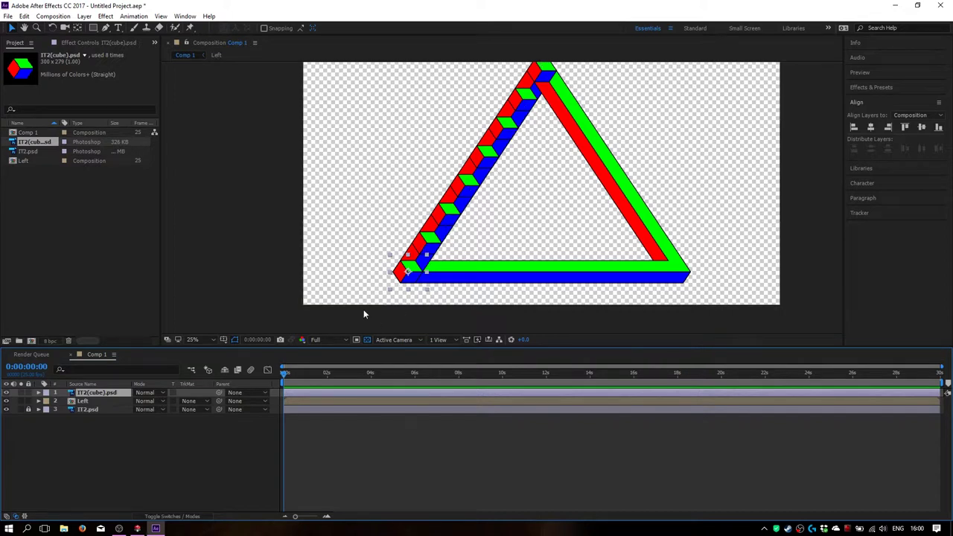
click(91, 437)
click(94, 395)
key(ctrl+d)
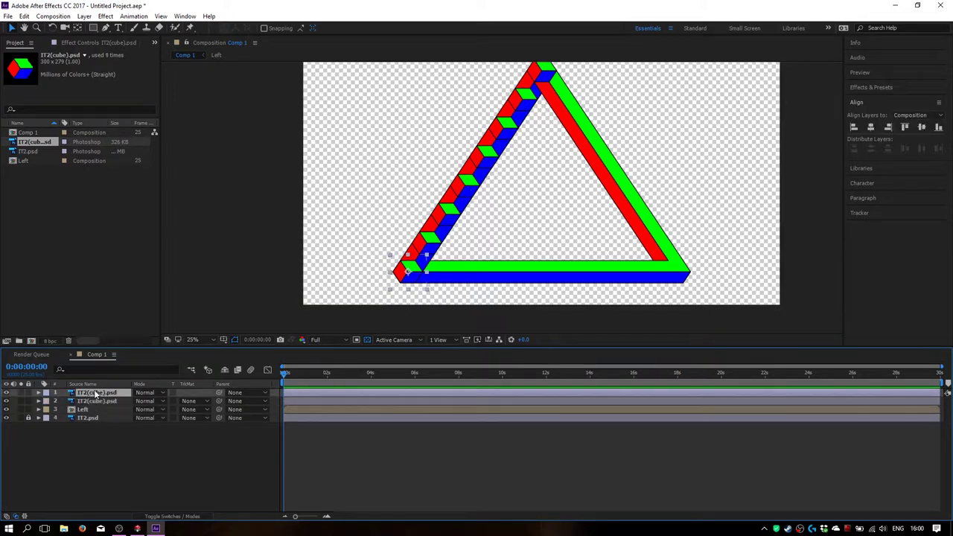
click(99, 402)
shift+click(99, 395)
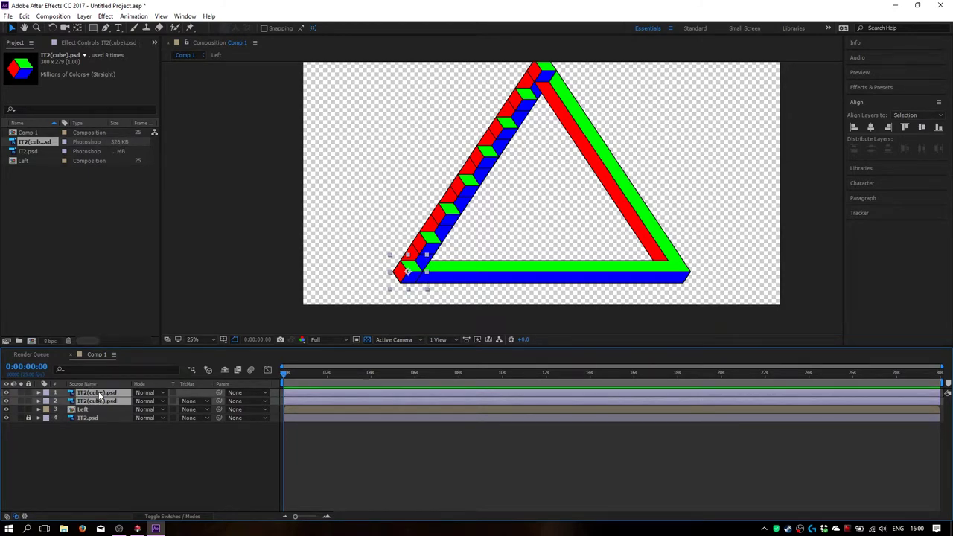
key(ctrl+d)
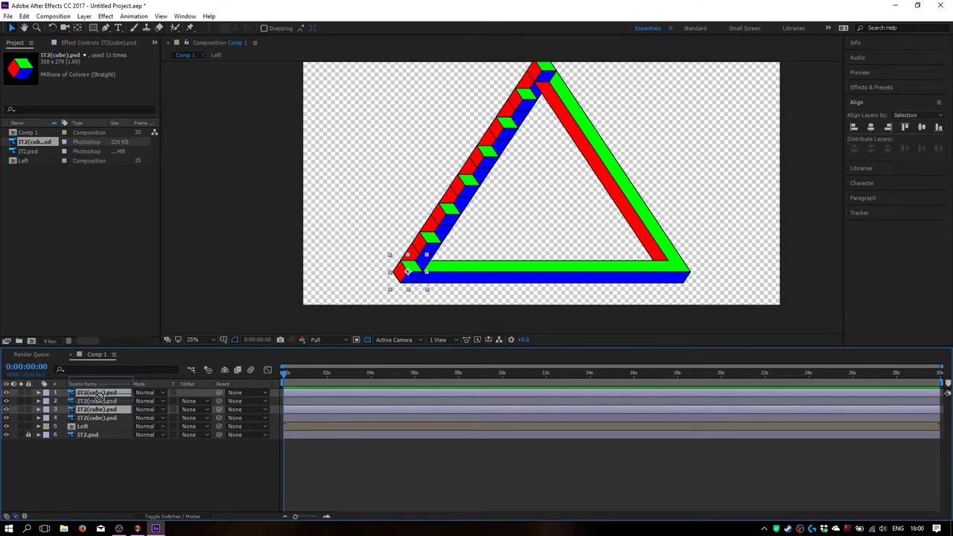
click(102, 418)
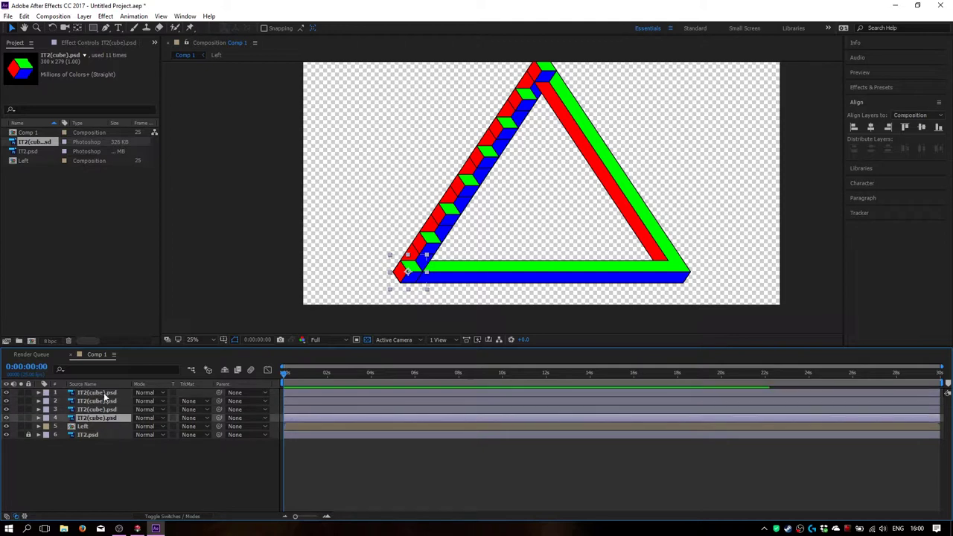
shift+click(104, 394)
key(ctrl+d)
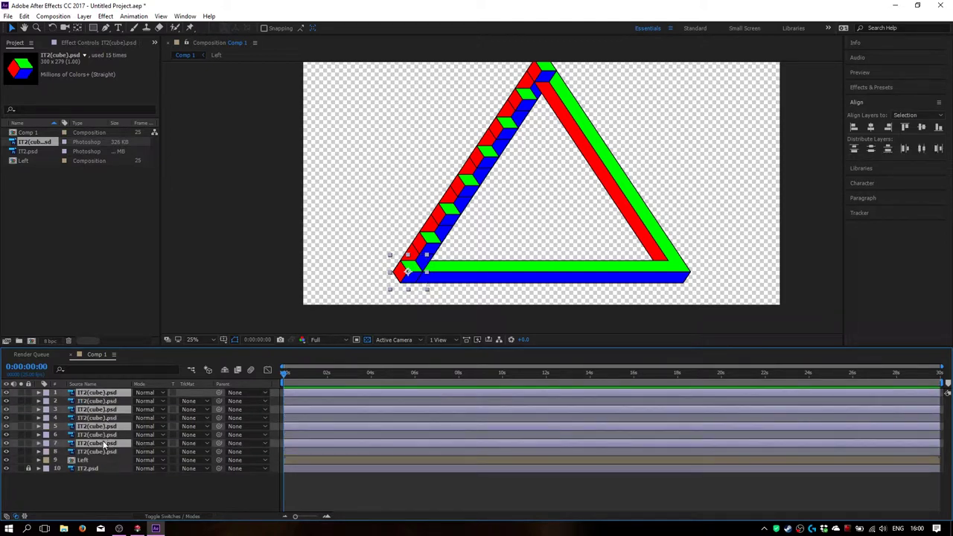
drag(104, 446, 106, 403)
click(105, 485)
- Move the topmost cube layer horizontally to the triangle's lower-right corner and nudge it until it matches the corner's outline
click(102, 394)
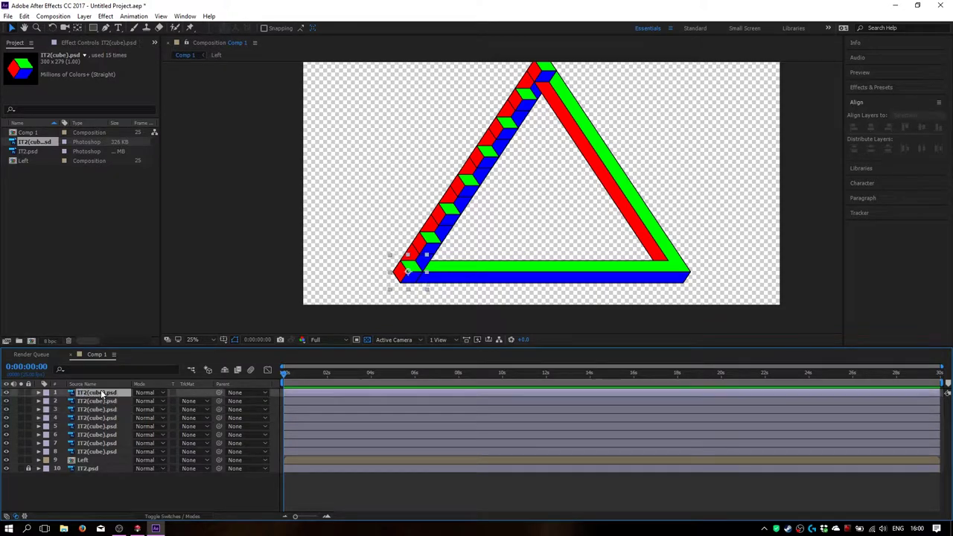
drag(398, 277, 669, 275)
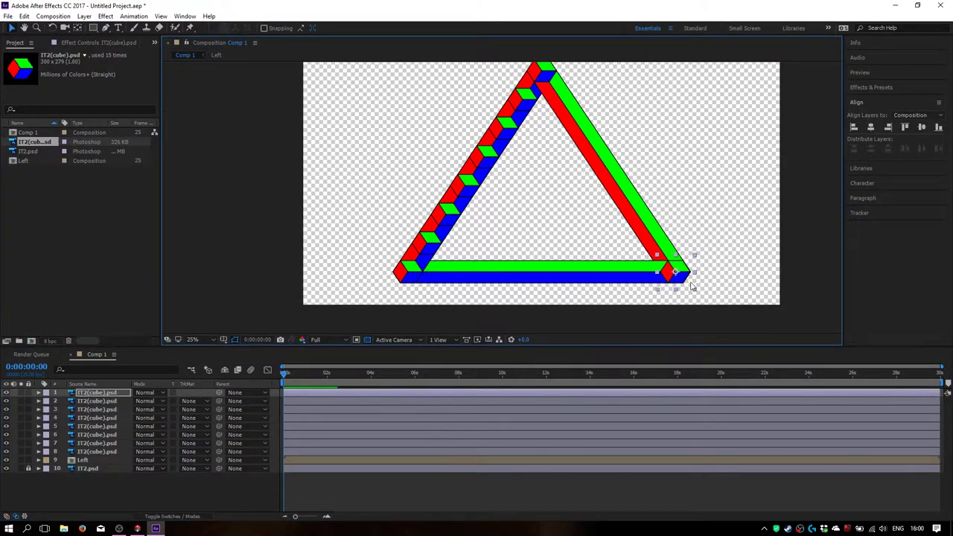
scroll(671, 278, up, 4)
scroll(685, 279, up, 1)
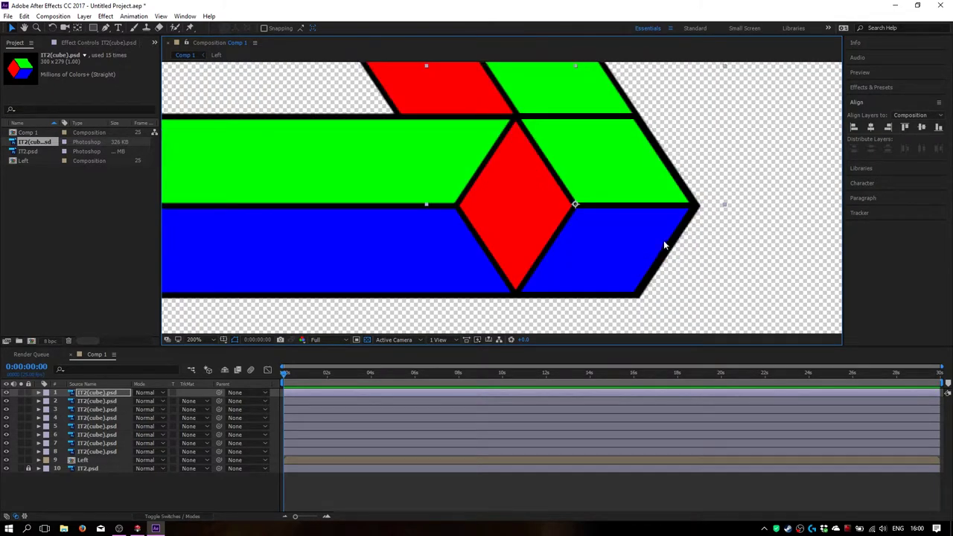
key(Right)
key(Right)
key(Right)
key(Right)
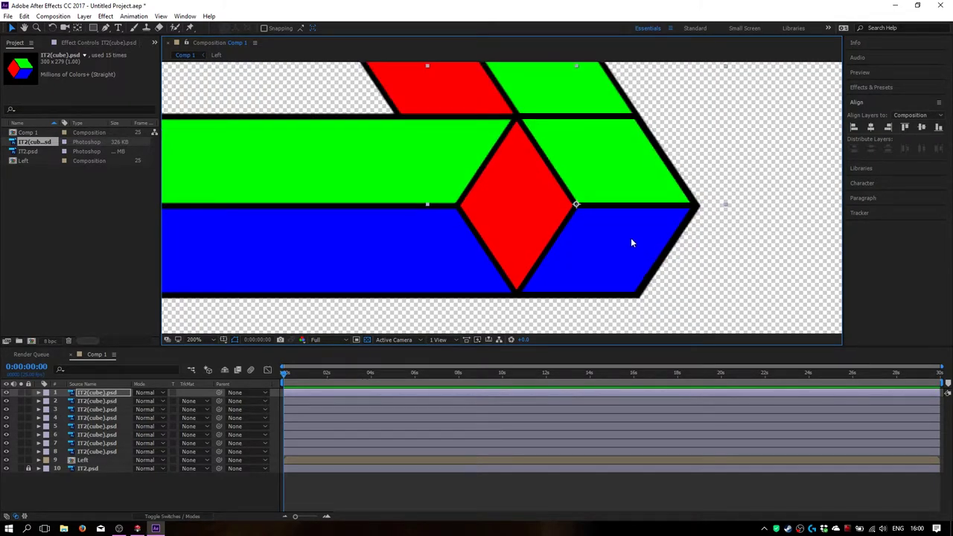
key(Right)
key(Right)
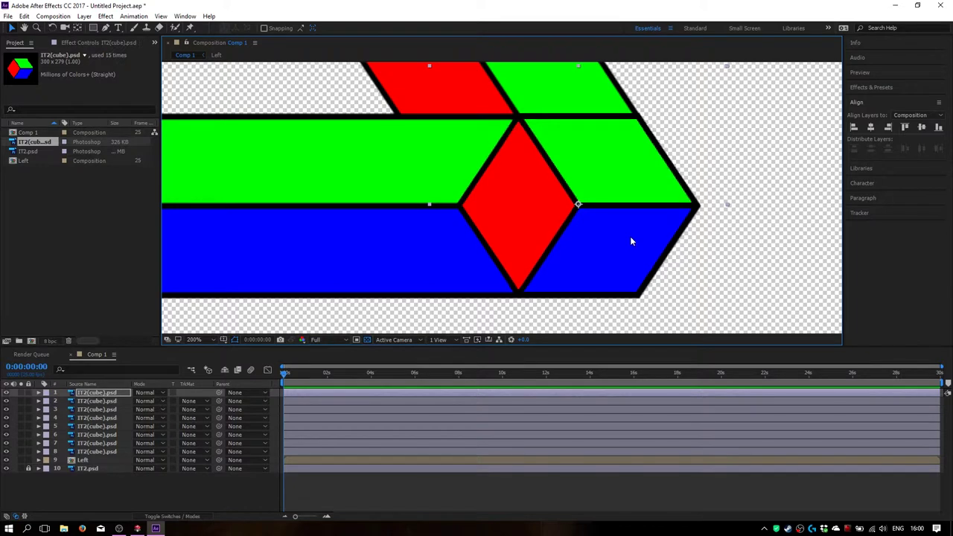
key(Left)
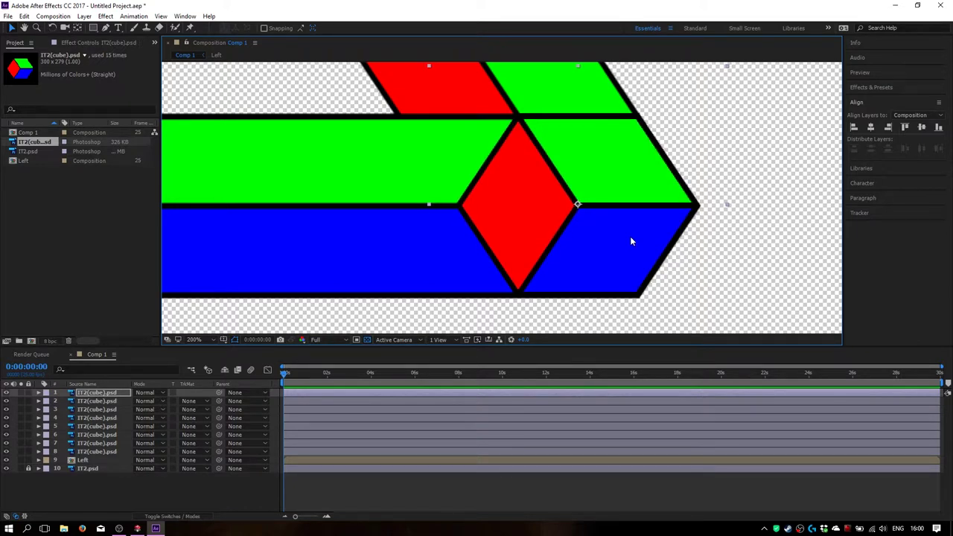
key(Left)
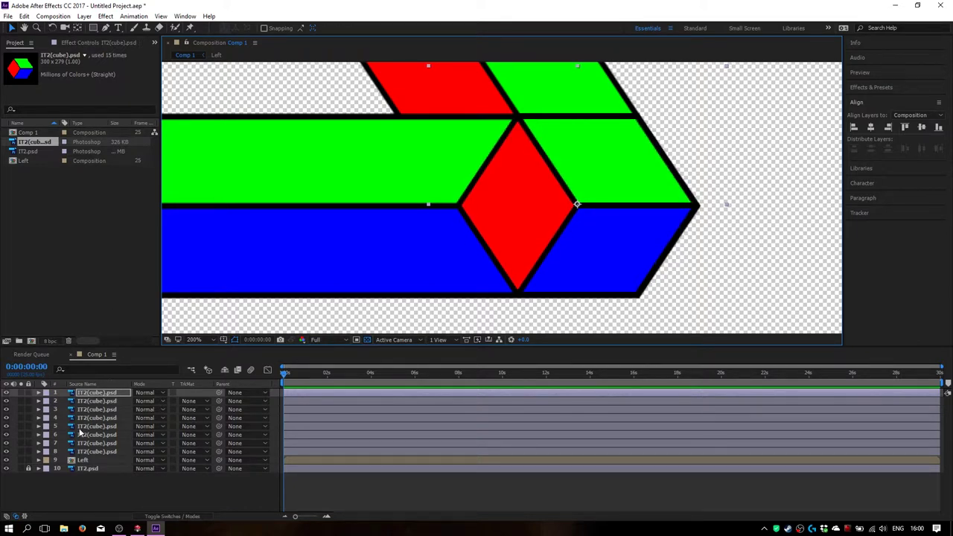
- Distribute the eight cube layers evenly by horizontal center along the triangle's lower arm and check their spacing
click(91, 452)
shift+click(102, 394)
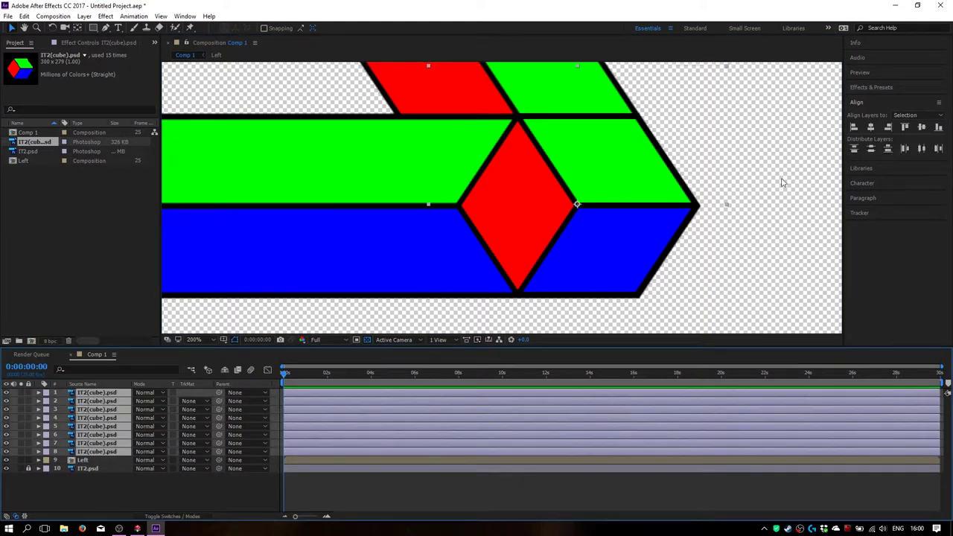
click(921, 150)
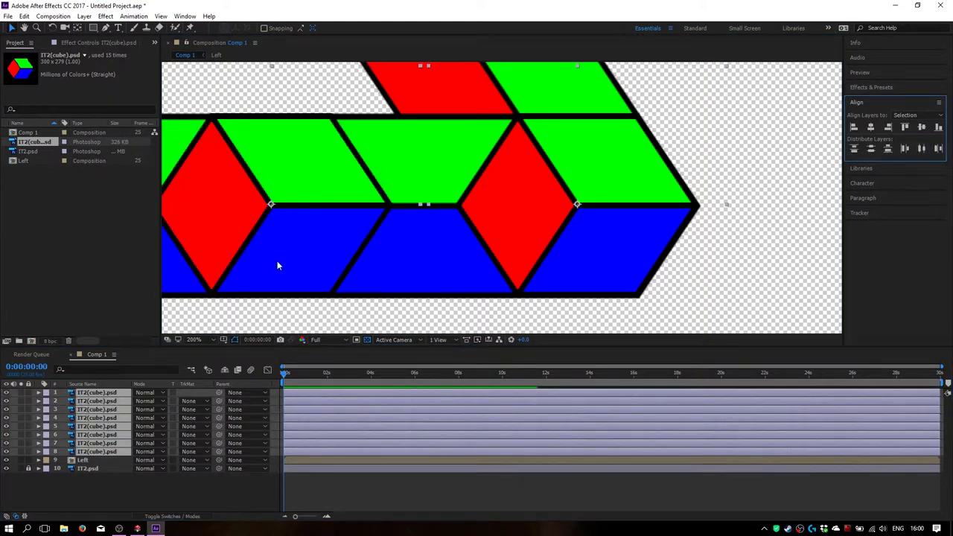
drag(281, 263, 593, 254)
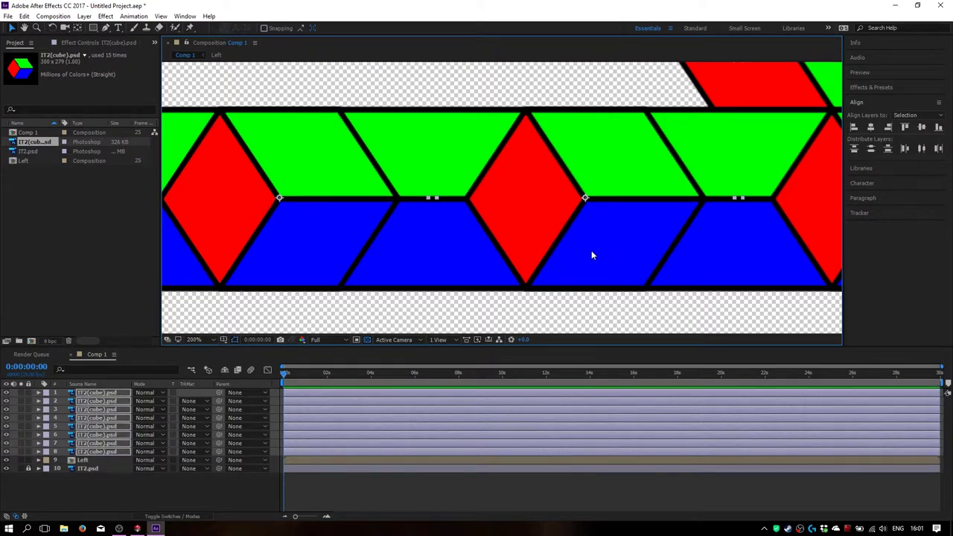
drag(437, 287, 504, 232)
scroll(547, 233, down, 2)
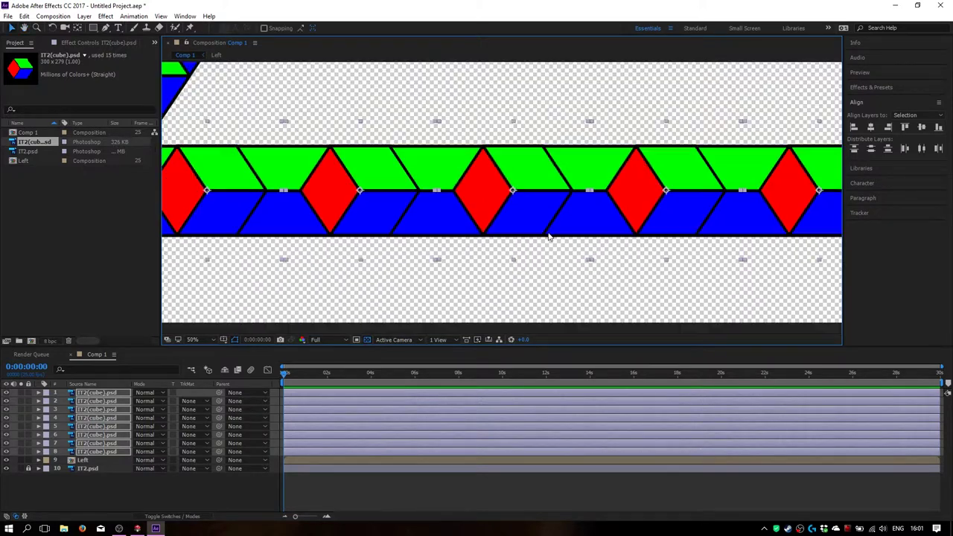
click(583, 105)
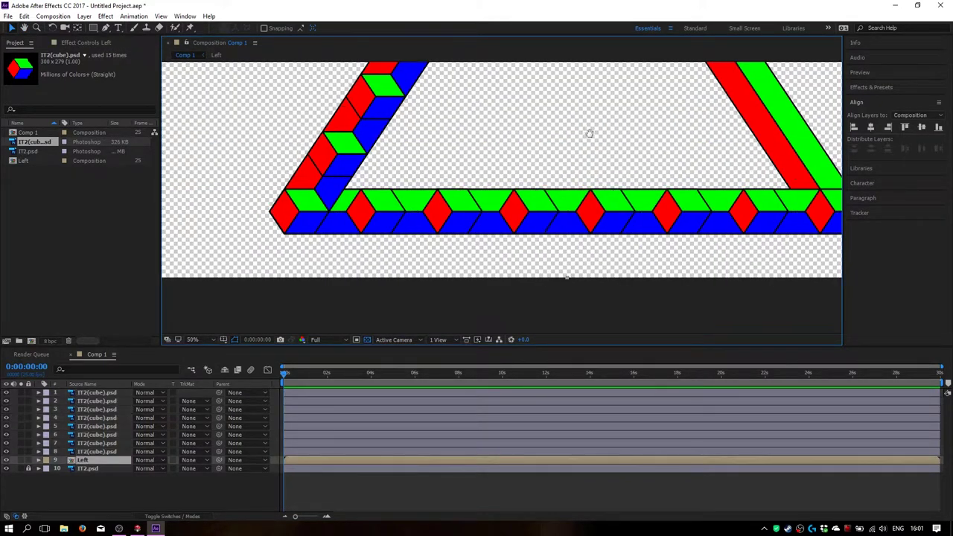
drag(587, 131, 464, 166)
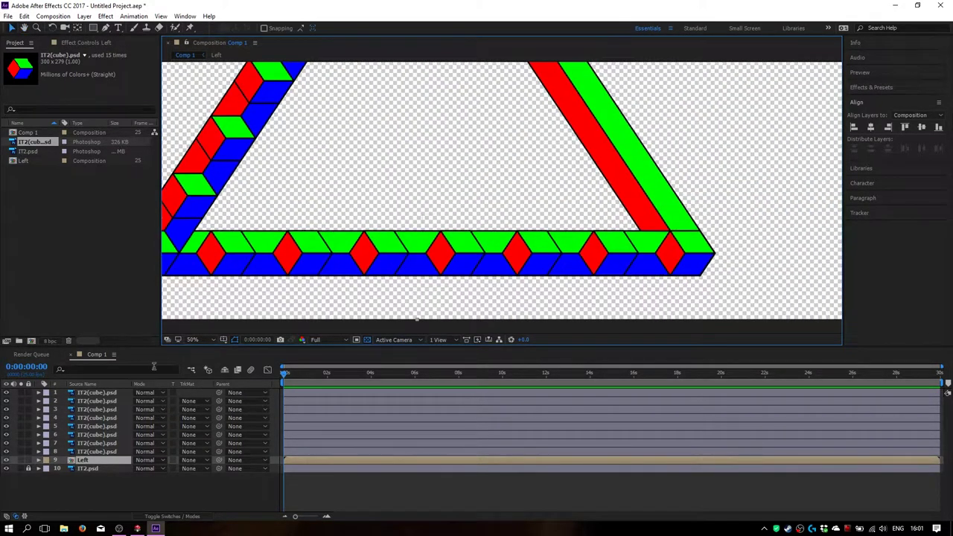
- Pre-compose the seven cube layers beside the lower-right corner cube into a new composition named Lower, moving all attributes into it
click(95, 452)
shift+click(101, 407)
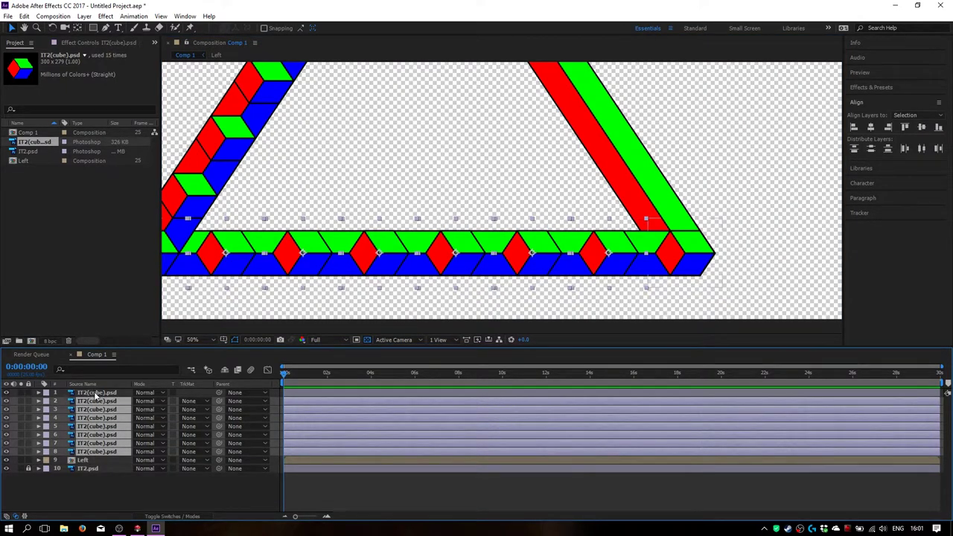
key(ctrl+shift+c)
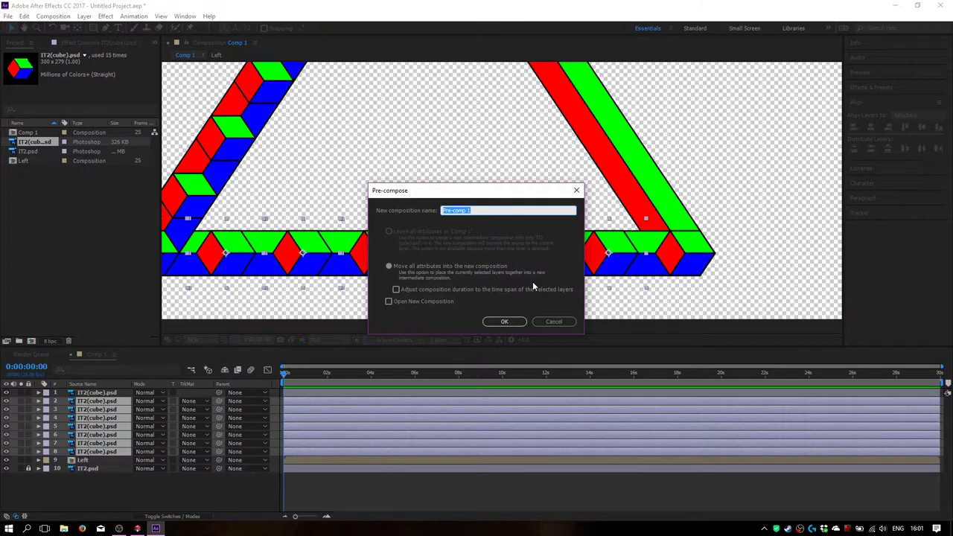
text(Lower)
key(Return)
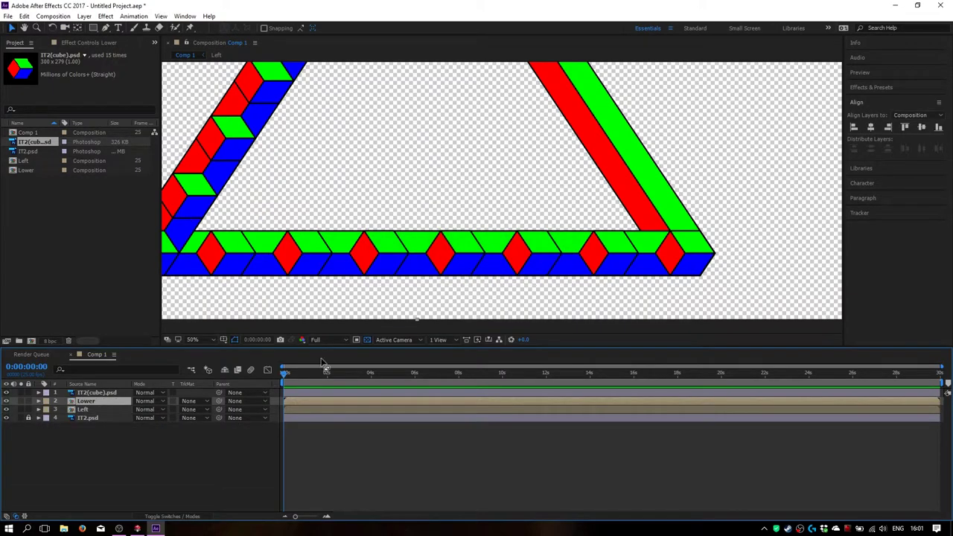
- Duplicate the lower-right corner cube layer until eight cube layers are stacked at that corner
click(99, 393)
key(ctrl+d)
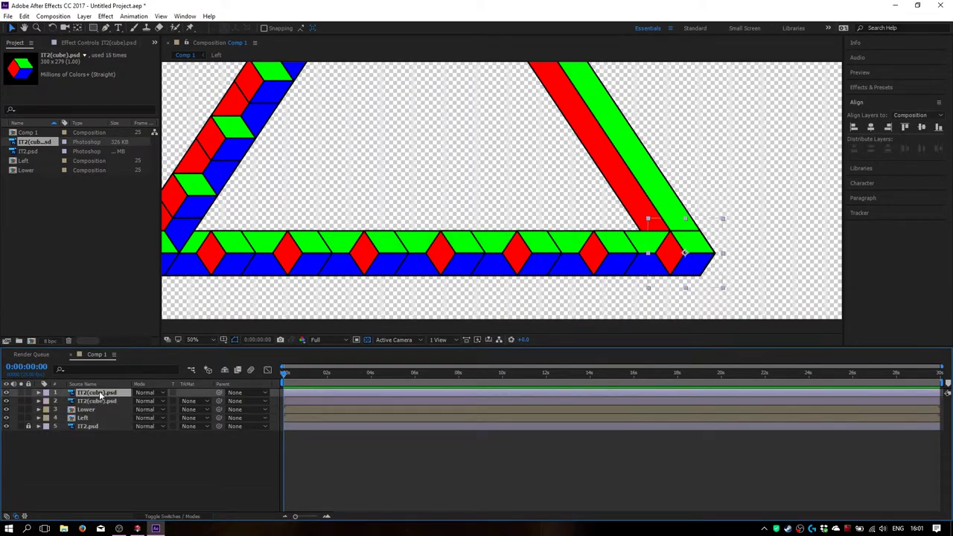
click(99, 400)
shift+click(99, 392)
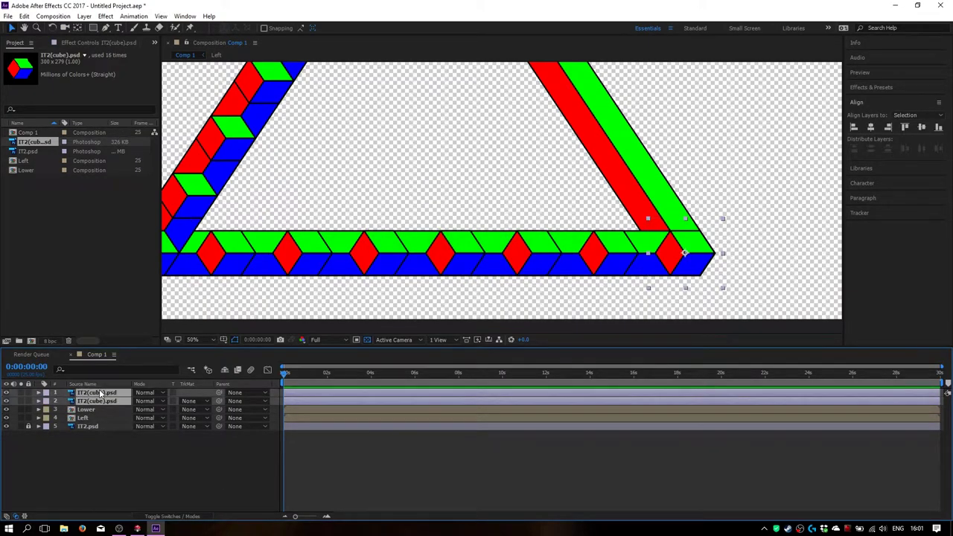
key(ctrl+d)
drag(96, 412, 99, 399)
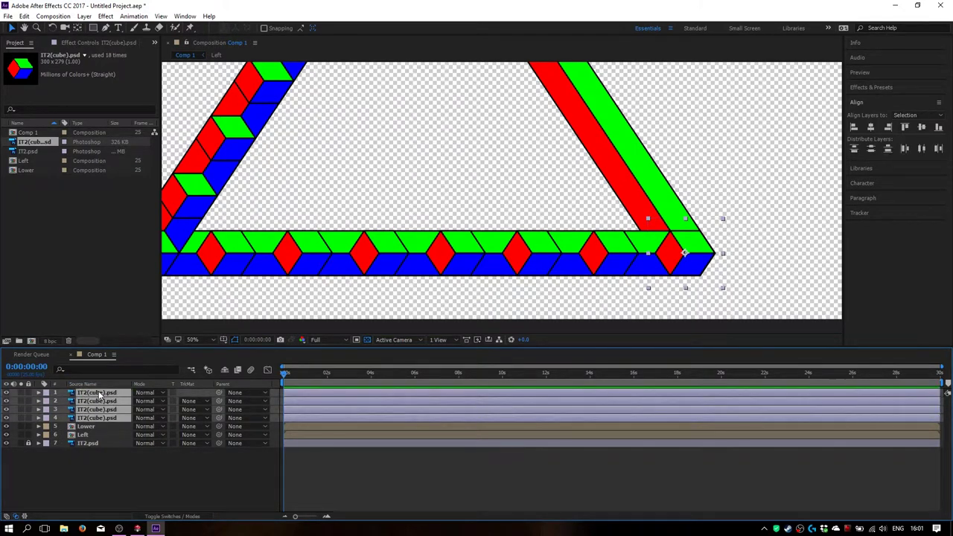
key(ctrl+d)
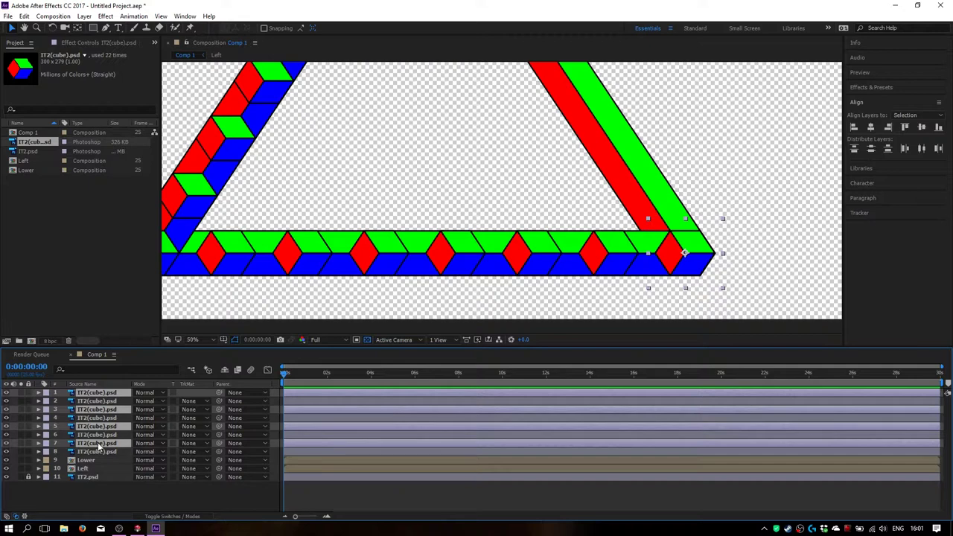
drag(98, 445, 97, 402)
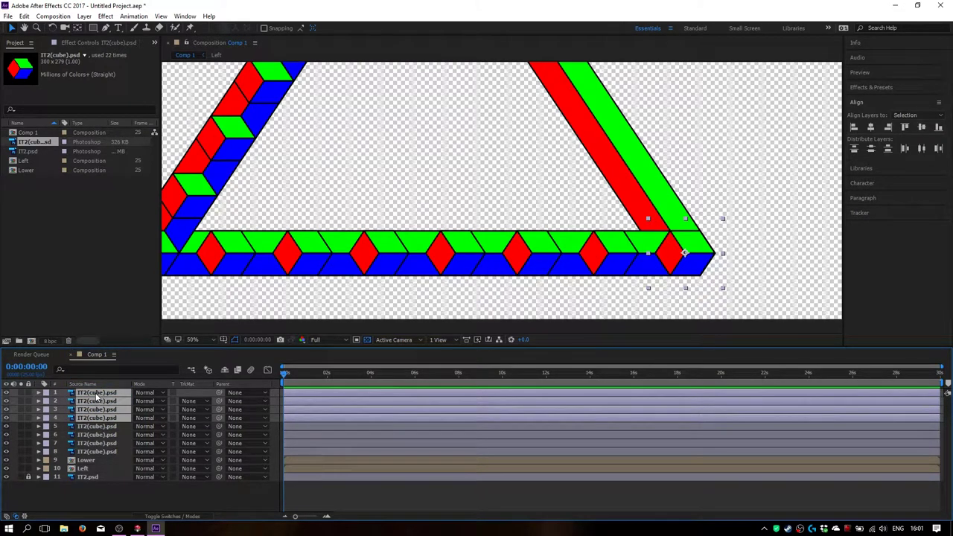
click(98, 452)
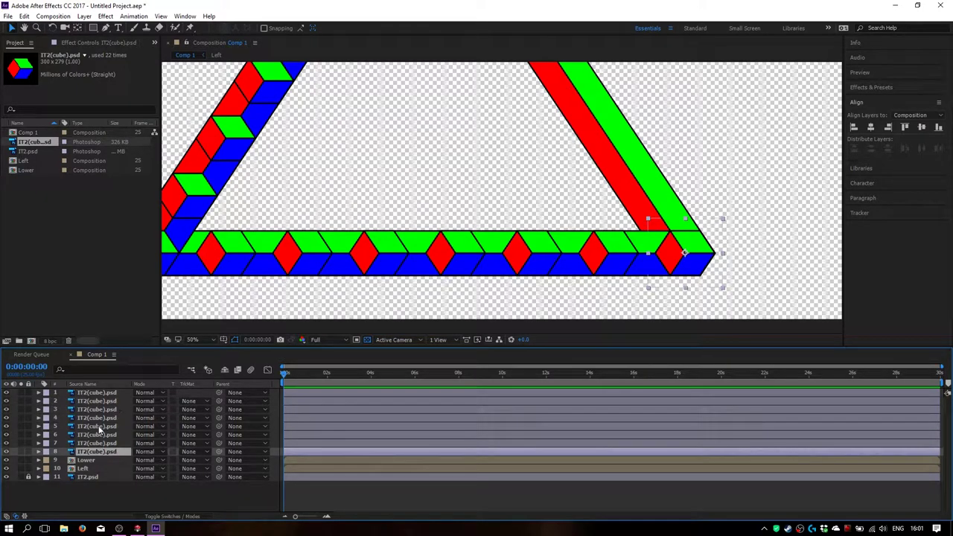
- Move the topmost cube layer from the lower-right corner up to the triangle's apex and match its height to the apex cube
click(93, 393)
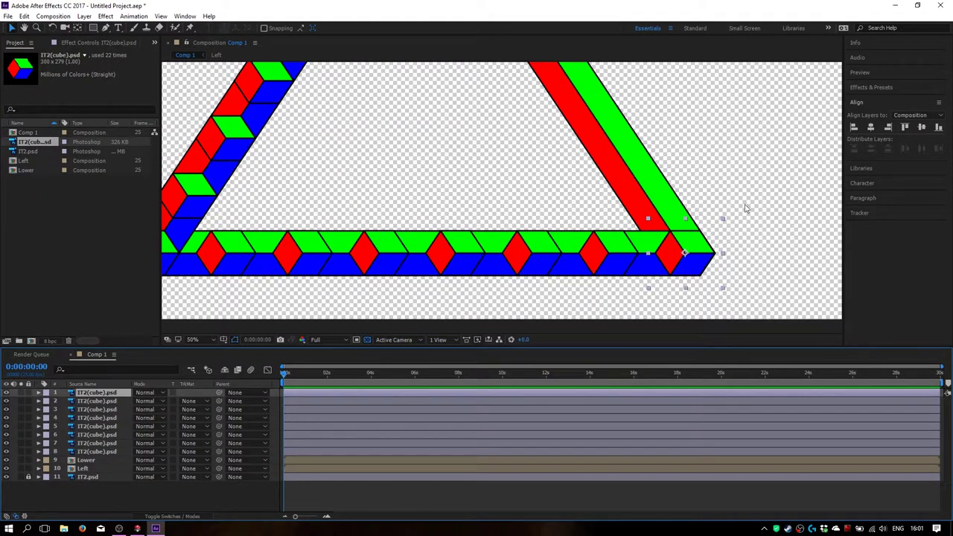
key(space)
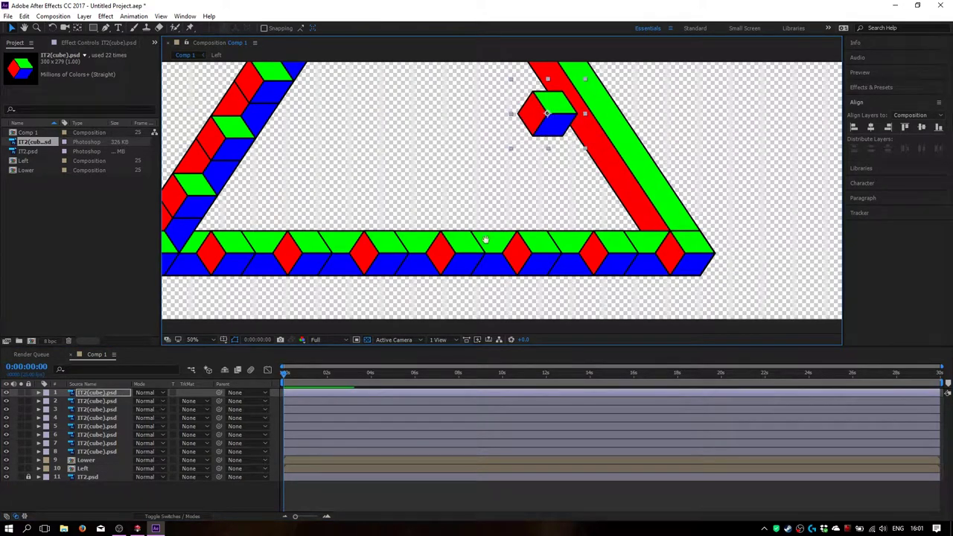
drag(485, 240, 487, 349)
drag(587, 294, 489, 143)
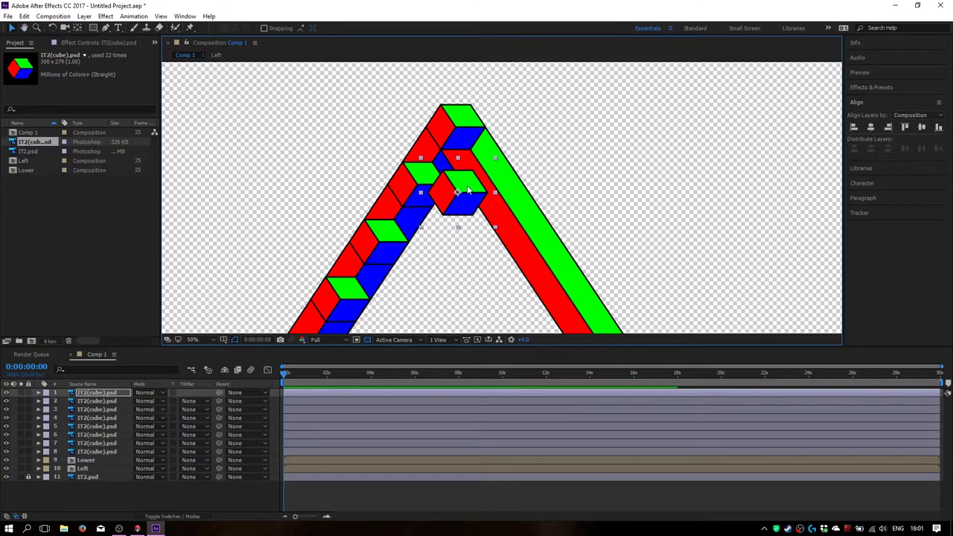
drag(468, 190, 489, 123)
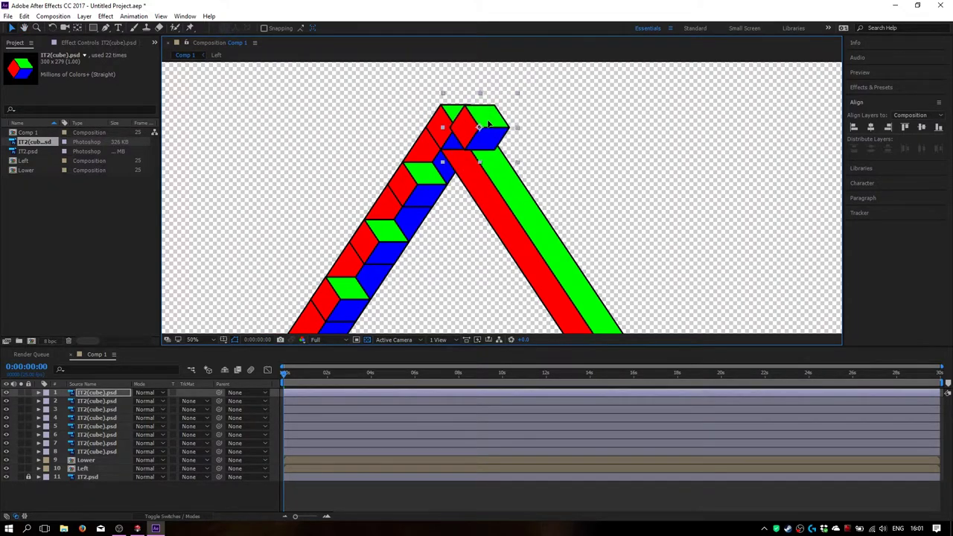
scroll(485, 123, up, 5)
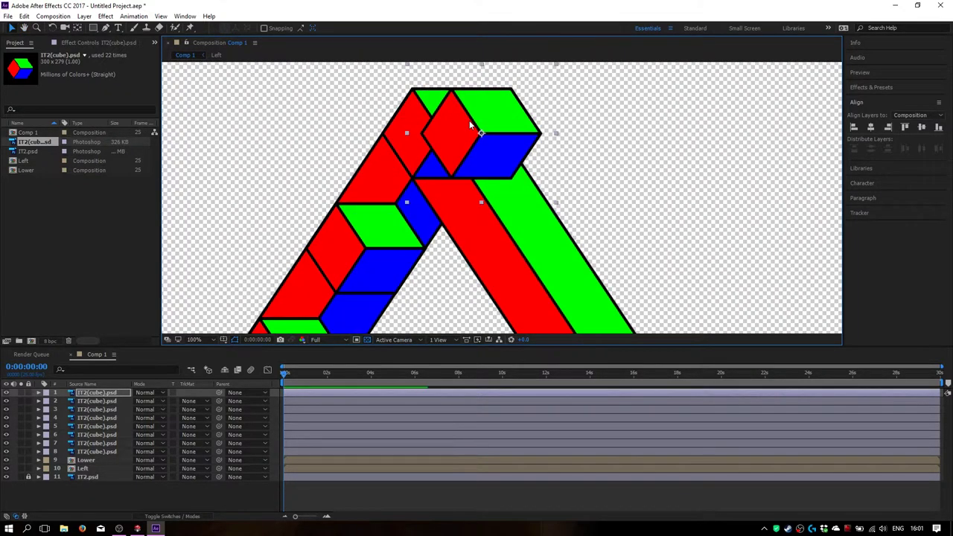
drag(481, 115, 470, 173)
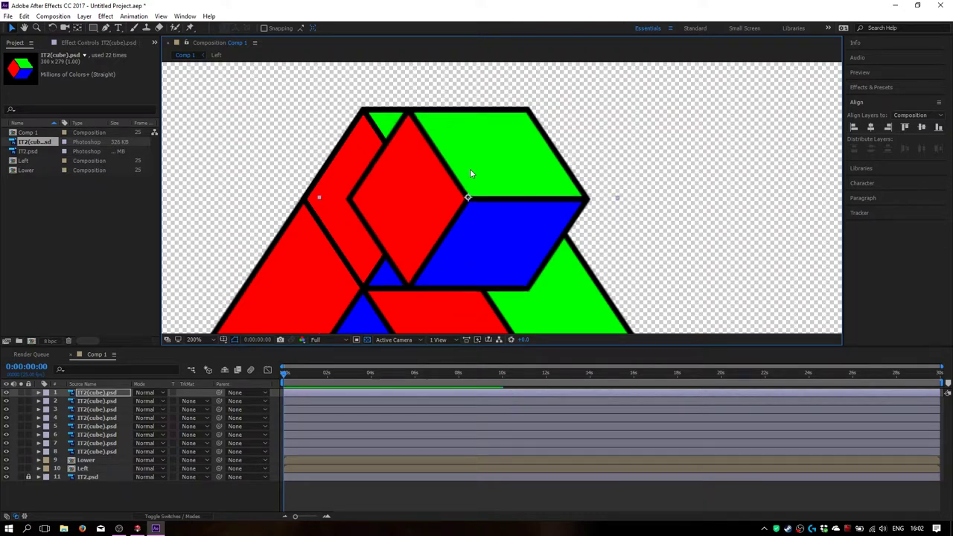
- Distribute all eight cube layers evenly by vertical center between the lower-right corner and the apex height
click(105, 451)
shift+click(103, 394)
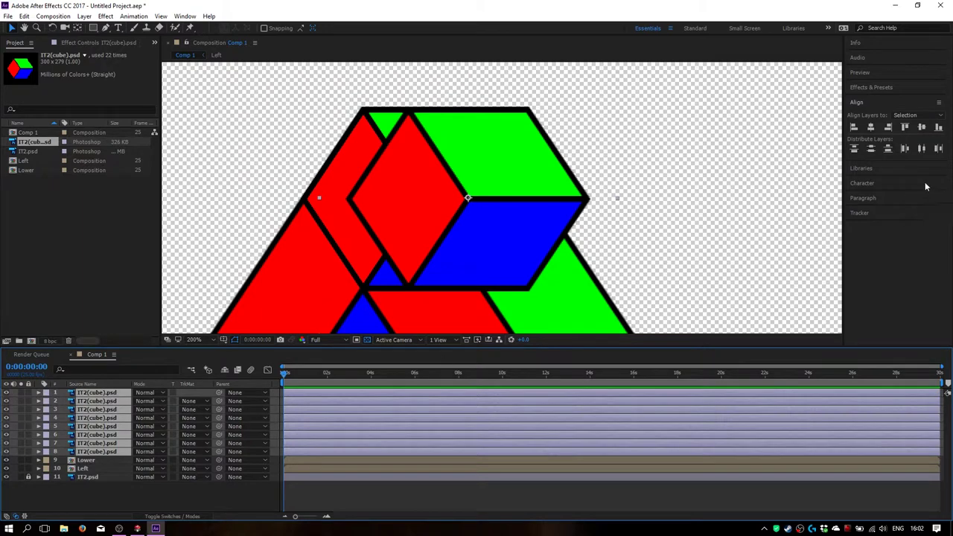
click(880, 152)
scroll(619, 286, down, 3)
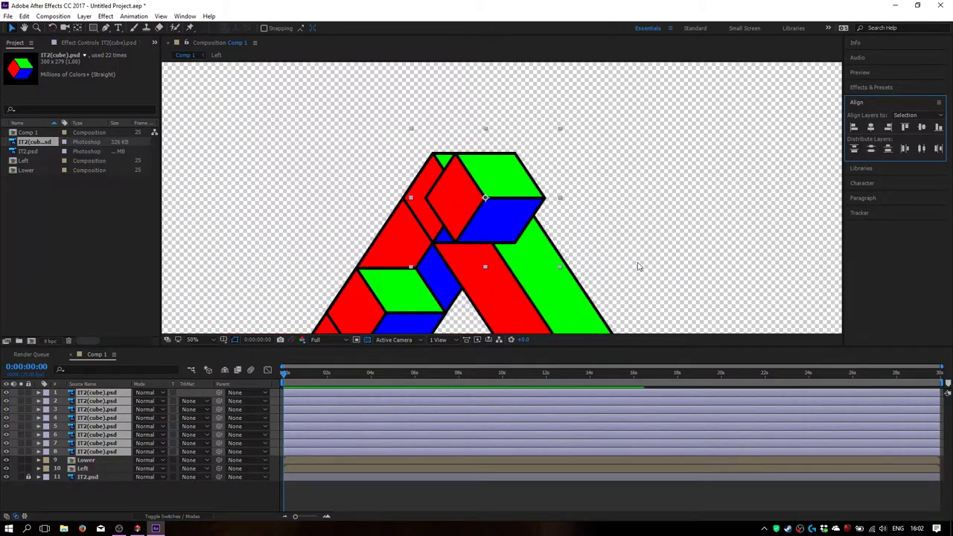
click(596, 204)
key(space)
drag(621, 248, 543, 137)
drag(574, 198, 532, 126)
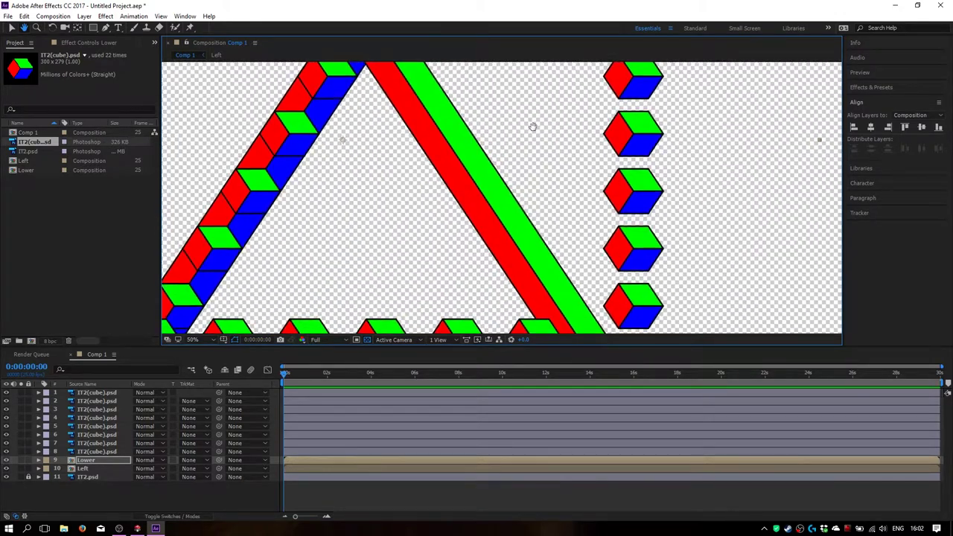
scroll(536, 186, down, 4)
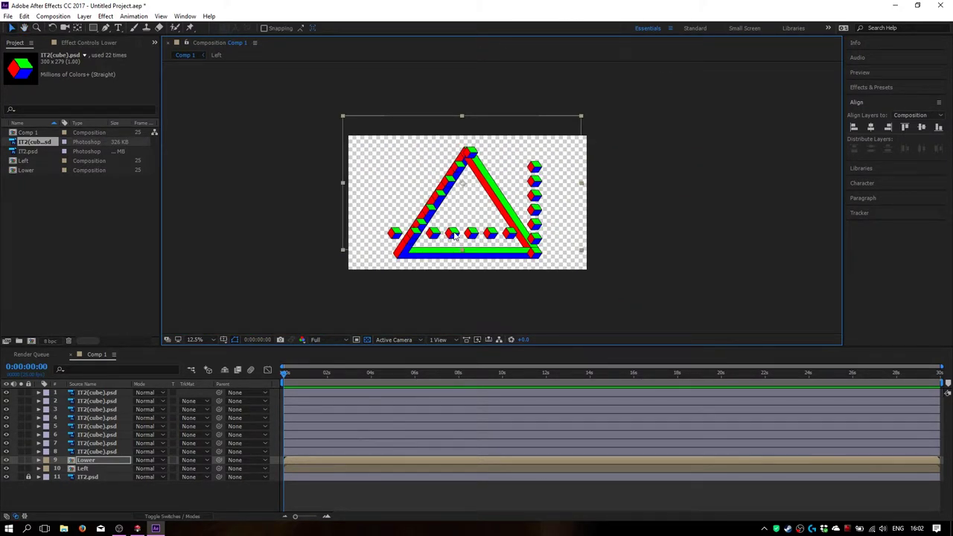
key(ctrl+z)
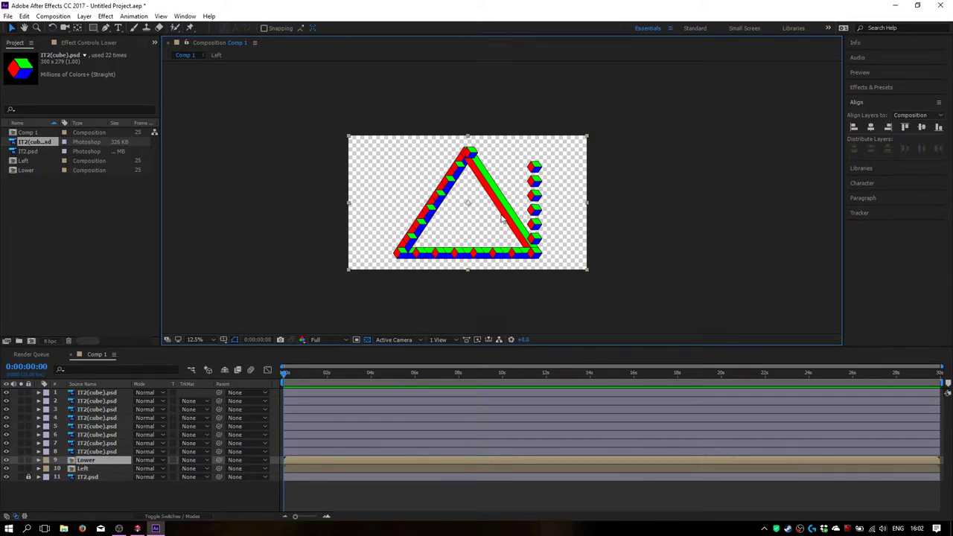
- Delete the topmost cube layer, which overlaps the existing cube at the triangle's apex
click(95, 451)
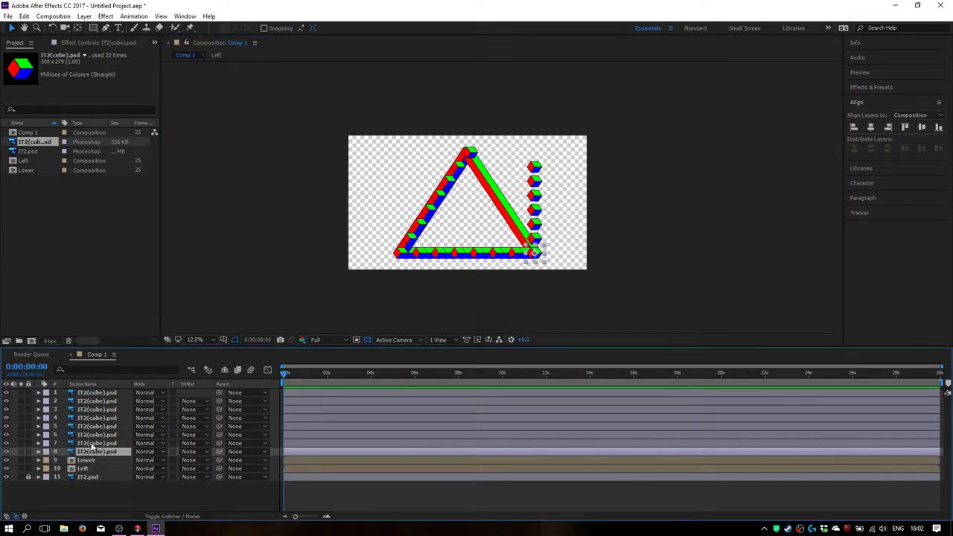
click(93, 393)
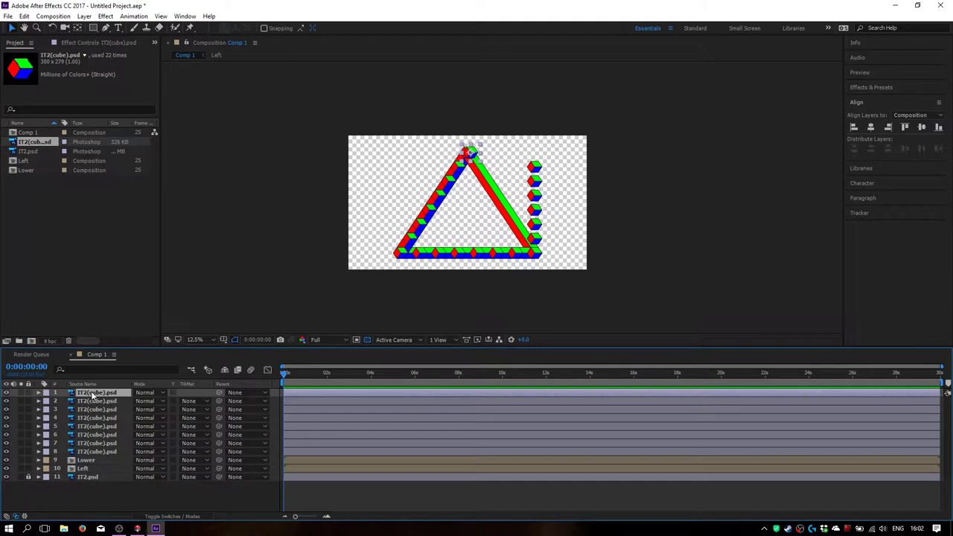
key(Delete)
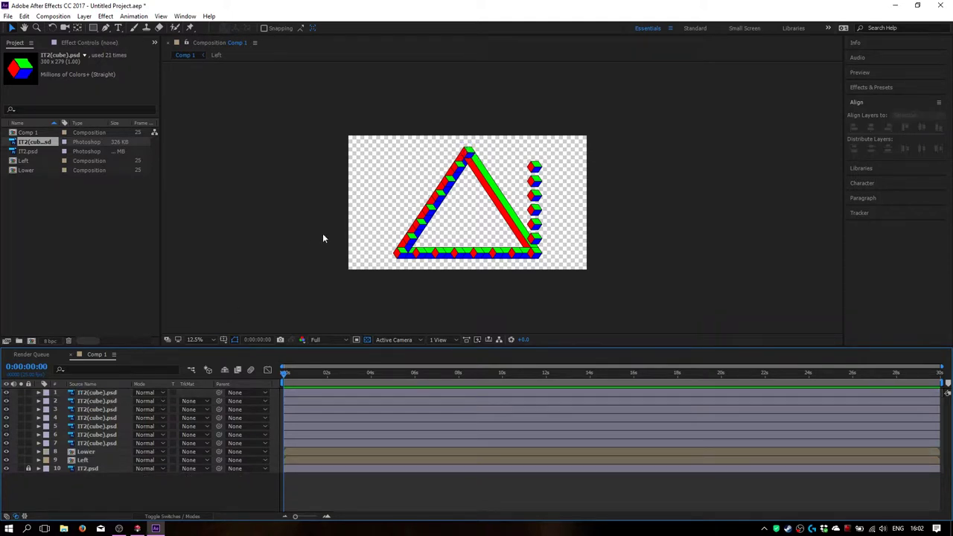
- Move the six cubes of the vertical column horizontally onto the triangle's right arm, keeping each cube's height
click(535, 238)
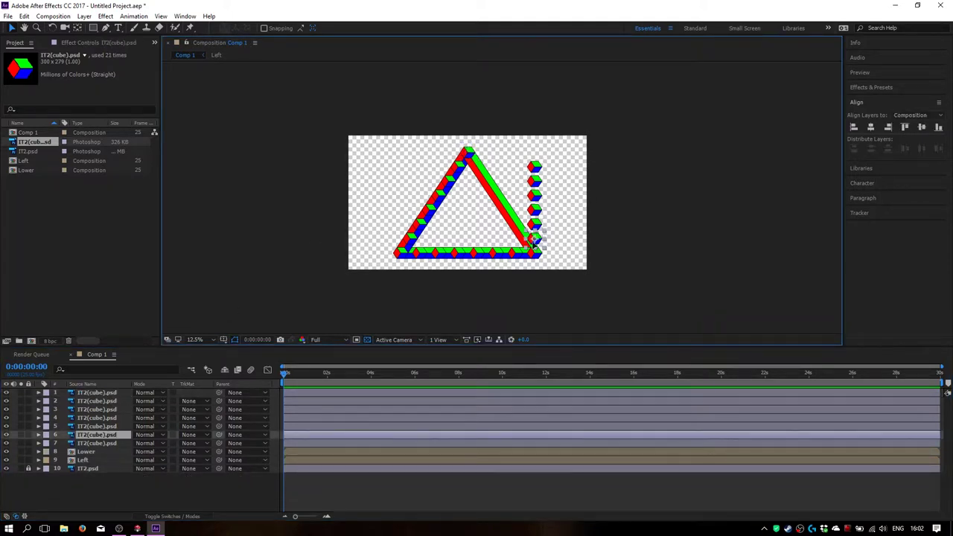
drag(532, 242, 484, 183)
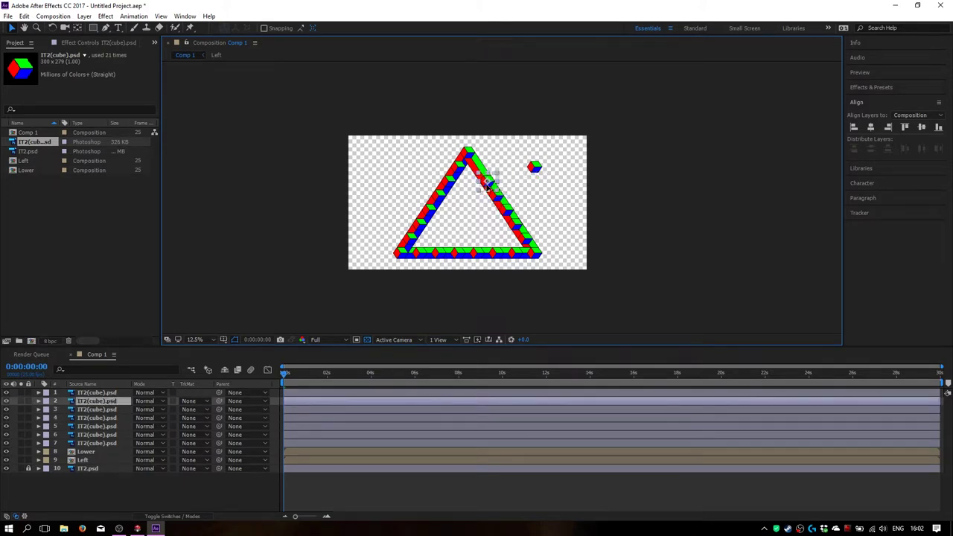
drag(534, 166, 476, 170)
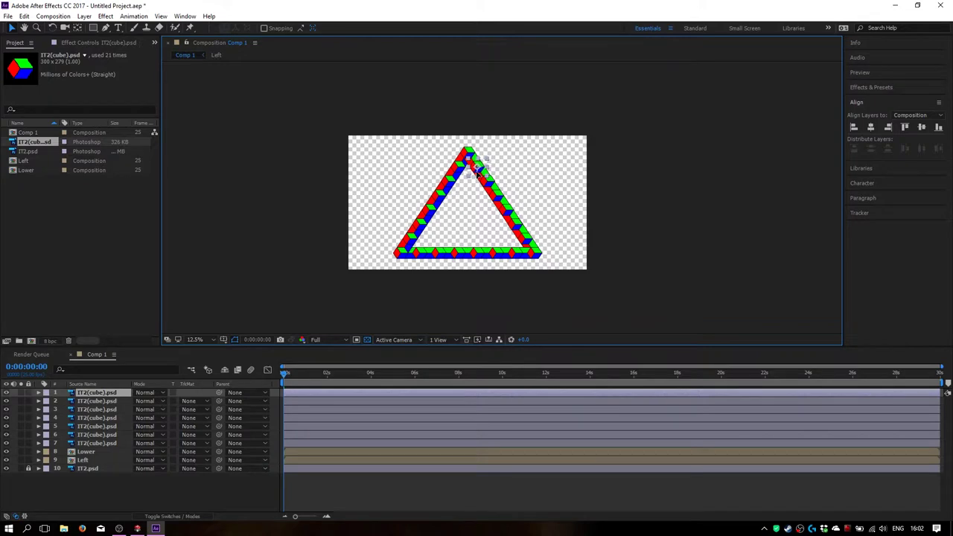
scroll(470, 190, up, 4)
scroll(477, 189, up, 3)
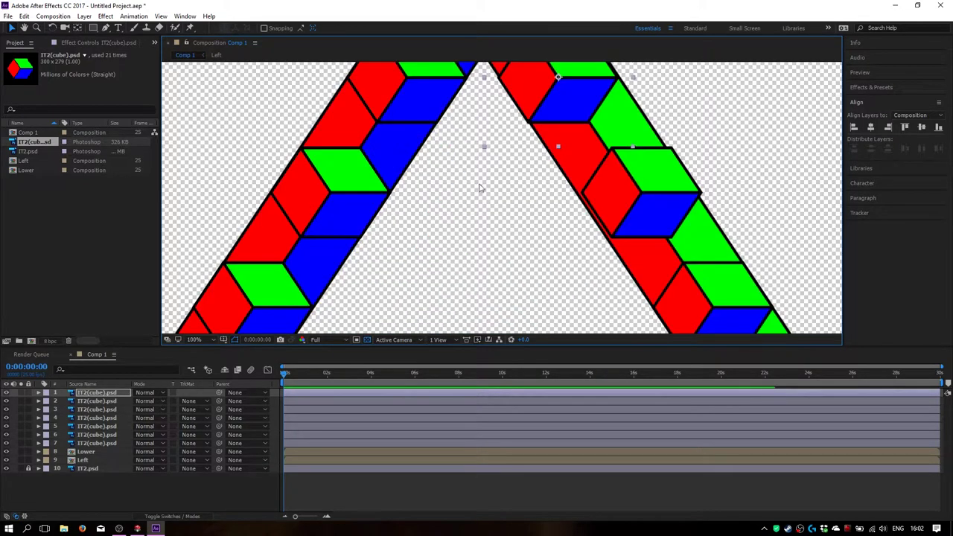
scroll(532, 216, down, 1)
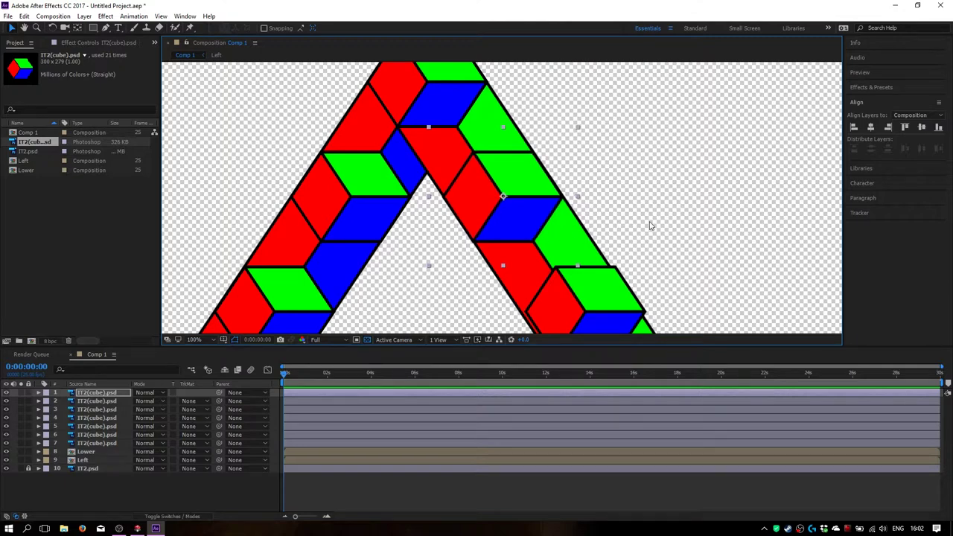
- Check how the cubes on the right arm fit its outline and compare them with the left and lower arms
click(662, 271)
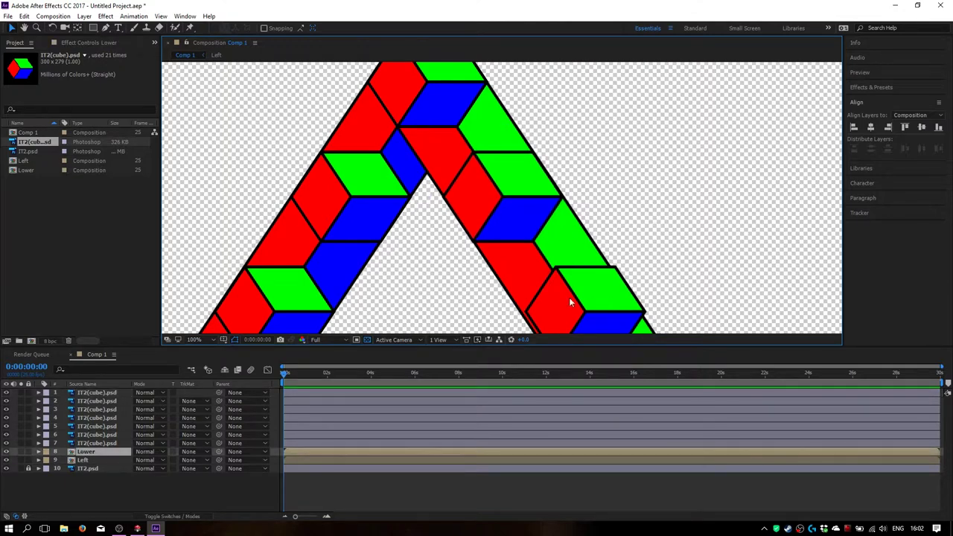
key(Return)
drag(699, 283, 628, 165)
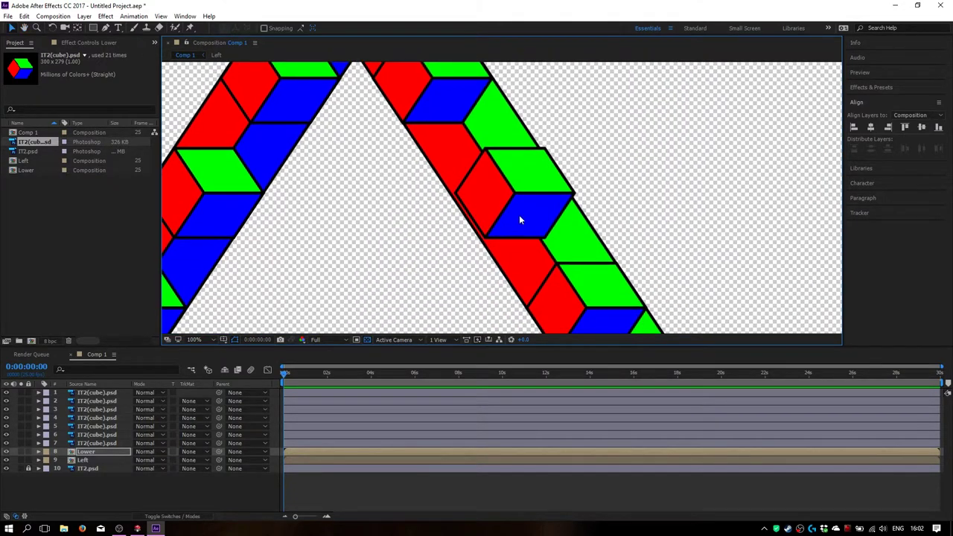
click(90, 402)
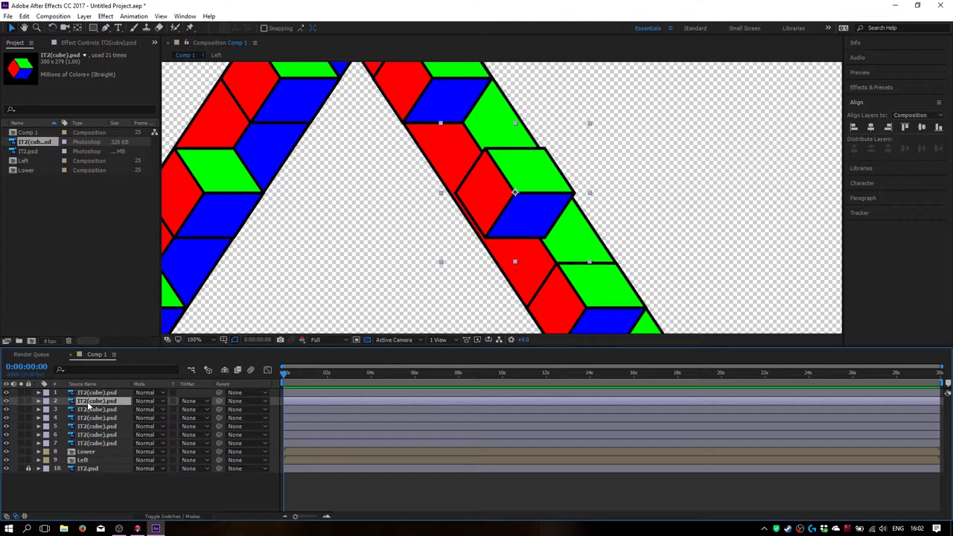
scroll(392, 263, down, 4)
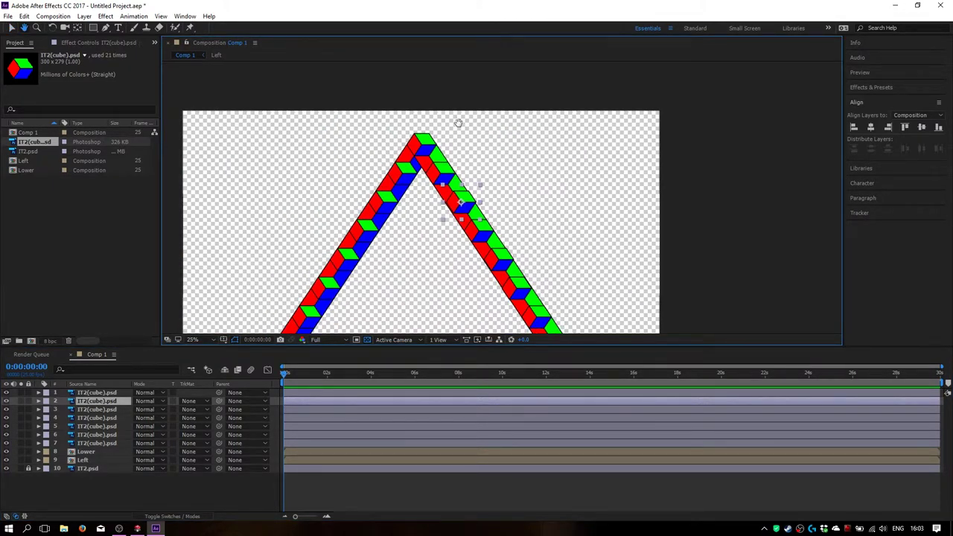
drag(403, 331, 424, 202)
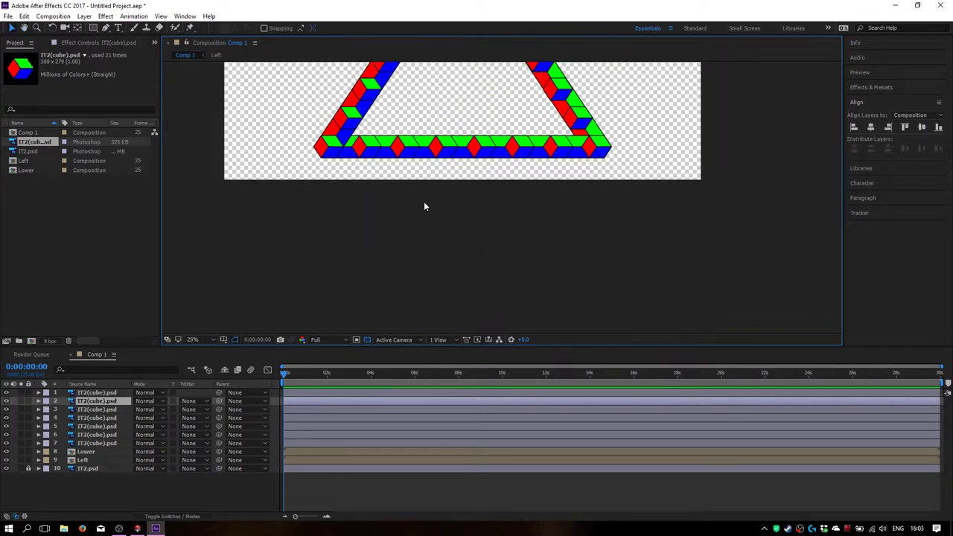
- Lock the Lower and Left pre-composition layers against accidental selection
click(425, 206)
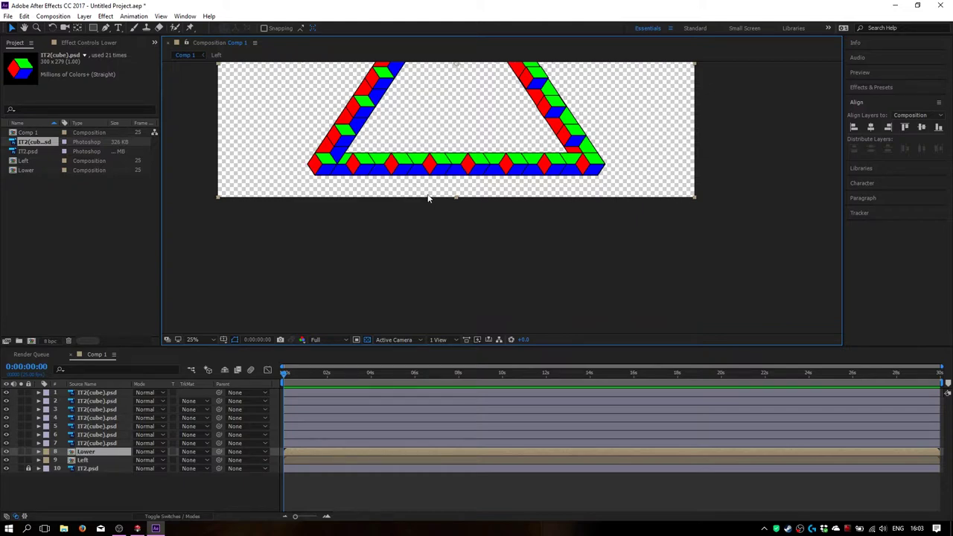
click(428, 198)
key(space)
drag(438, 254, 431, 281)
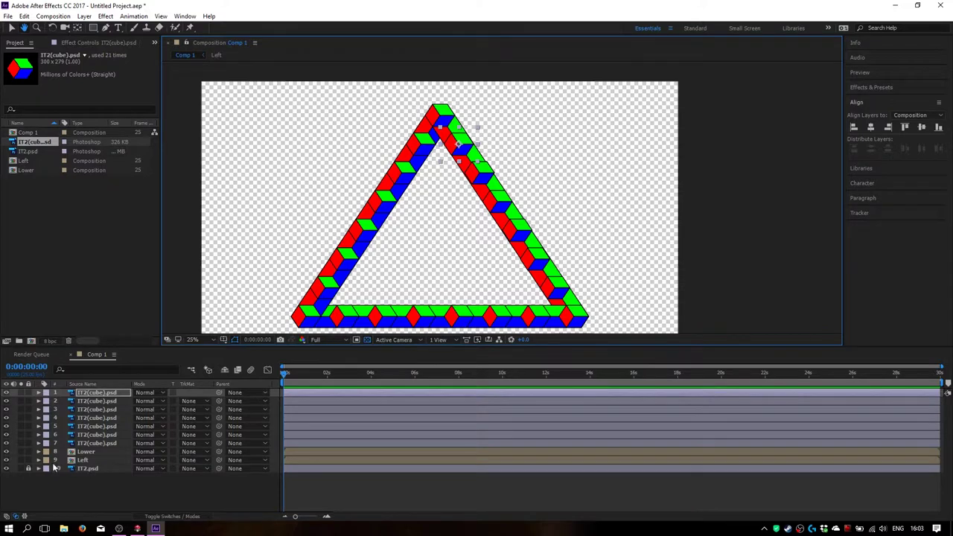
drag(29, 467, 29, 452)
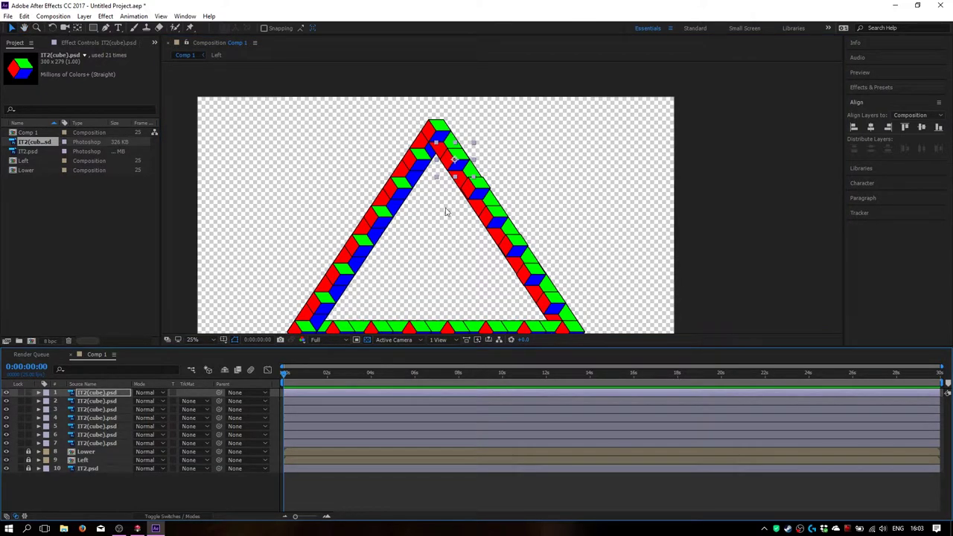
- Nudge the second cube layer left until its edges line up with the right arm's outline
scroll(465, 158, up, 4)
click(503, 301)
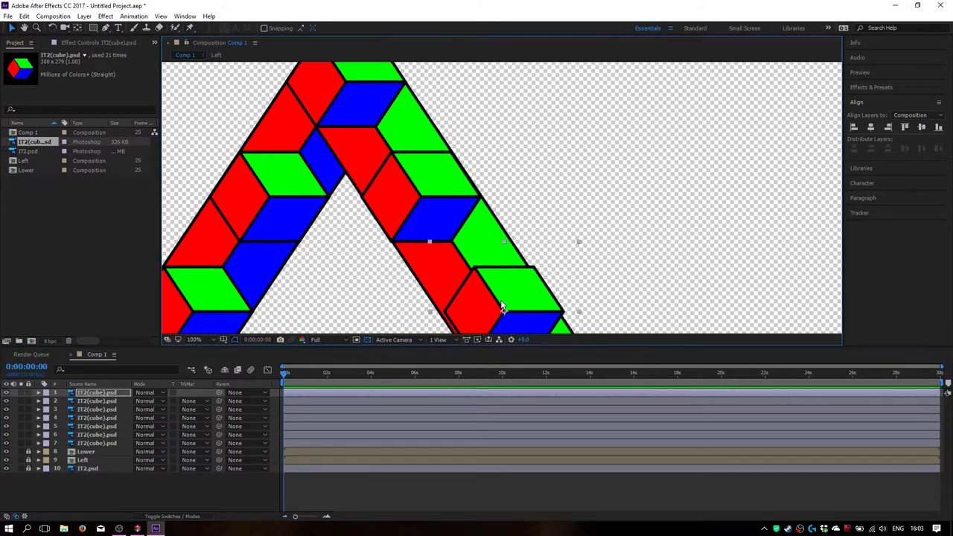
key(Left)
key(Left)
key(Left)
key(Left)
key(Left)
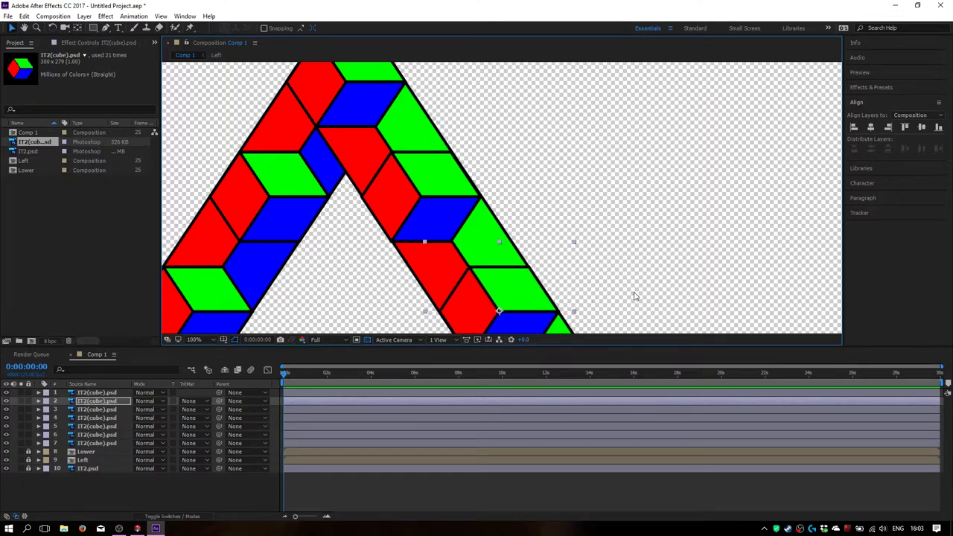
- Nudge the topmost cube layer slightly right to match the right arm's outline near the apex
drag(635, 296, 625, 222)
click(416, 122)
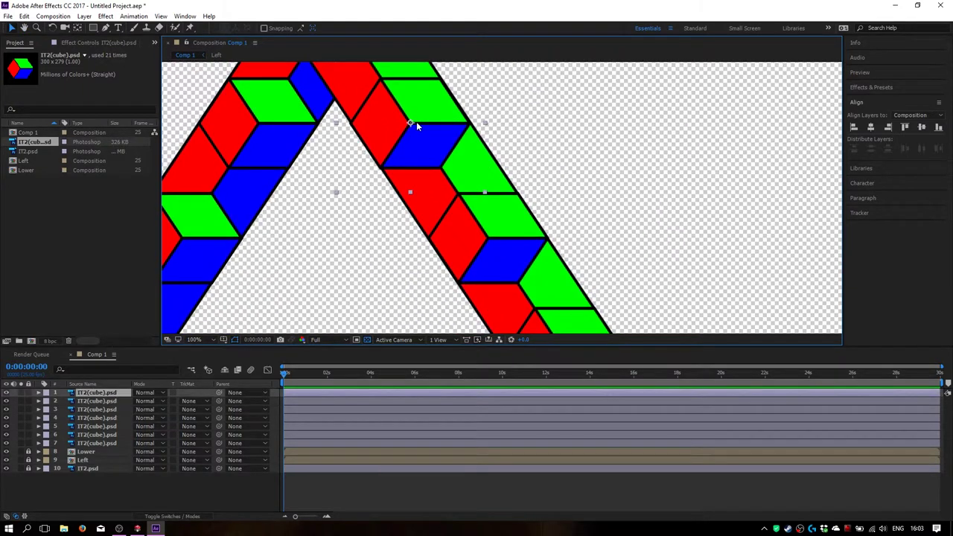
key(Return)
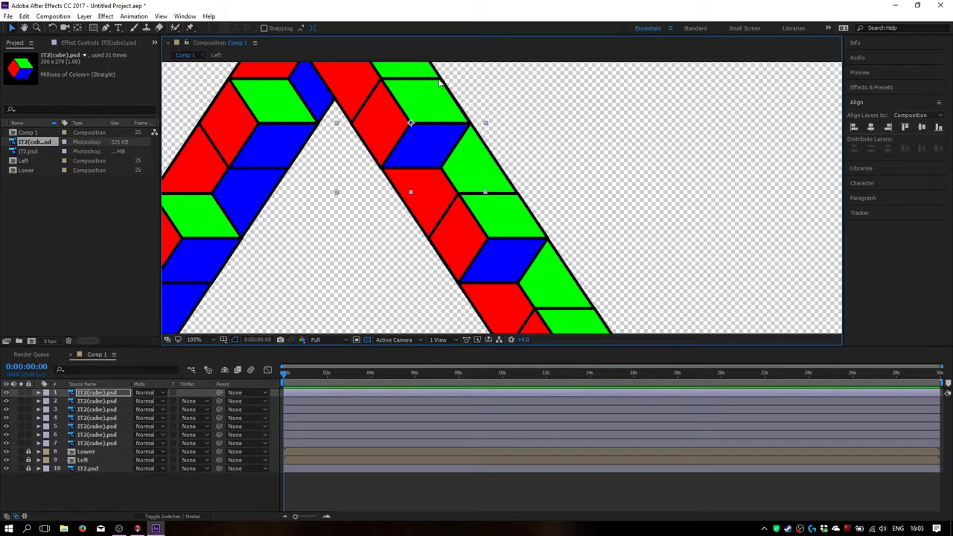
- Nudge the fourth cube layer left until it fits the middle of the right arm's outline
drag(627, 228, 586, 132)
drag(572, 195, 551, 137)
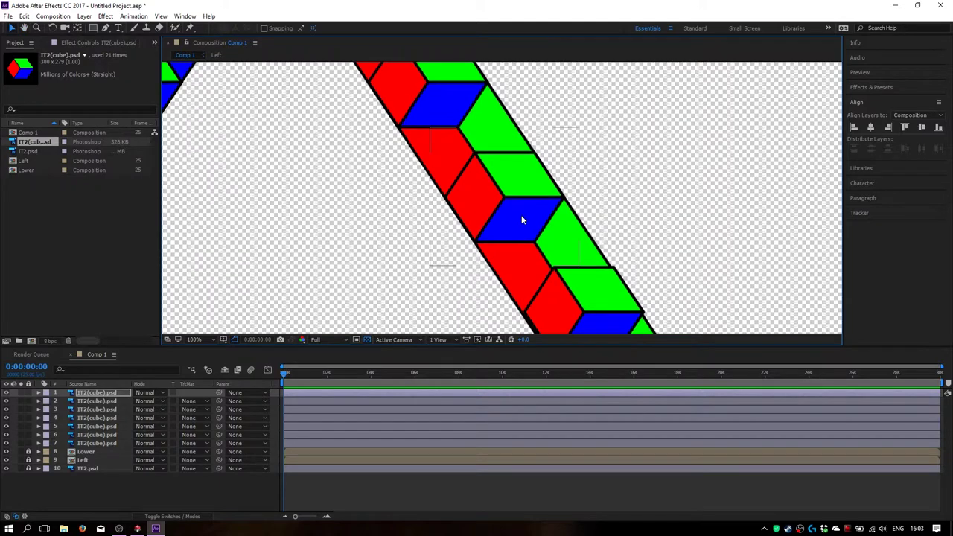
drag(659, 227, 604, 127)
click(521, 245)
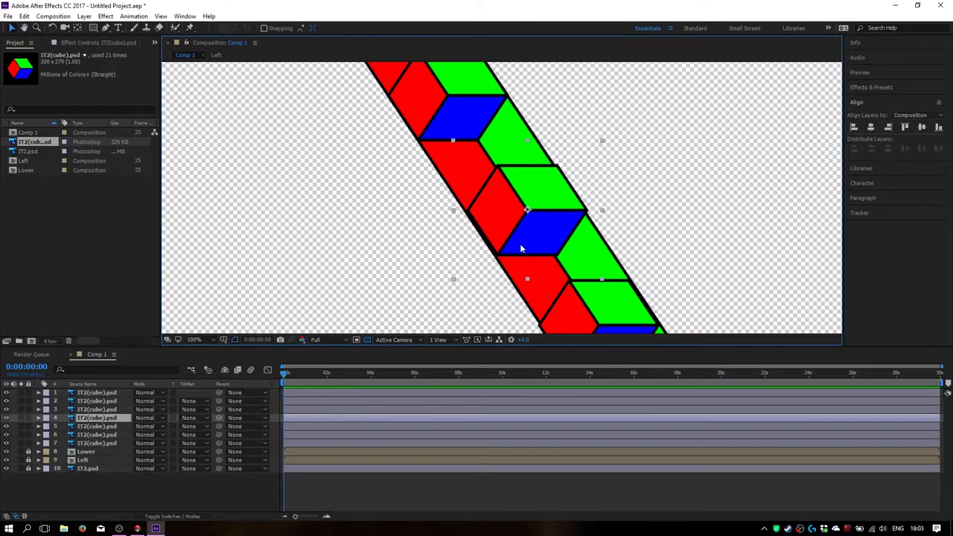
key(Left)
key(Left)
key(Left)
key(Left)
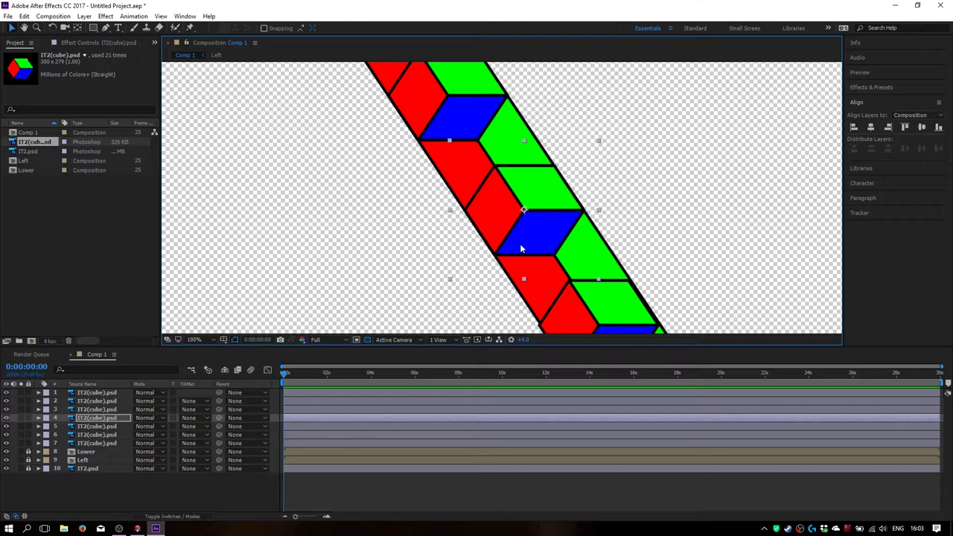
drag(705, 263, 621, 128)
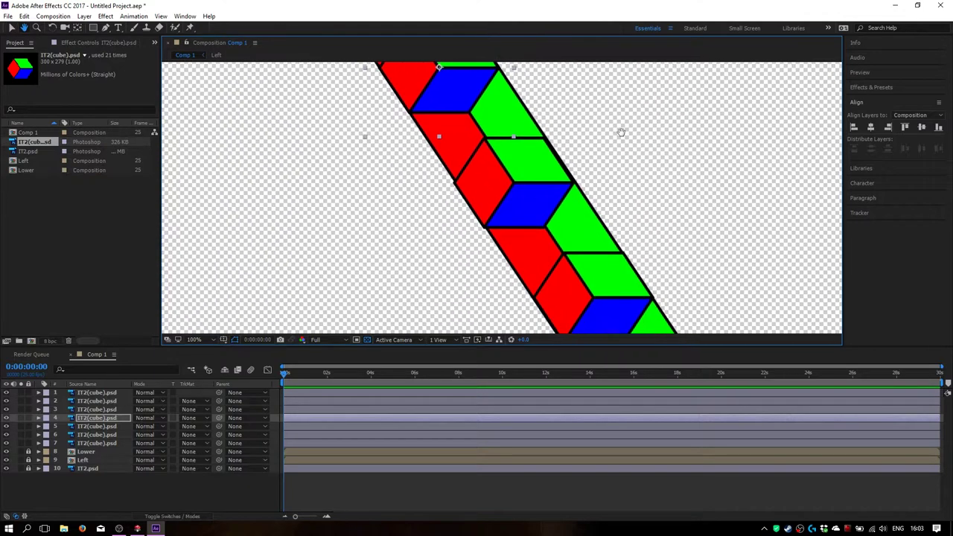
- Nudge the fifth and sixth cube layers until they fit the lower part of the right arm's outline
click(516, 213)
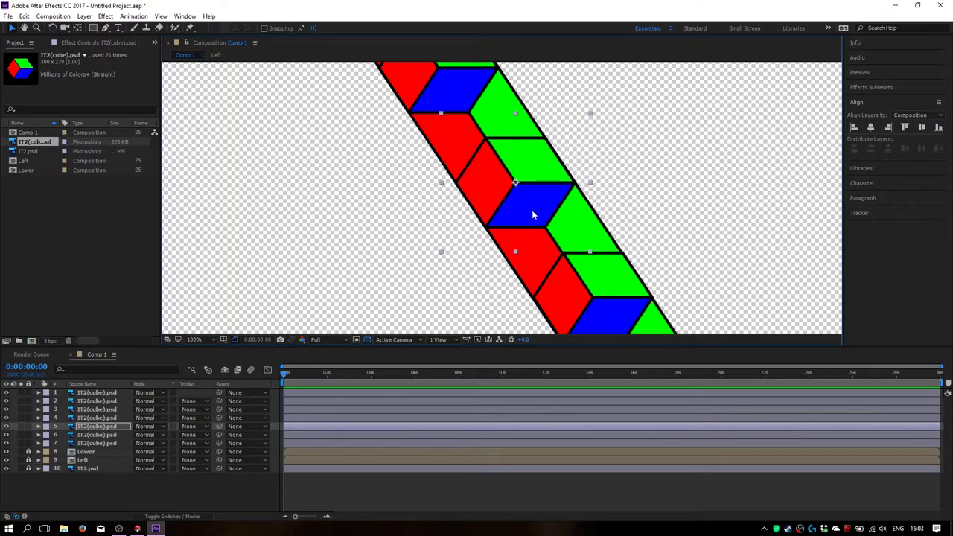
drag(694, 287, 615, 183)
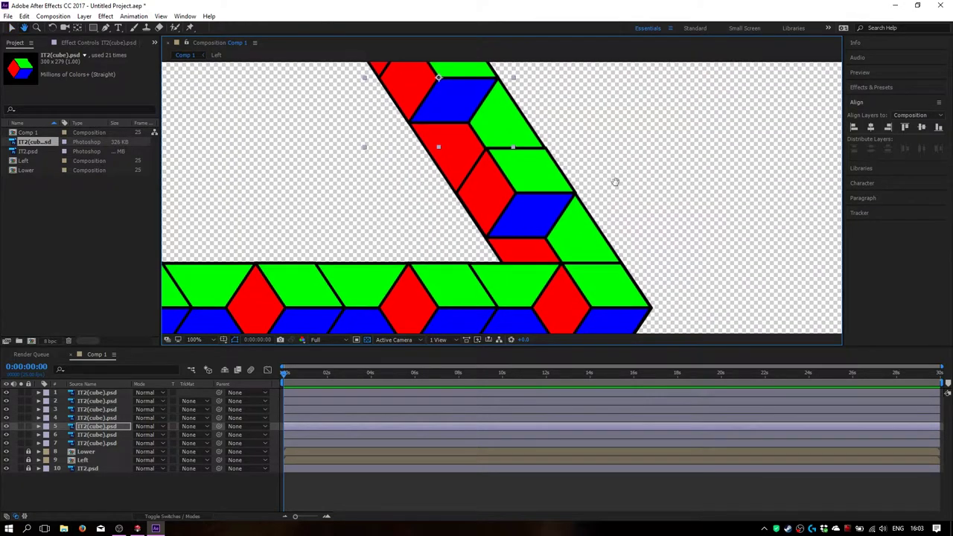
click(526, 215)
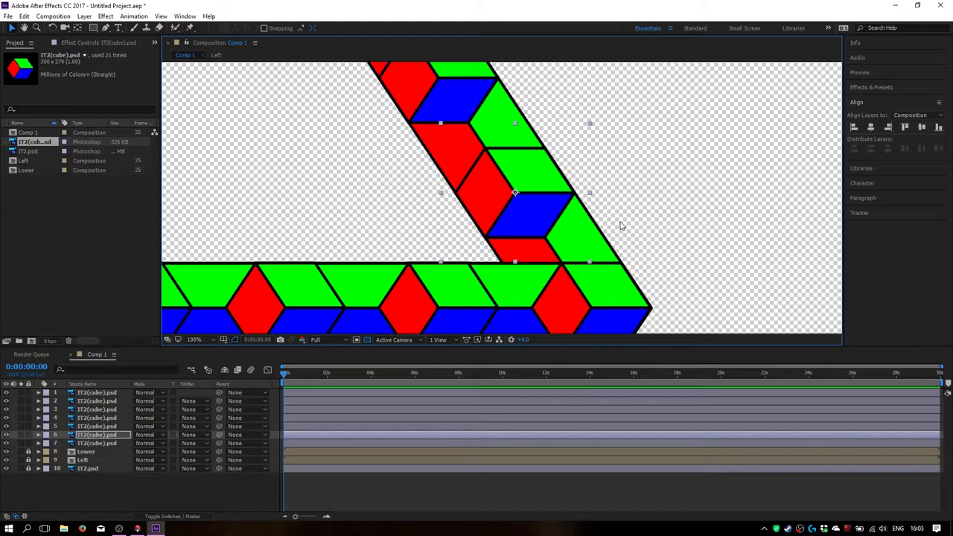
- Pre-compose all seven cube layers of the right arm into a new composition named Right
click(89, 442)
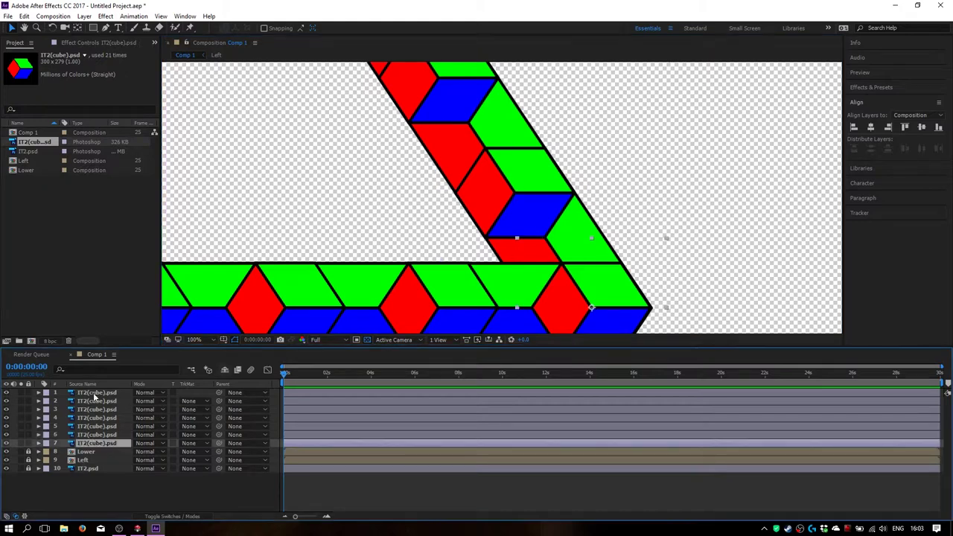
shift+click(95, 395)
key(ctrl+shift+c)
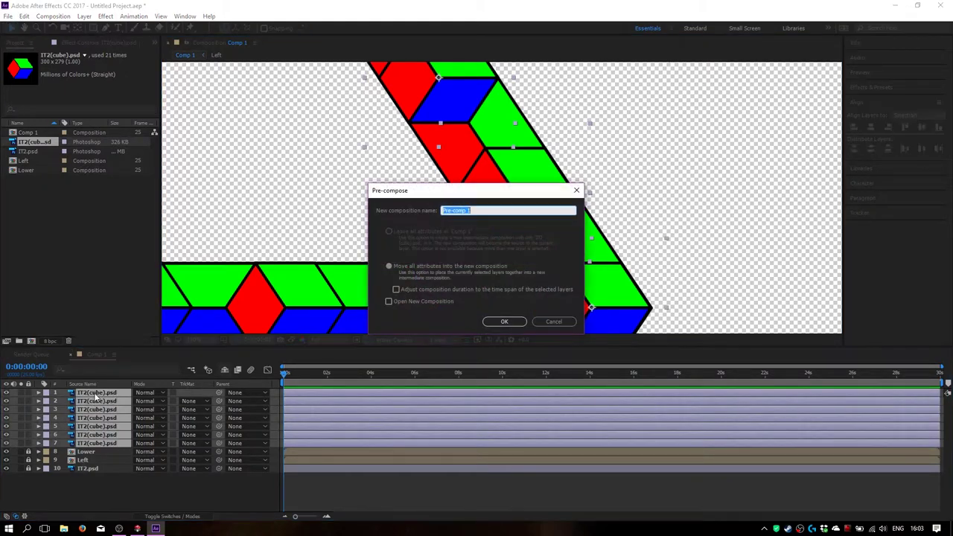
text(Right)
key(Return)
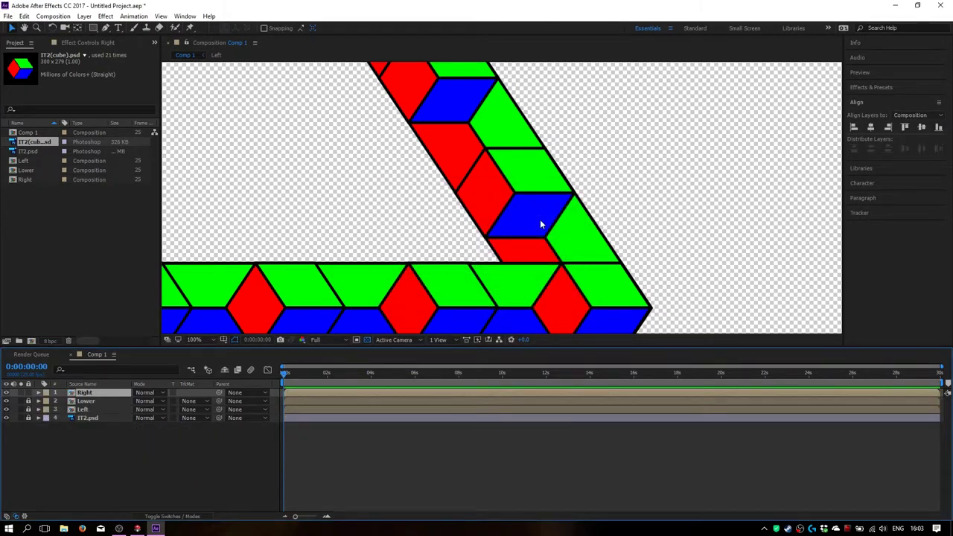
- Unlock the Lower and Left layers, and temporarily hide the IT2.psd layer to check the cubes of the whole triangle
scroll(316, 223, down, 2)
scroll(317, 224, down, 2)
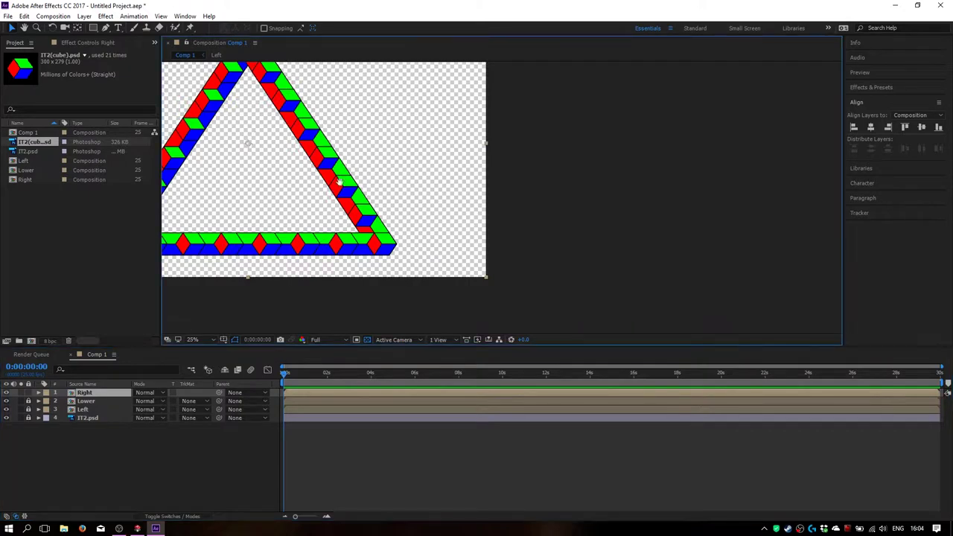
drag(311, 196, 494, 219)
key(v)
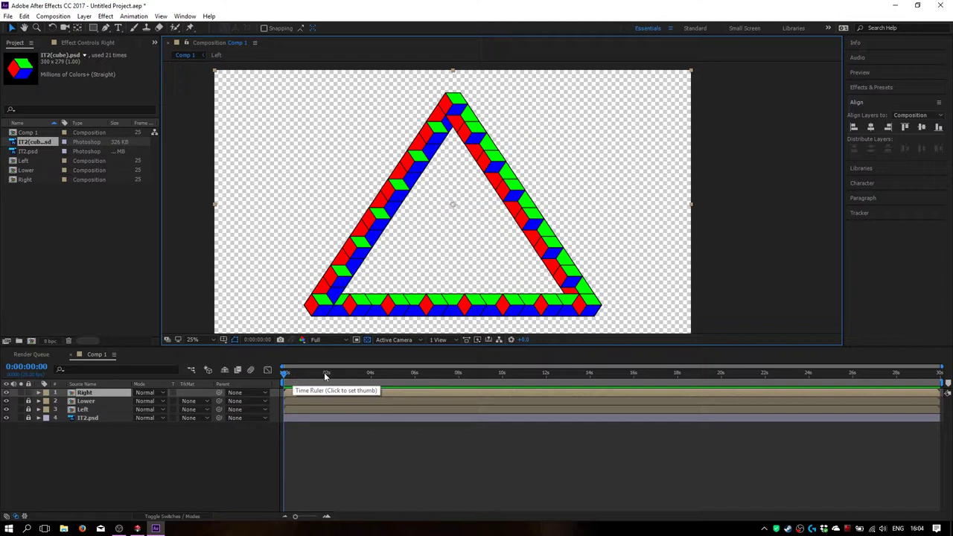
mouse_move(284, 372)
mouse_down()
mouse_move(327, 376)
mouse_move(272, 382)
mouse_up()
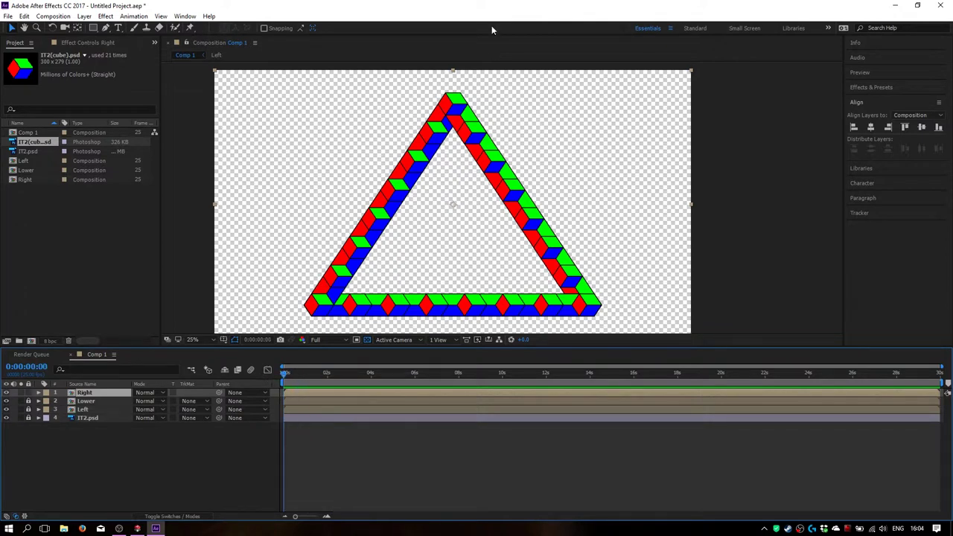
click(7, 418)
click(6, 418)
click(6, 418)
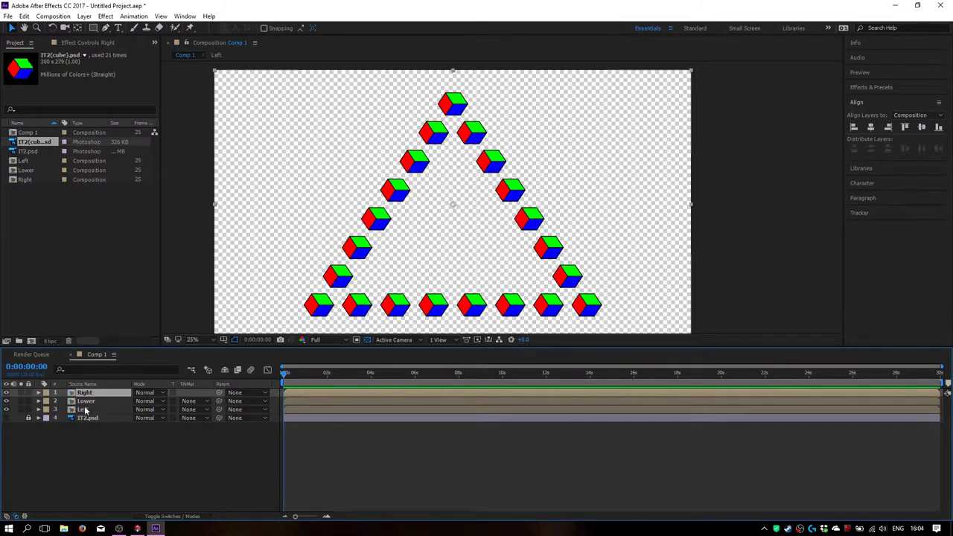
click(7, 418)
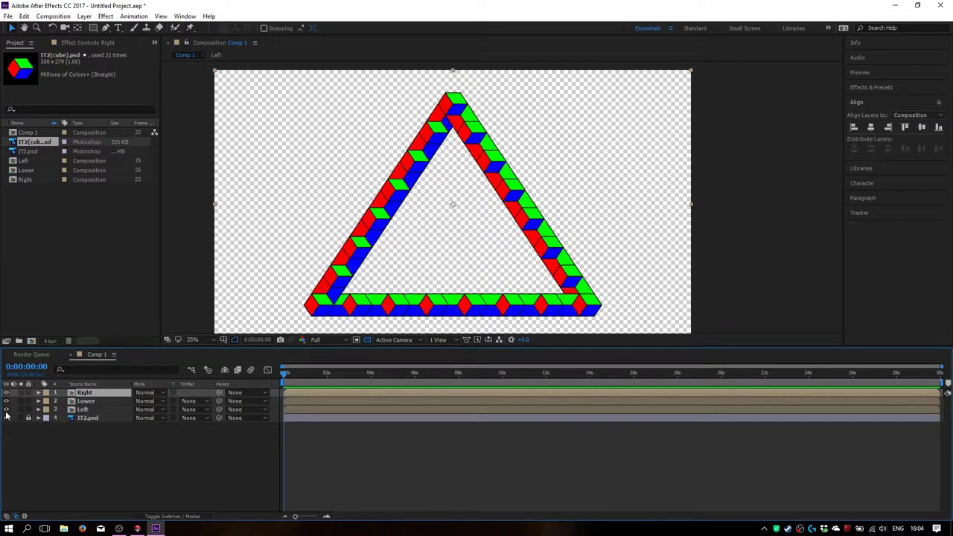
- Hide the Left and Lower layers and add Position keyframes at 0 seconds to the Right, Lower and Left layers
drag(7, 410, 7, 401)
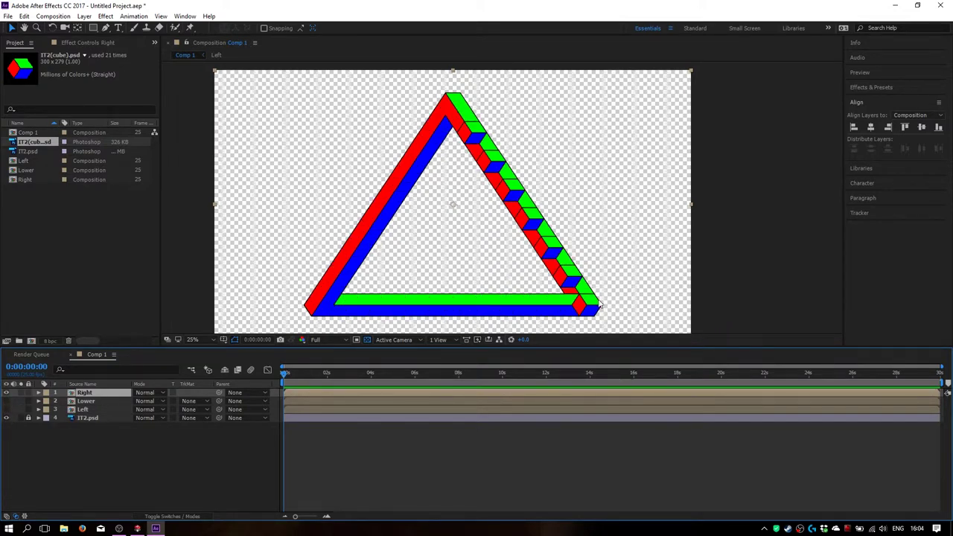
shift+click(78, 411)
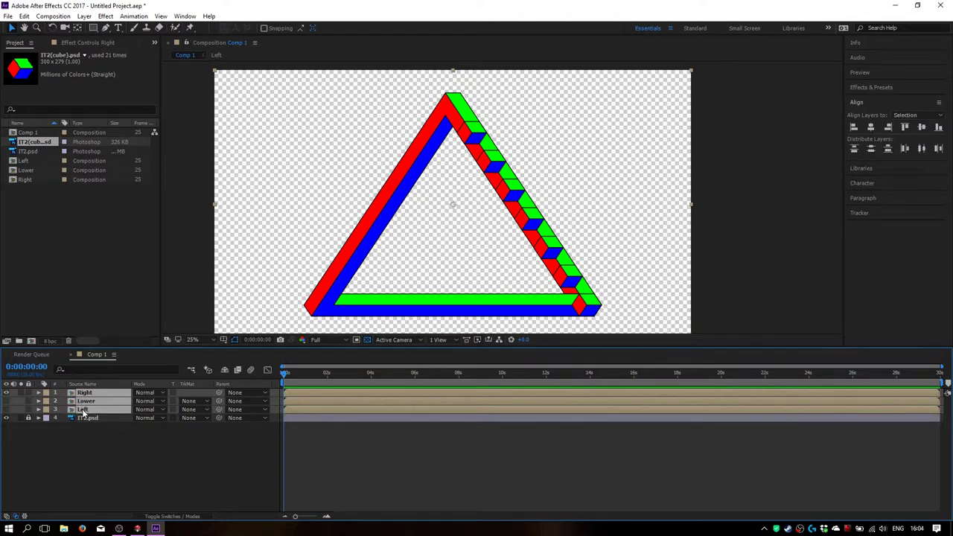
key(p)
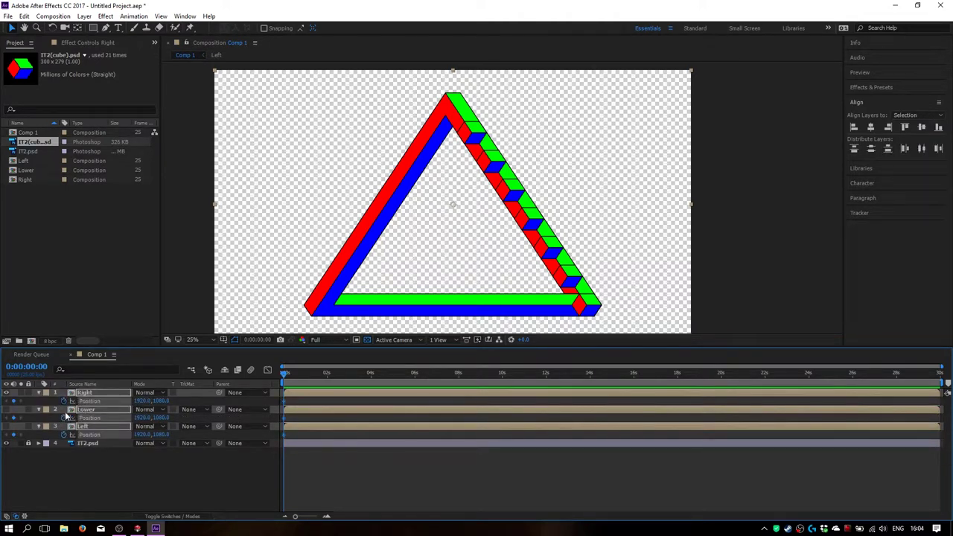
- Add Position keyframes at 2 seconds to the Right, Lower and Left layers
click(328, 373)
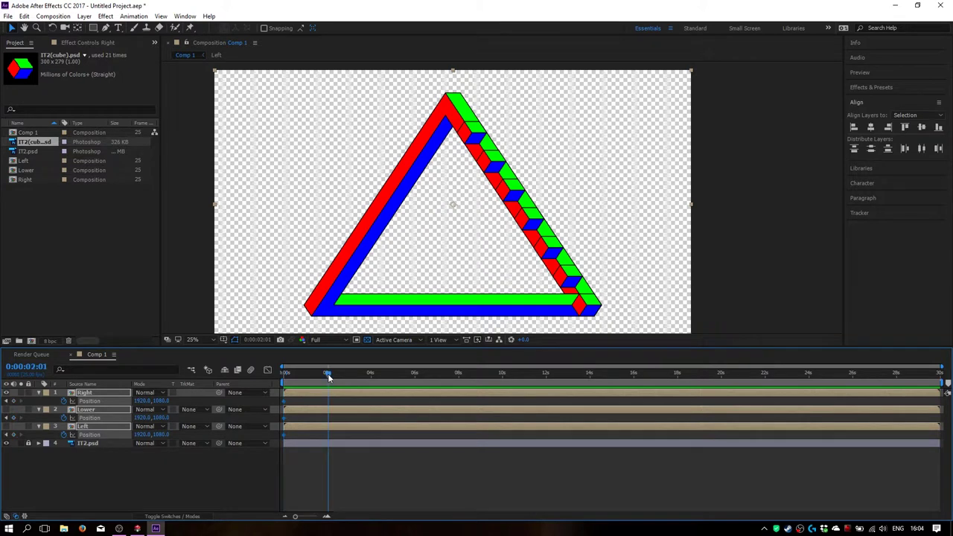
click(328, 373)
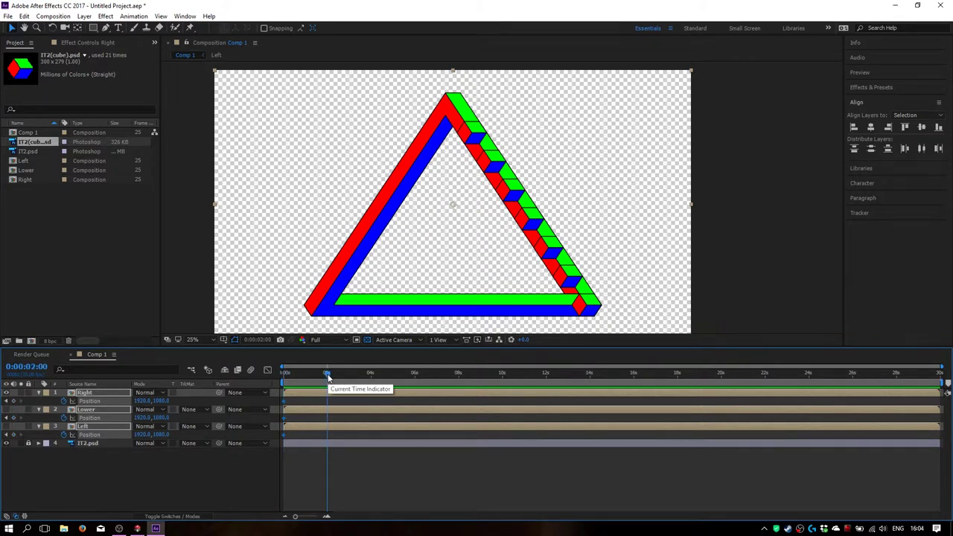
click(13, 401)
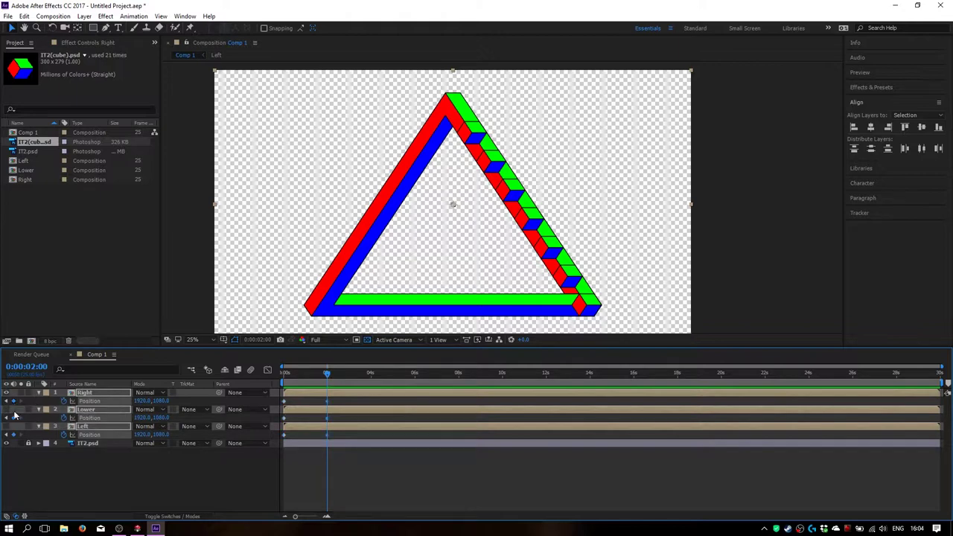
click(132, 475)
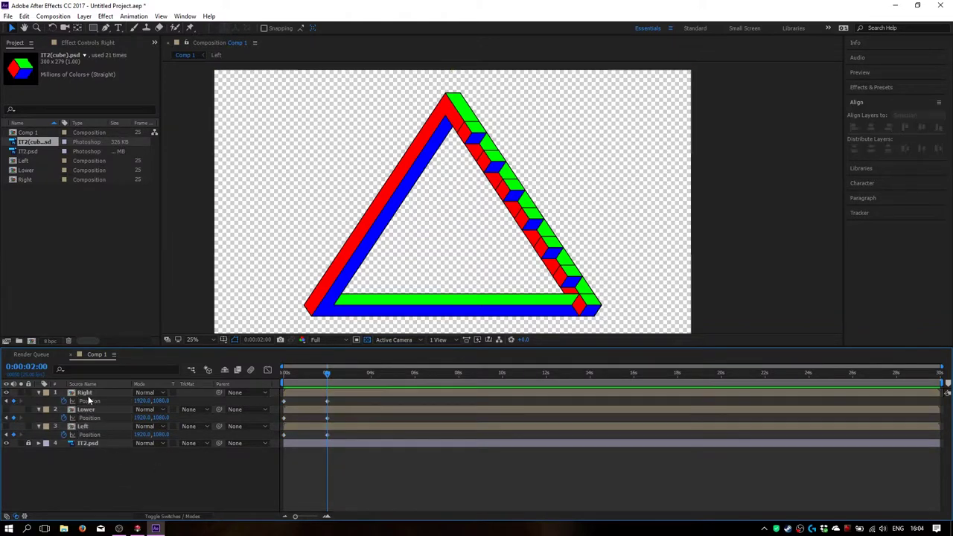
- Show the Lower and Left layers again, and move the Right layer one cube spacing up along its arm at 2 seconds
click(85, 395)
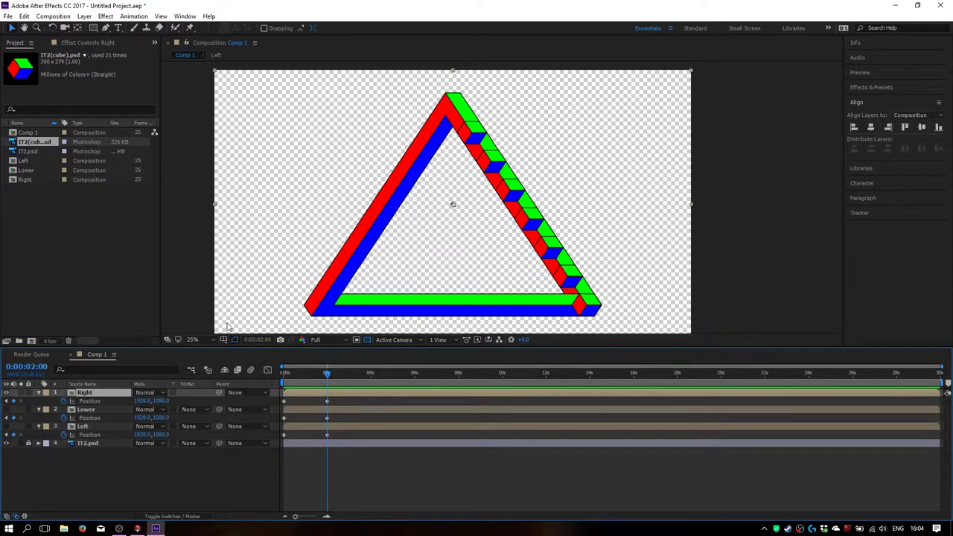
click(6, 409)
click(6, 426)
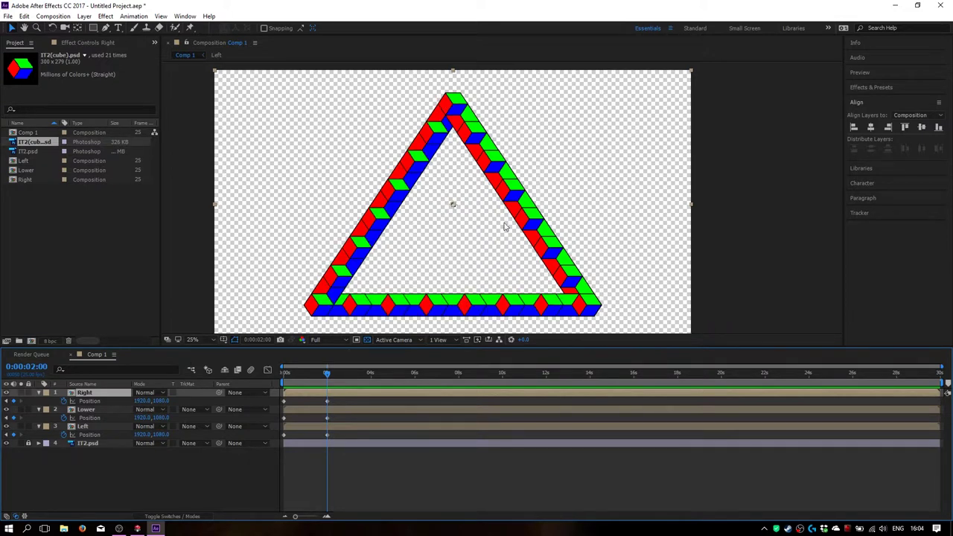
click(183, 433)
click(85, 393)
drag(452, 204, 445, 187)
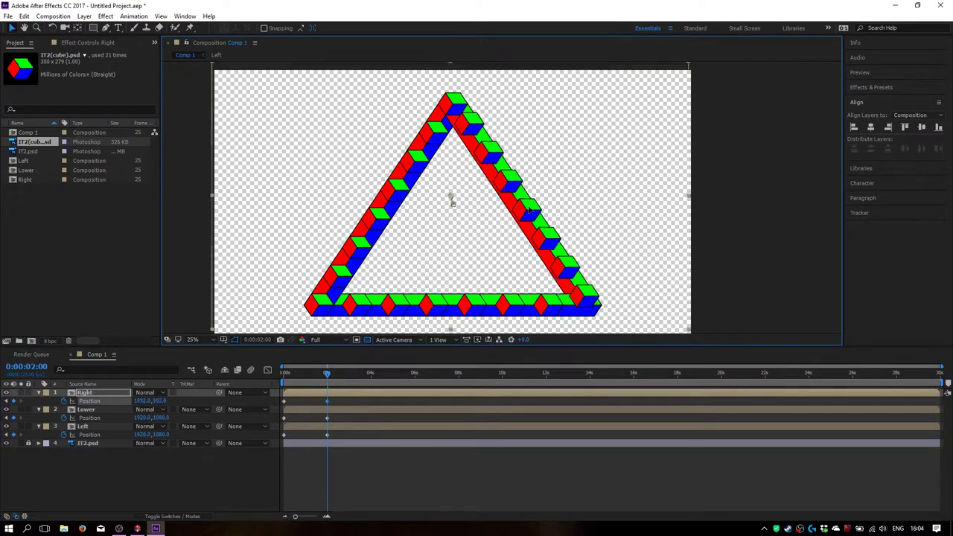
mouse_move(517, 196)
mouse_down()
mouse_move(504, 184)
mouse_move(514, 192)
mouse_up()
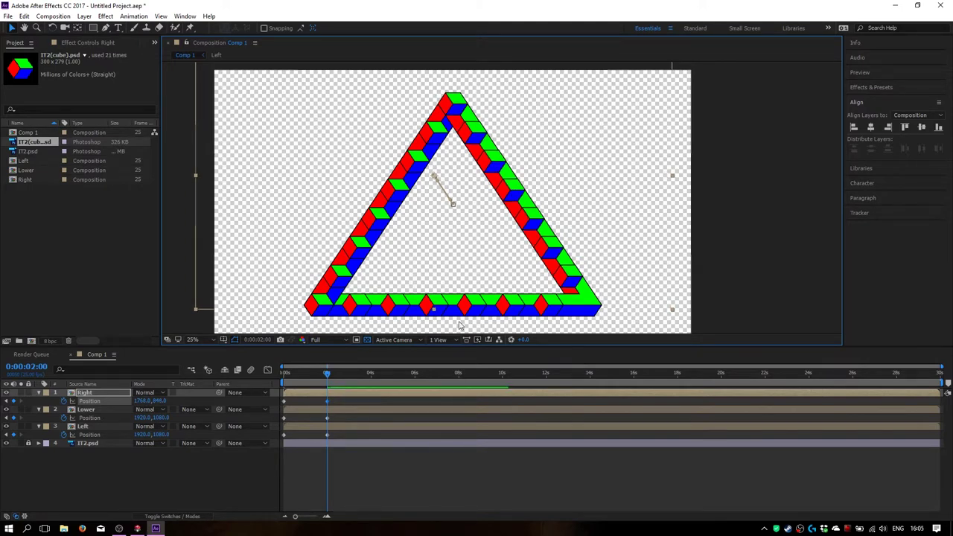
- At 2 seconds, shift the Lower layer right to 2228, 1080 and the Left layer one cube spacing down its arm
click(88, 411)
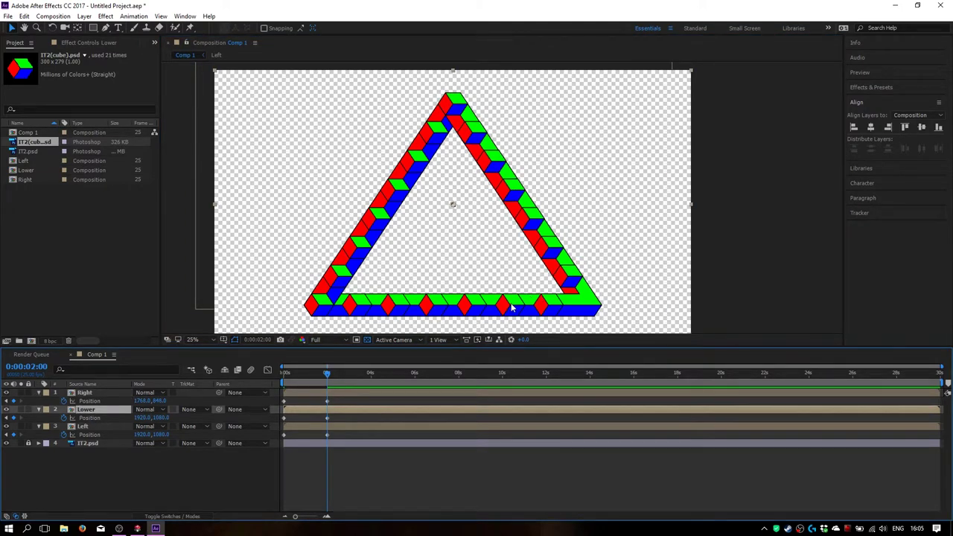
drag(511, 307, 550, 305)
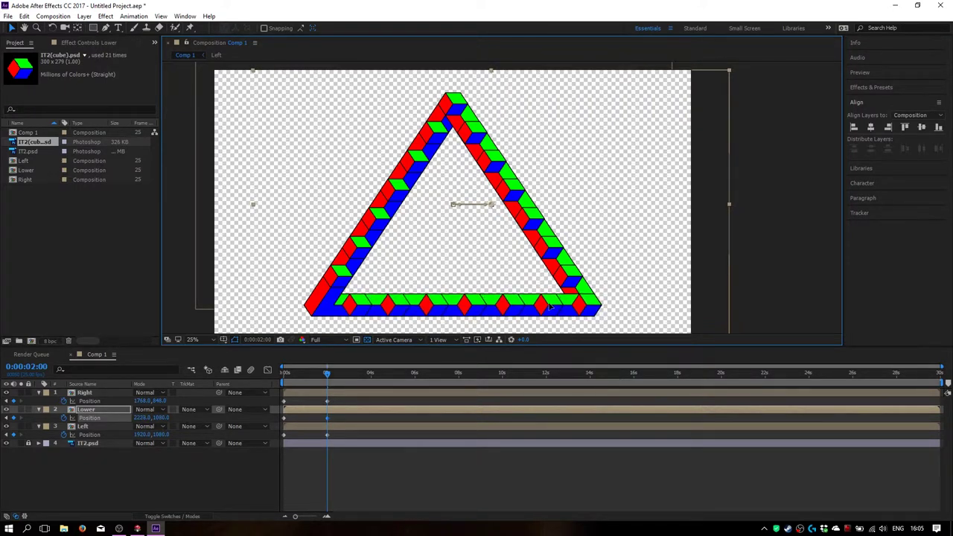
click(91, 426)
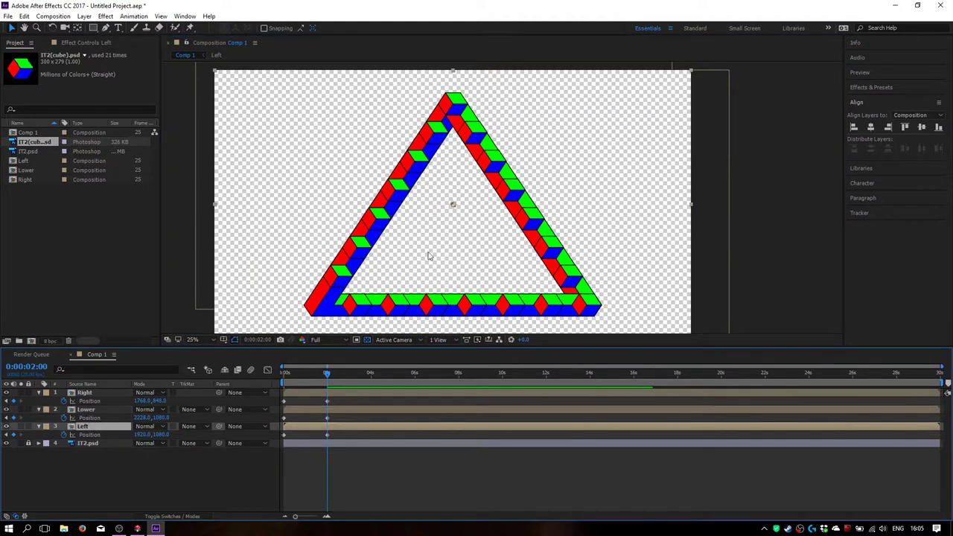
drag(365, 258, 344, 284)
- Nudge the Left layer right and down to position 1767, 1310 so its lowest cube fits the triangle's lower-left corner
scroll(320, 302, up, 5)
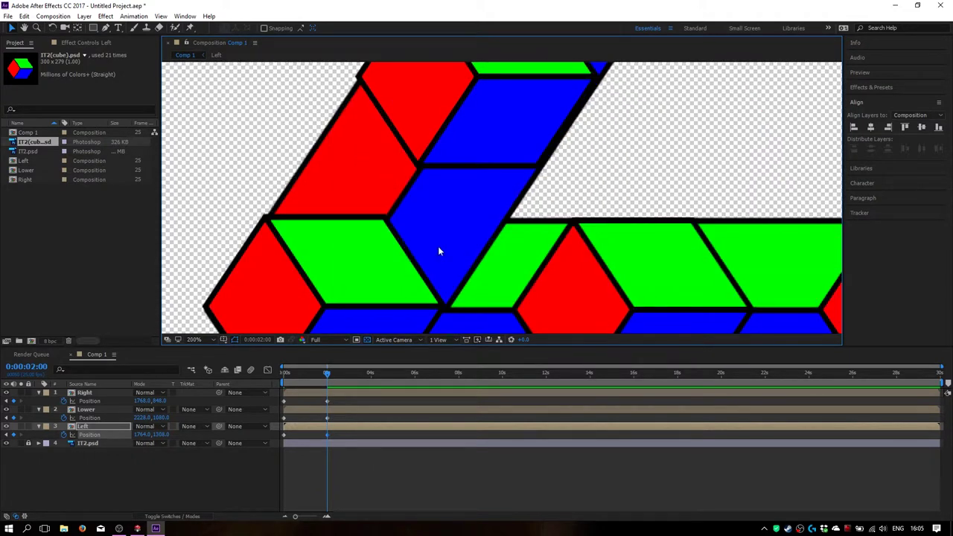
scroll(437, 252, down, 3)
key(Right)
key(Right)
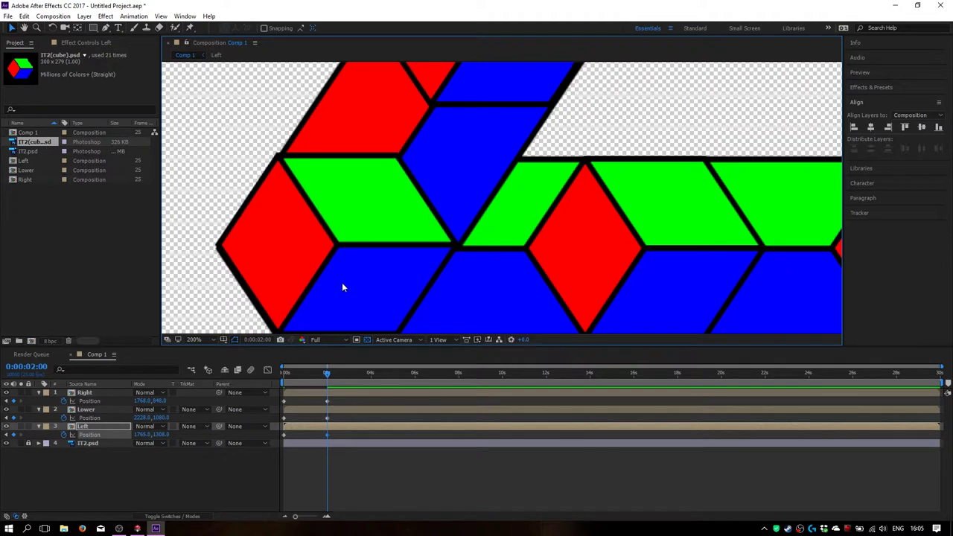
key(Down)
key(Right)
key(Right)
key(Right)
key(Down)
key(Down)
key(Down)
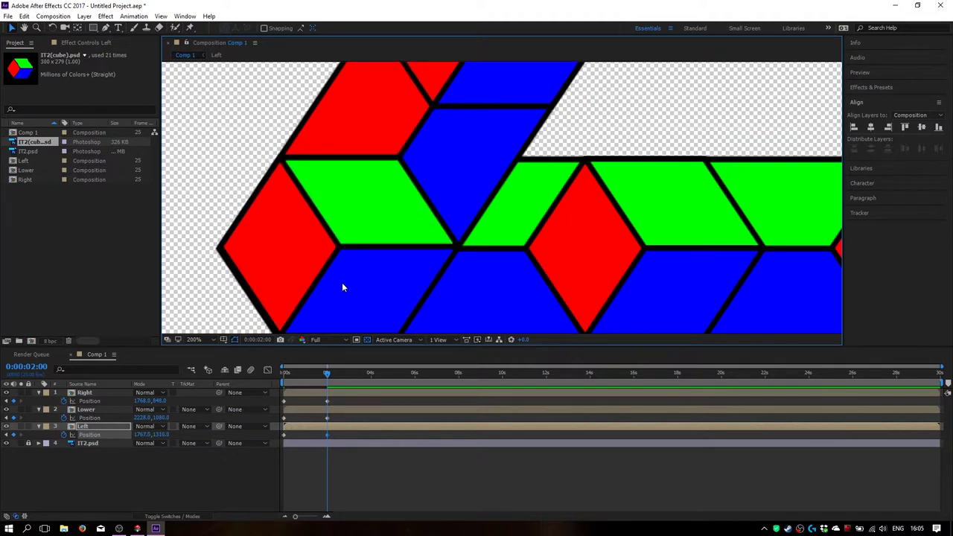
- Nudge the Right layer left at 2 seconds so its cubes line up with the outline near the apex
drag(486, 210, 351, 427)
drag(519, 149, 349, 389)
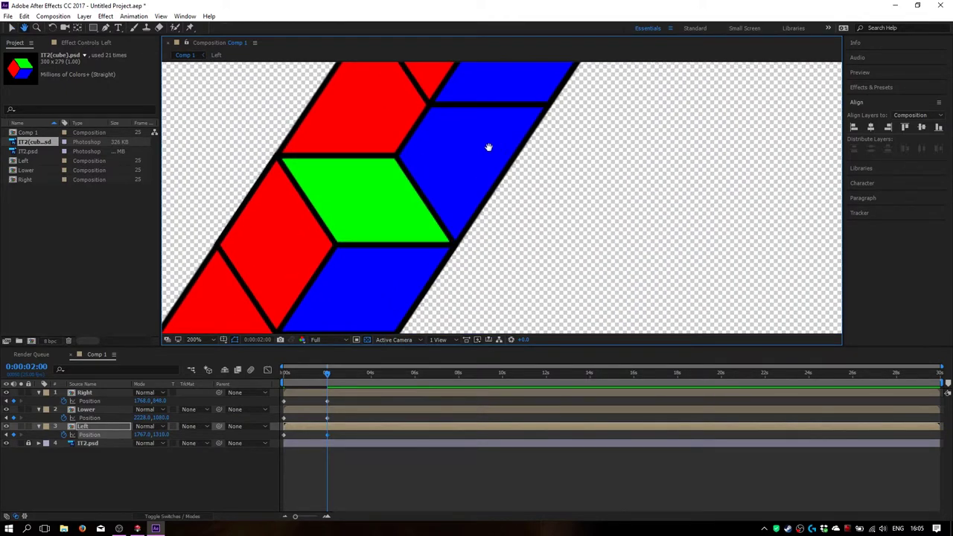
drag(489, 147, 321, 393)
drag(489, 124, 351, 336)
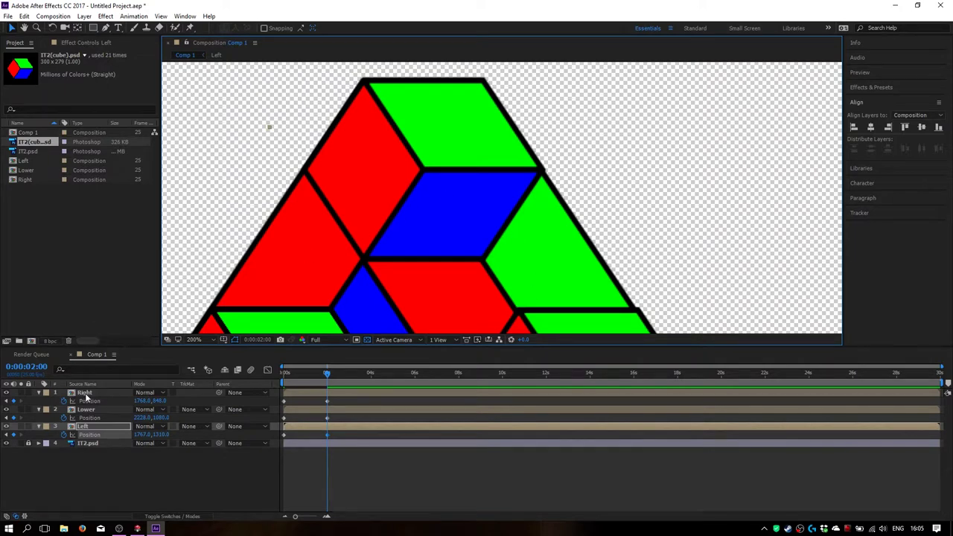
click(85, 393)
key(Left)
key(Left)
key(Left)
key(Left)
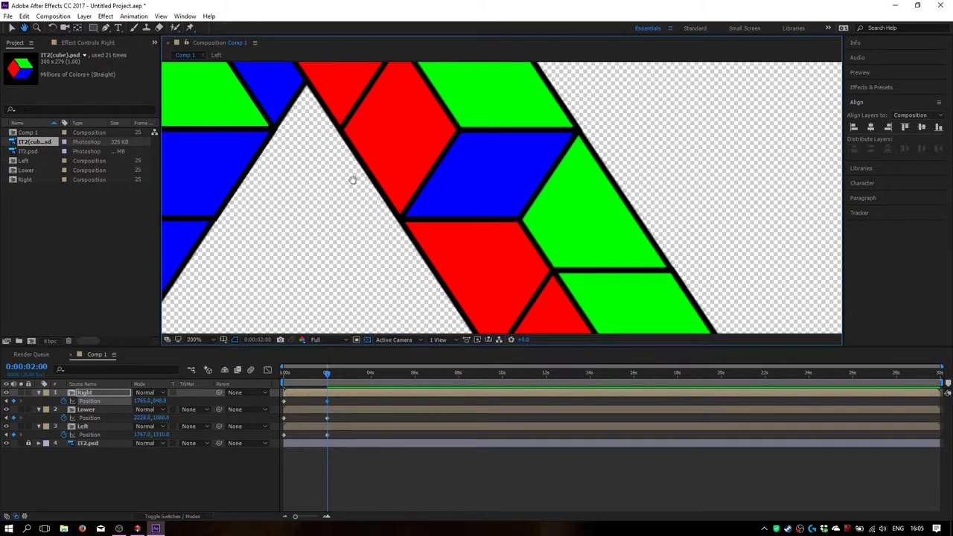
- Fine-tune the Right layer's position to 1766.5, 849.5 and check its fit down to the triangle's lower-right corner
drag(306, 102, 494, 333)
key(v)
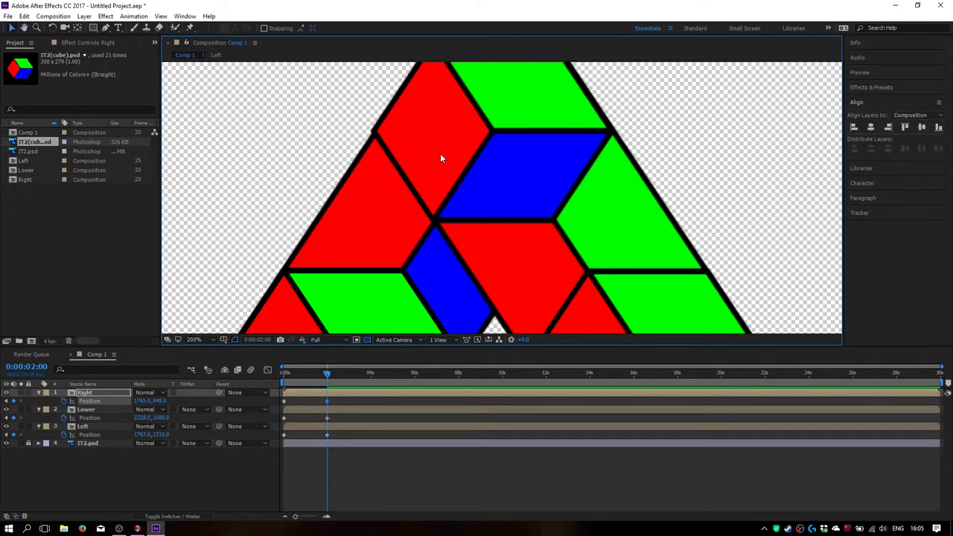
key(Down)
key(Right)
key(Right)
key(Right)
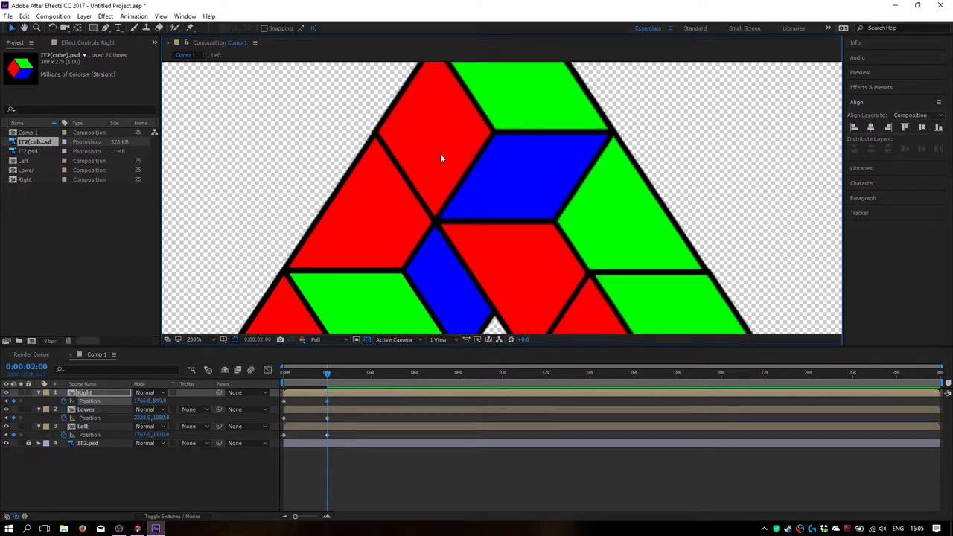
key(Right)
key(Down)
drag(581, 268, 431, 107)
drag(530, 247, 386, 17)
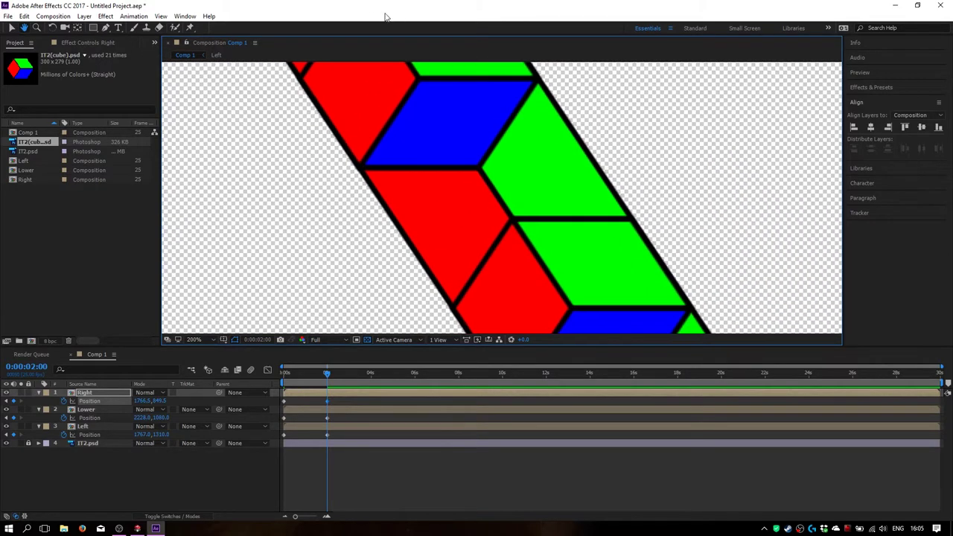
drag(550, 265, 339, 43)
drag(501, 259, 471, 136)
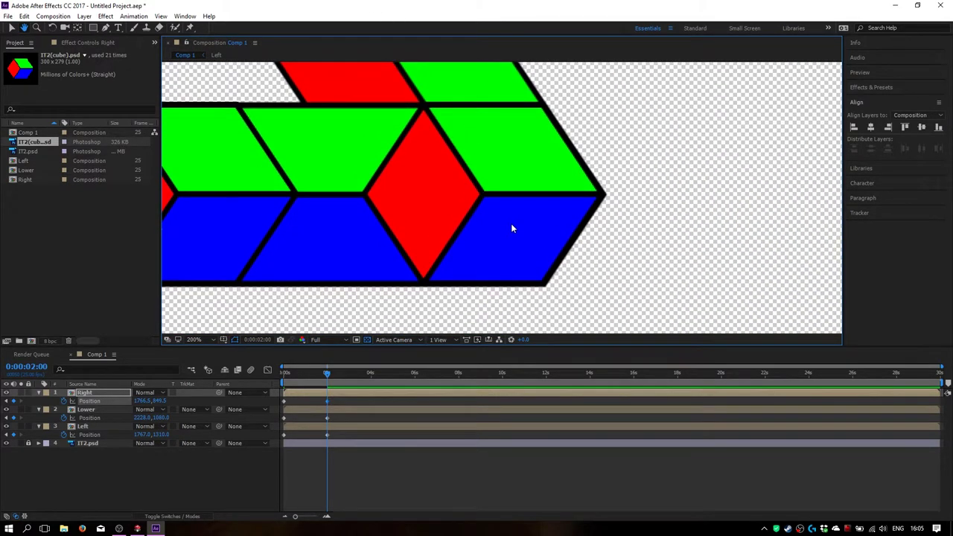
- Nudge the Lower layer's position at 2 seconds to 2229, 1080
key(v)
click(100, 409)
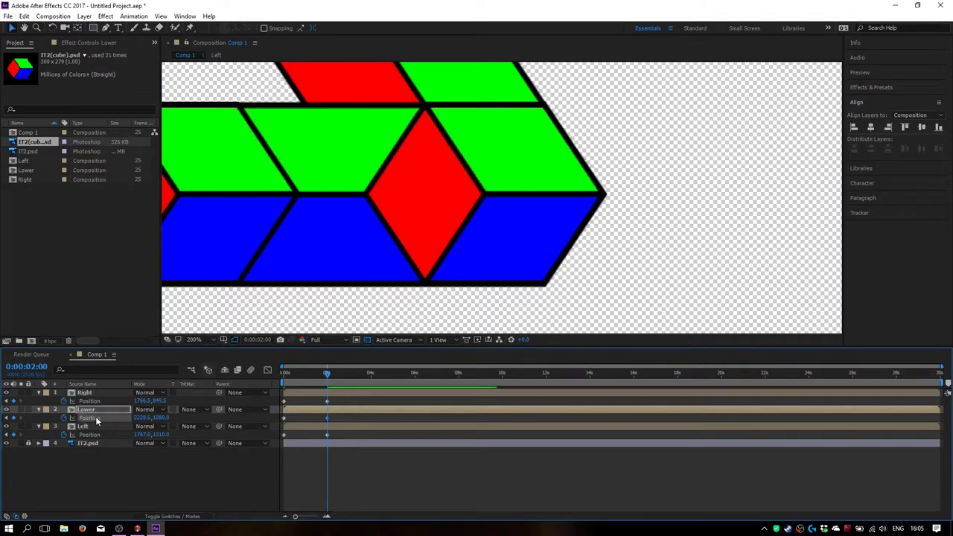
click(114, 486)
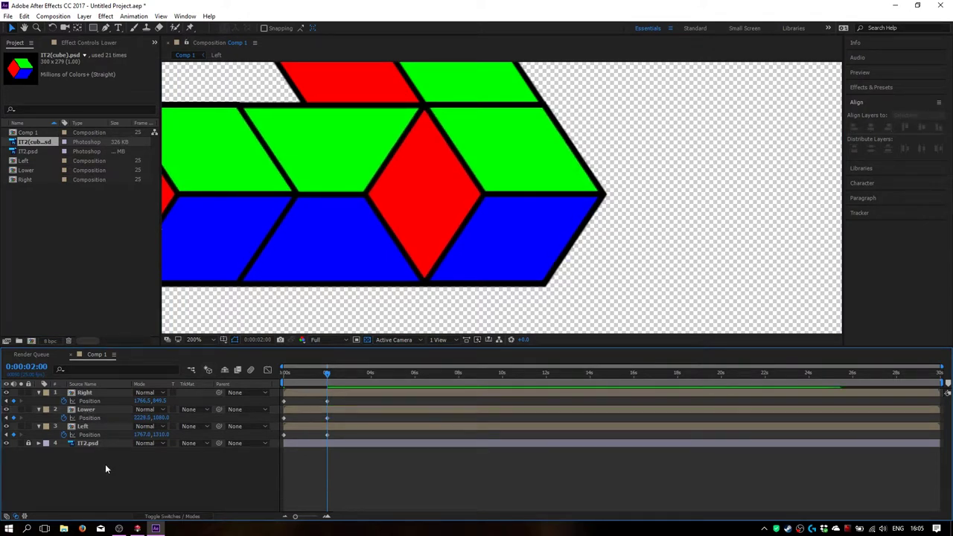
- Hide the IT2.psd reference layer and scrub the animation between about 1 and 2 seconds to inspect how cubes overlap at the corners
click(7, 443)
scroll(316, 255, down, 4)
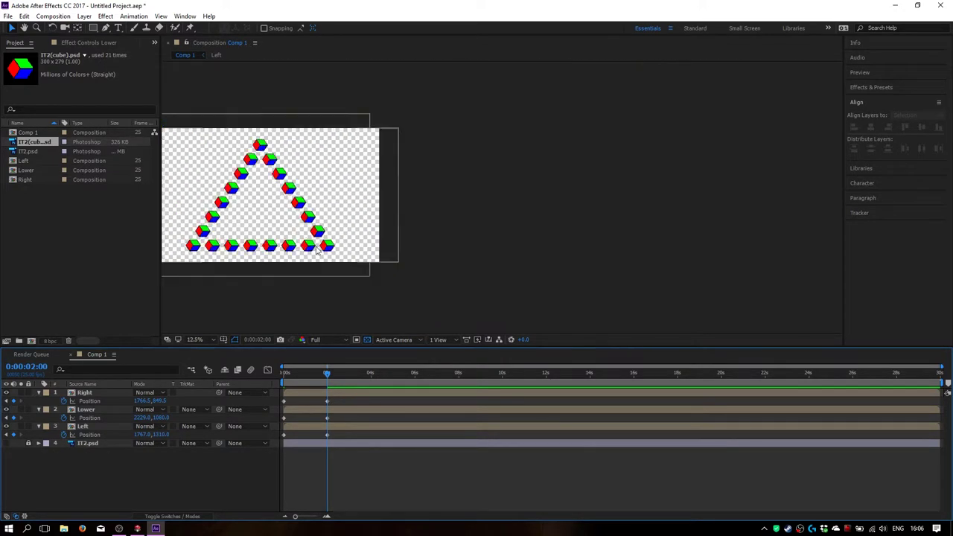
drag(315, 206, 505, 196)
scroll(511, 217, up, 2)
scroll(510, 217, down, 1)
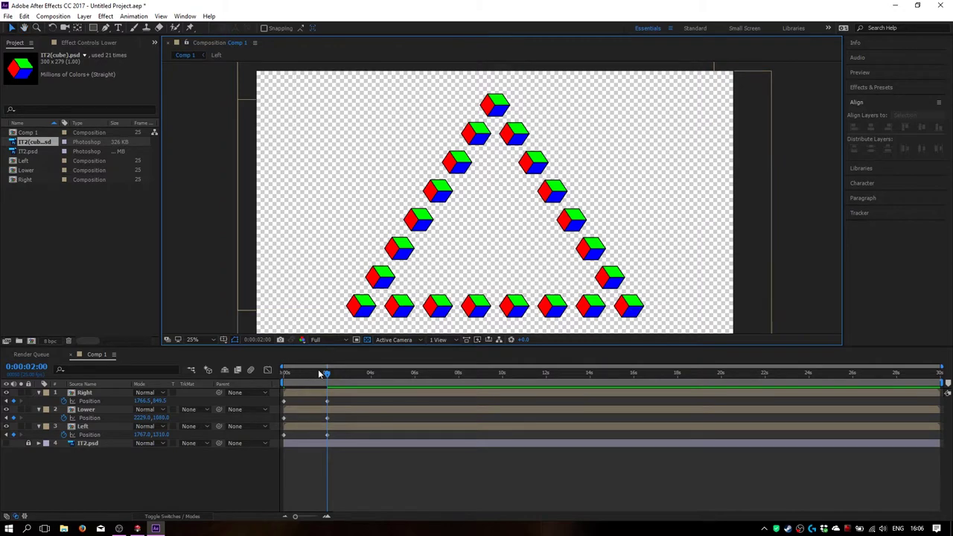
drag(325, 376, 302, 368)
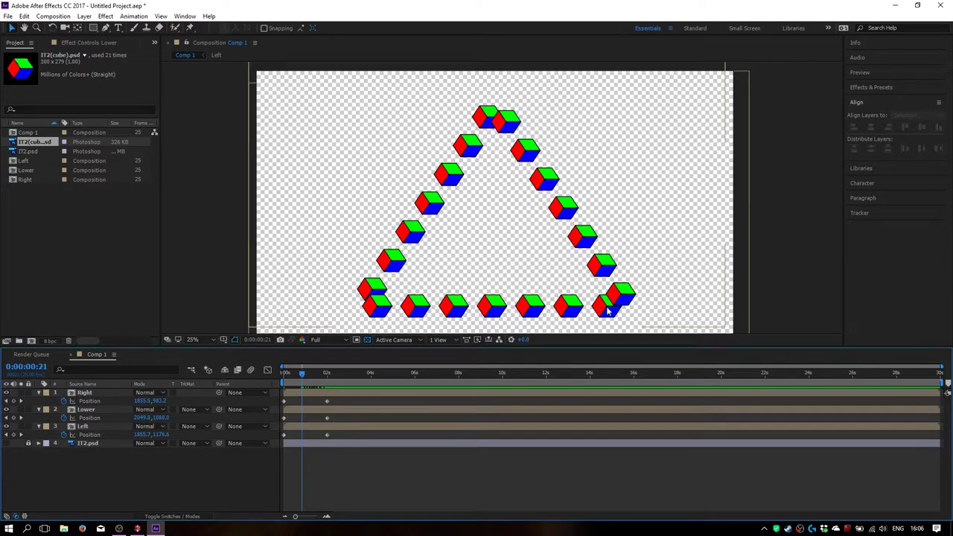
drag(303, 376, 305, 375)
click(84, 426)
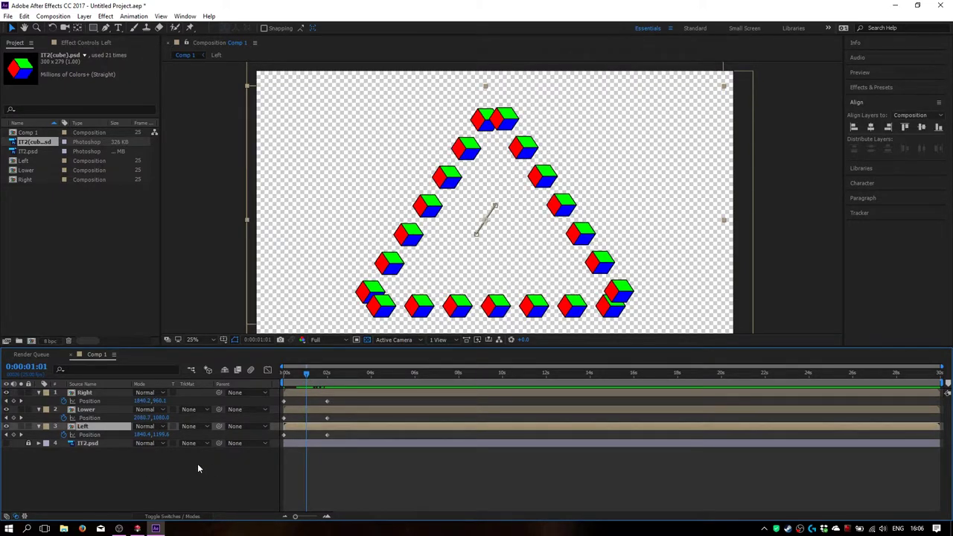
key(ctrl+d)
mouse_move(88, 429)
mouse_down()
mouse_move(93, 388)
mouse_move(85, 428)
mouse_up()
click(84, 488)
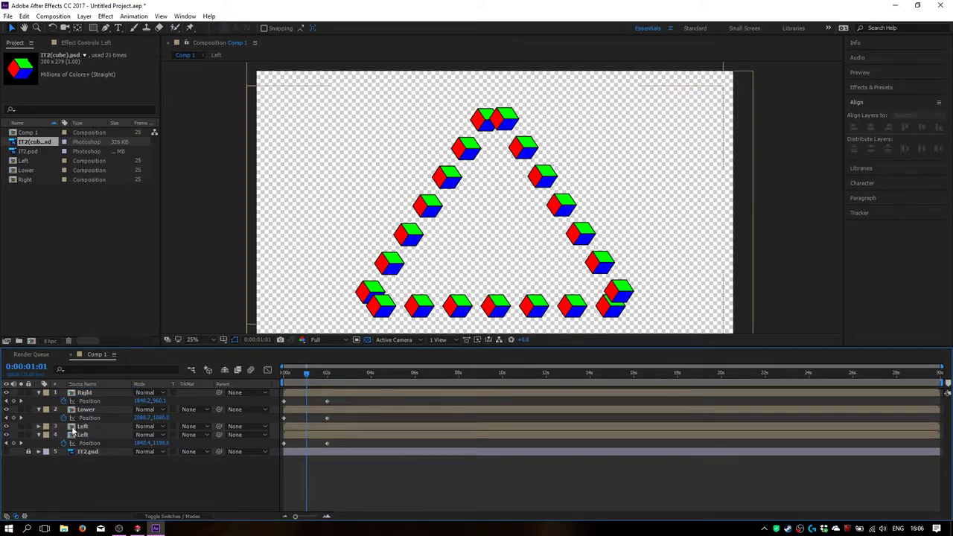
click(72, 428)
key(Delete)
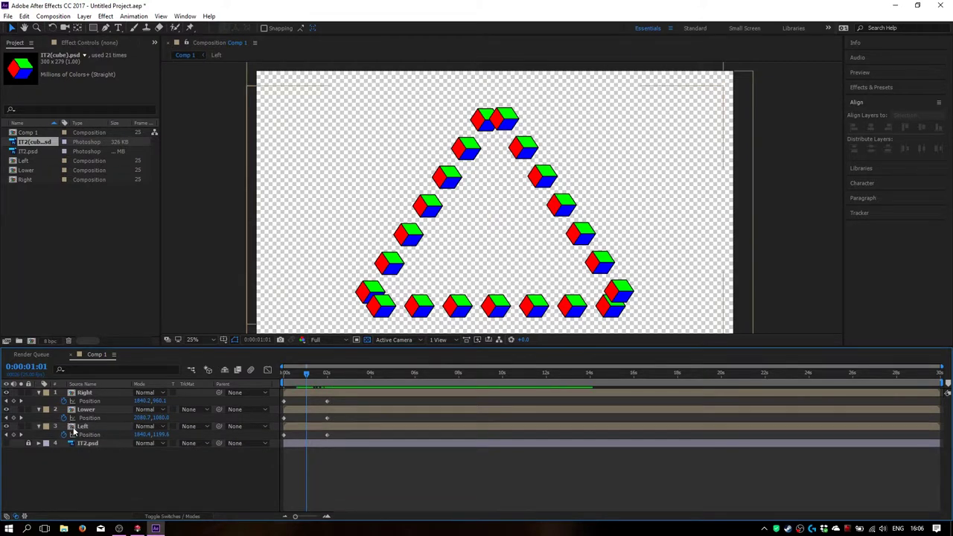
- Rename the Lower composition as LowerL
click(75, 428)
click(32, 205)
click(27, 161)
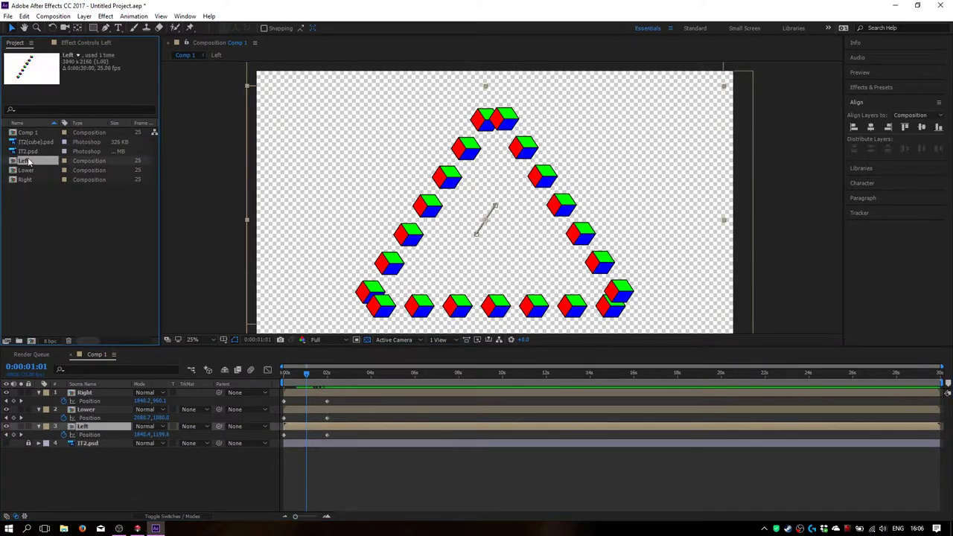
key(Return)
click(13, 172)
key(Return)
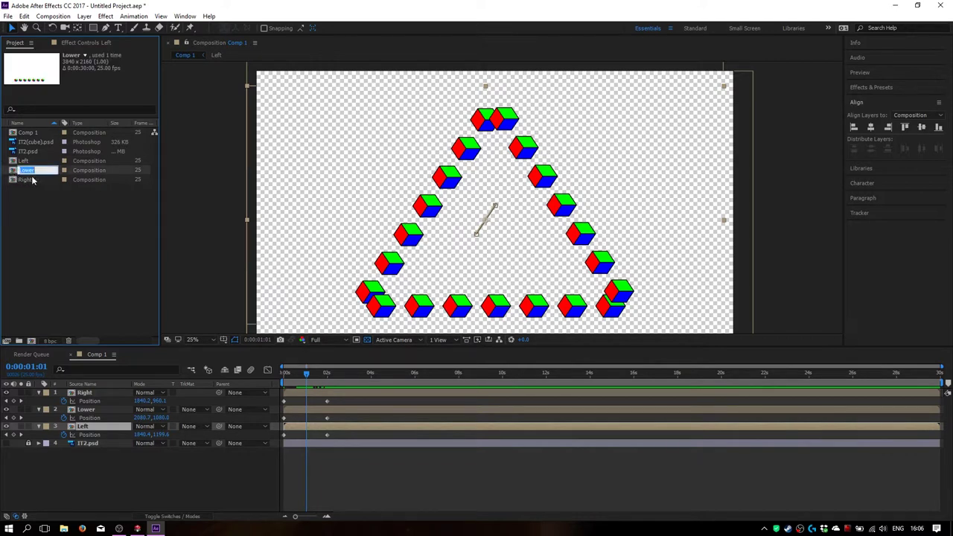
click(41, 171)
text(L)
click(54, 224)
- Duplicate the LowerL composition as LowerR and add the copy to Comp 1 as the topmost layer
click(17, 172)
key(ctrl+d)
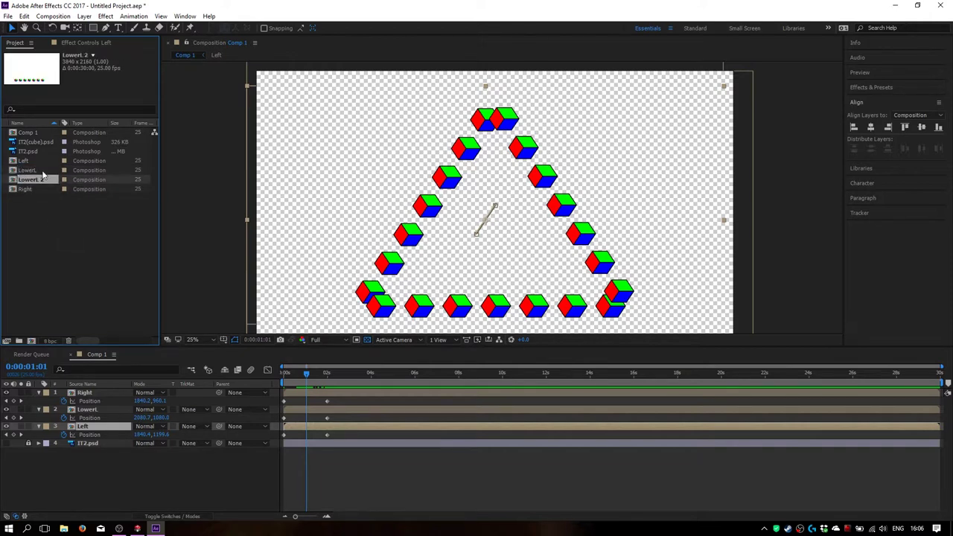
key(Return)
click(47, 179)
key(BackSpace)
key(BackSpace)
click(36, 268)
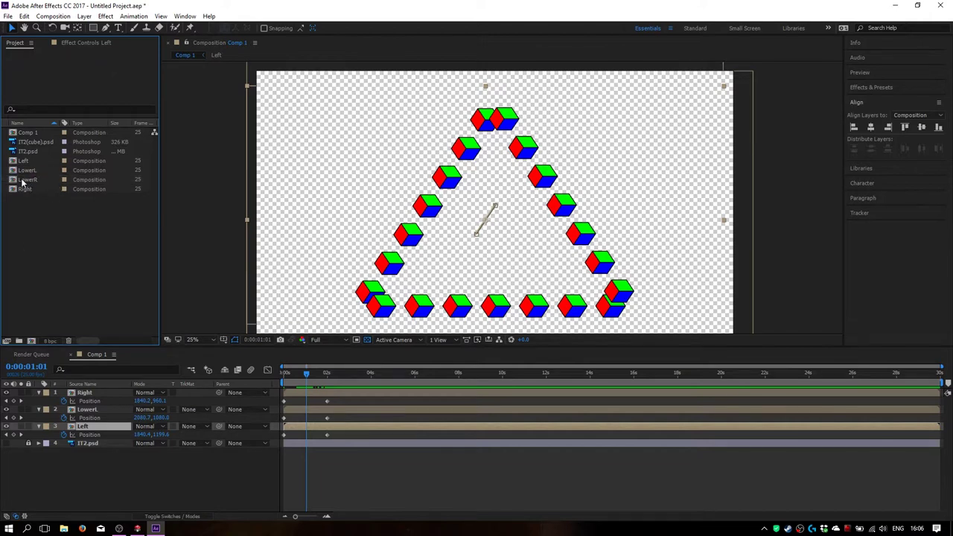
drag(23, 184, 63, 395)
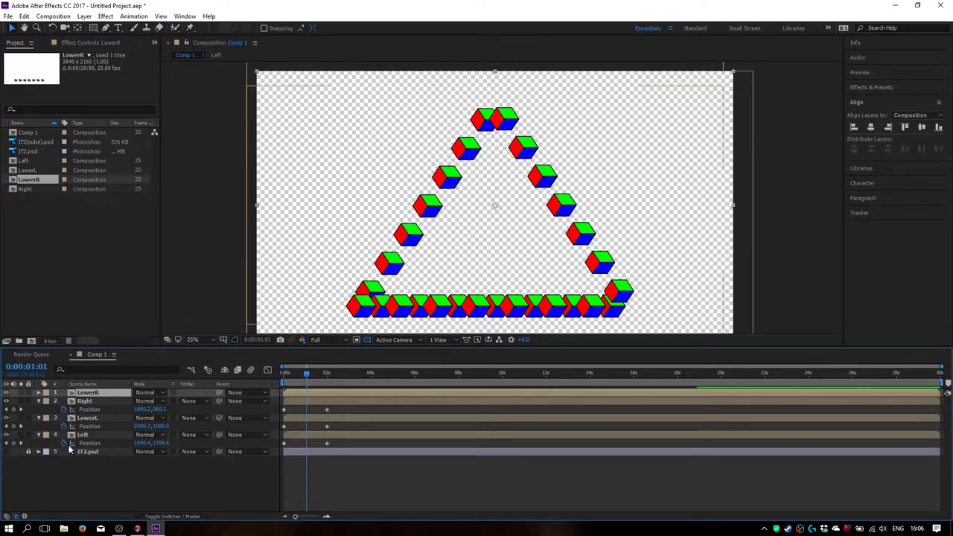
- Try to copy the Left layer's Position keyframes onto LowerR from 0 seconds and scrub through the motion
click(85, 443)
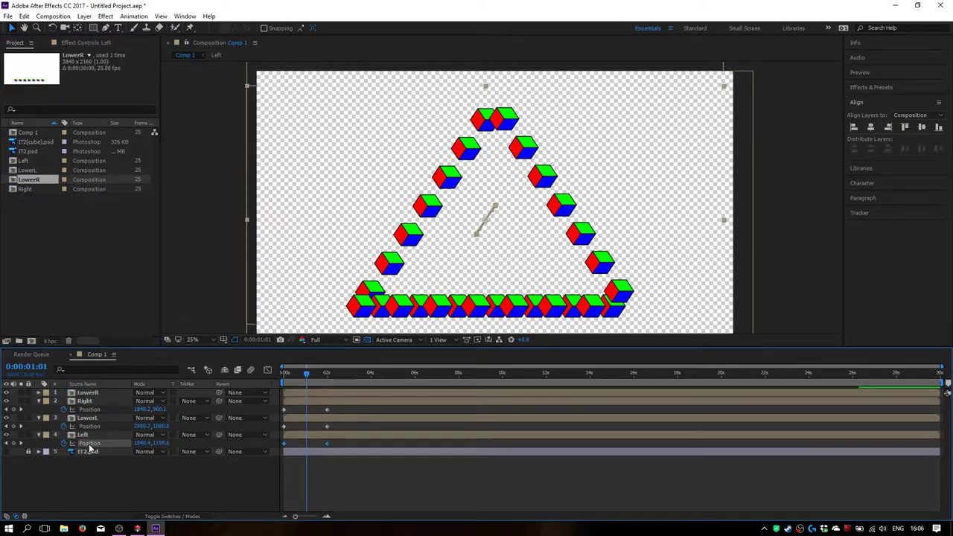
click(86, 393)
drag(305, 374, 264, 377)
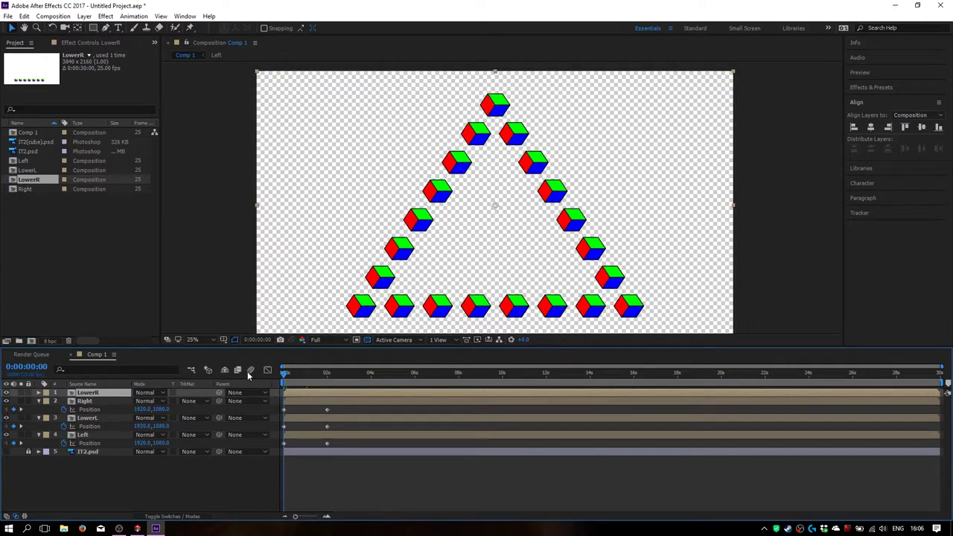
click(314, 374)
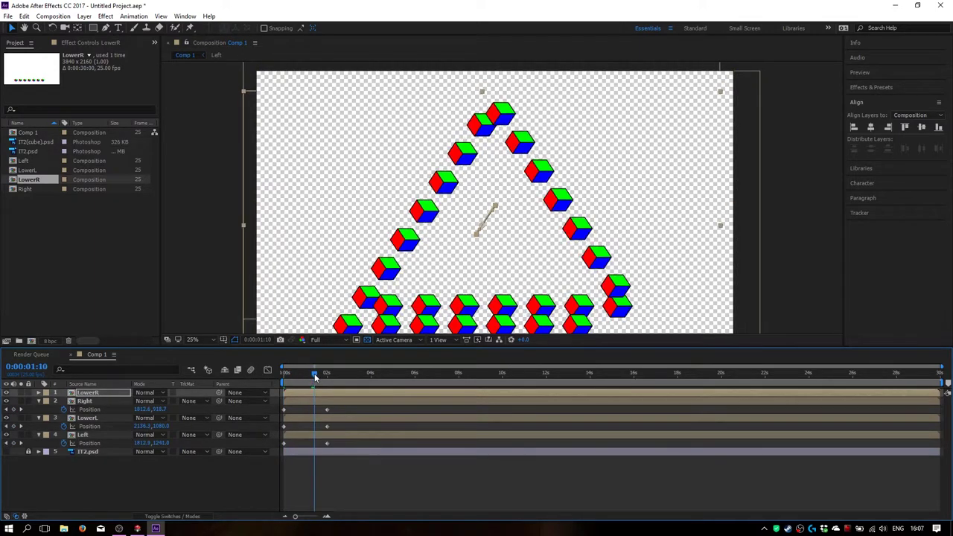
drag(315, 376, 284, 375)
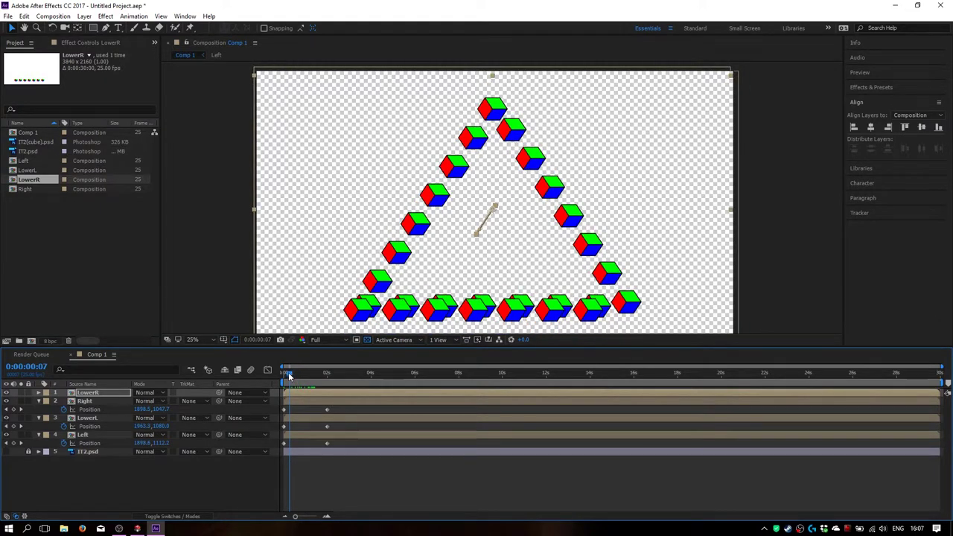
- Copy the LowerL layer's Position keyframes onto LowerR at 0 seconds and play back the motion
click(87, 427)
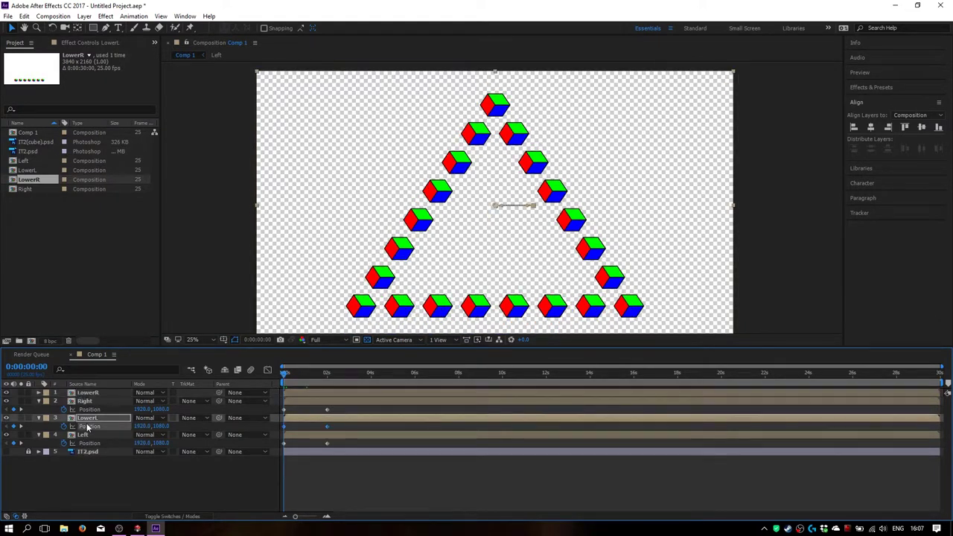
click(87, 394)
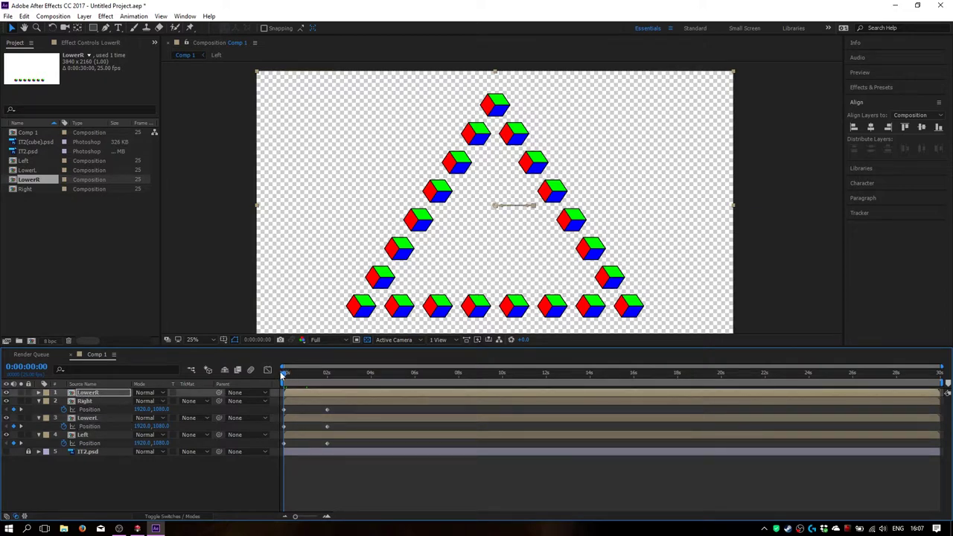
key(space)
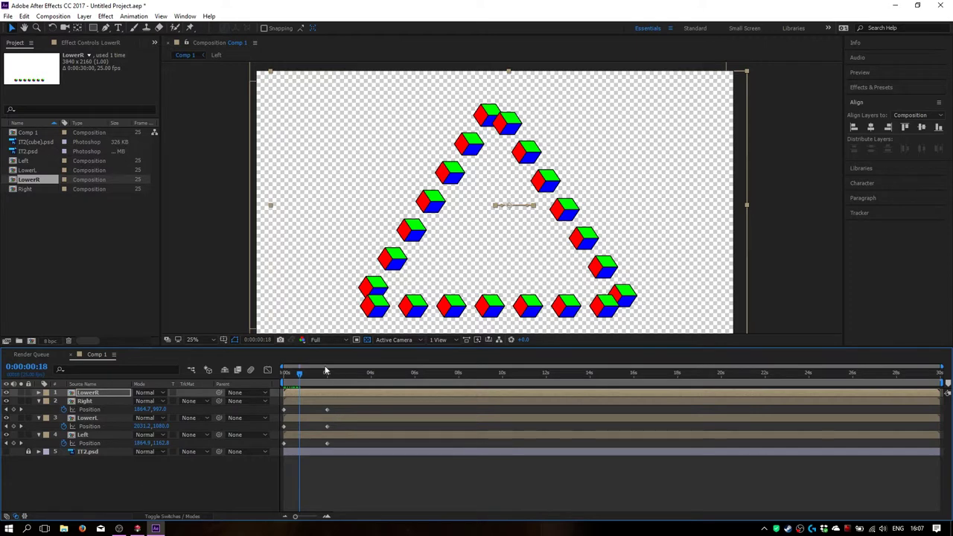
click(300, 375)
- In the LowerL composition, delete the three rightmost cubes, layers 5 to 7
click(34, 210)
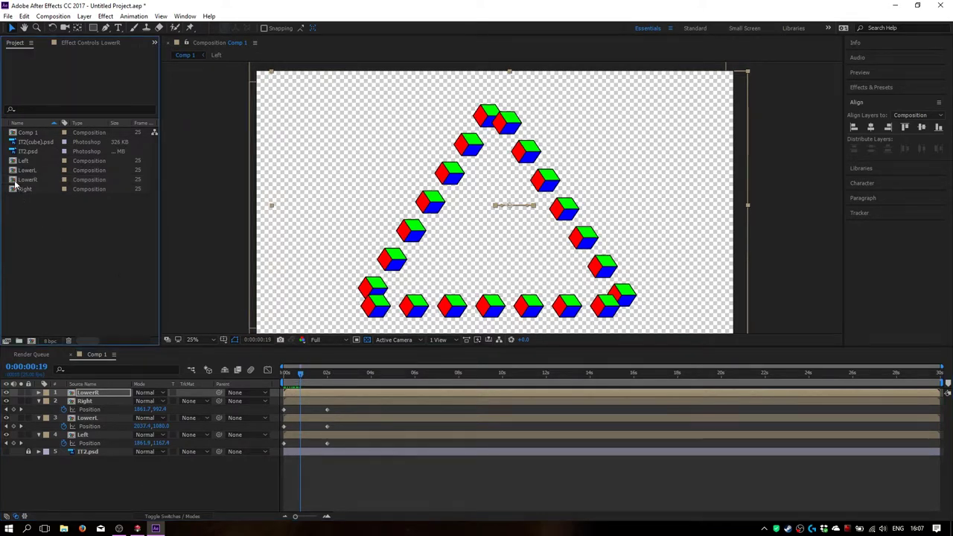
double_click(22, 170)
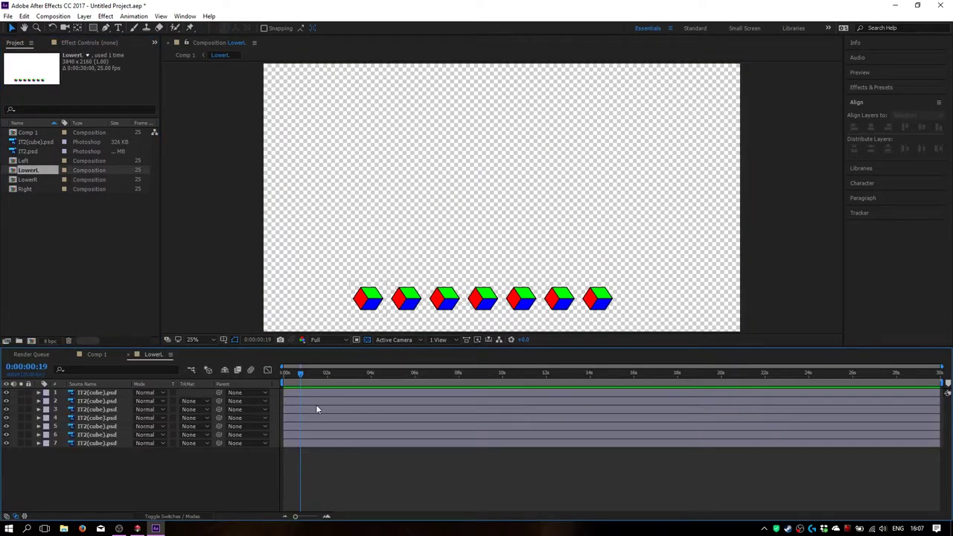
click(96, 392)
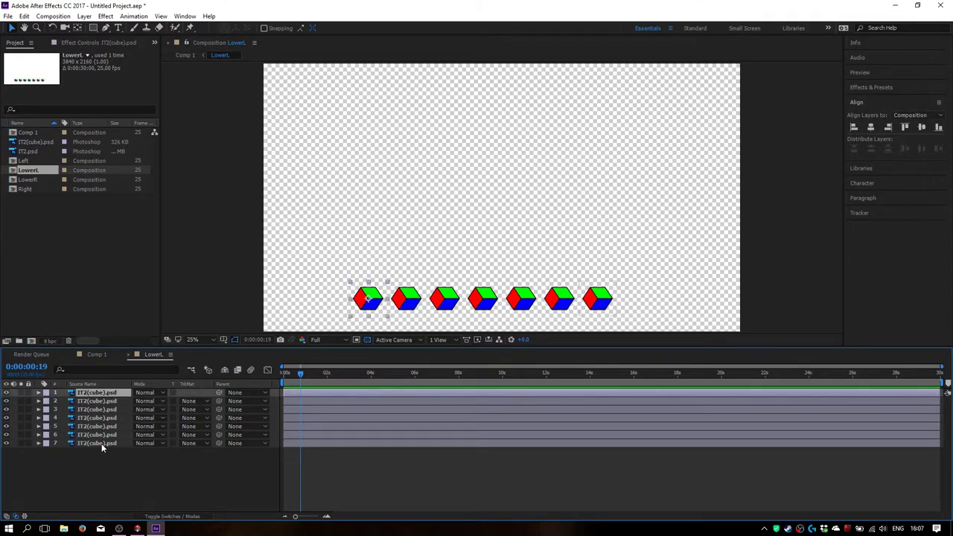
click(101, 443)
shift+click(100, 427)
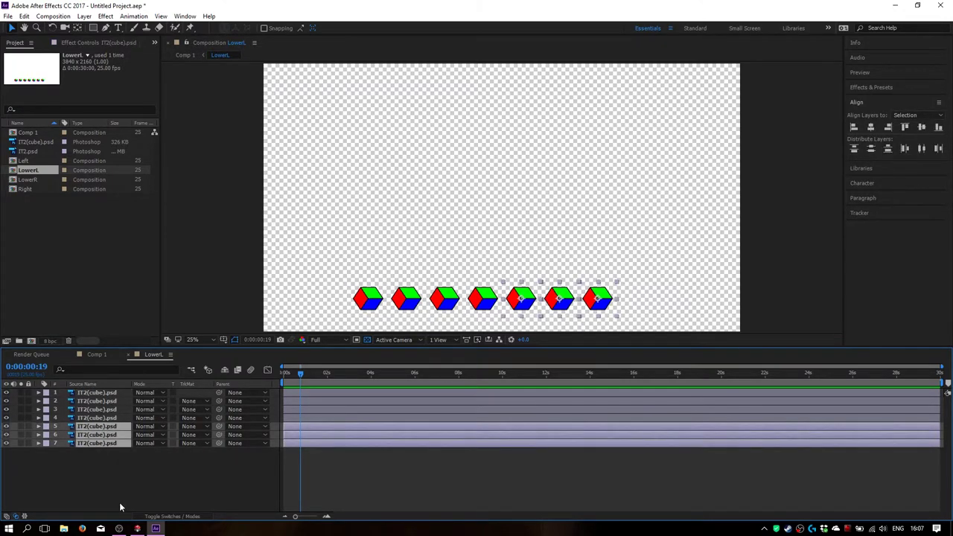
key(Delete)
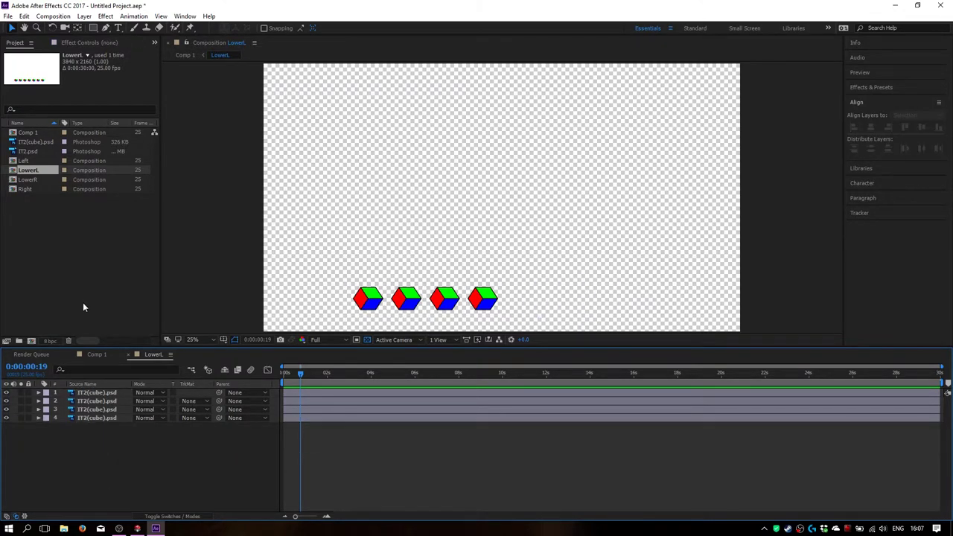
- In the LowerR composition, delete the four leftmost cubes, layers 1 to 4
double_click(14, 181)
click(90, 394)
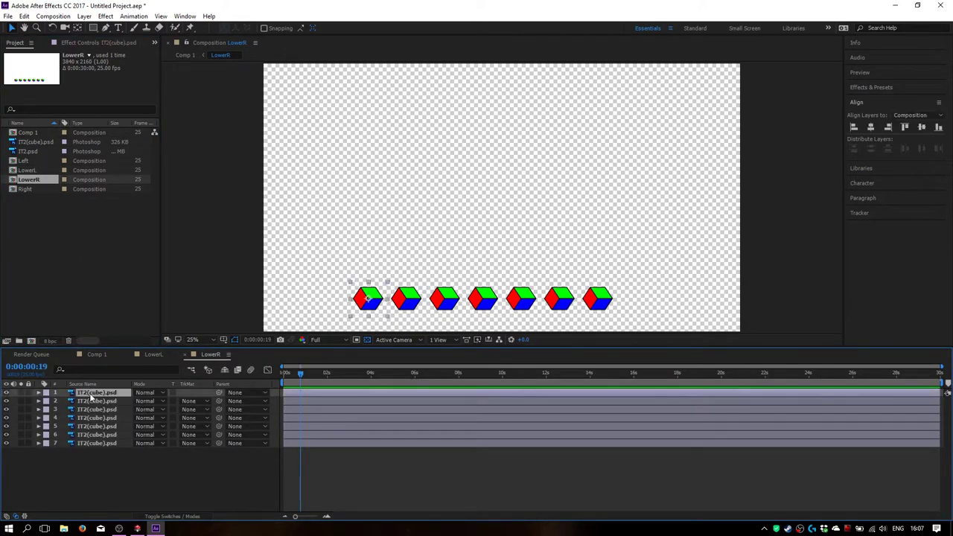
shift+click(90, 419)
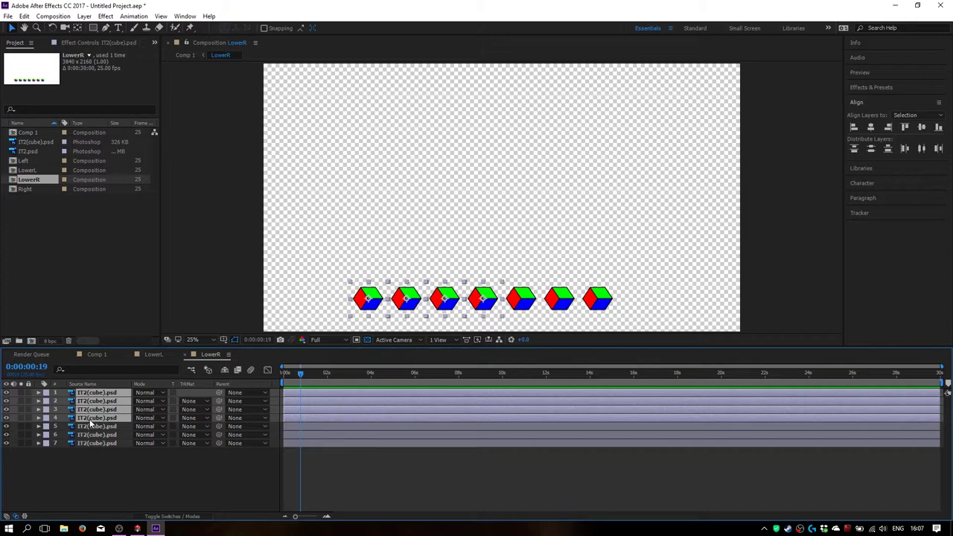
key(Delete)
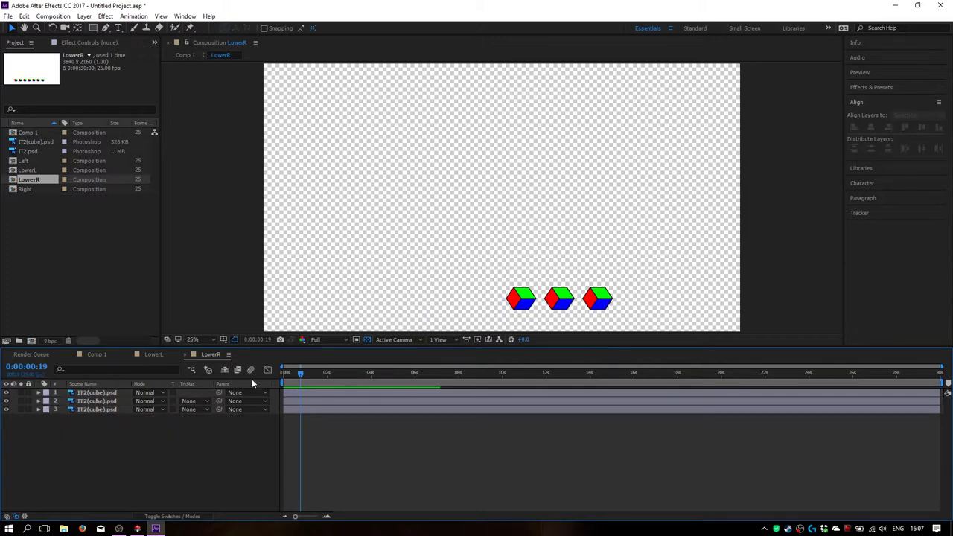
- In Comp 1, check LowerR's cubes at 1:02 by toggling the layer's visibility, and move the Left layer above LowerL
click(95, 355)
drag(298, 375, 307, 375)
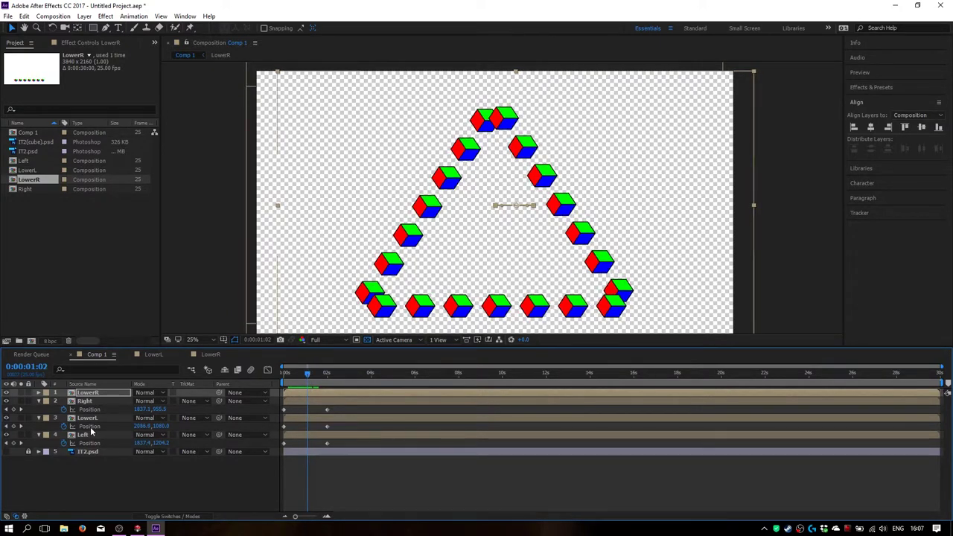
click(6, 393)
click(5, 393)
click(5, 393)
click(6, 393)
drag(84, 437, 88, 418)
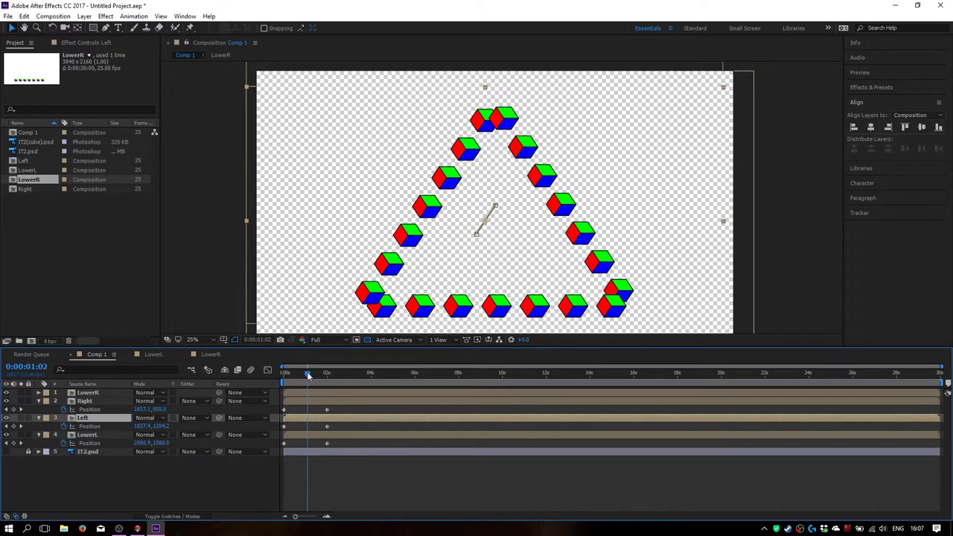
click(94, 465)
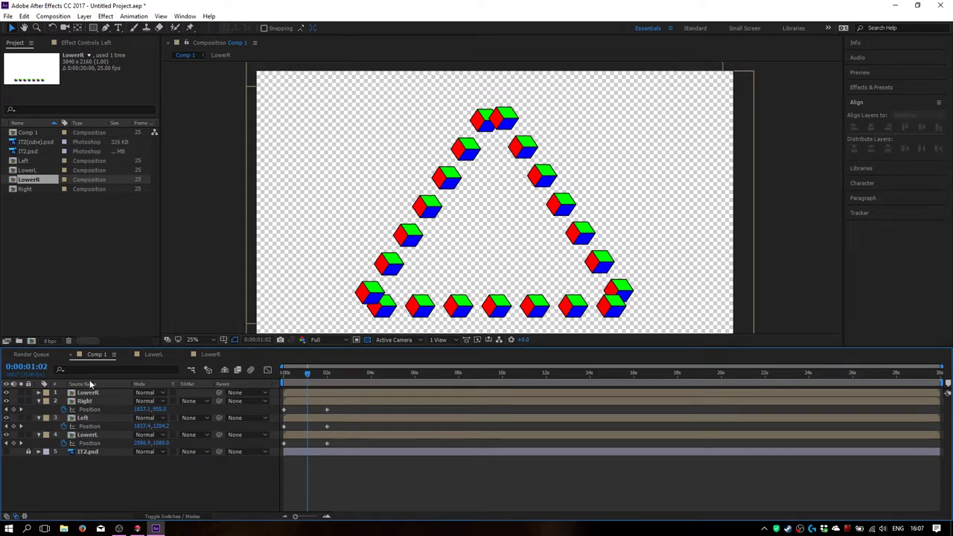
- Collapse the Right, Left and LowerL layers' properties and scrub the animation back to 0 seconds
click(39, 400)
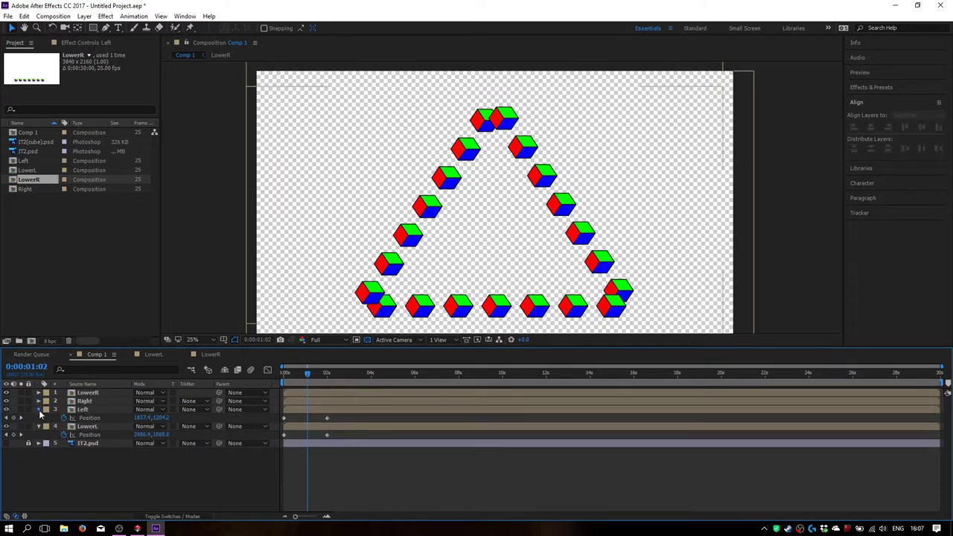
click(39, 411)
click(38, 418)
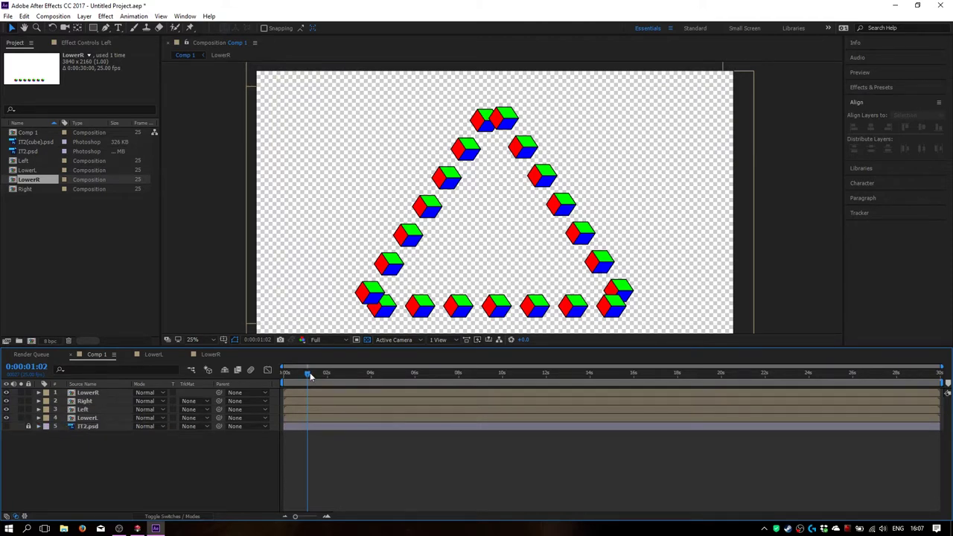
drag(310, 376, 272, 378)
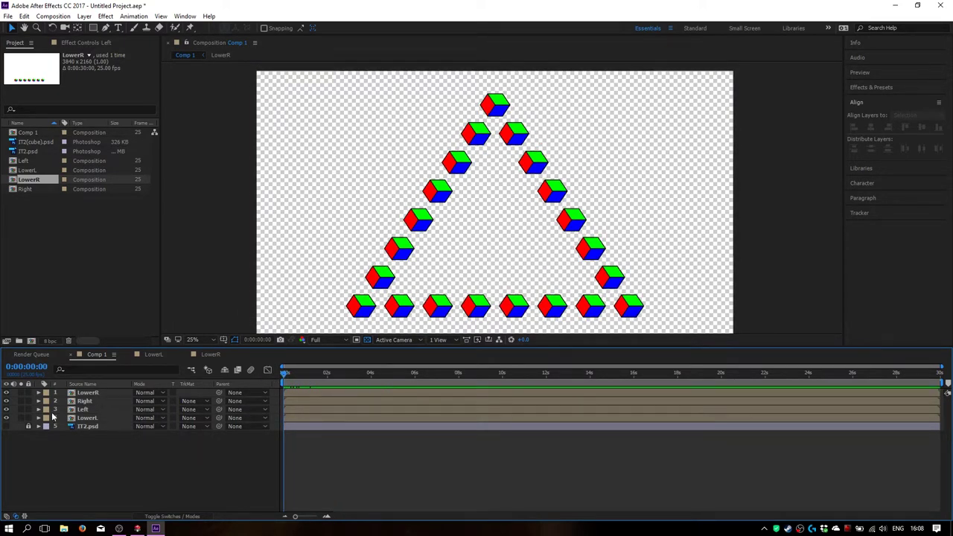
- Pre-compose the LowerR, Right, Left and LowerL layers into a new composition named Animation, moving all attributes into it
click(86, 419)
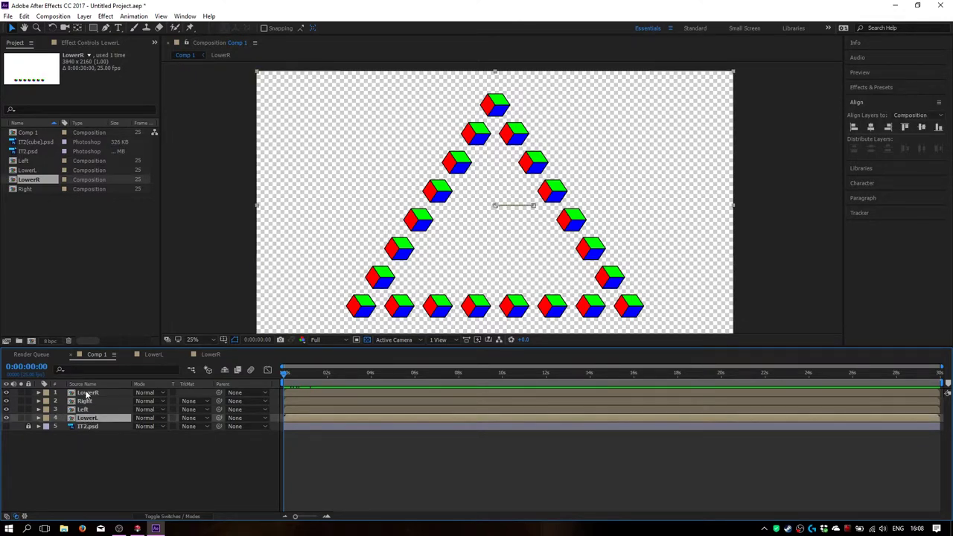
shift+click(86, 393)
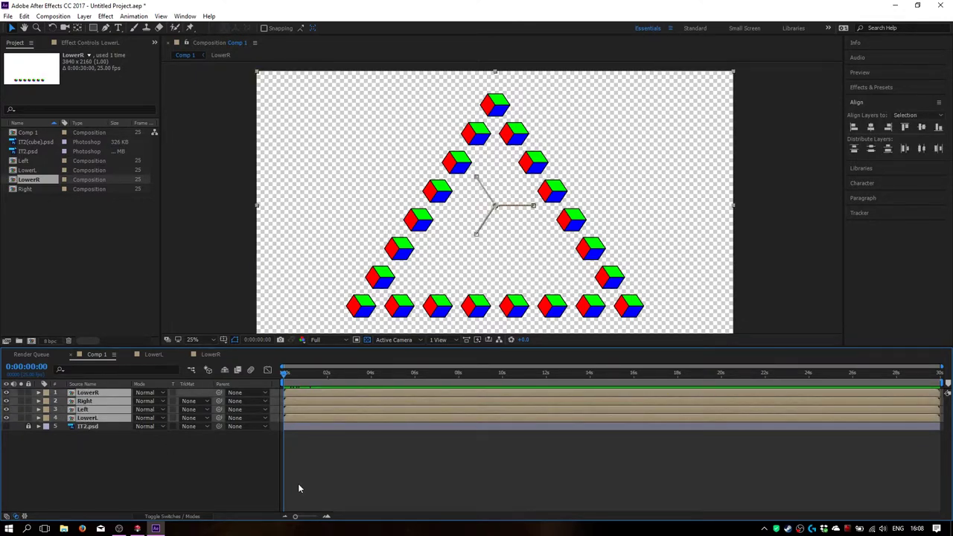
key(ctrl+shift+c)
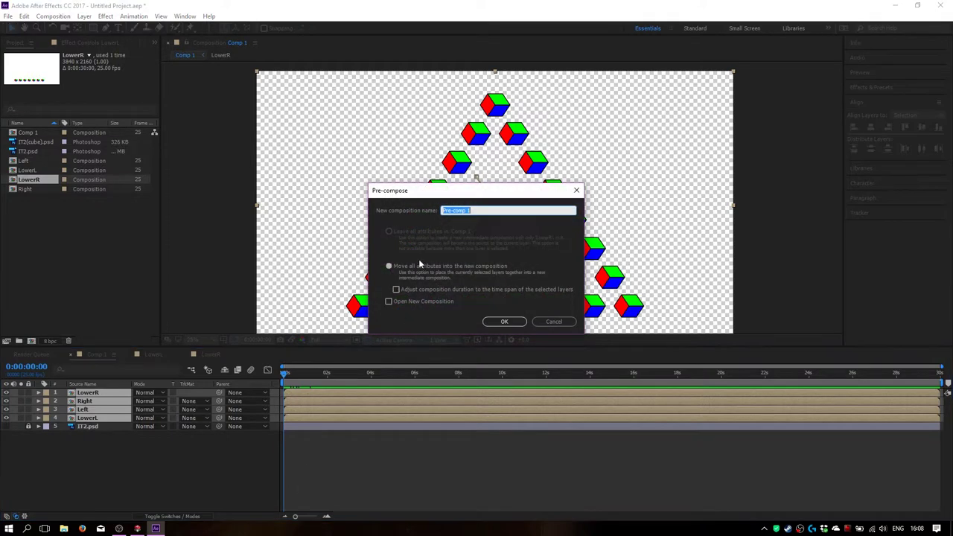
click(388, 266)
drag(487, 210, 415, 205)
text(Animation)
key(Return)
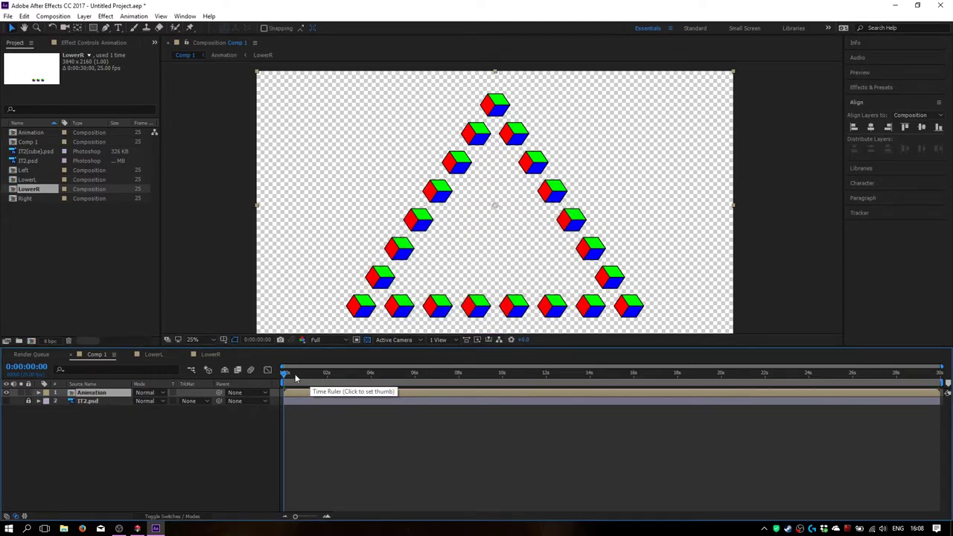
- Trim the end of the Animation layer in Comp 1 to 0:00:01:24
drag(300, 376, 327, 378)
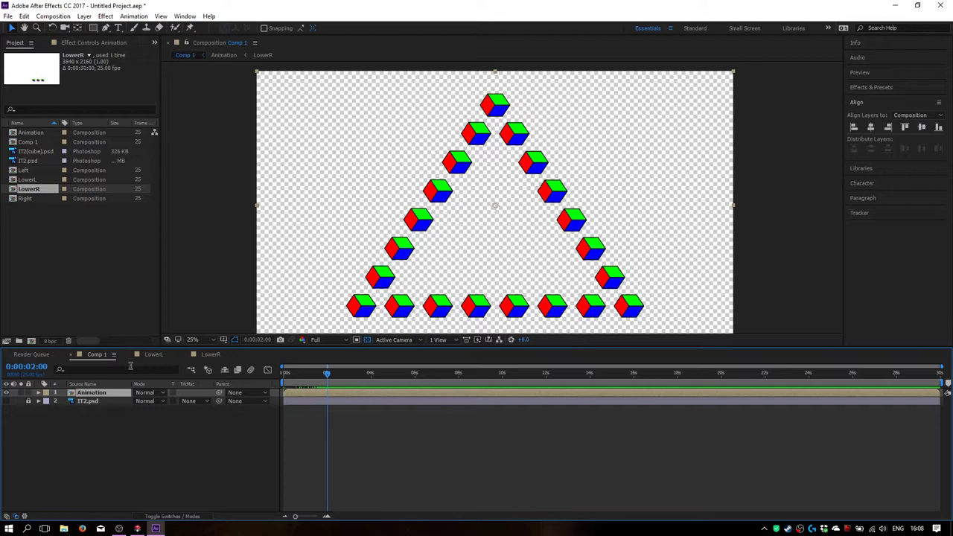
click(26, 366)
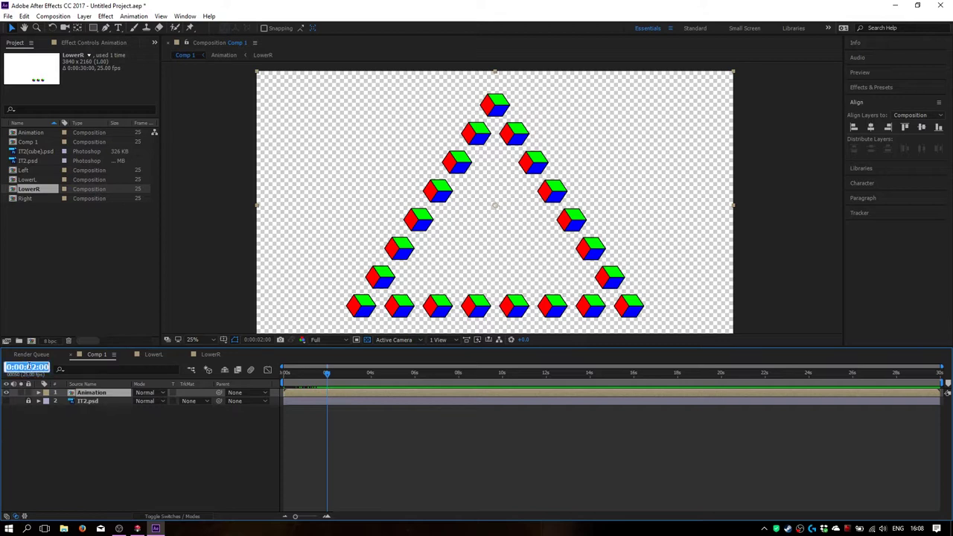
click(198, 482)
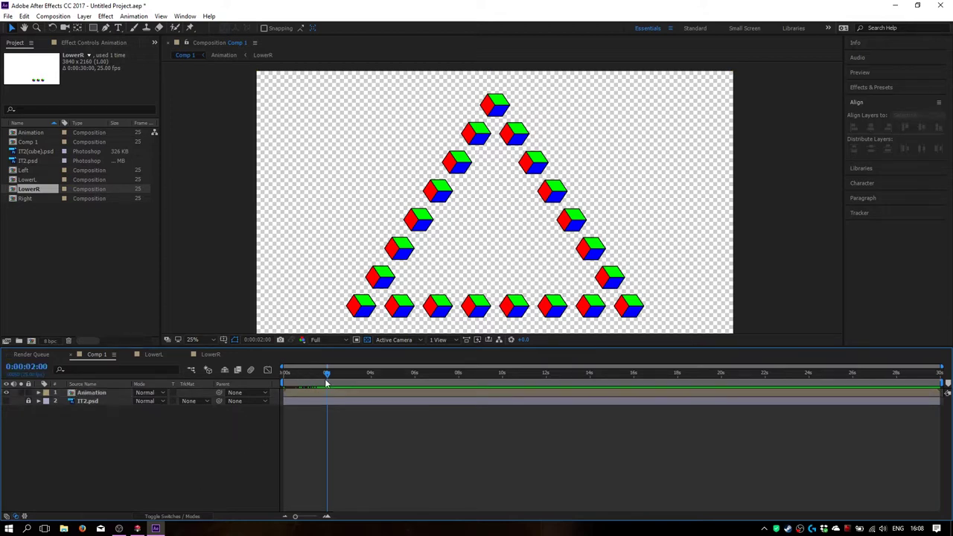
drag(327, 374, 326, 374)
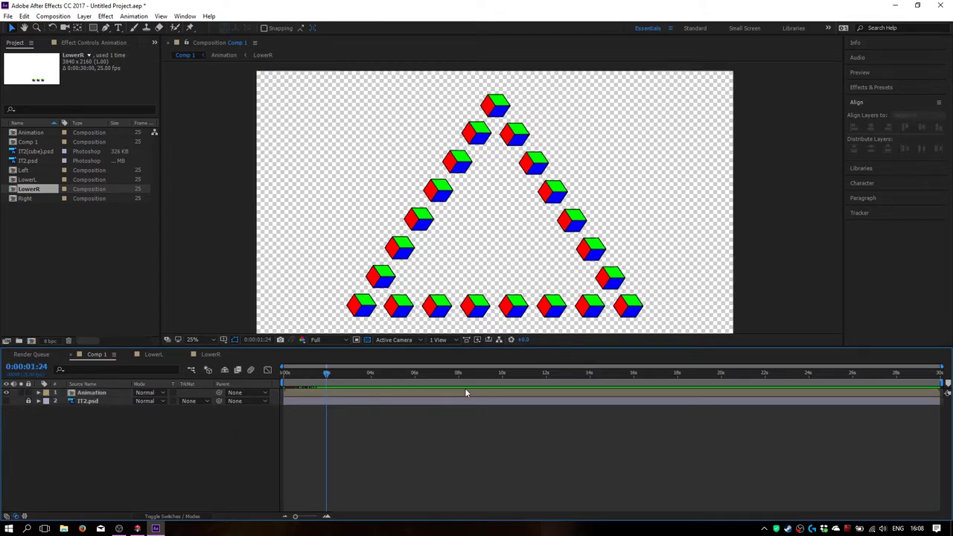
click(82, 392)
key(alt+bracketright)
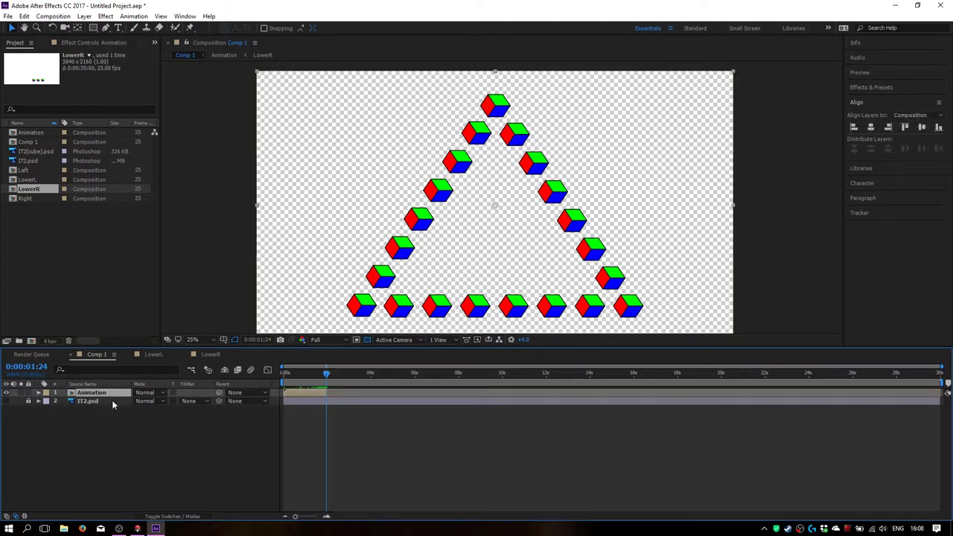
- Duplicate the Animation layer and shift the copy to start at 2 seconds, directly after the original
key(ctrl+d)
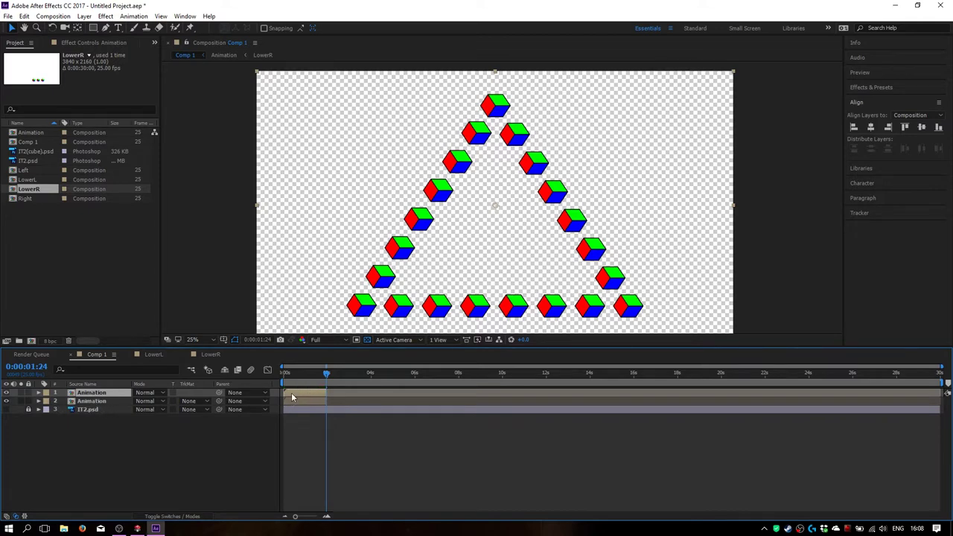
drag(303, 392, 341, 396)
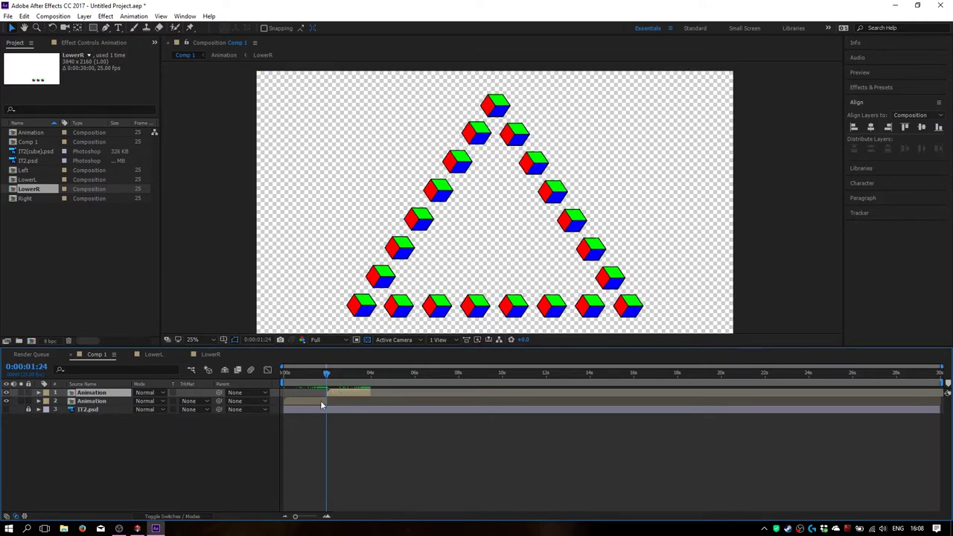
- Step frame by frame across the 2-second join between the two Animation layers to examine the loop's continuity
key(Page_Up)
key(Page_Up)
key(Page_Up)
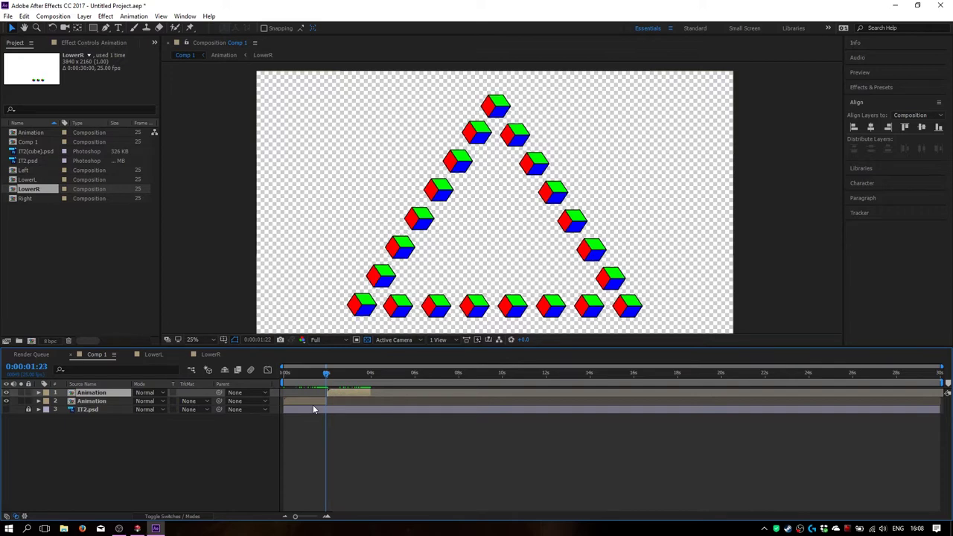
key(Page_Down)
key(Page_Down)
key(Page_Down)
key(Page_Down)
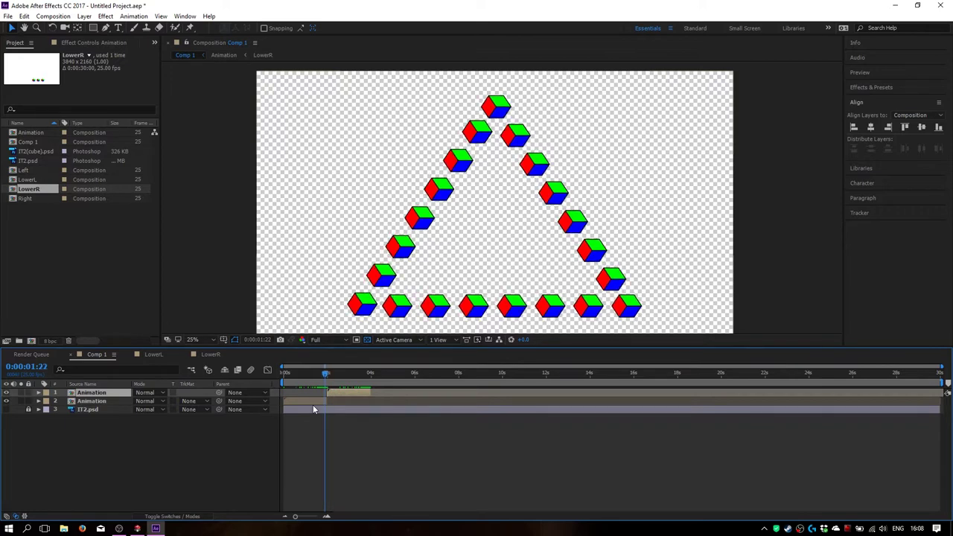
key(Page_Down)
key(Page_Down)
key(Page_Down)
key(Page_Down)
key(Page_Down)
key(Page_Down)
key(Page_Down)
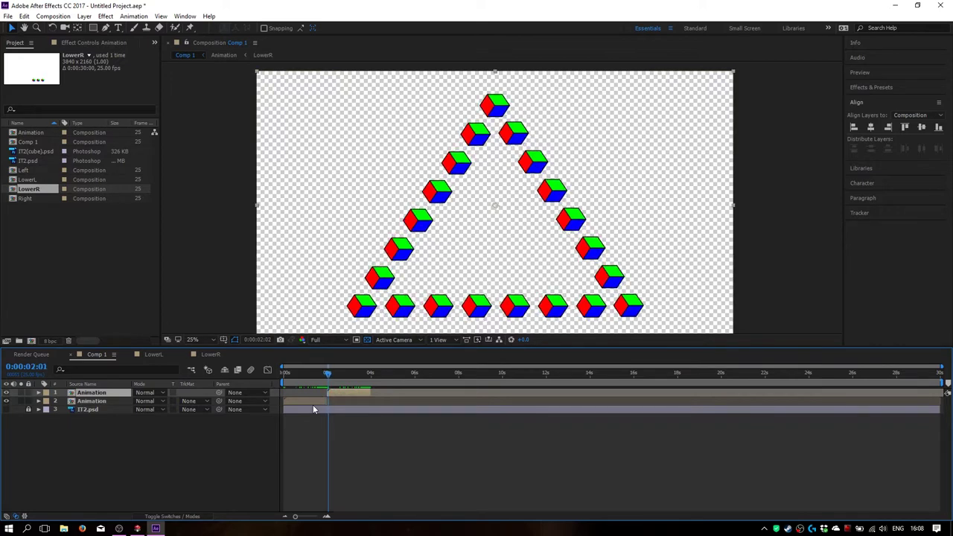
key(Page_Down)
key(Page_Down)
key(Page_Down)
key(Page_Down)
key(Page_Down)
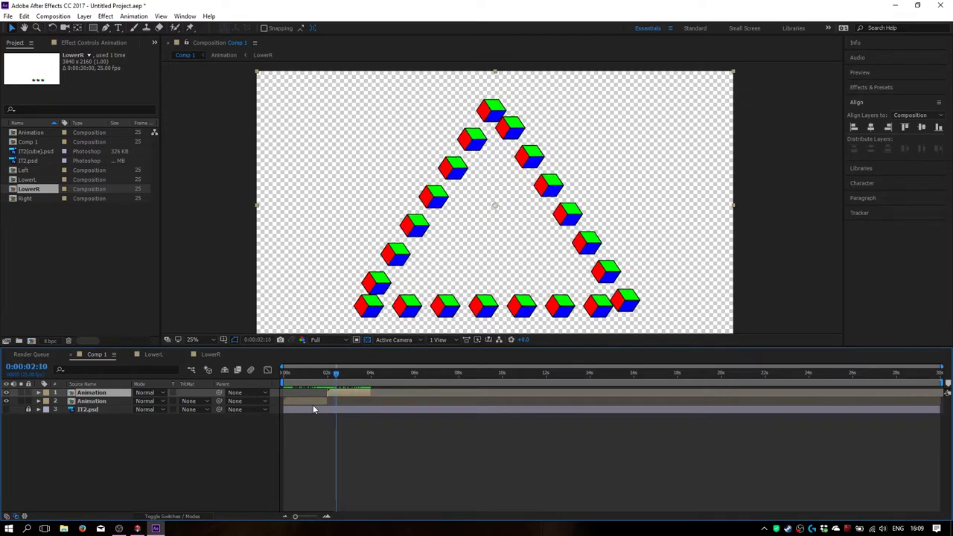
click(74, 481)
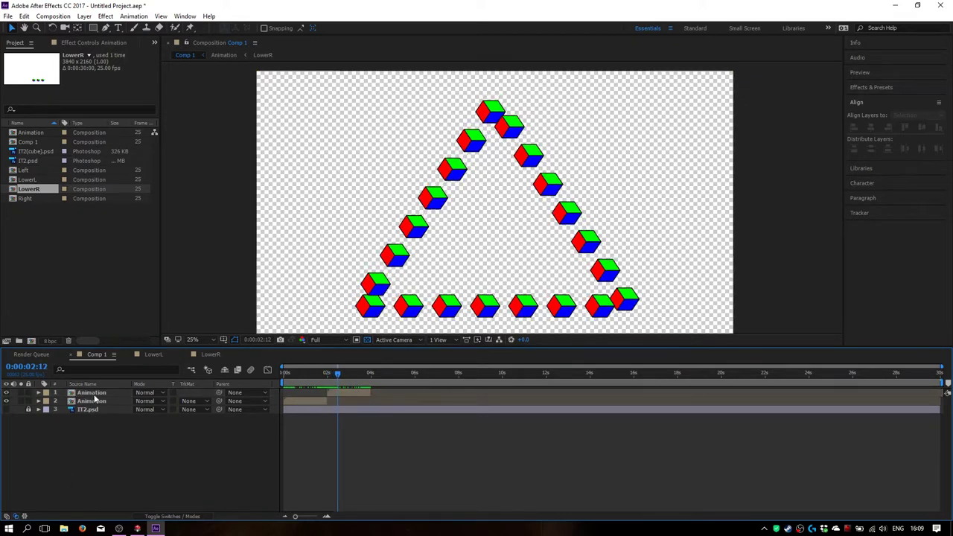
- Duplicate both Animation layers and stack the two copies above the originals
click(92, 393)
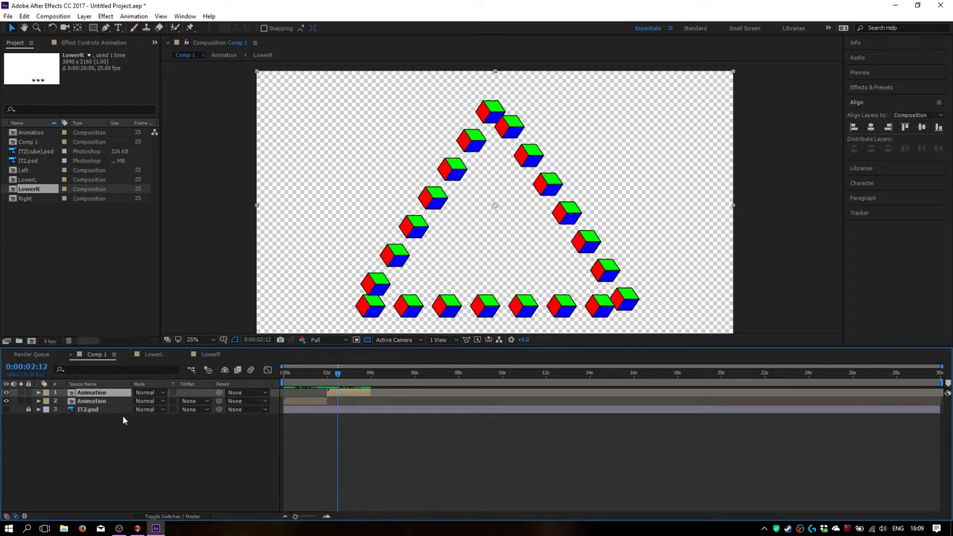
click(86, 403)
ctrl+click(88, 395)
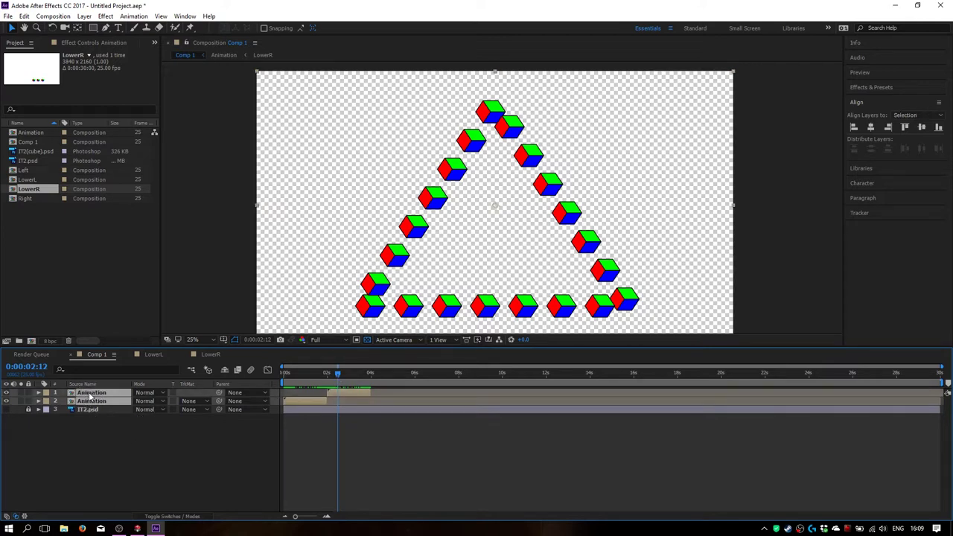
key(ctrl+d)
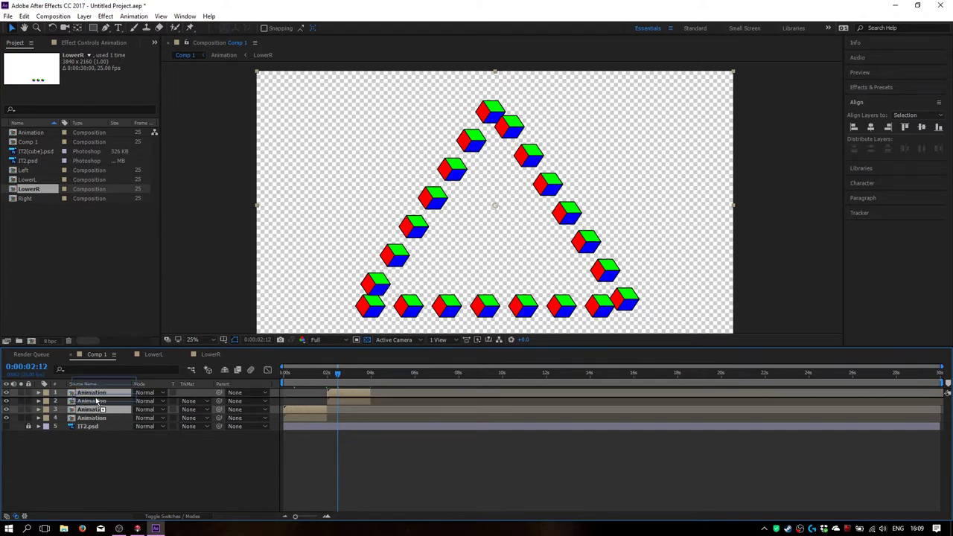
drag(96, 398, 95, 396)
drag(297, 402, 383, 402)
click(82, 419)
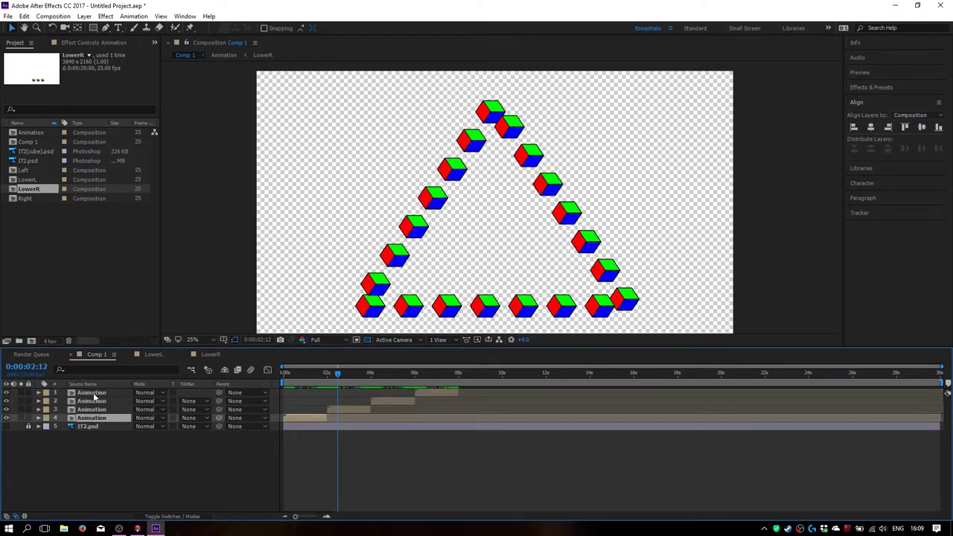
click(87, 478)
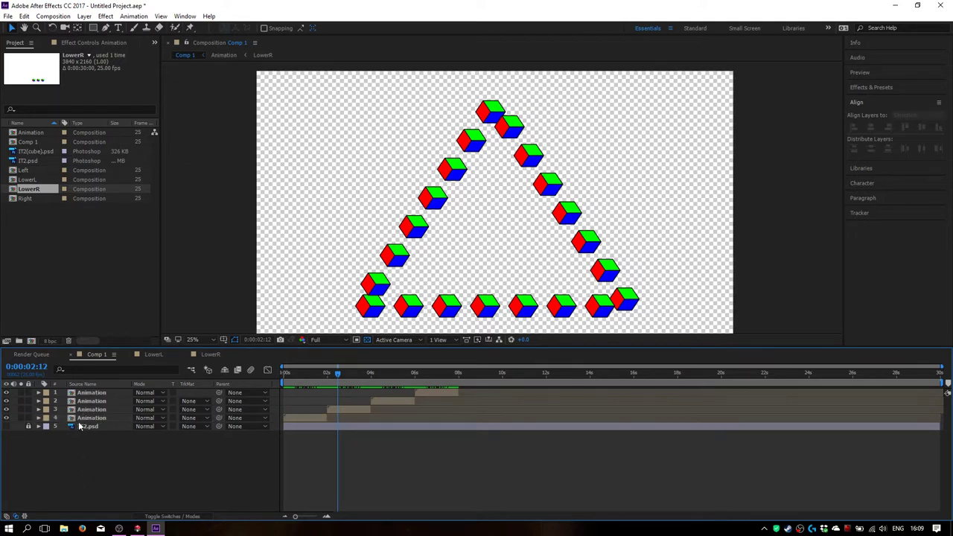
click(91, 419)
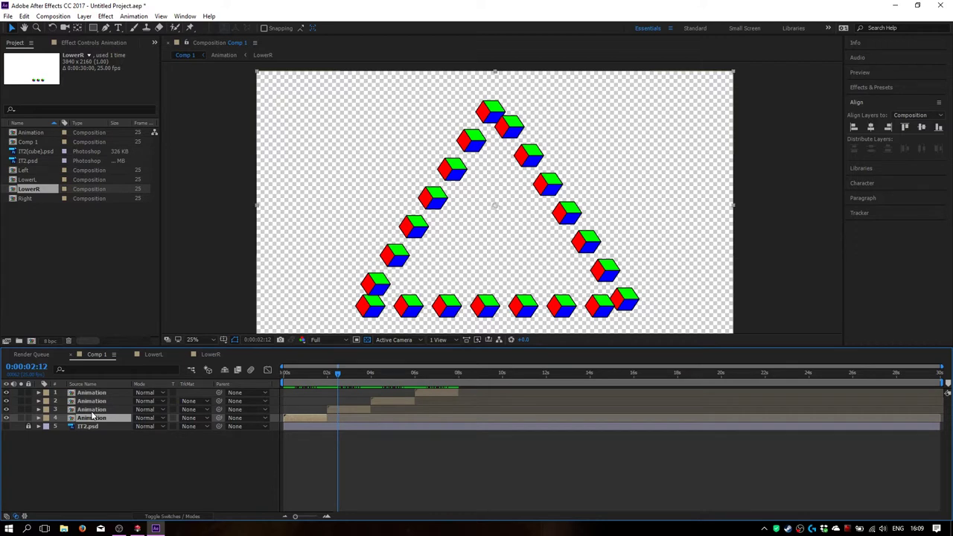
key(ctrl+z)
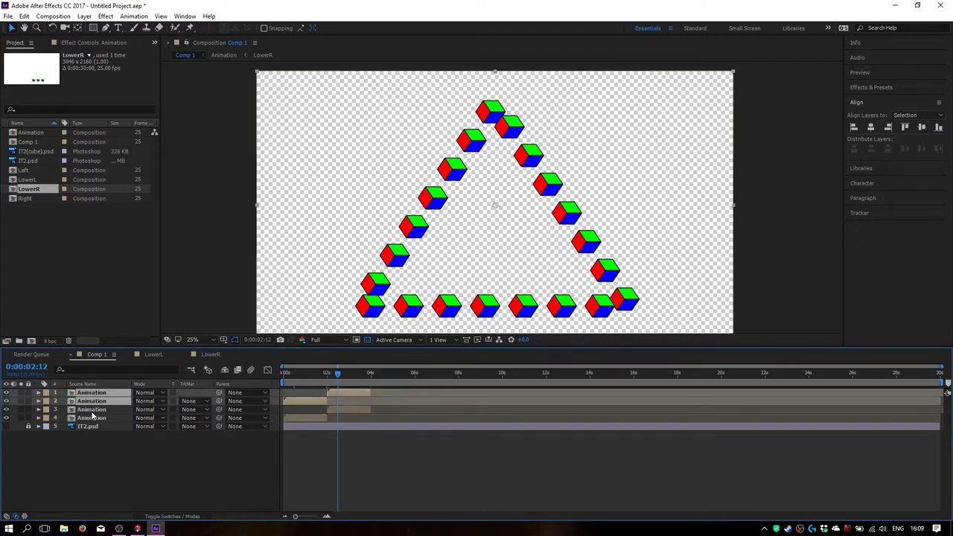
- Shift the two Animation layers that start at 2 seconds back to start at 0 seconds
click(113, 451)
click(98, 417)
shift+click(96, 394)
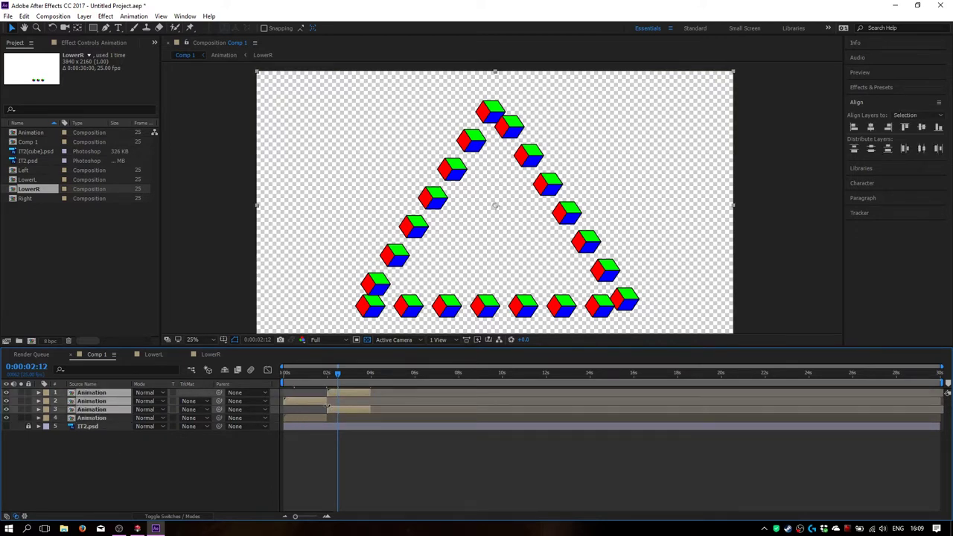
drag(350, 408, 310, 408)
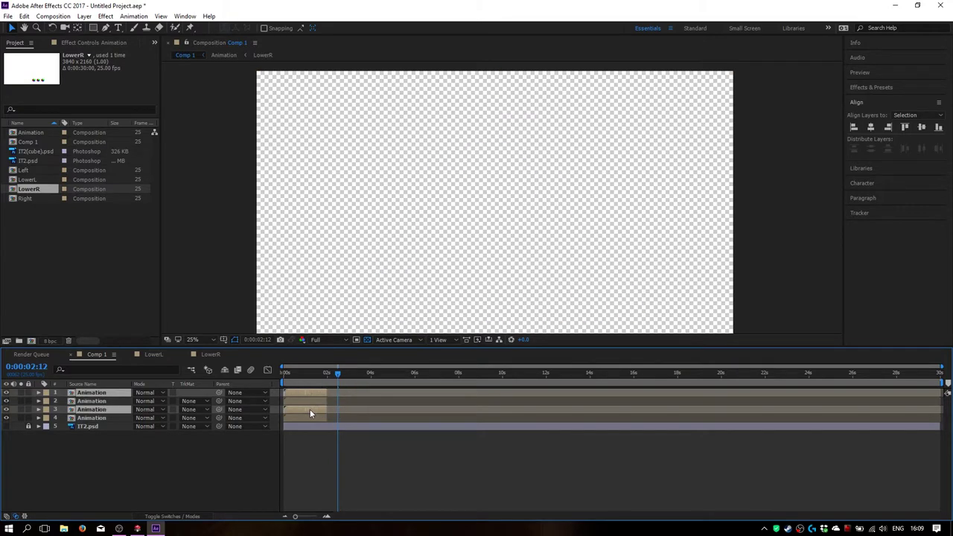
click(145, 454)
- Duplicate all four Animation layers and group the copies at the top of the layer stack
click(92, 417)
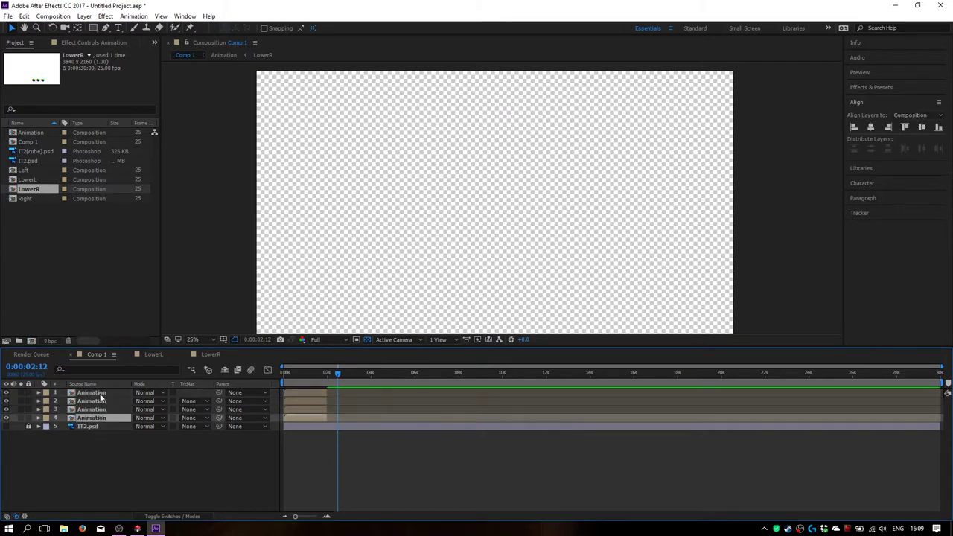
shift+click(99, 393)
key(ctrl+d)
drag(99, 446, 98, 395)
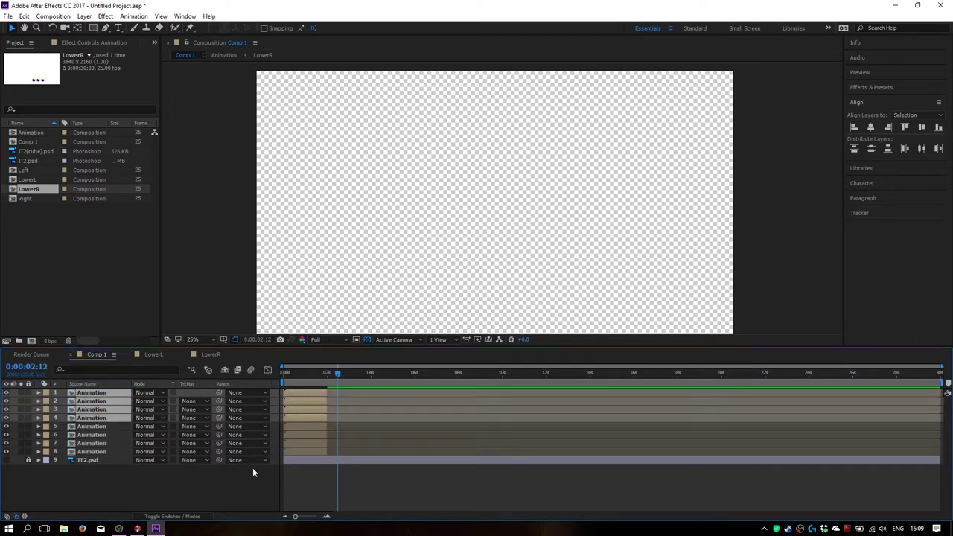
- Duplicate all eight Animation layers and group the copies at the top of the layer stack
click(99, 452)
shift+click(97, 393)
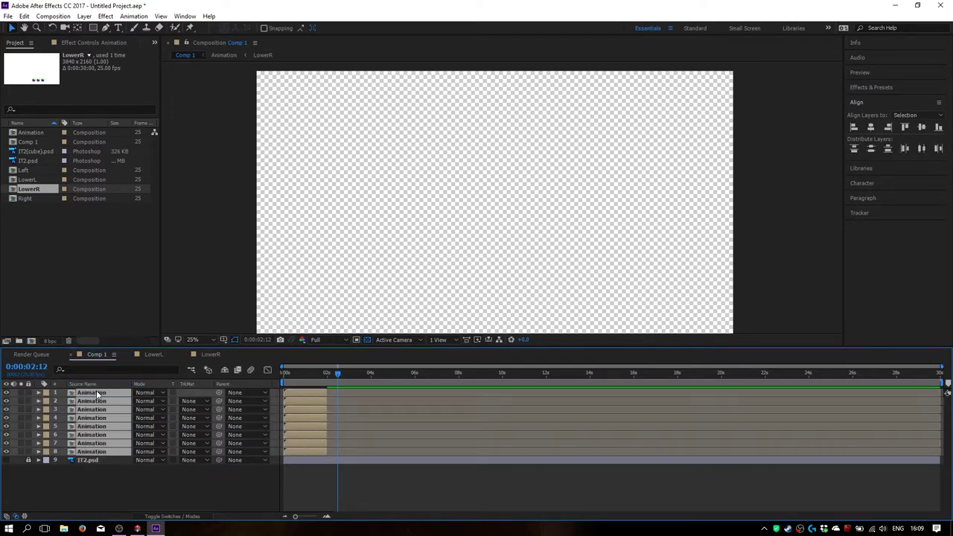
key(ctrl+s)
click(443, 272)
key(ctrl+d)
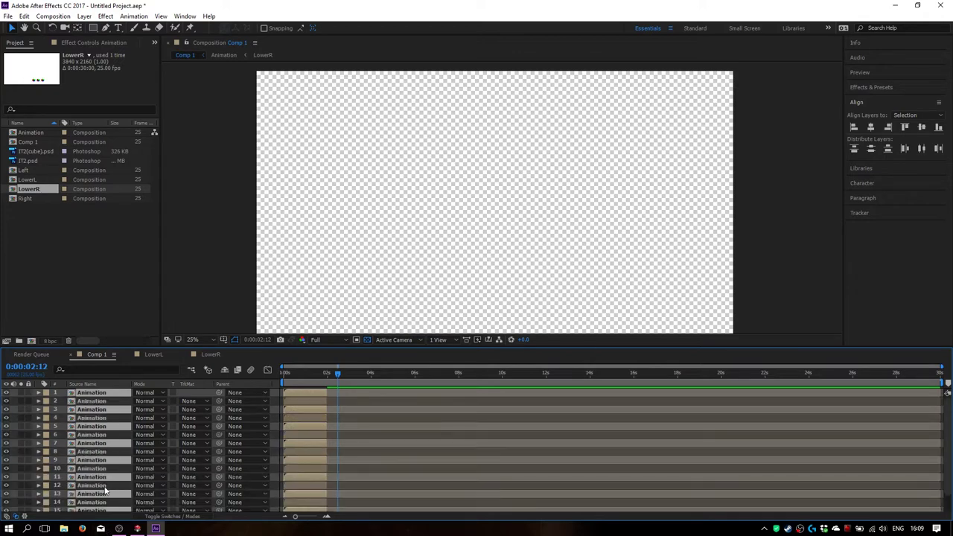
drag(97, 411, 99, 399)
- Apply Sequence Layers without overlap to all Animation layers, running end to end from the lowest layer upward
scroll(118, 428, down, 1)
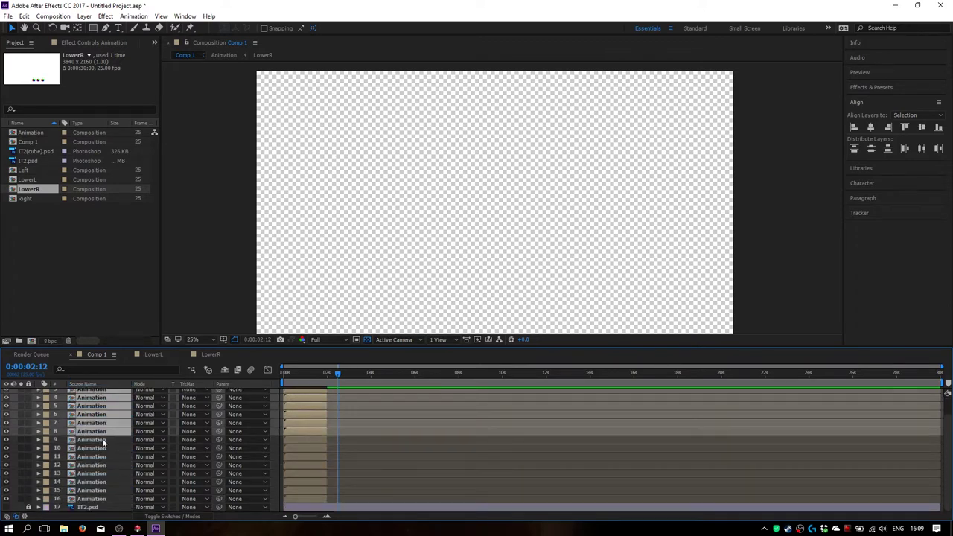
click(93, 497)
scroll(99, 480, up, 1)
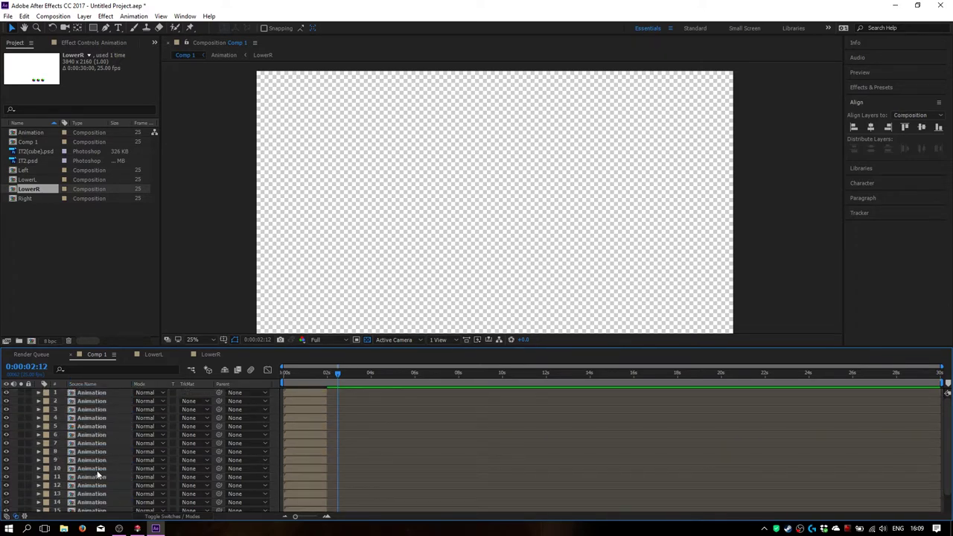
key(ctrl+a)
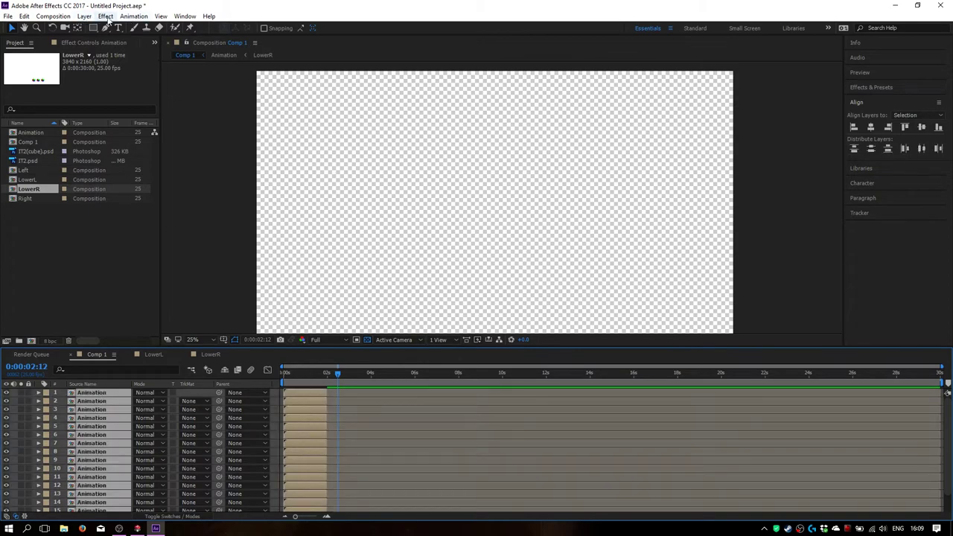
click(129, 17)
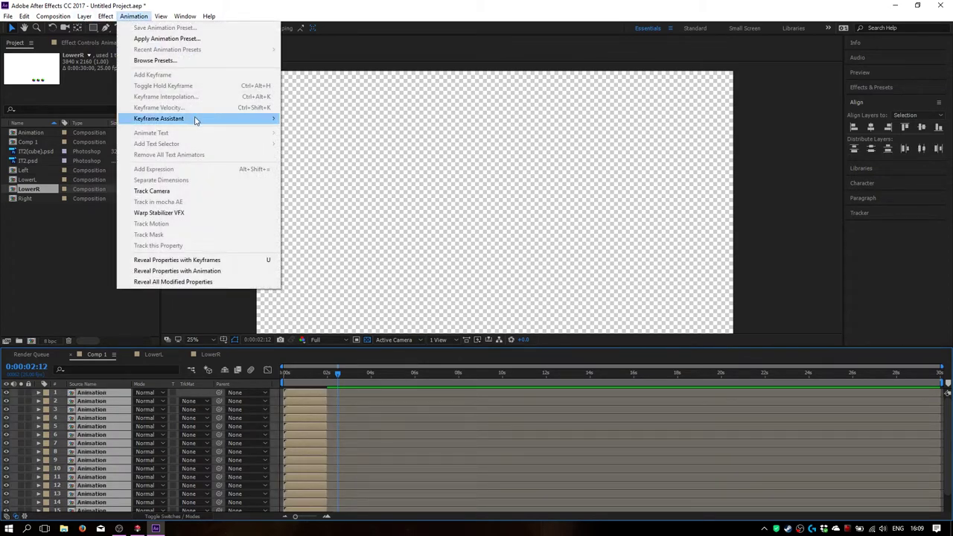
mouse_move(195, 120)
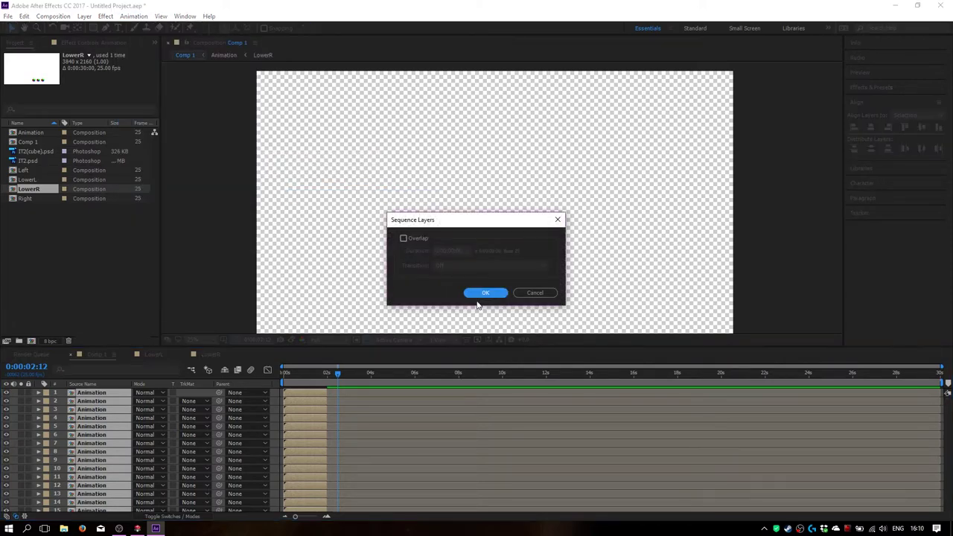
click(477, 294)
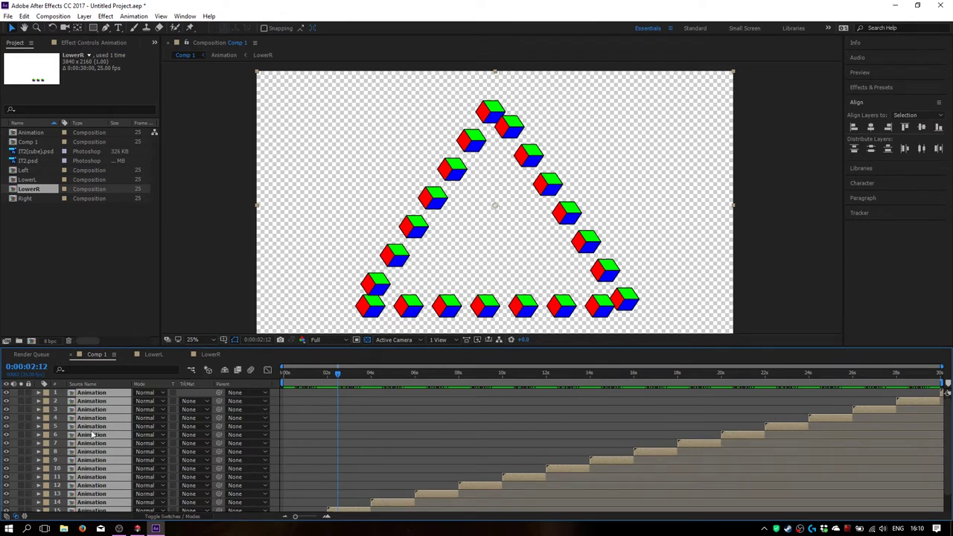
- Delete the surplus topmost Animation layer that starts beyond the 30-second composition, and scrub through the remaining sequence to check the loop
scroll(93, 435, down, 1)
click(89, 482)
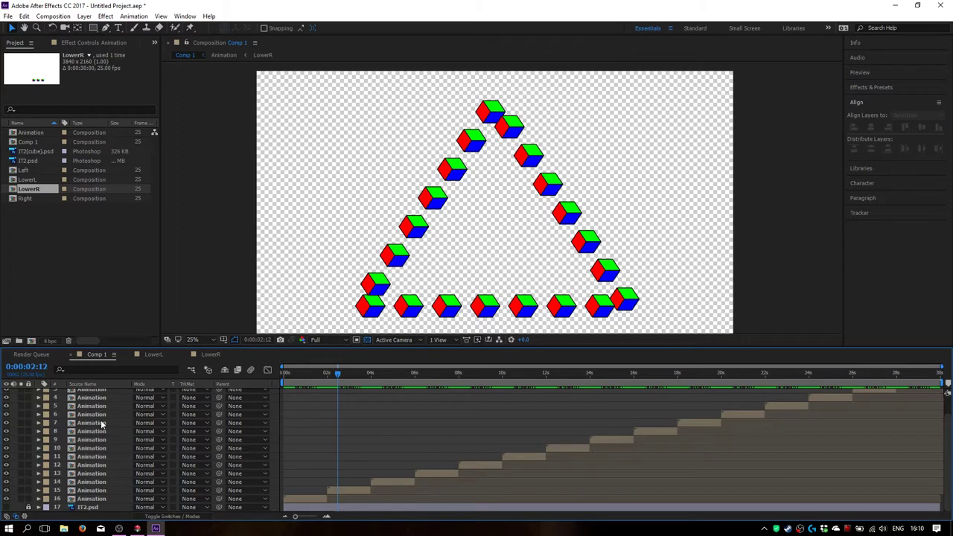
scroll(101, 425, up, 1)
click(88, 393)
key(Delete)
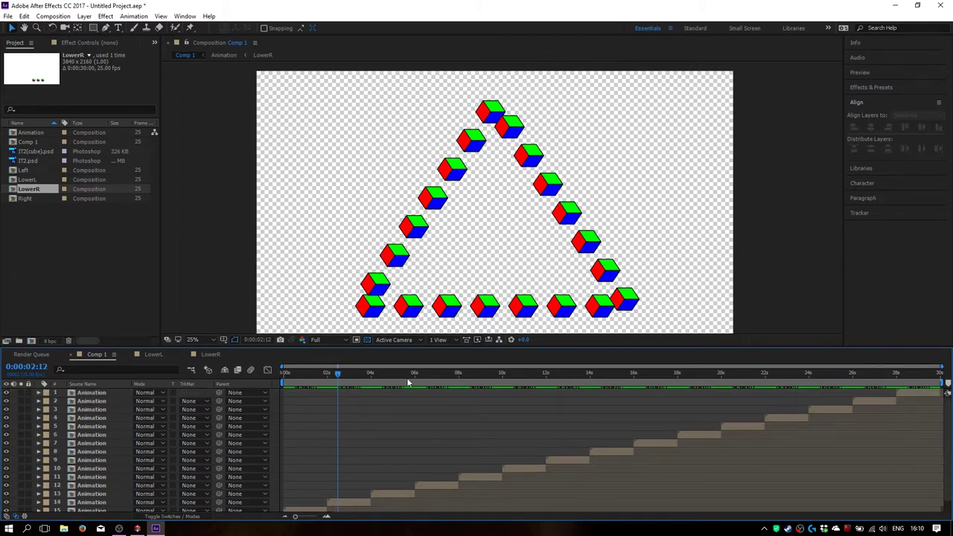
drag(340, 376, 620, 391)
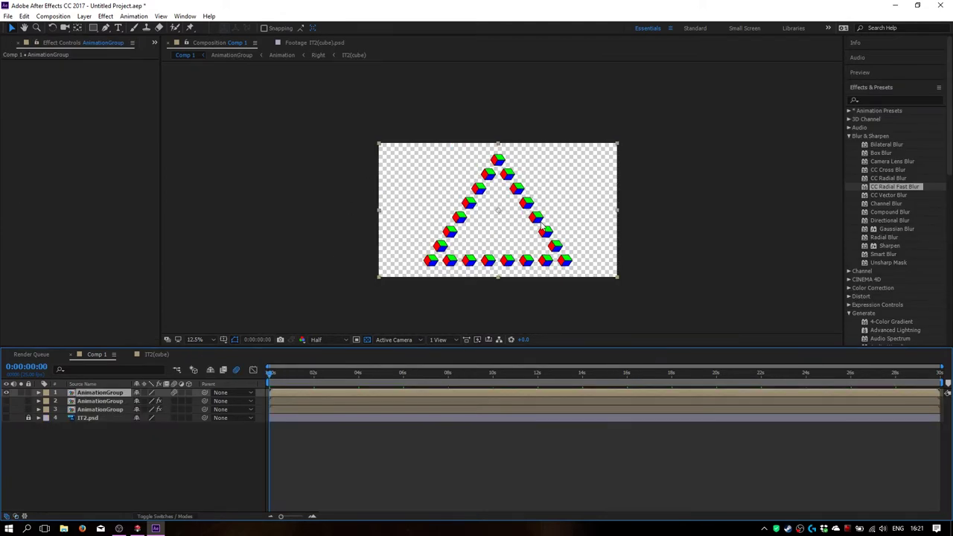
- Play Comp 1 from its start at 25% magnification and scrub through the first seconds to review the looping cube triangle
key(period)
drag(524, 252, 529, 227)
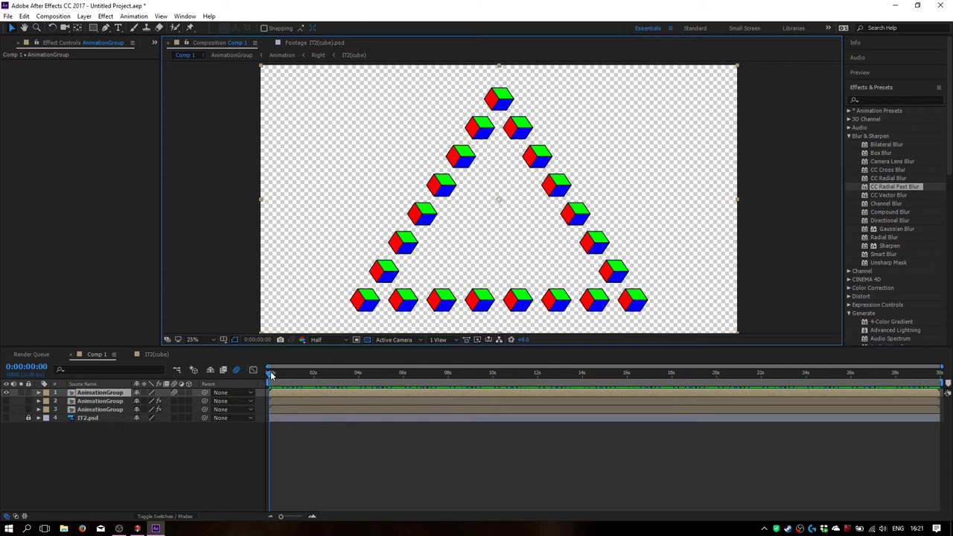
click(272, 375)
key(space)
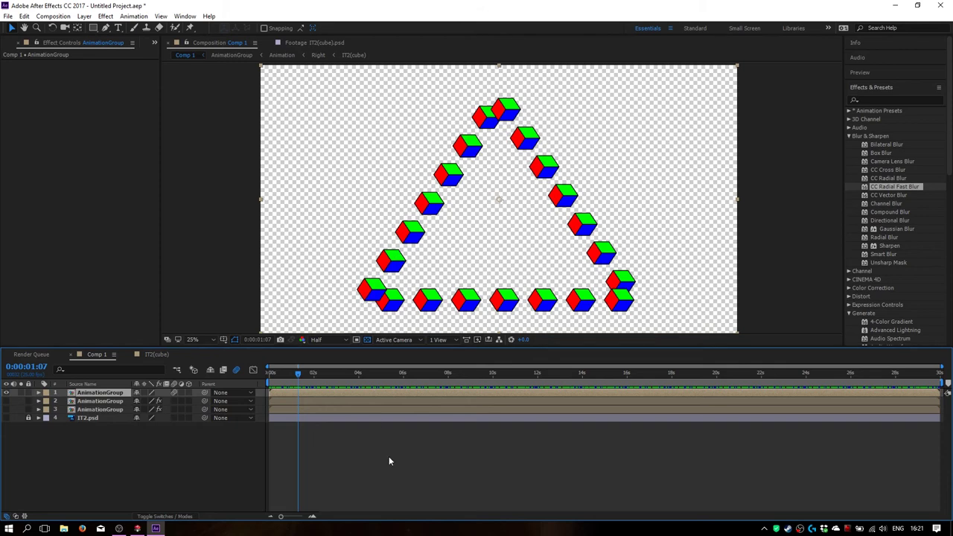
drag(302, 374, 412, 378)
drag(412, 379, 437, 378)
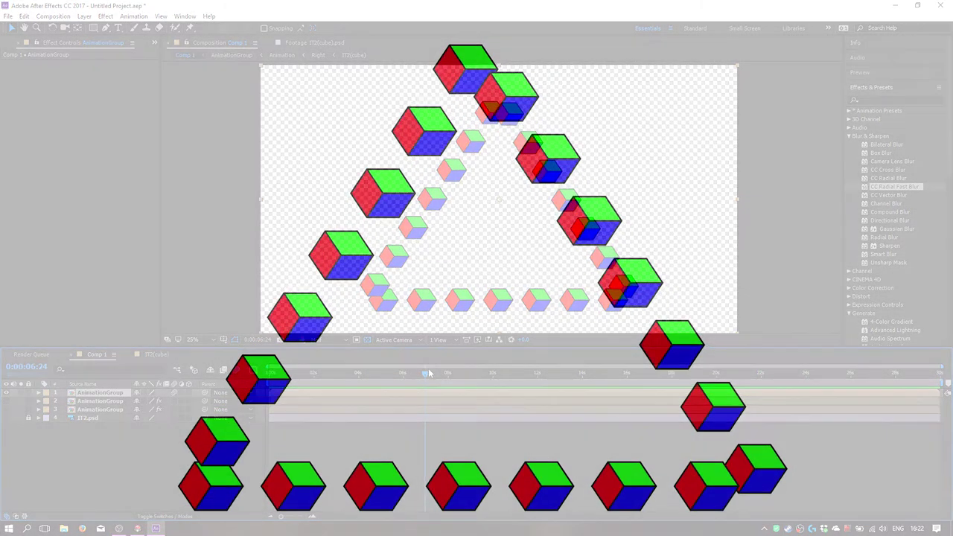